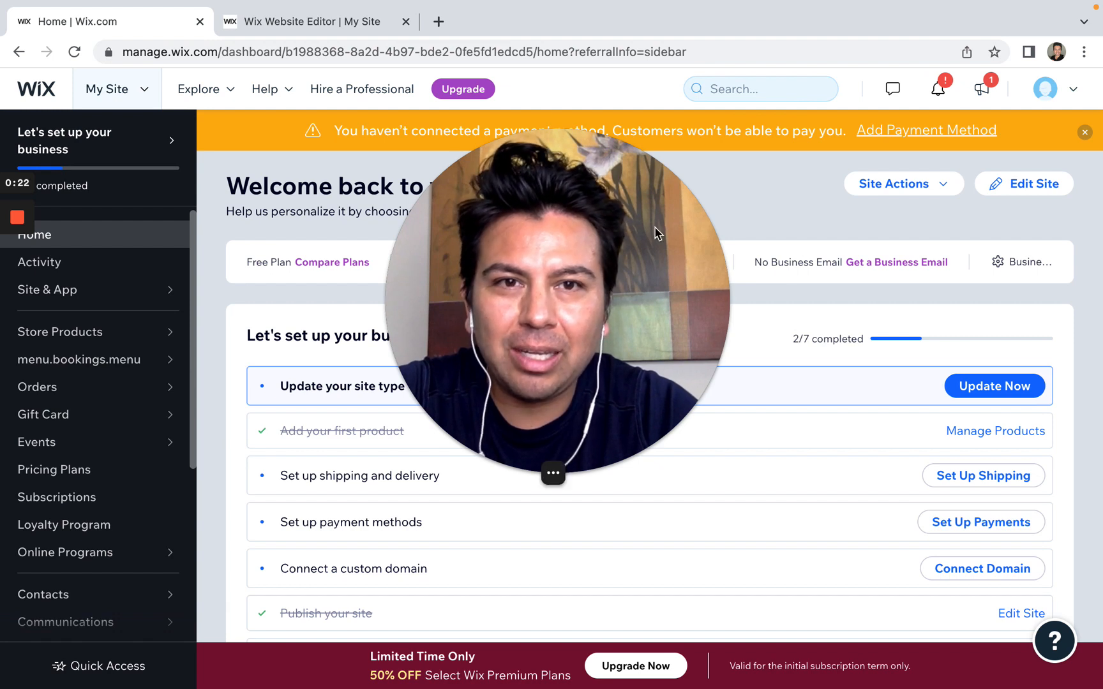
{"action": "mouse_move", "coordinate": [553, 473]}
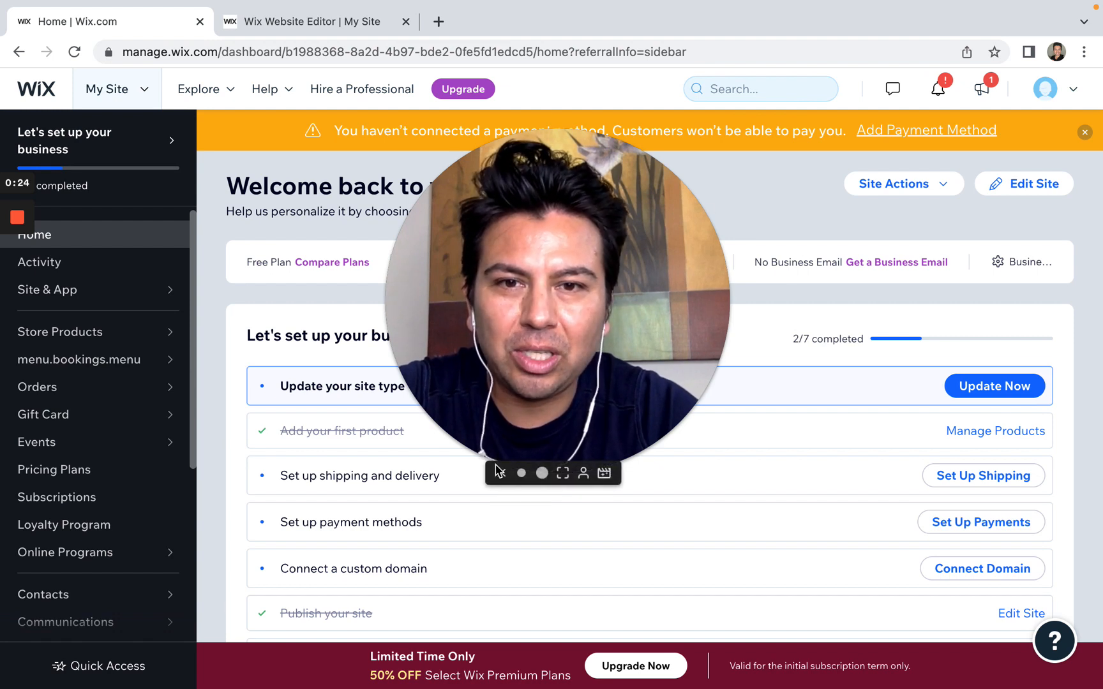
{"action": "left_click", "coordinate": [499, 472]}
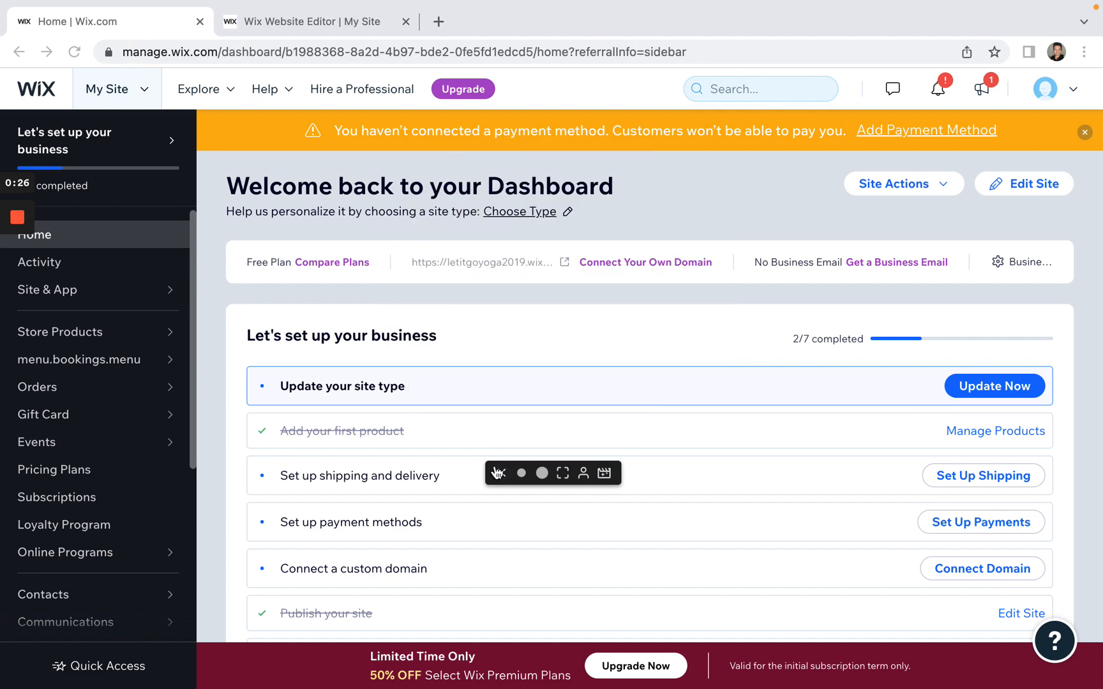
{"action": "left_click", "coordinate": [362, 22]}
{"action": "left_click", "coordinate": [171, 28]}
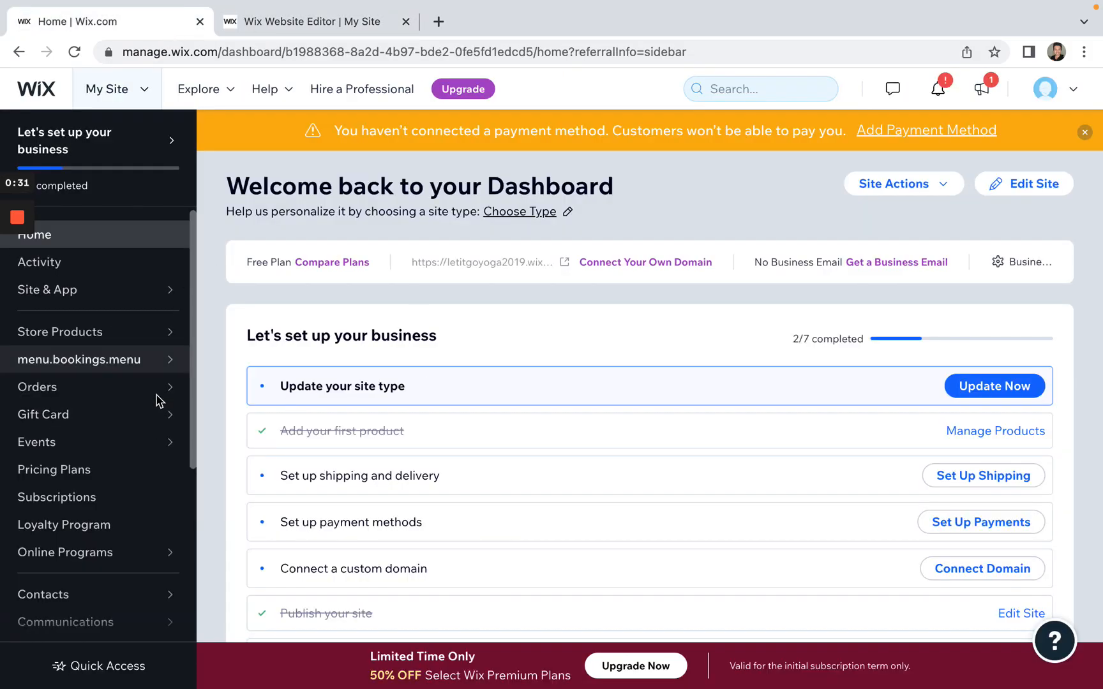
{"action": "scroll", "coordinate": [111, 490], "scroll_direction": "down", "scroll_amount": 5}
{"action": "scroll", "coordinate": [111, 491], "scroll_direction": "up", "scroll_amount": 5}
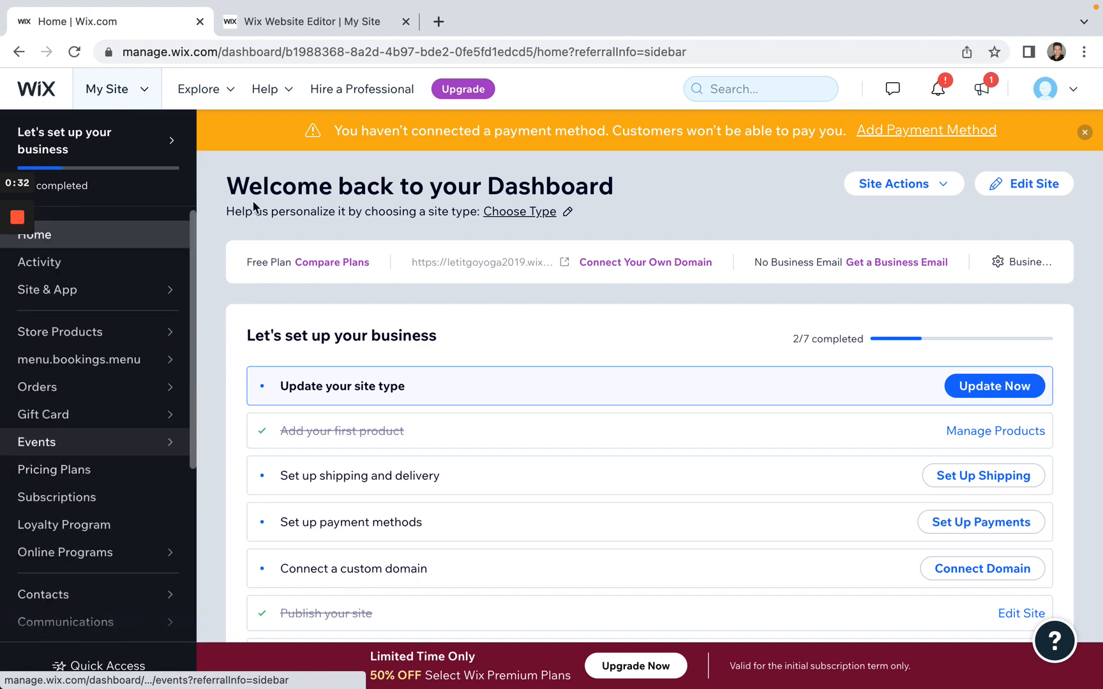
Step: Review the HOME page in the website editor and the site dashboard's navigation sections
{"action": "left_click", "coordinate": [345, 25]}
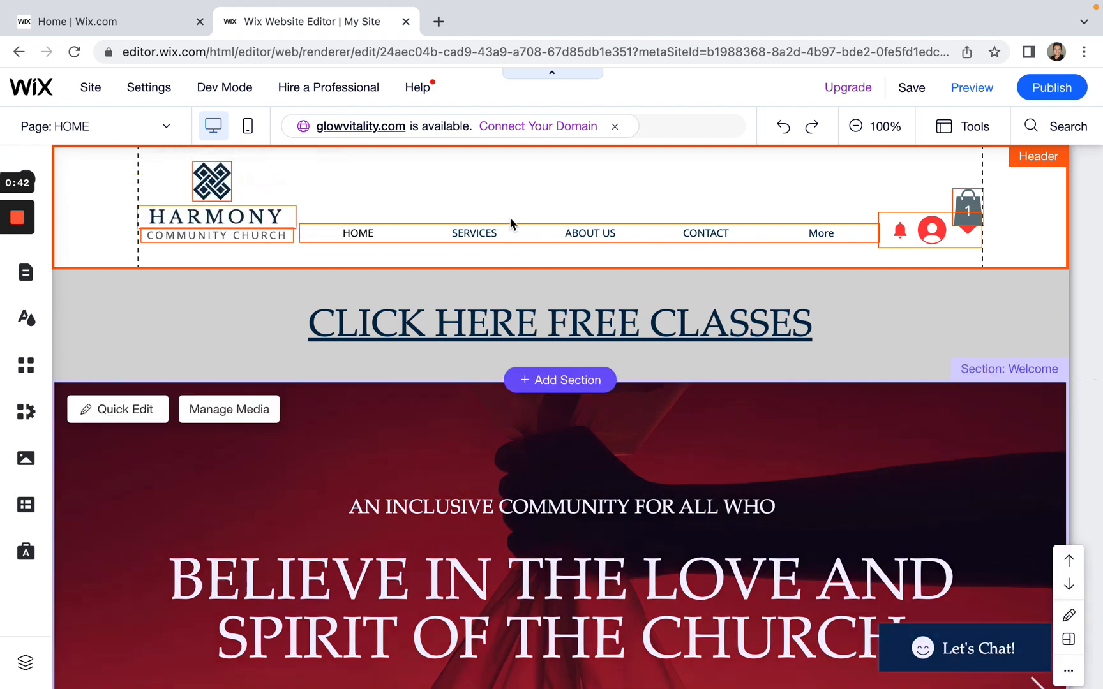
{"action": "scroll", "coordinate": [556, 433], "scroll_direction": "down", "scroll_amount": 6}
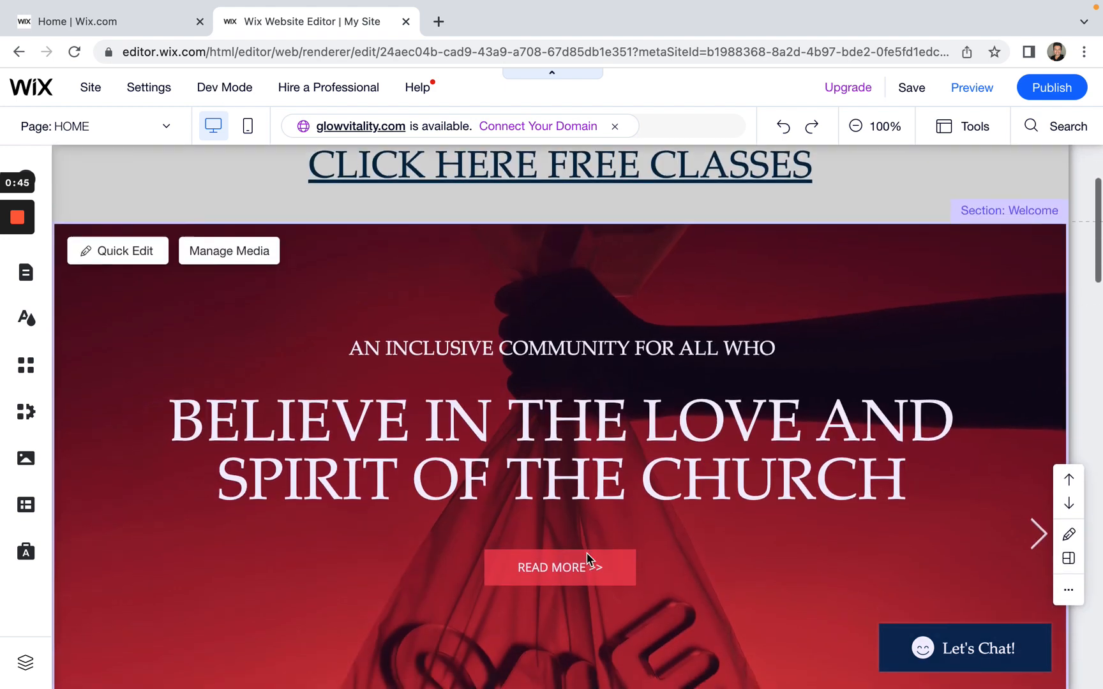
{"action": "scroll", "coordinate": [589, 560], "scroll_direction": "down", "scroll_amount": 2}
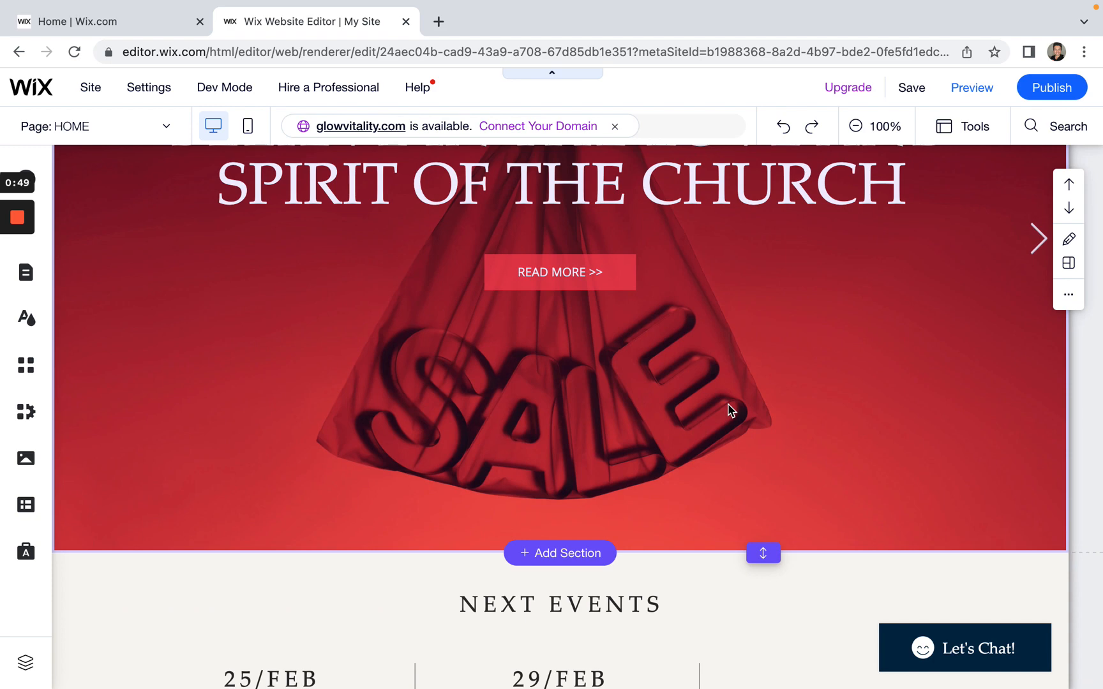
{"action": "scroll", "coordinate": [382, 229], "scroll_direction": "up", "scroll_amount": 5}
{"action": "left_click", "coordinate": [167, 27]}
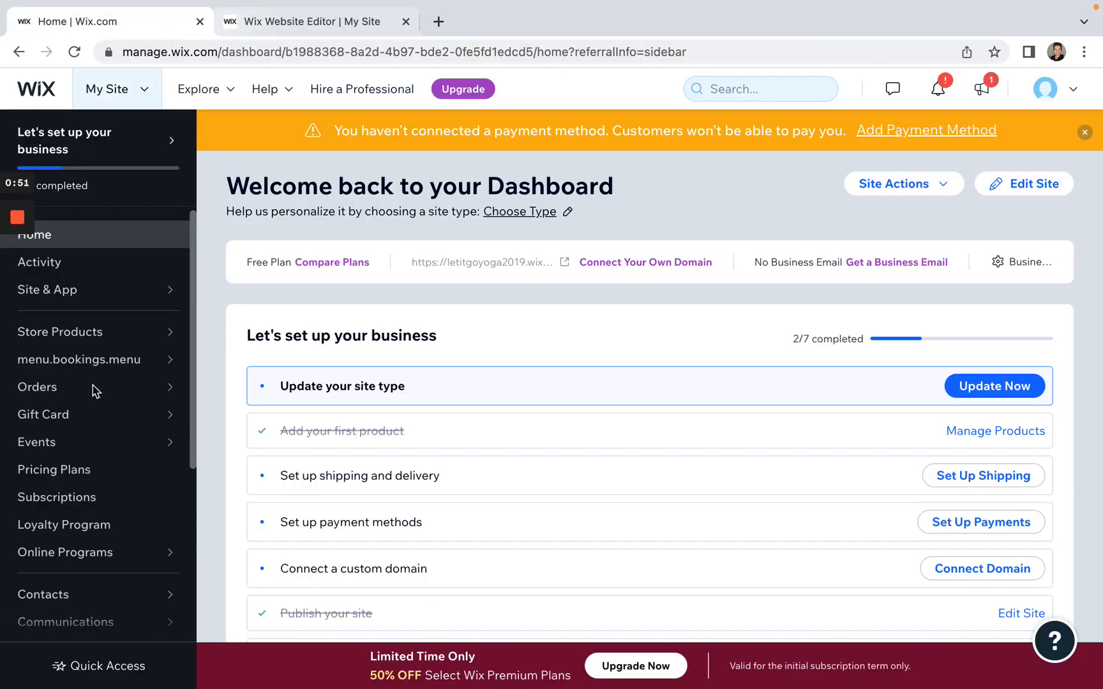
{"action": "scroll", "coordinate": [90, 388], "scroll_direction": "down", "scroll_amount": 5}
{"action": "scroll", "coordinate": [88, 387], "scroll_direction": "up", "scroll_amount": 5}
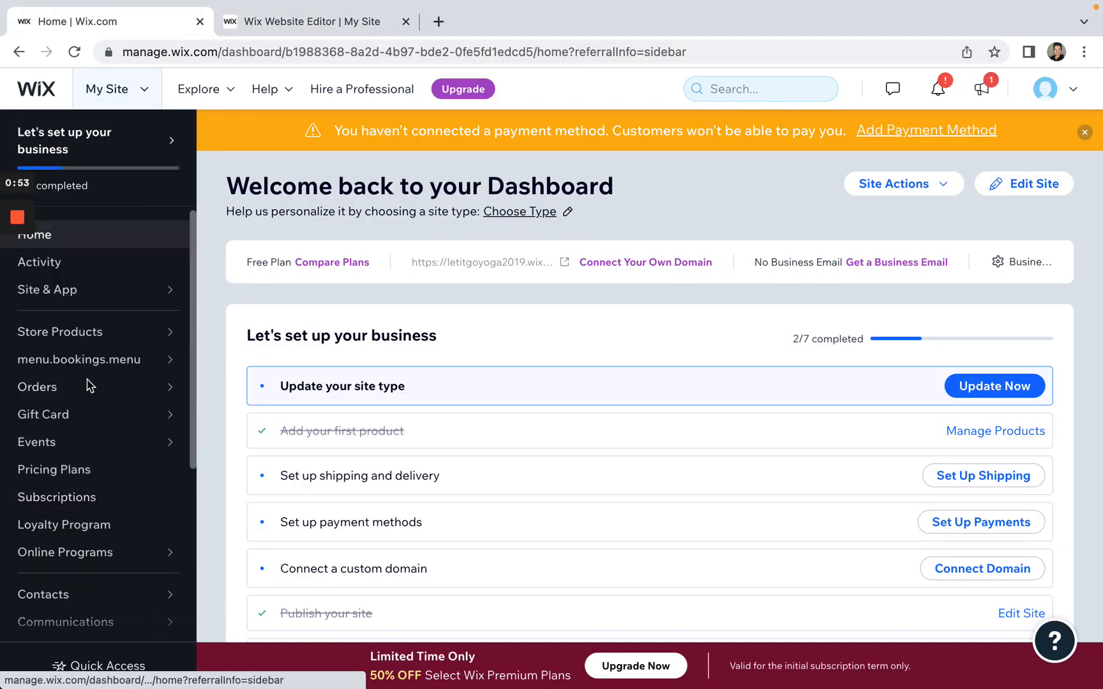
{"action": "left_click", "coordinate": [337, 25]}
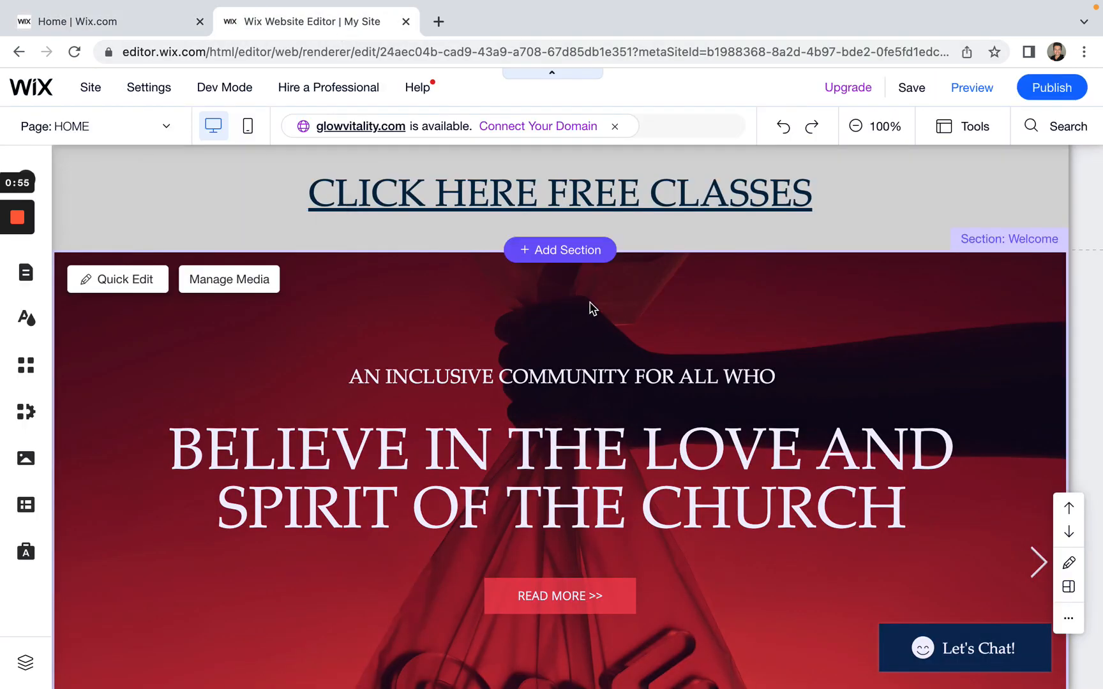
{"action": "scroll", "coordinate": [539, 367], "scroll_direction": "down", "scroll_amount": 3}
{"action": "scroll", "coordinate": [638, 332], "scroll_direction": "up", "scroll_amount": 3}
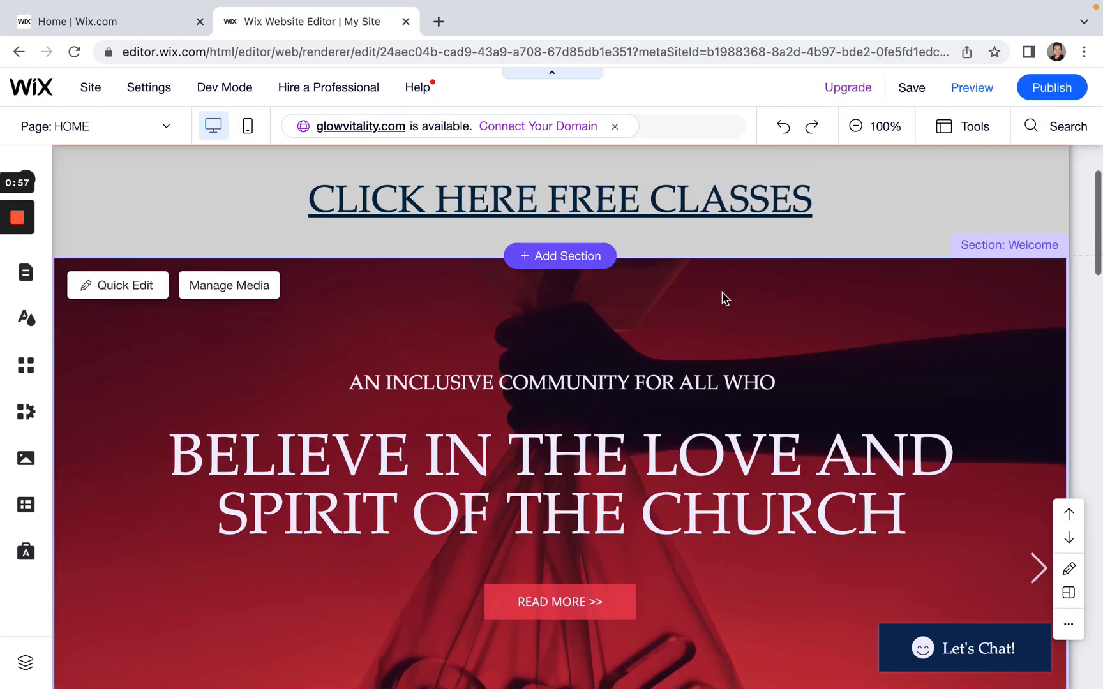
{"action": "scroll", "coordinate": [761, 281], "scroll_direction": "up", "scroll_amount": 3}
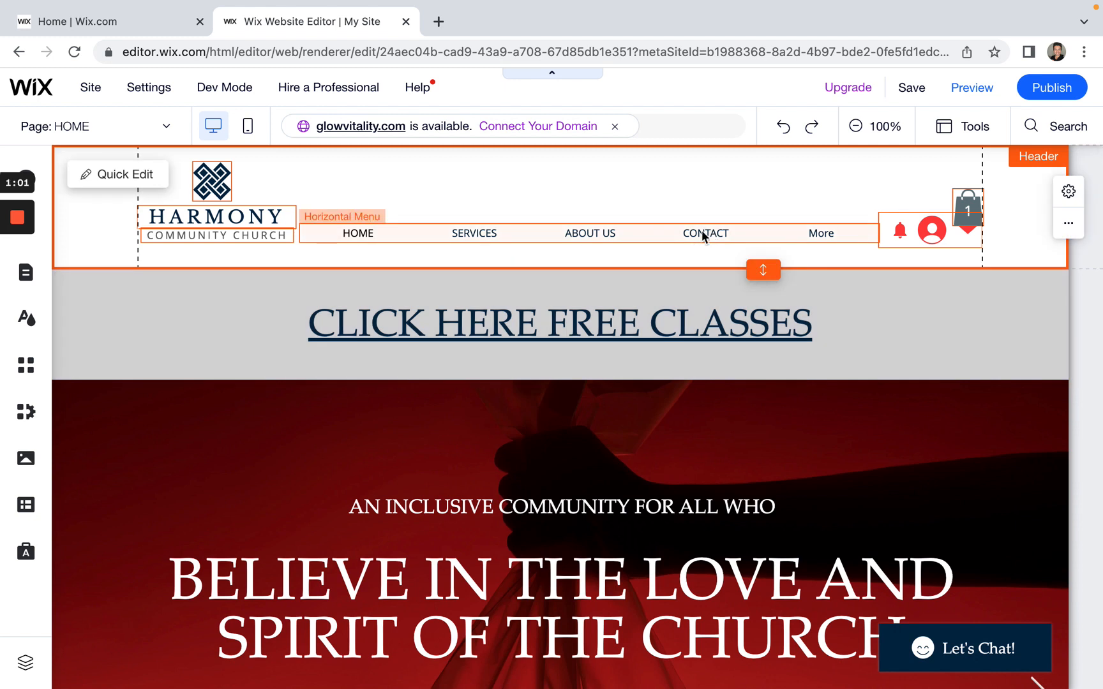
Step: Open the CONTACT page for editing by way of the header menu's page list
{"action": "double_click", "coordinate": [702, 233]}
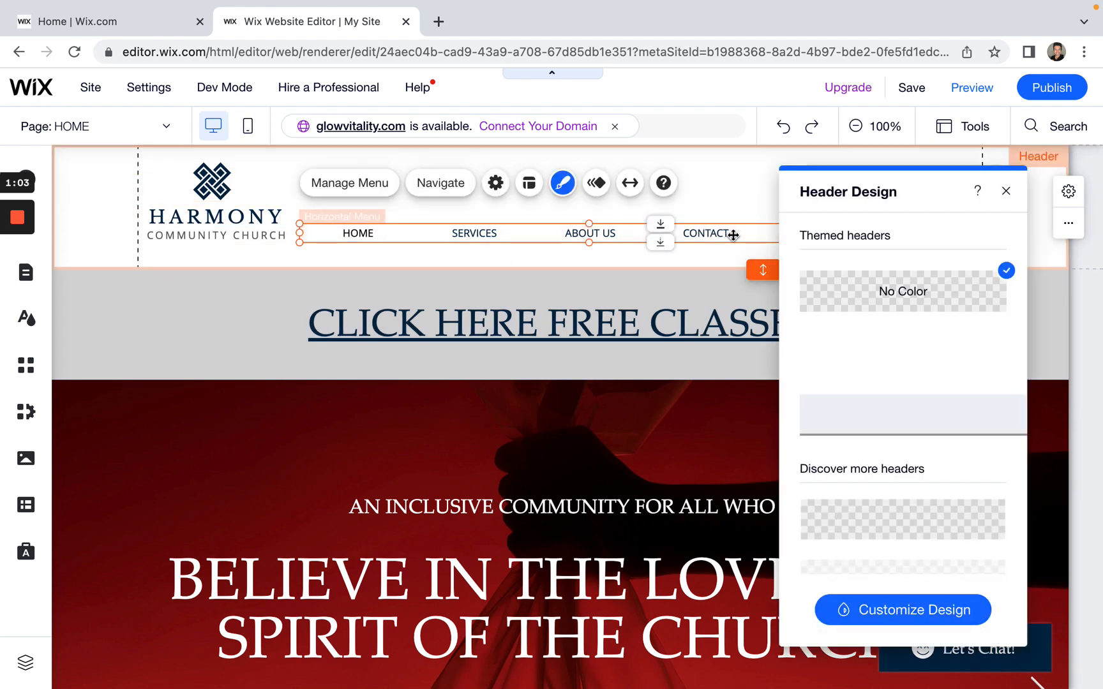
{"action": "left_click", "coordinate": [734, 236]}
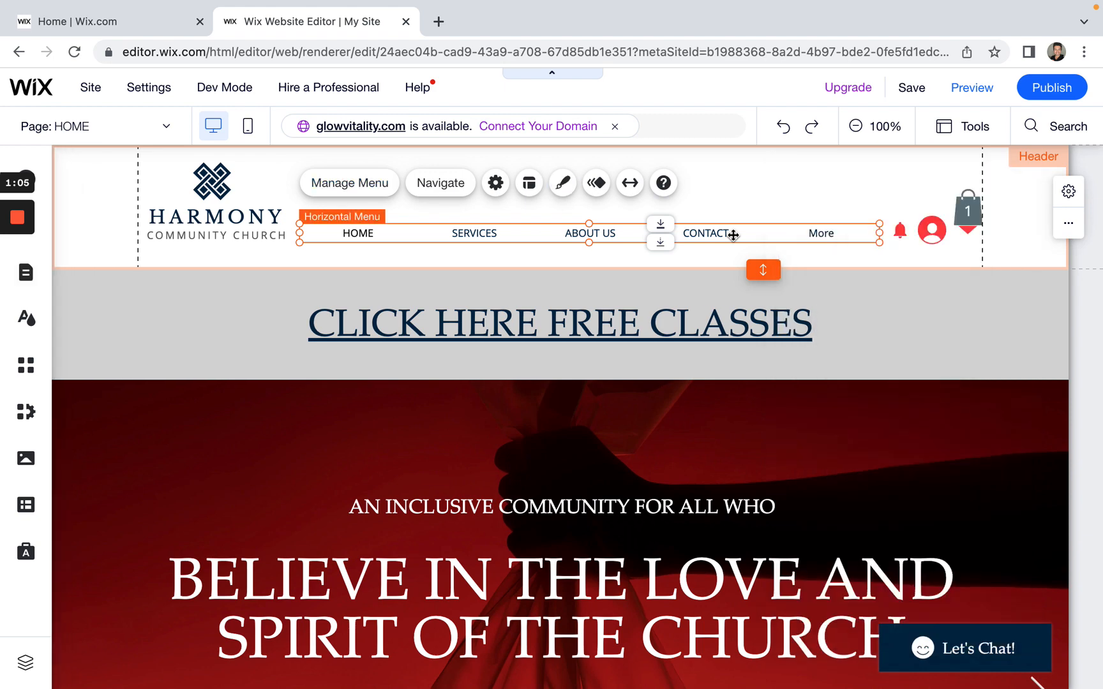
{"action": "double_click", "coordinate": [733, 235]}
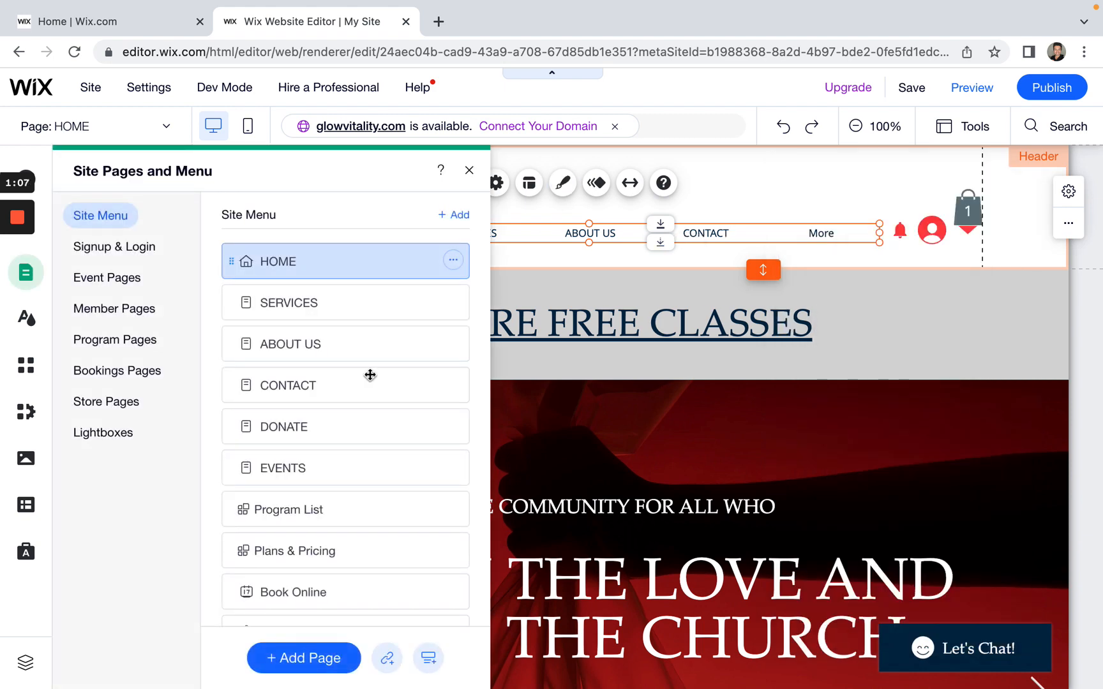
{"action": "left_click", "coordinate": [347, 384]}
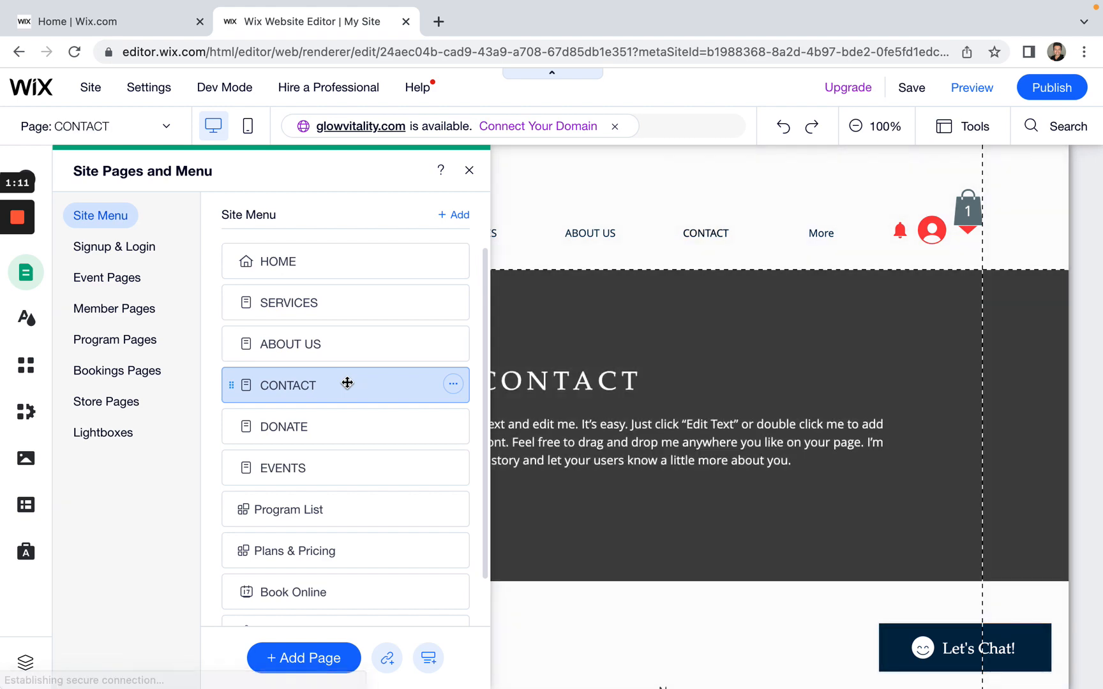
{"action": "left_click", "coordinate": [470, 171]}
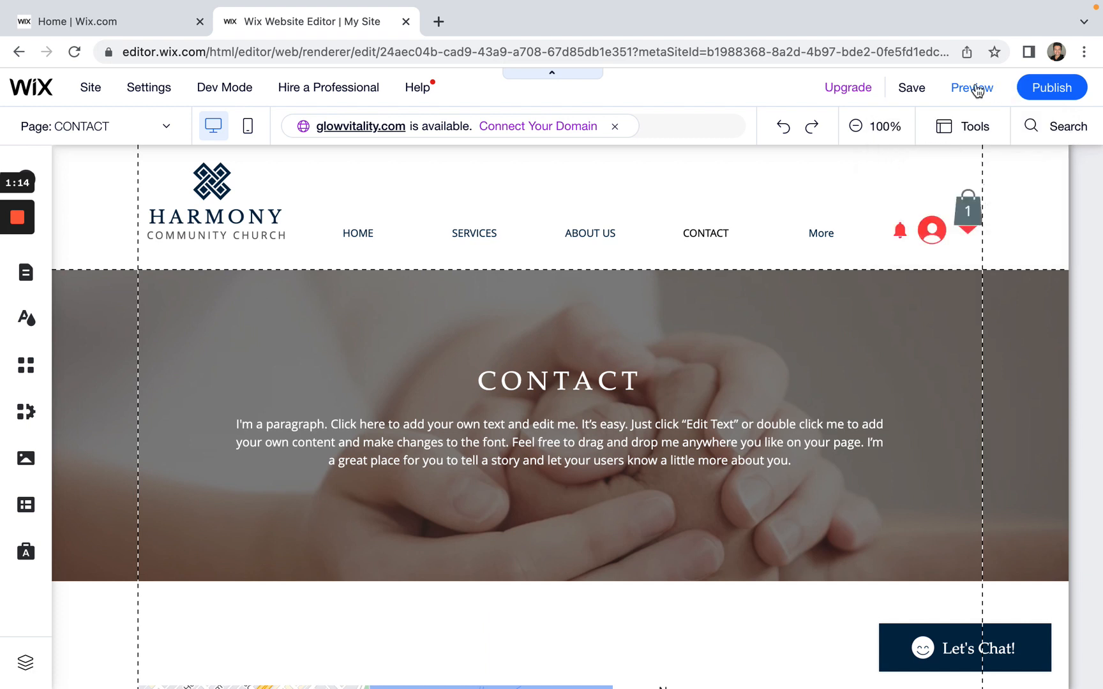
Step: Preview the CONTACT page from its header down to its lower sections and return to editing
{"action": "left_click", "coordinate": [977, 88]}
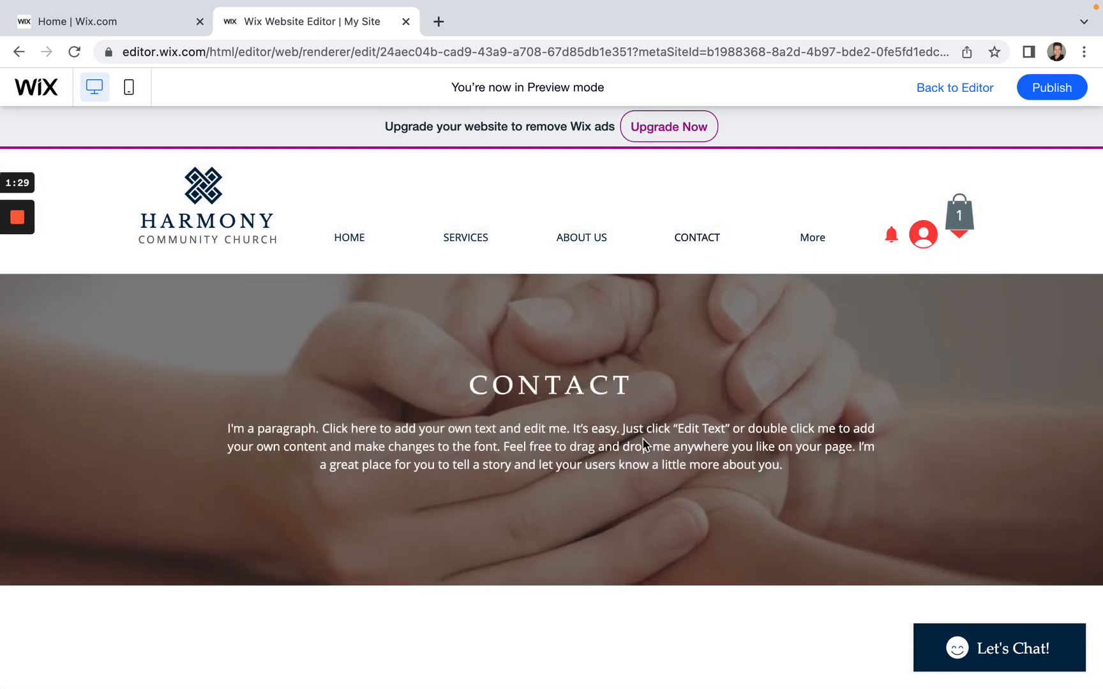
{"action": "scroll", "coordinate": [684, 450], "scroll_direction": "down", "scroll_amount": 8}
{"action": "scroll", "coordinate": [687, 451], "scroll_direction": "up", "scroll_amount": 9}
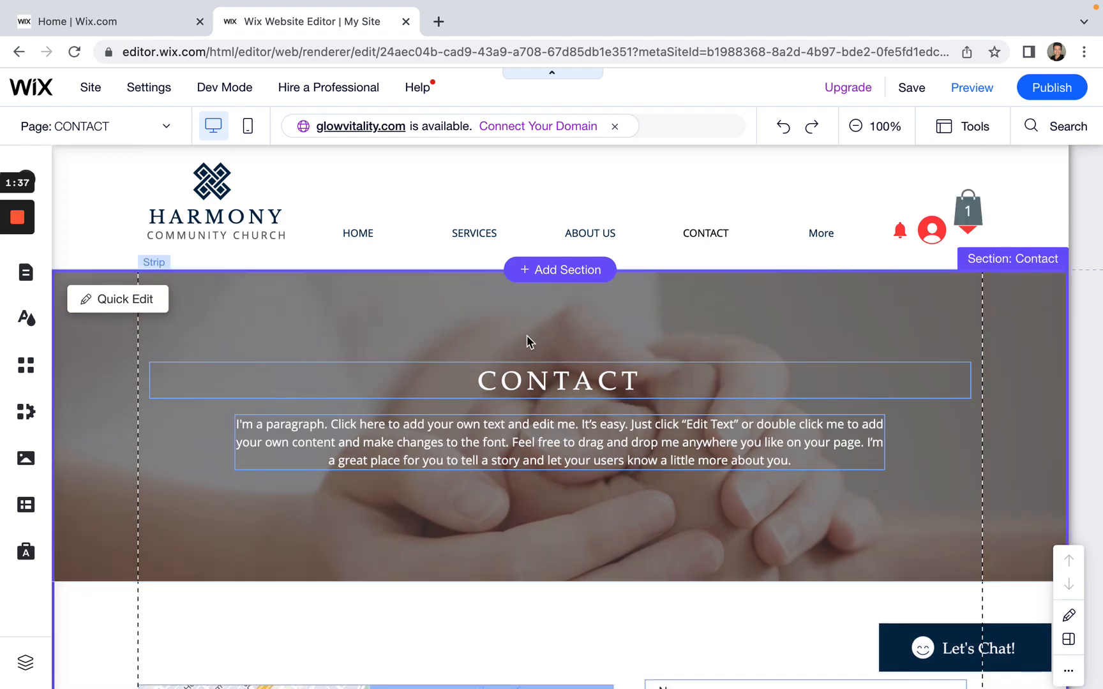
Step: Inspect the CONTACT page's heading strip and paragraph text, plus the map, form and contact details below them
{"action": "left_click", "coordinate": [526, 336]}
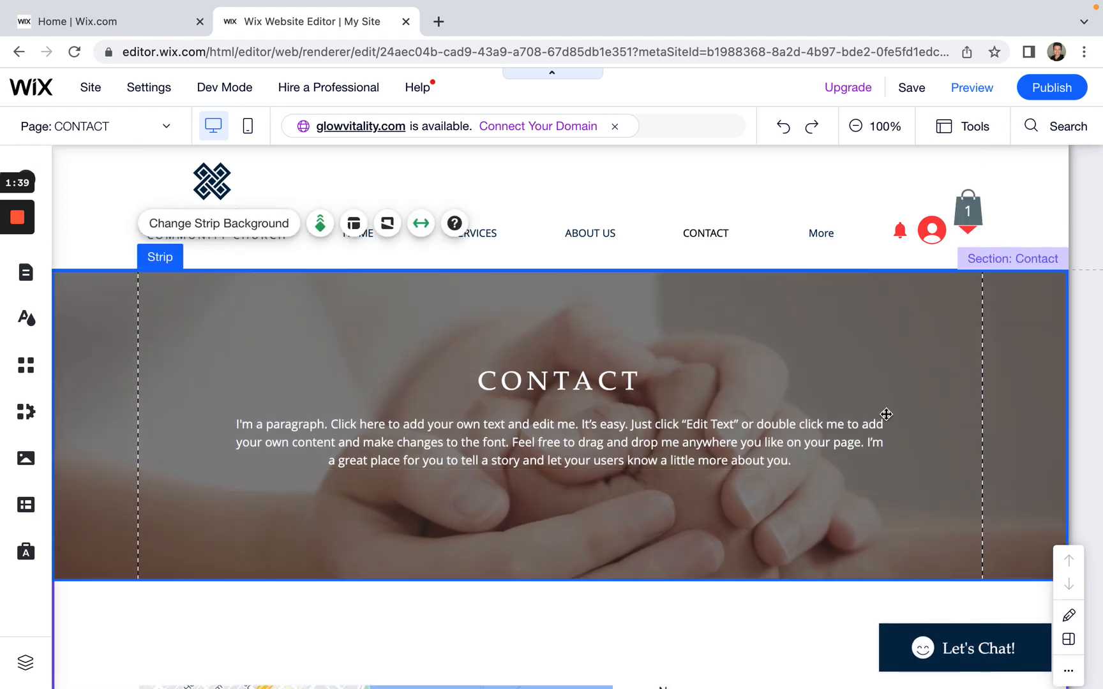
{"action": "left_click", "coordinate": [679, 448]}
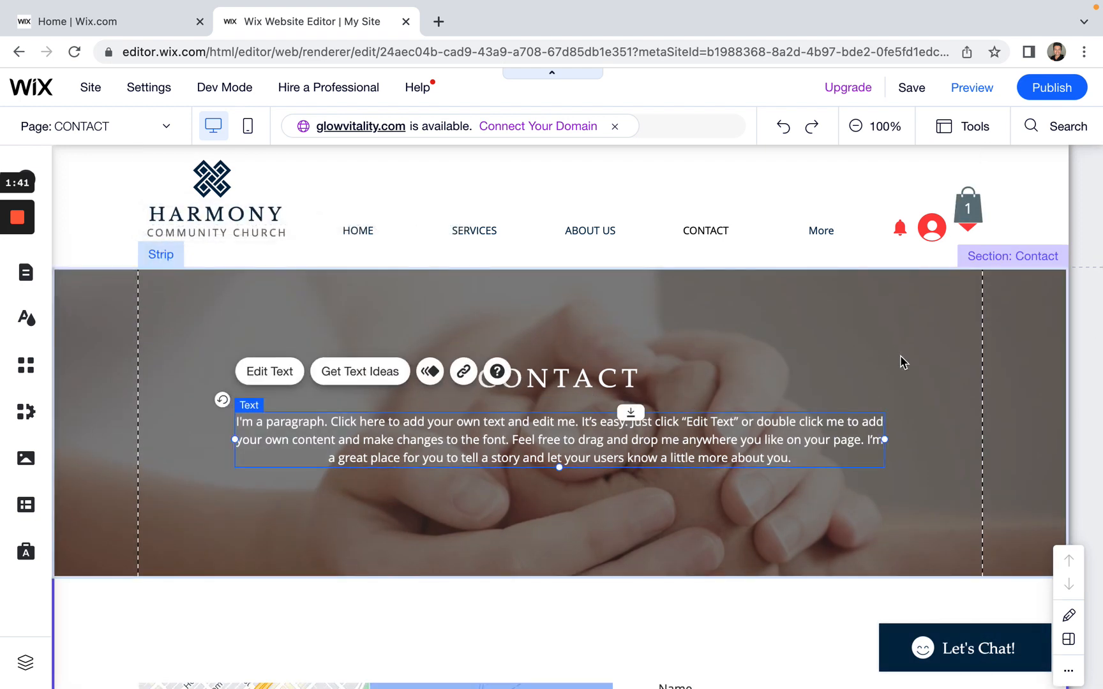
{"action": "scroll", "coordinate": [901, 362], "scroll_direction": "down", "scroll_amount": 3}
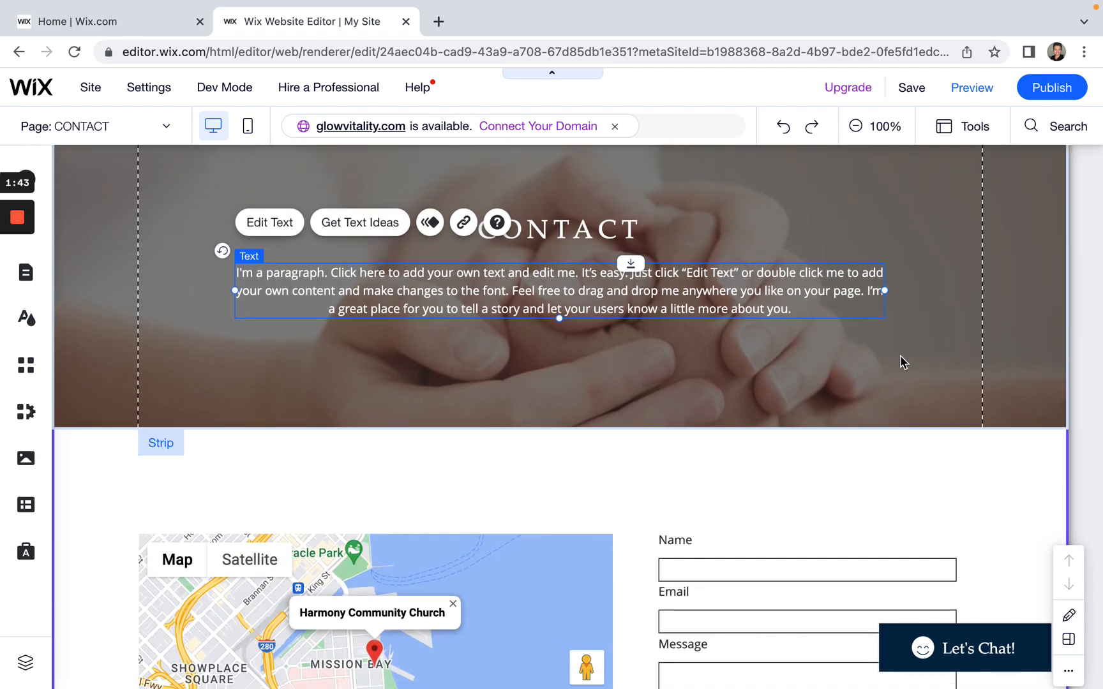
{"action": "scroll", "coordinate": [887, 475], "scroll_direction": "down", "scroll_amount": 1}
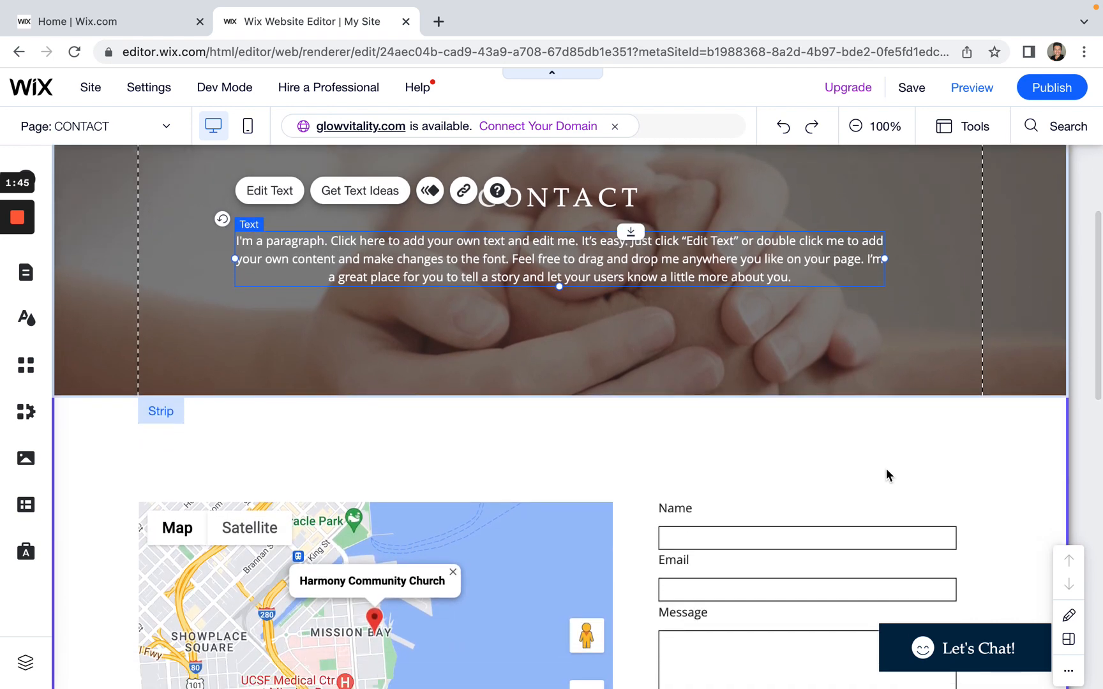
{"action": "scroll", "coordinate": [887, 476], "scroll_direction": "down", "scroll_amount": 5}
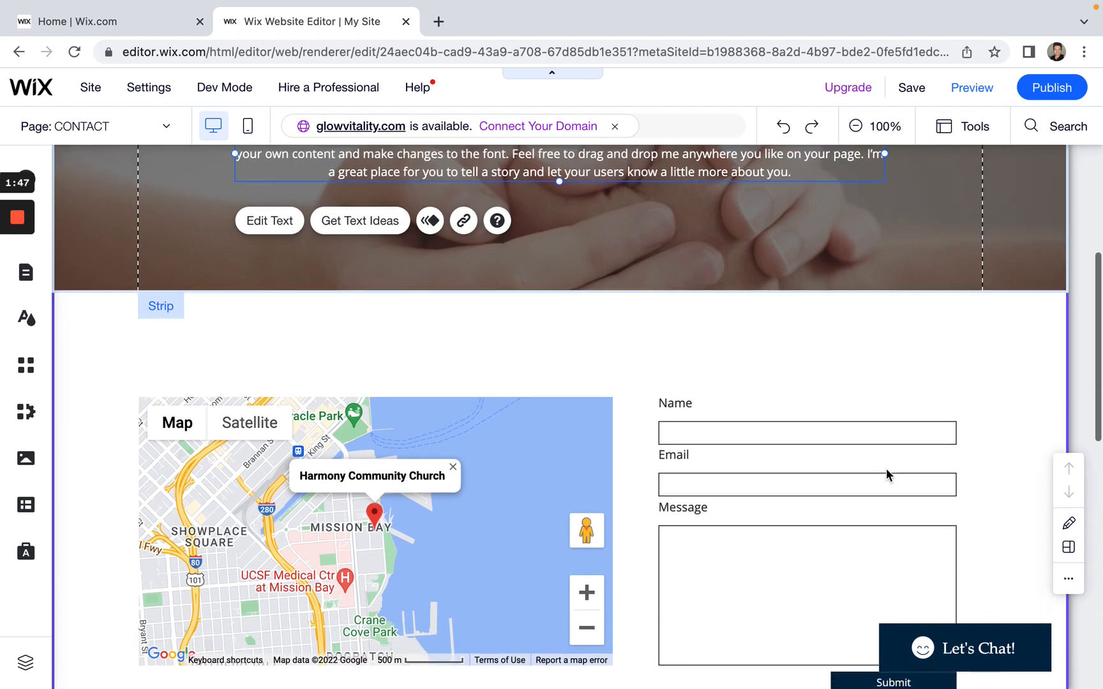
{"action": "scroll", "coordinate": [641, 497], "scroll_direction": "down", "scroll_amount": 4}
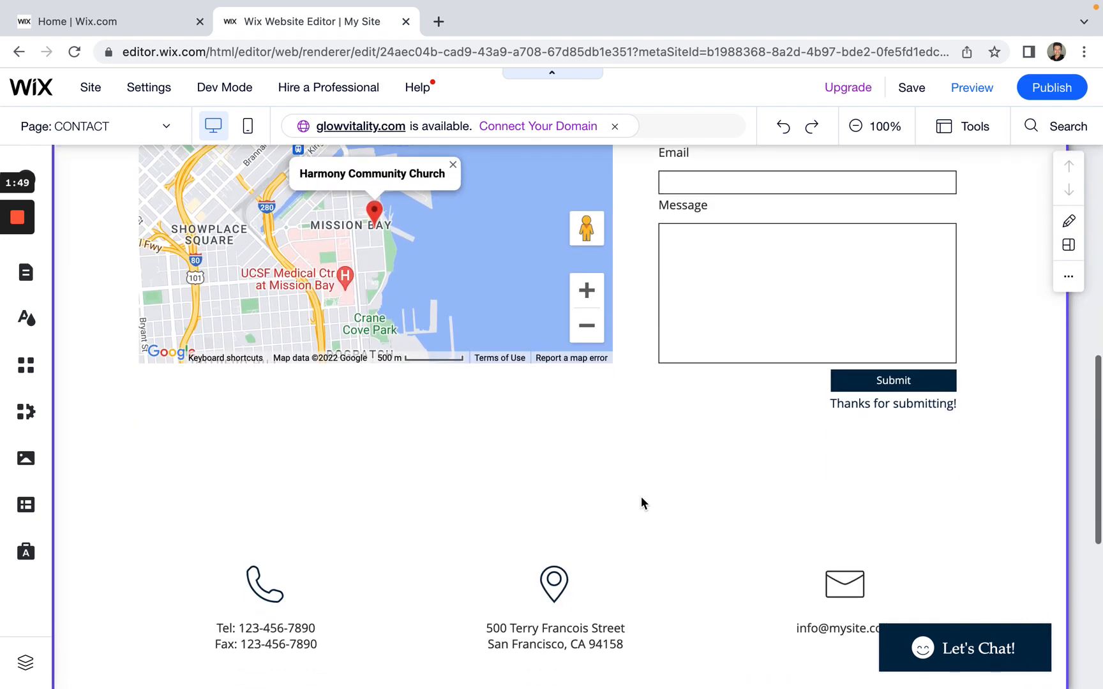
{"action": "scroll", "coordinate": [592, 409], "scroll_direction": "up", "scroll_amount": 3}
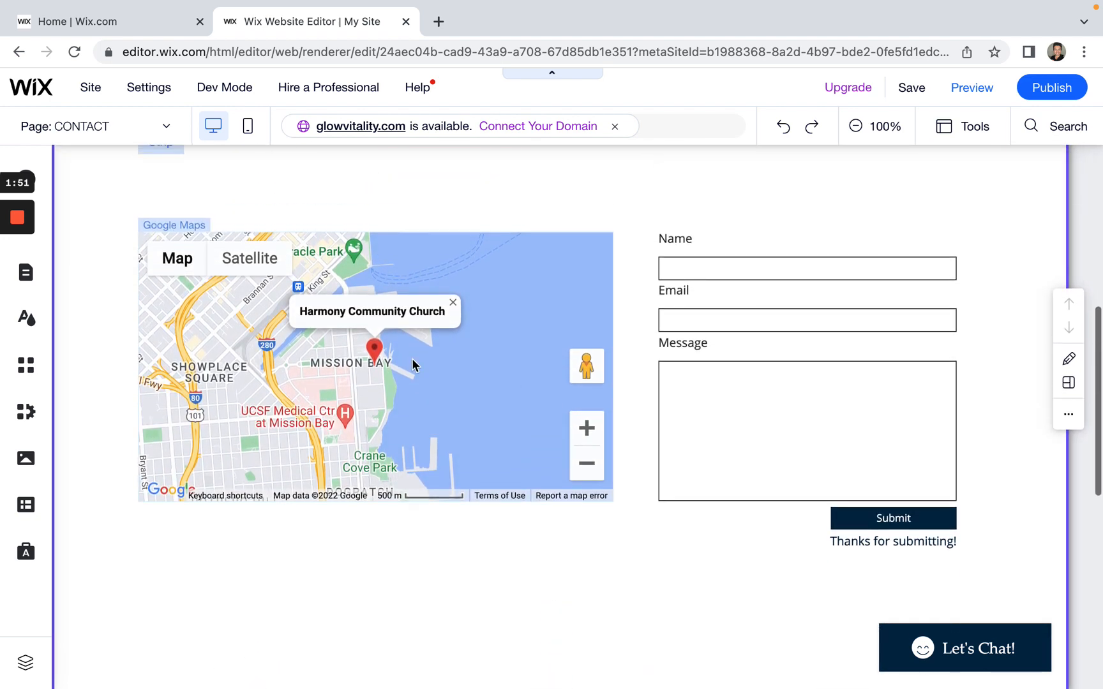
Step: Check the display settings of the Google Maps element on the CONTACT page and close them
{"action": "left_click", "coordinate": [412, 361]}
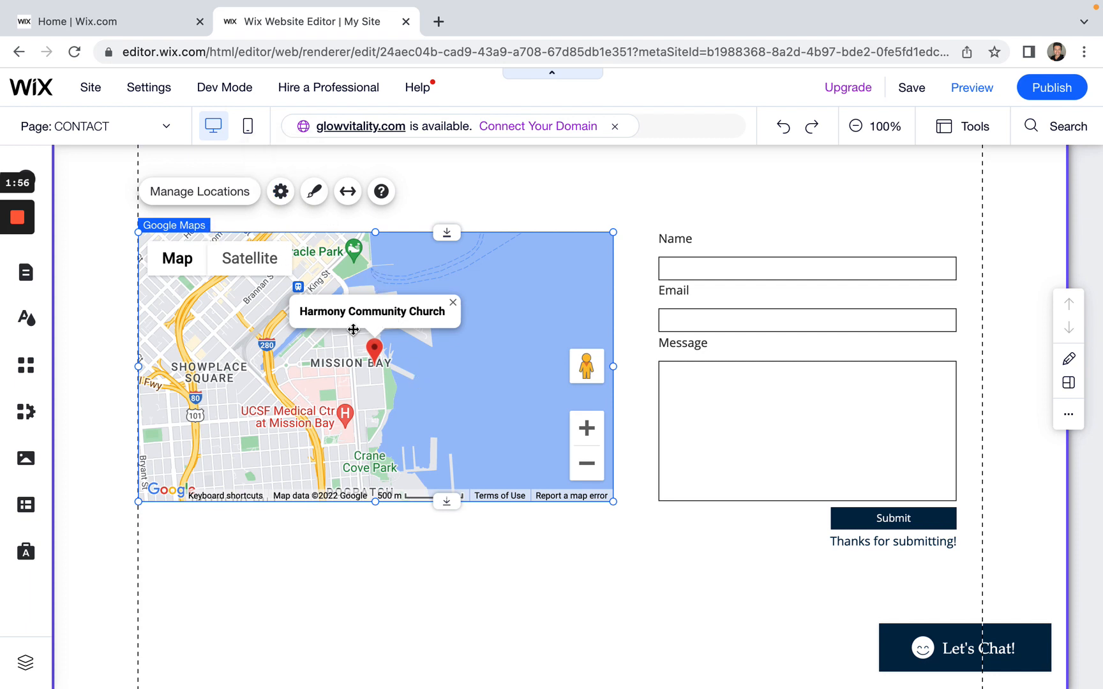
{"action": "left_click", "coordinate": [281, 192]}
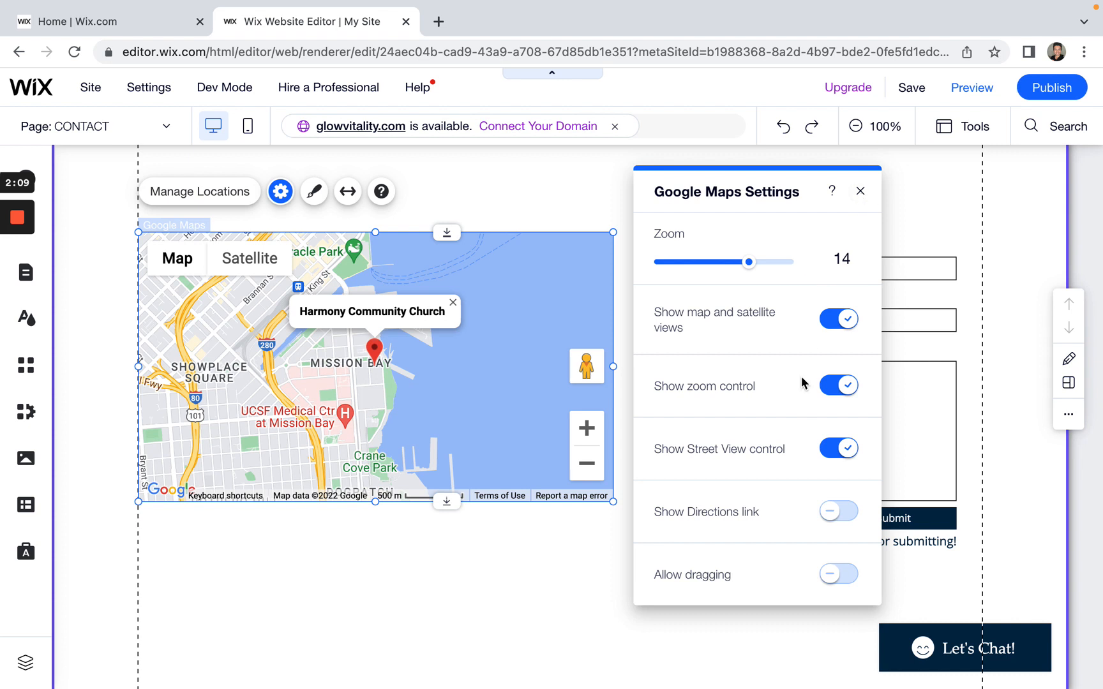
{"action": "left_click", "coordinate": [860, 191]}
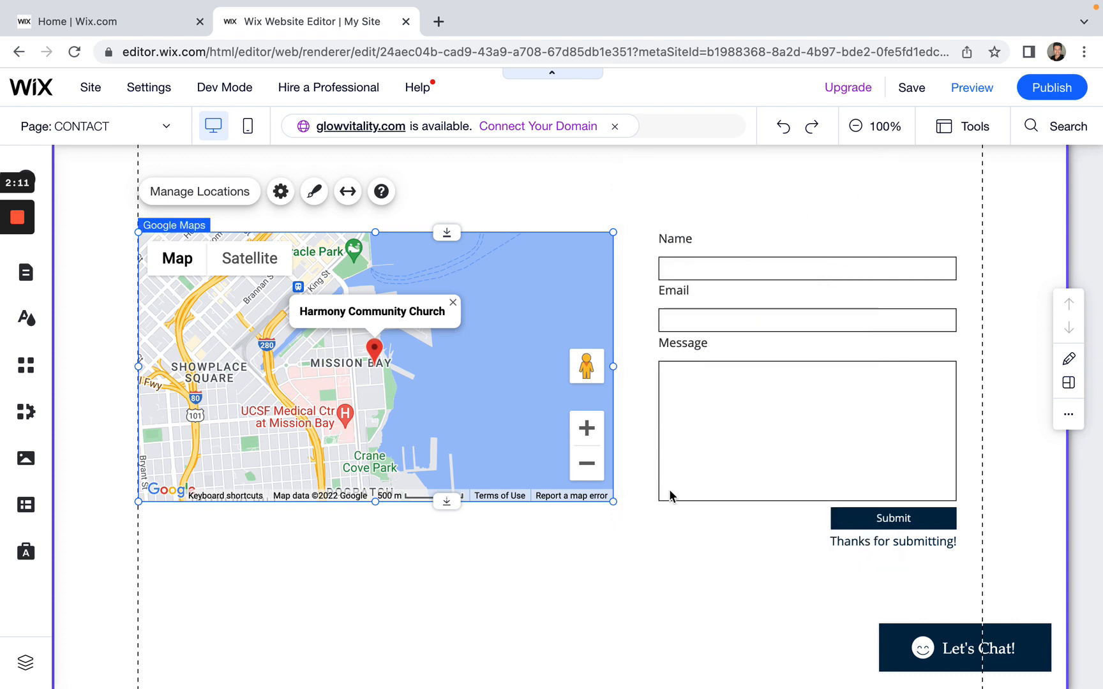
Step: Inspect the contact form with its editing options and the phone, address and email details beneath it
{"action": "scroll", "coordinate": [391, 523], "scroll_direction": "down", "scroll_amount": 1}
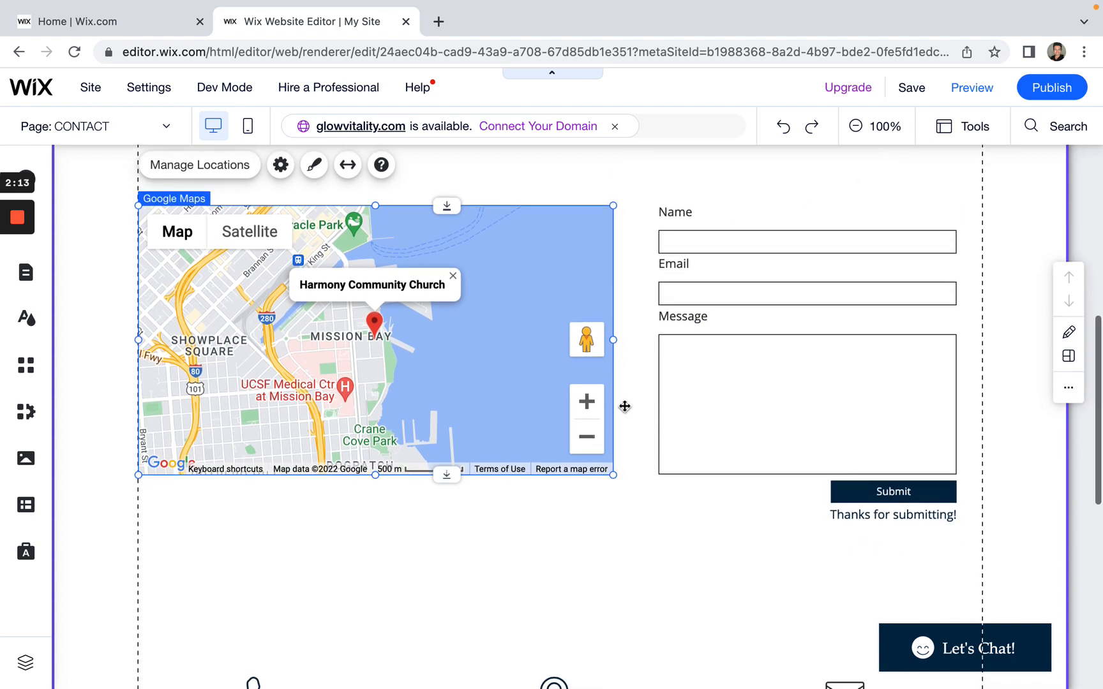
{"action": "left_click", "coordinate": [764, 292]}
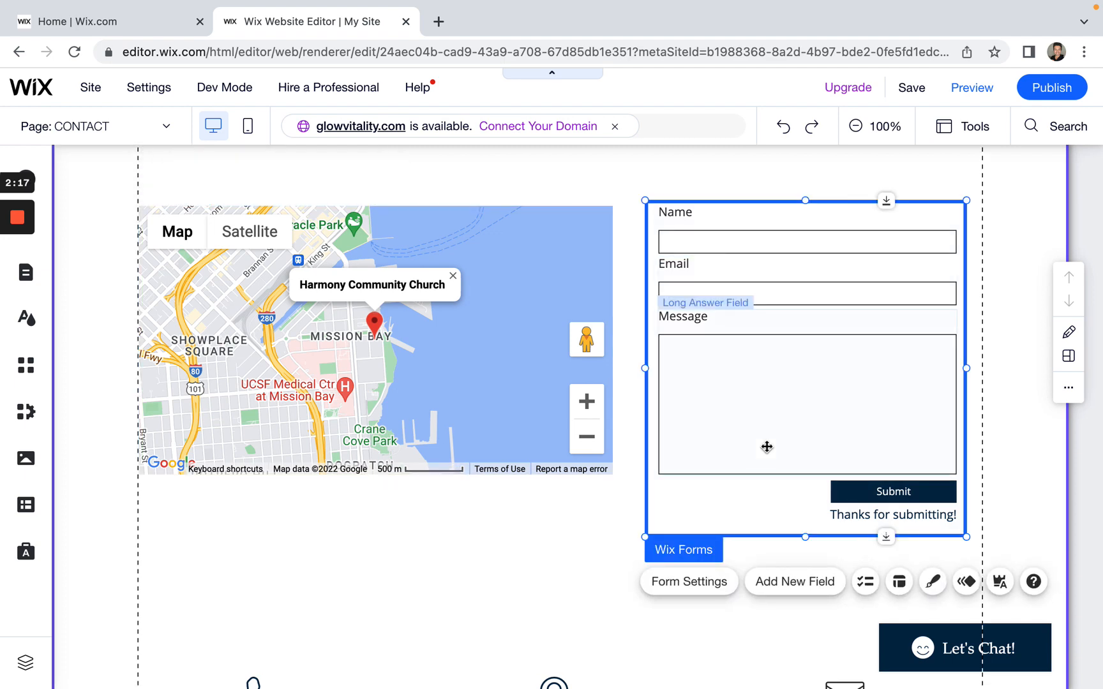
{"action": "scroll", "coordinate": [595, 529], "scroll_direction": "up", "scroll_amount": 3}
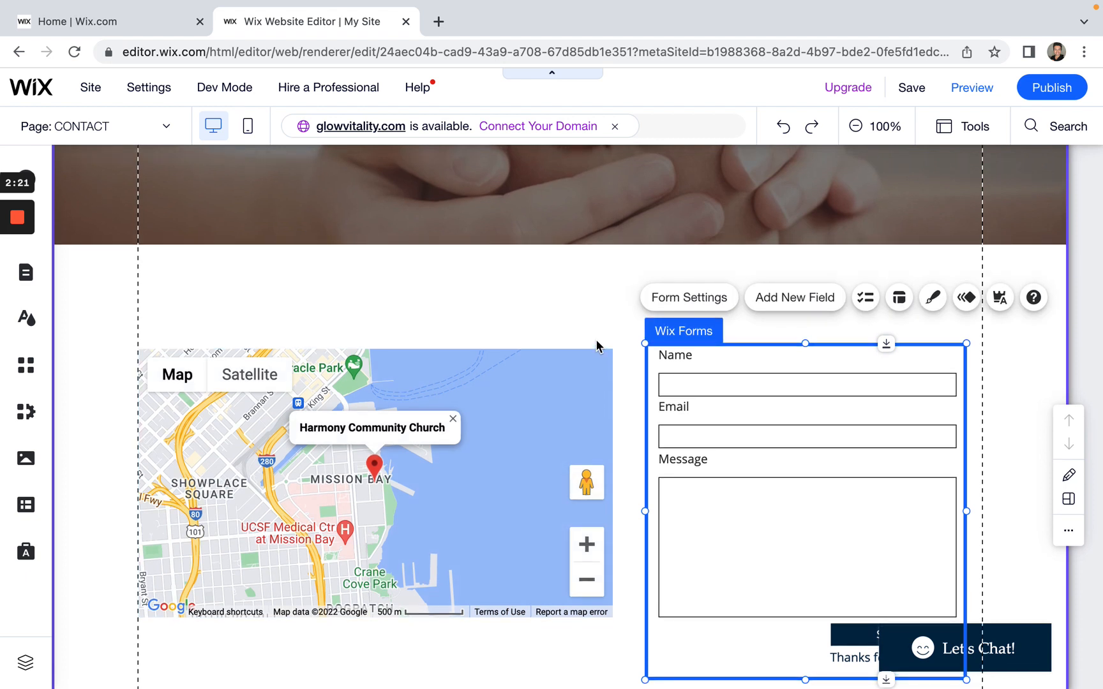
{"action": "scroll", "coordinate": [597, 346], "scroll_direction": "down", "scroll_amount": 3}
{"action": "left_click", "coordinate": [581, 565]}
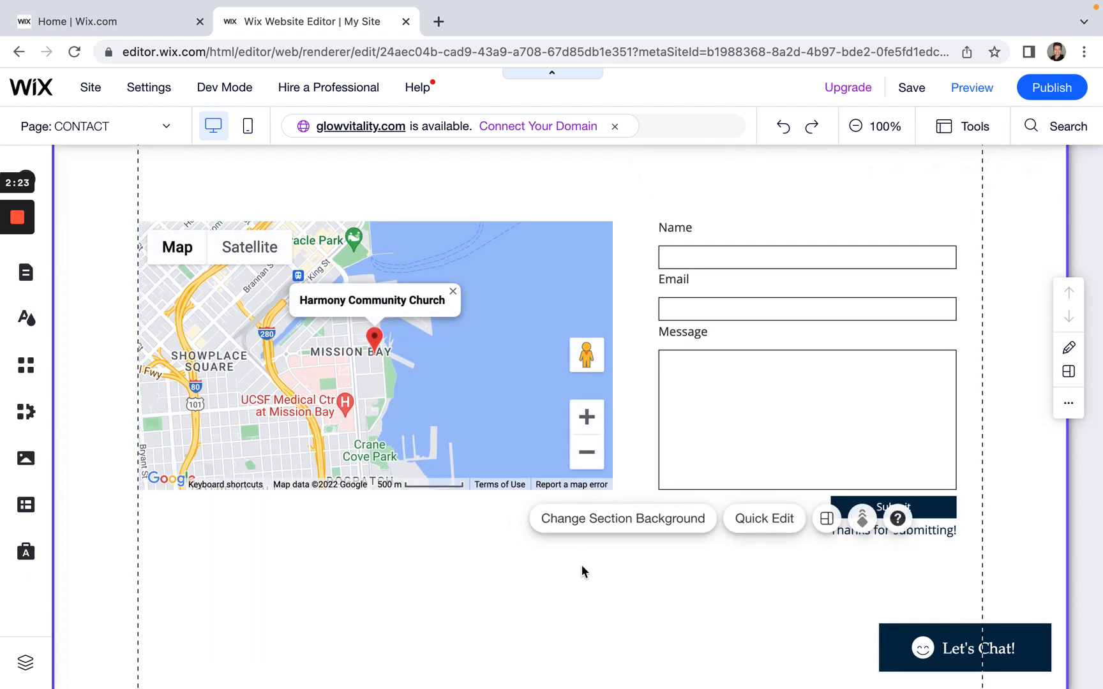
{"action": "scroll", "coordinate": [582, 565], "scroll_direction": "down", "scroll_amount": 5}
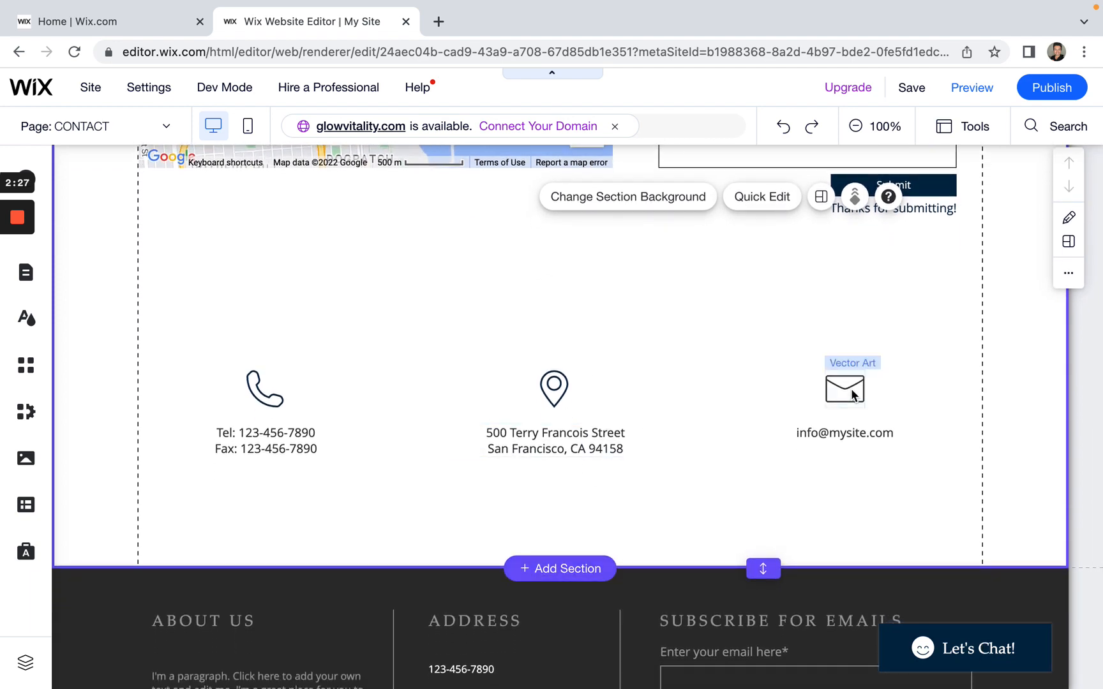
{"action": "scroll", "coordinate": [490, 385], "scroll_direction": "up", "scroll_amount": 5}
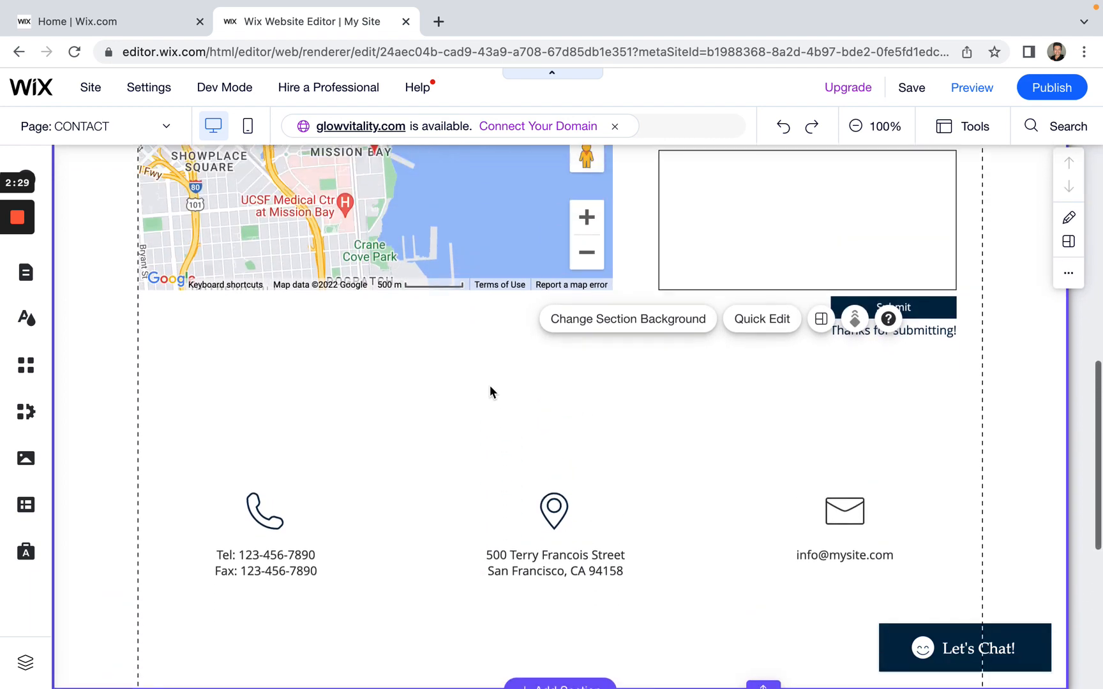
Step: Go over the CONTACT page's map, contact form and contact details again, checking the form's editing options
{"action": "scroll", "coordinate": [755, 345], "scroll_direction": "down", "scroll_amount": 1}
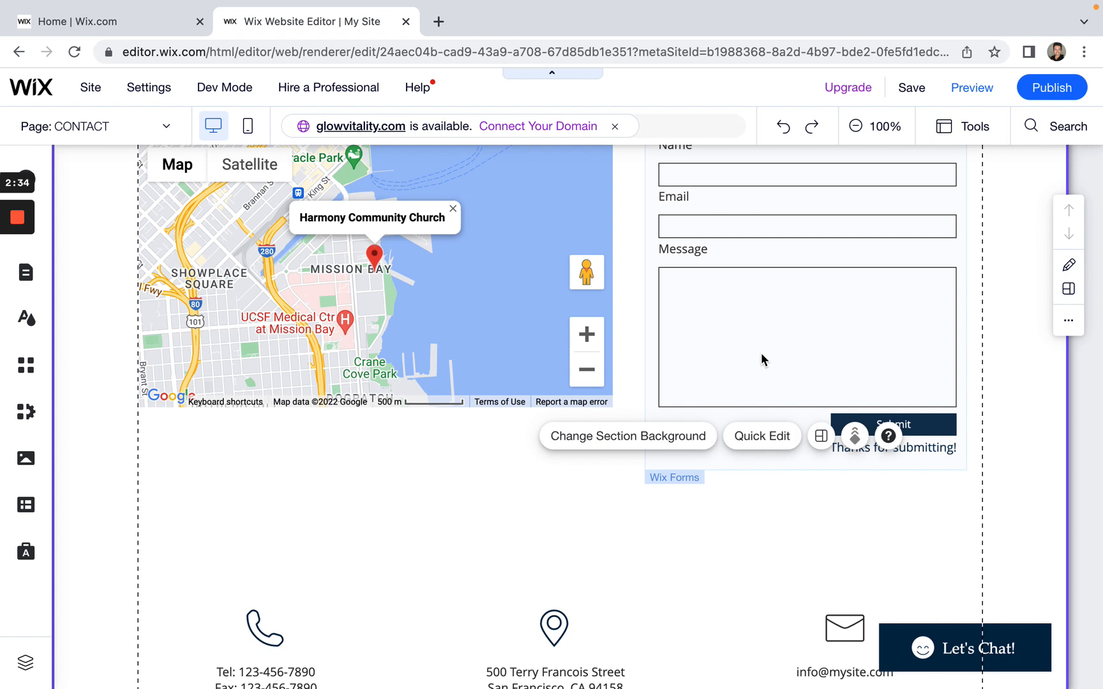
{"action": "scroll", "coordinate": [421, 522], "scroll_direction": "down", "scroll_amount": 2}
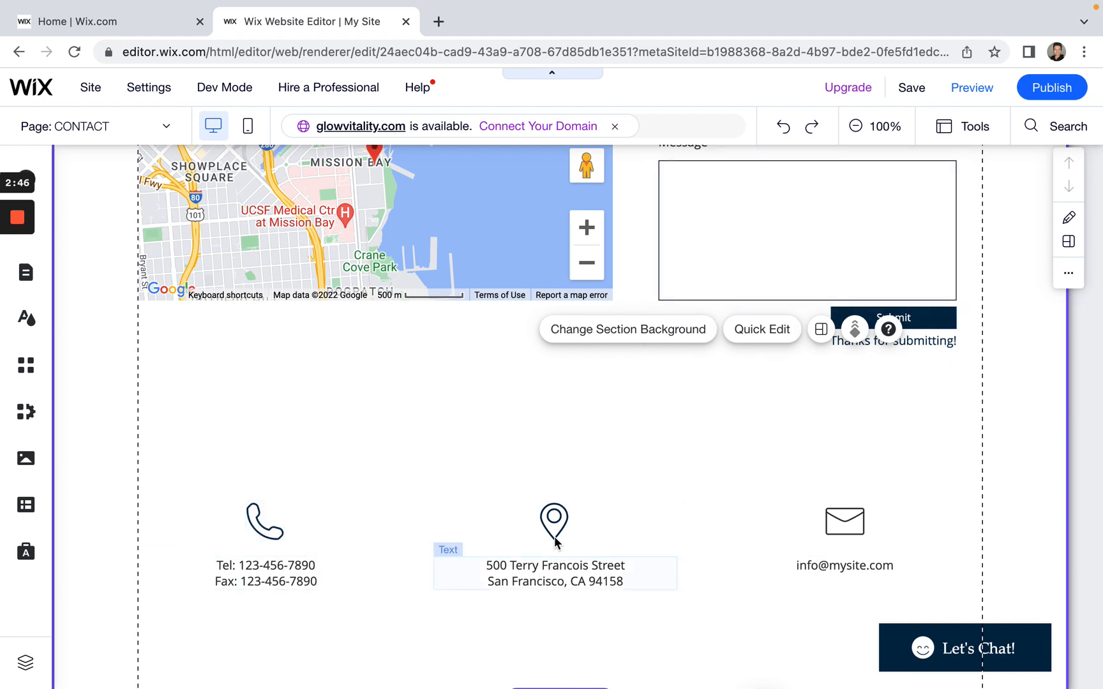
{"action": "scroll", "coordinate": [550, 548], "scroll_direction": "up", "scroll_amount": 4}
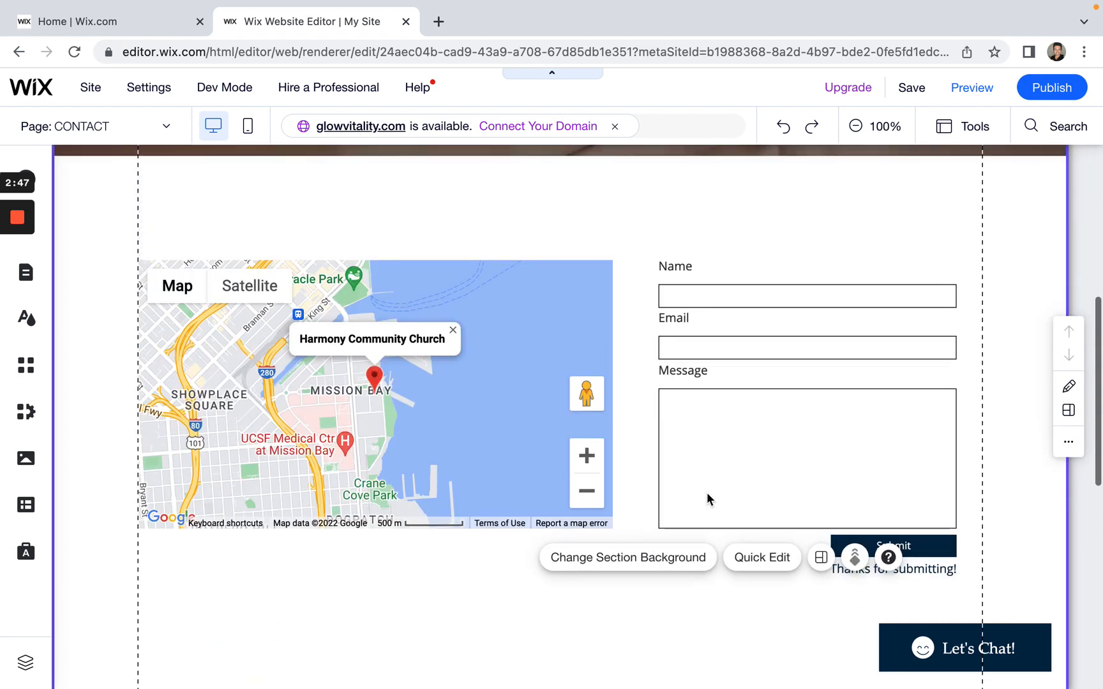
{"action": "left_click", "coordinate": [827, 430]}
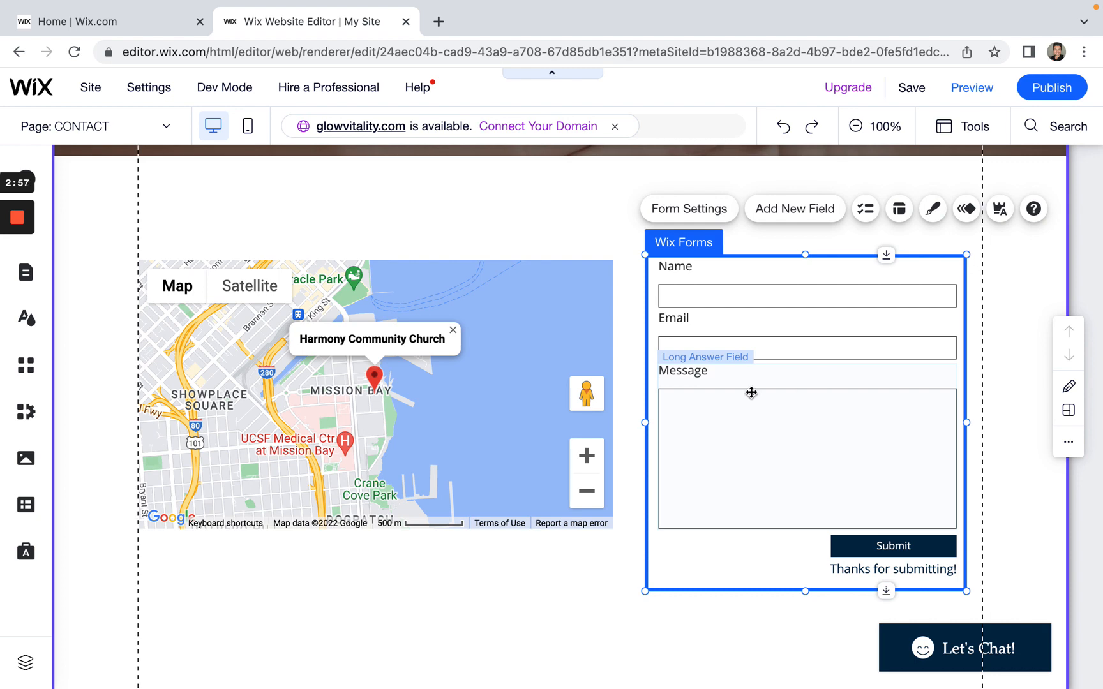
{"action": "left_click", "coordinate": [580, 600]}
{"action": "scroll", "coordinate": [580, 600], "scroll_direction": "down", "scroll_amount": 4}
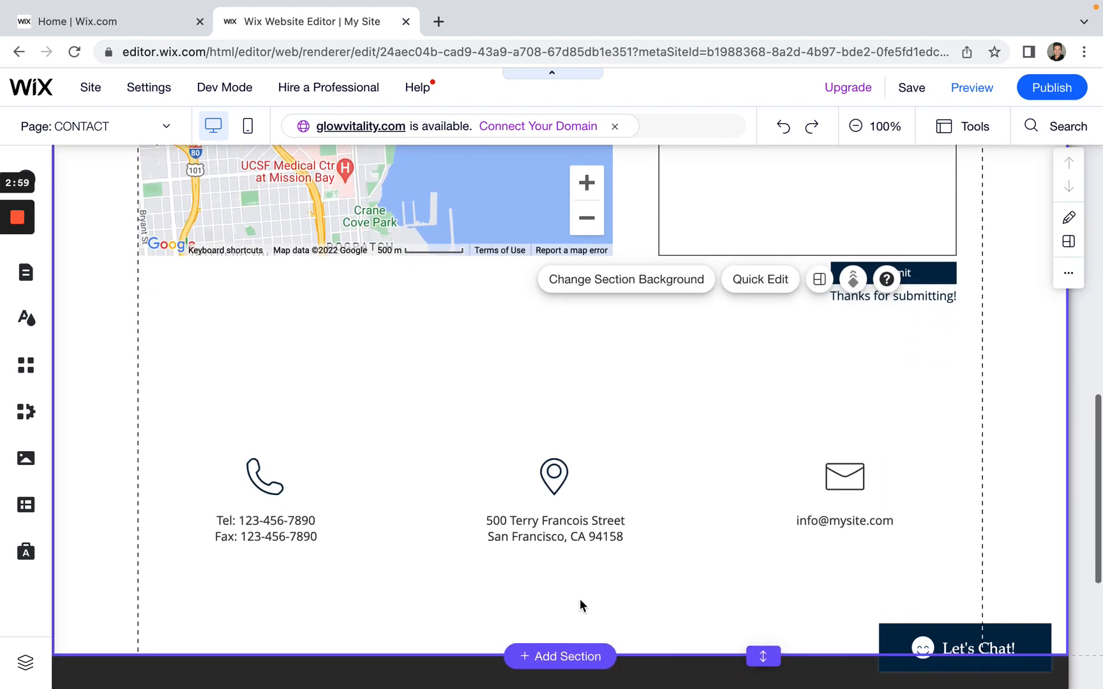
{"action": "scroll", "coordinate": [581, 600], "scroll_direction": "down", "scroll_amount": 5}
{"action": "scroll", "coordinate": [581, 602], "scroll_direction": "up", "scroll_amount": 13}
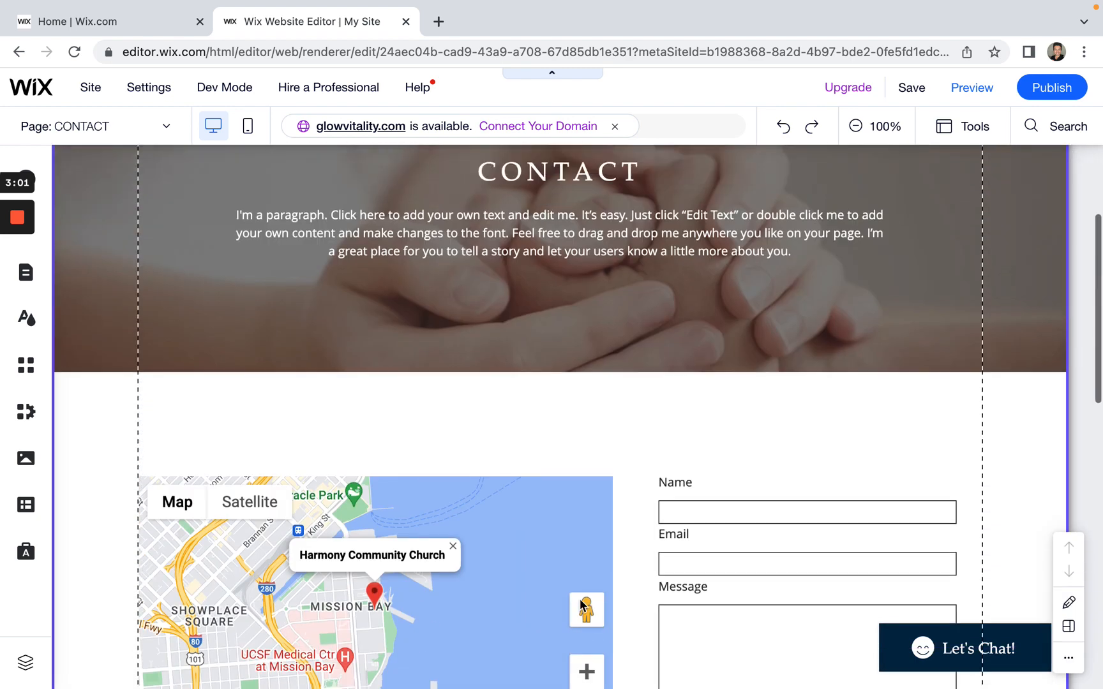
{"action": "scroll", "coordinate": [581, 603], "scroll_direction": "up", "scroll_amount": 3}
{"action": "scroll", "coordinate": [580, 603], "scroll_direction": "down", "scroll_amount": 9}
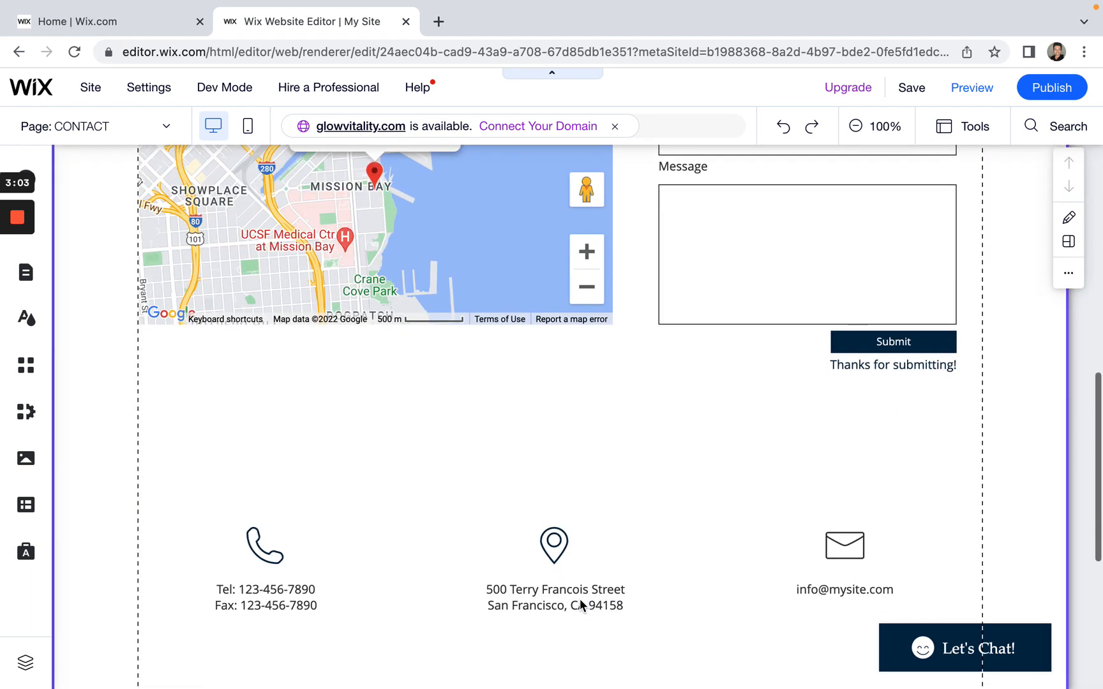
{"action": "scroll", "coordinate": [580, 599], "scroll_direction": "down", "scroll_amount": 1}
Step: Try moving the phone icon higher above the telephone and fax numbers, and undo the move
{"action": "left_click", "coordinate": [264, 499]}
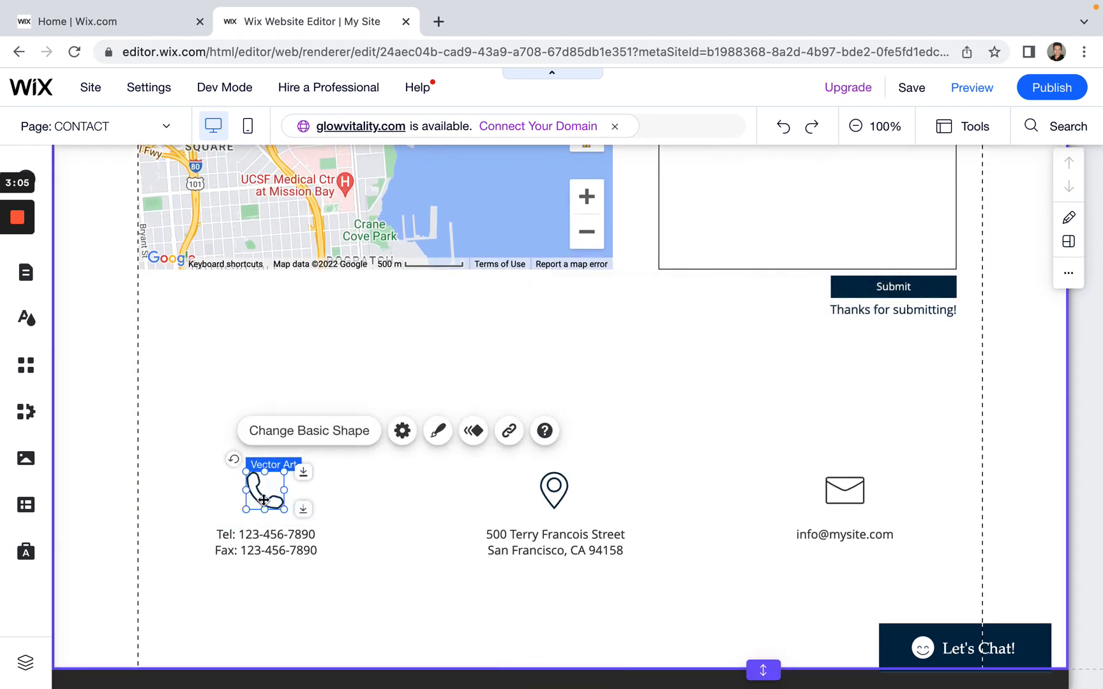
{"action": "left_click_drag", "start_coordinate": [263, 500], "coordinate": [261, 404]}
{"action": "key", "text": "ctrl+z"}
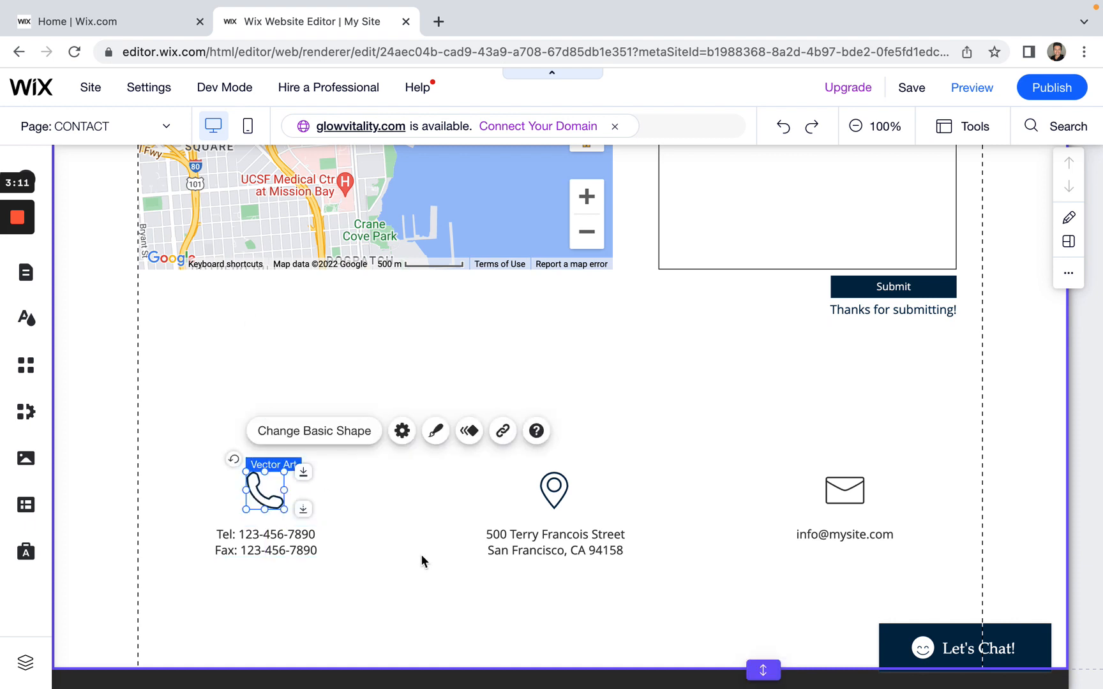
{"action": "left_click", "coordinate": [421, 561]}
Step: Preview the SERVICES page from its intro banner down to the HOURS section and return to editing
{"action": "scroll", "coordinate": [554, 388], "scroll_direction": "up", "scroll_amount": 1}
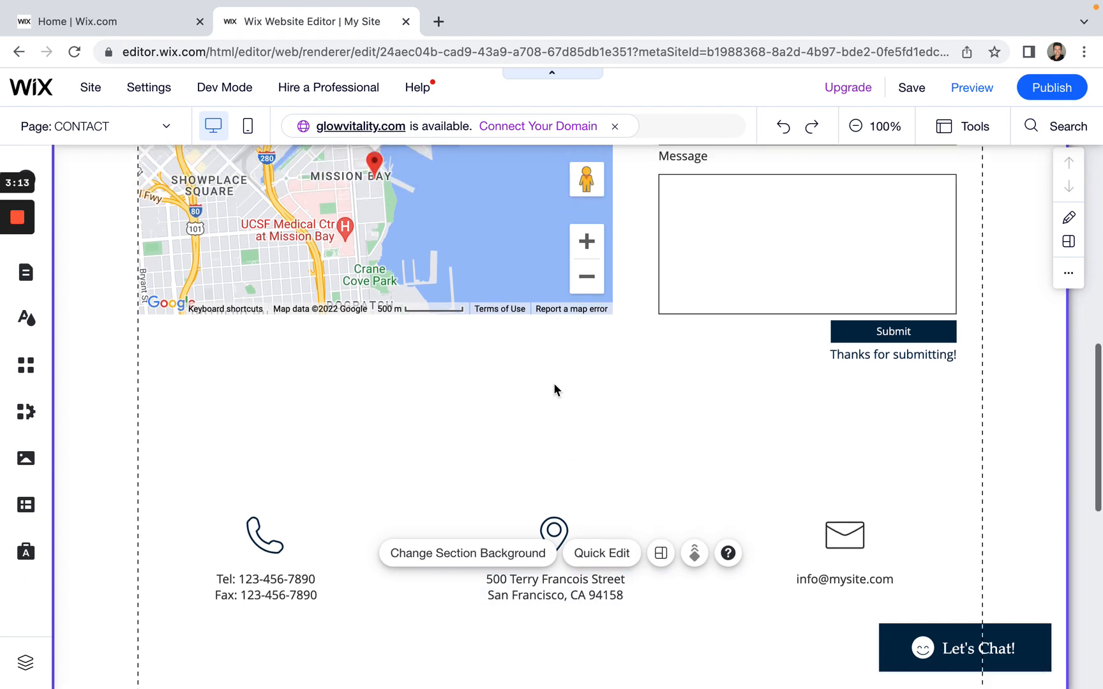
{"action": "scroll", "coordinate": [554, 389], "scroll_direction": "up", "scroll_amount": 5}
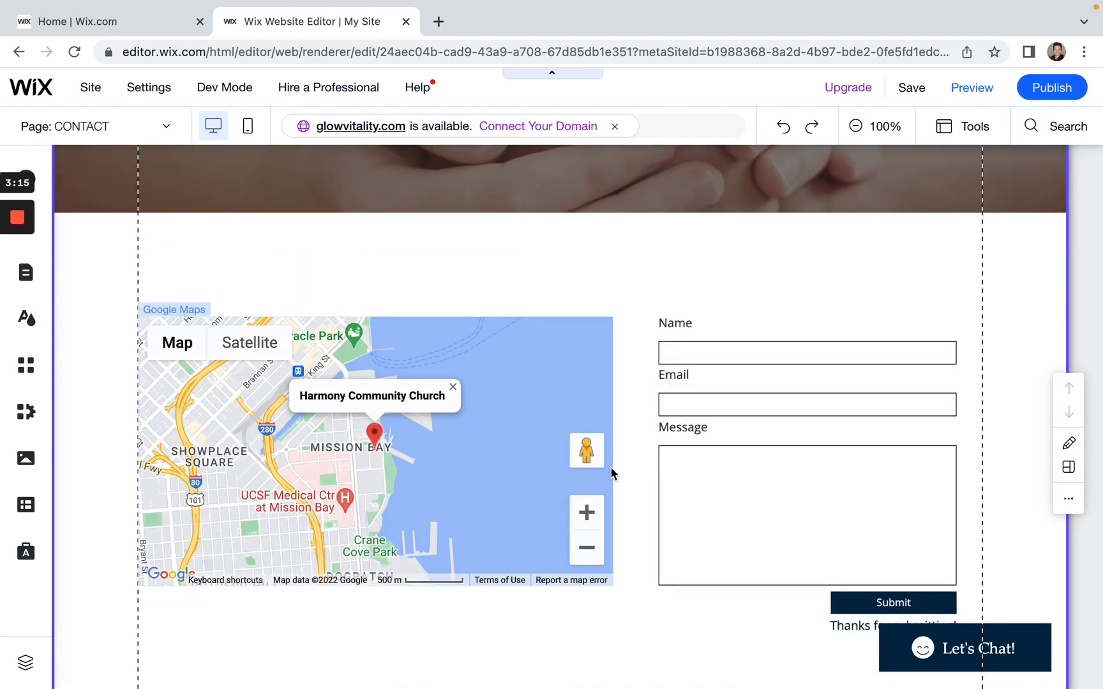
{"action": "scroll", "coordinate": [611, 470], "scroll_direction": "down", "scroll_amount": 2}
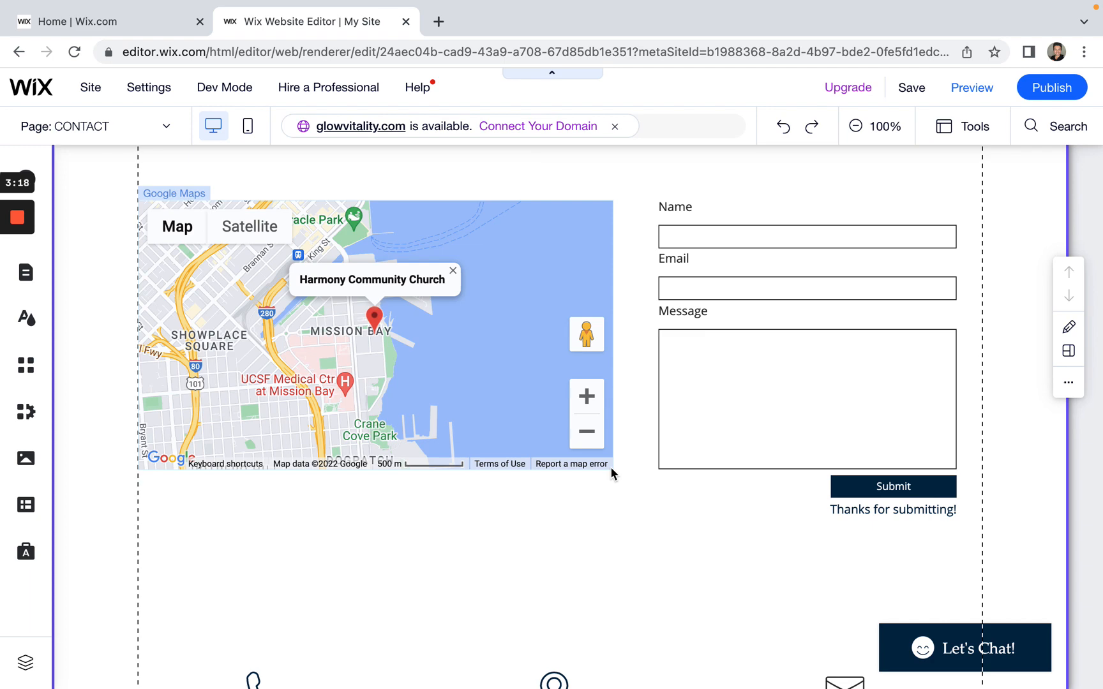
{"action": "scroll", "coordinate": [610, 472], "scroll_direction": "down", "scroll_amount": 4}
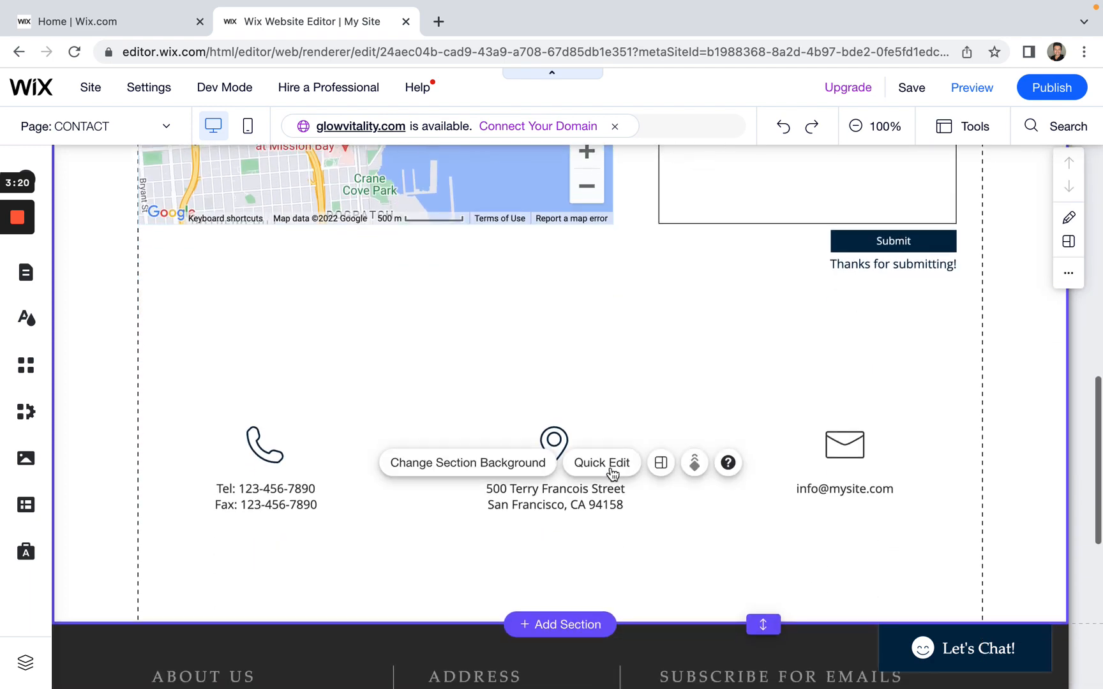
{"action": "scroll", "coordinate": [611, 472], "scroll_direction": "up", "scroll_amount": 12}
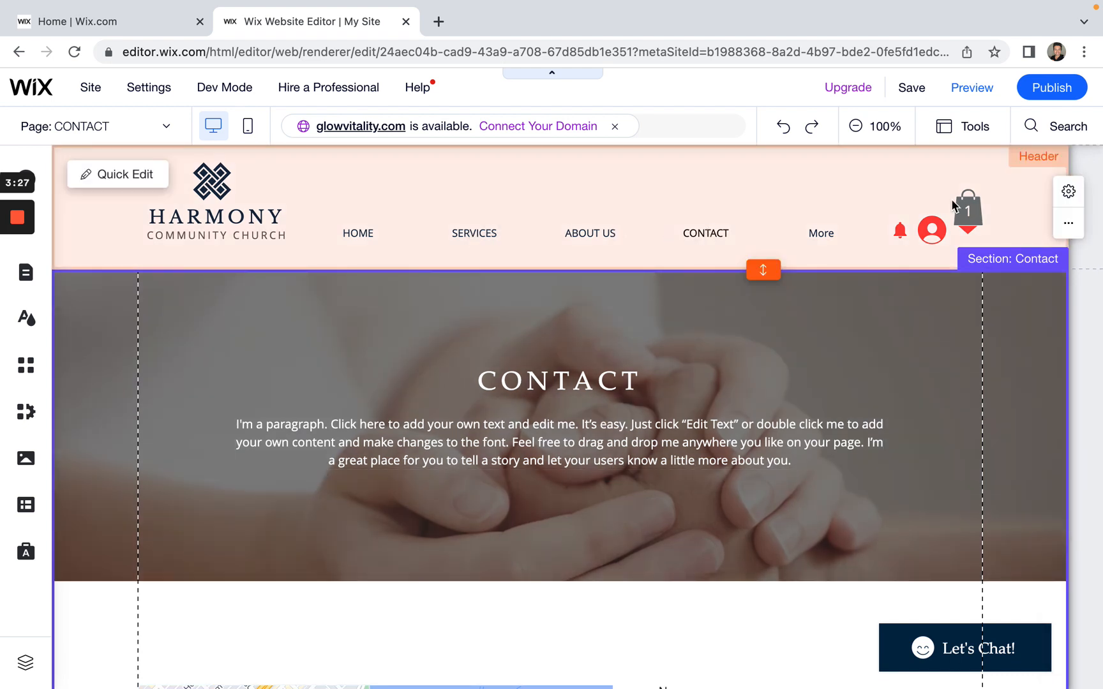
{"action": "left_click", "coordinate": [974, 89]}
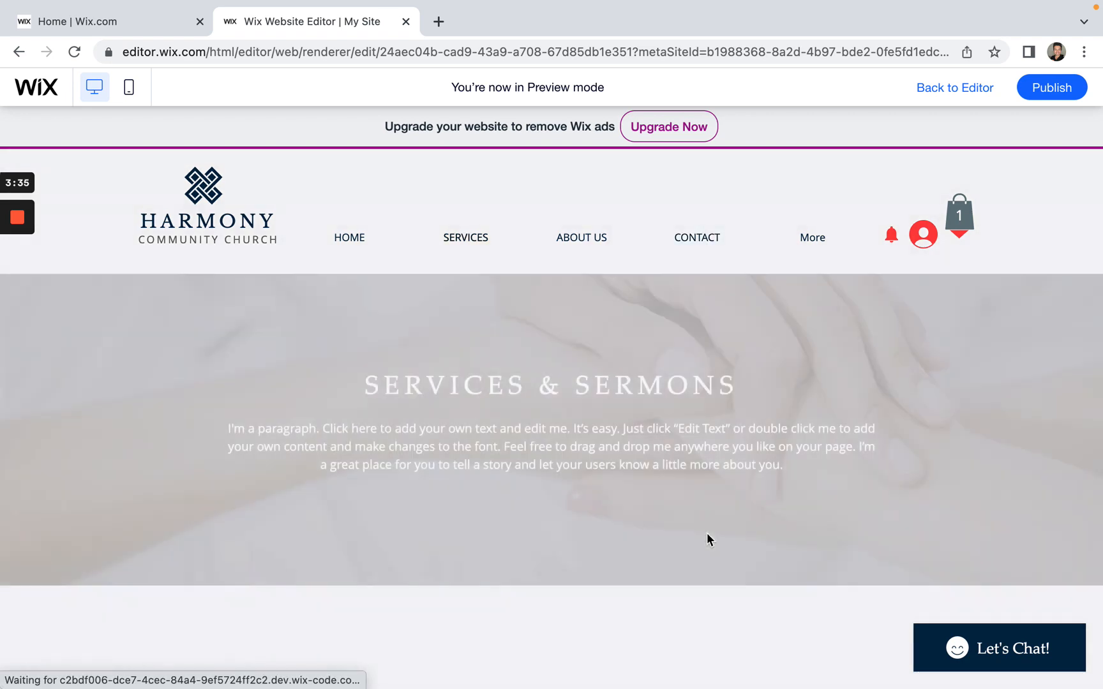
{"action": "scroll", "coordinate": [706, 540], "scroll_direction": "down", "scroll_amount": 5}
{"action": "scroll", "coordinate": [707, 540], "scroll_direction": "down", "scroll_amount": 10}
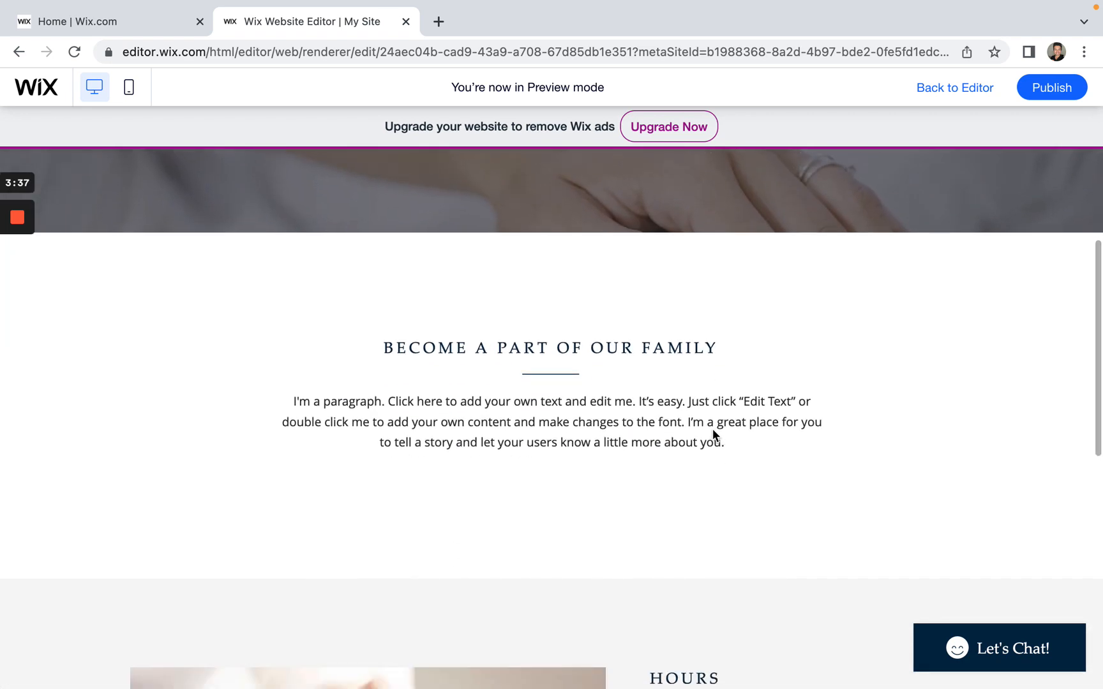
{"action": "scroll", "coordinate": [707, 438], "scroll_direction": "up", "scroll_amount": 4}
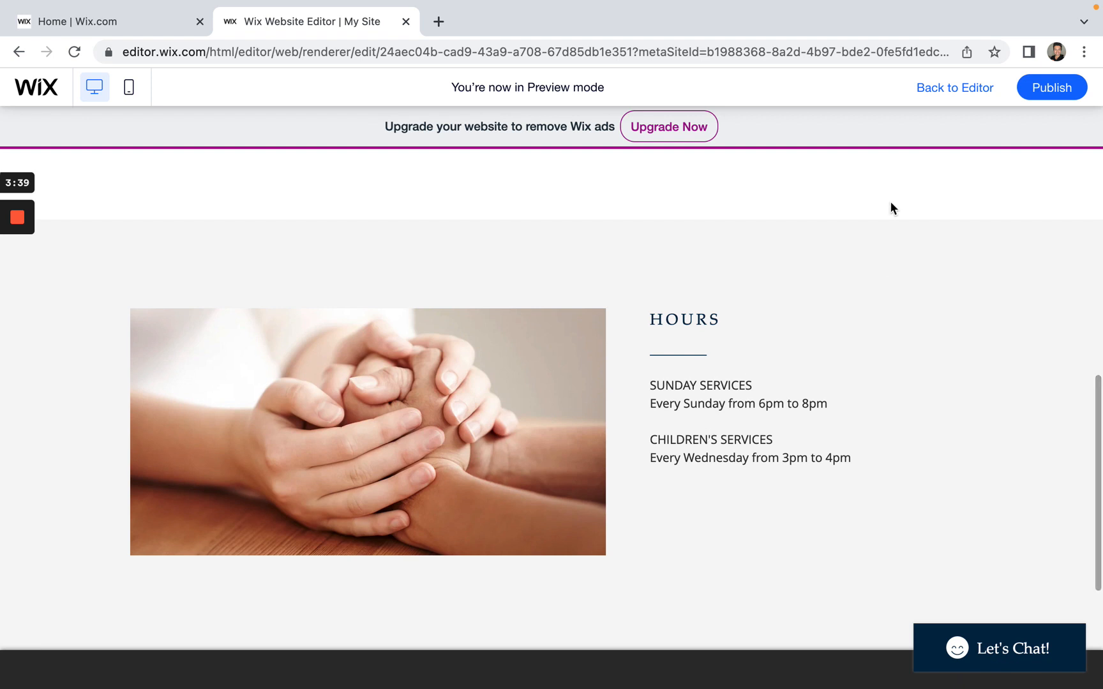
{"action": "left_click", "coordinate": [969, 91]}
Step: Examine the SERVICES page in the editor, from its Opening Hours section and footer up to the intro banner
{"action": "scroll", "coordinate": [802, 485], "scroll_direction": "down", "scroll_amount": 1}
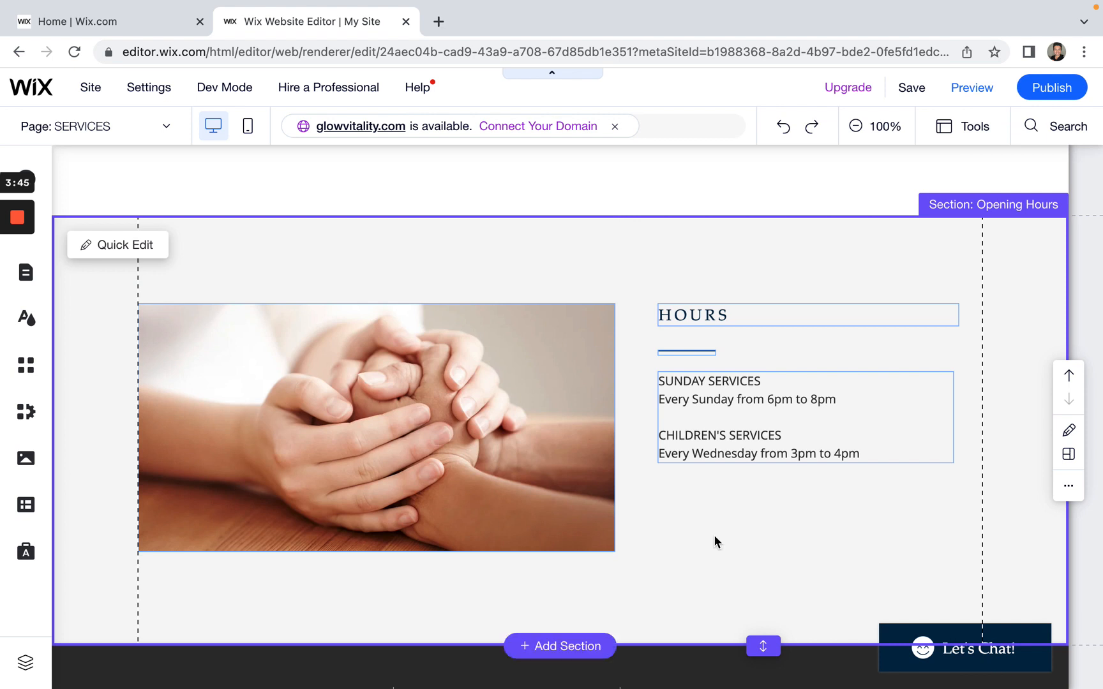
{"action": "scroll", "coordinate": [714, 535], "scroll_direction": "up", "scroll_amount": 2}
{"action": "scroll", "coordinate": [711, 530], "scroll_direction": "up", "scroll_amount": 1}
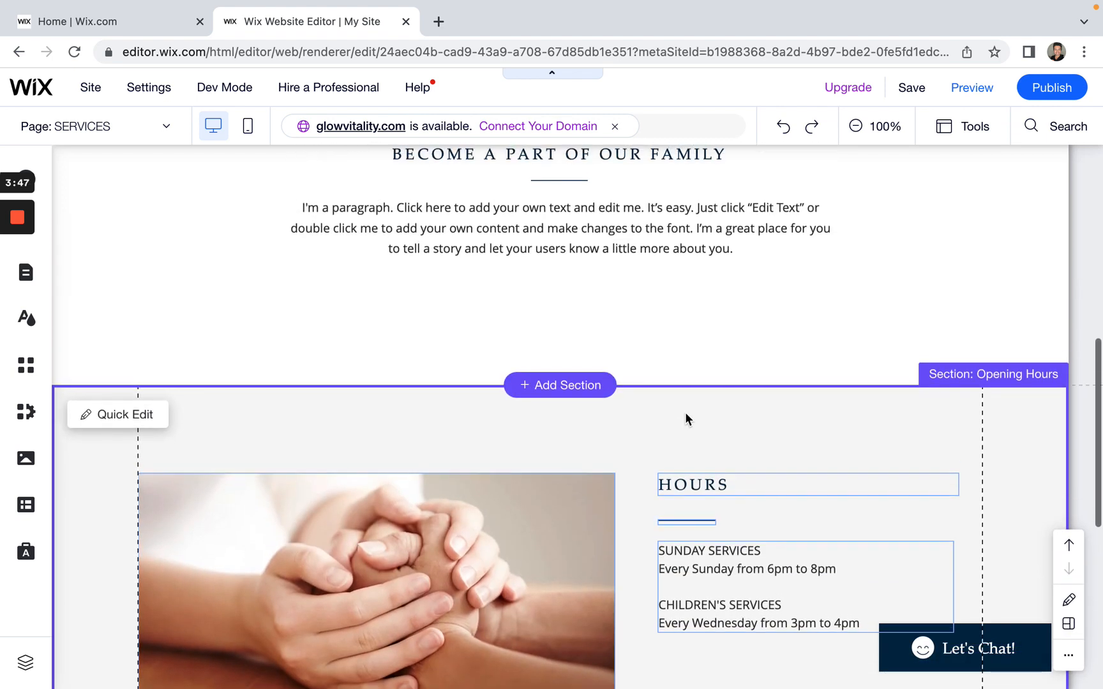
{"action": "scroll", "coordinate": [687, 422], "scroll_direction": "down", "scroll_amount": 3}
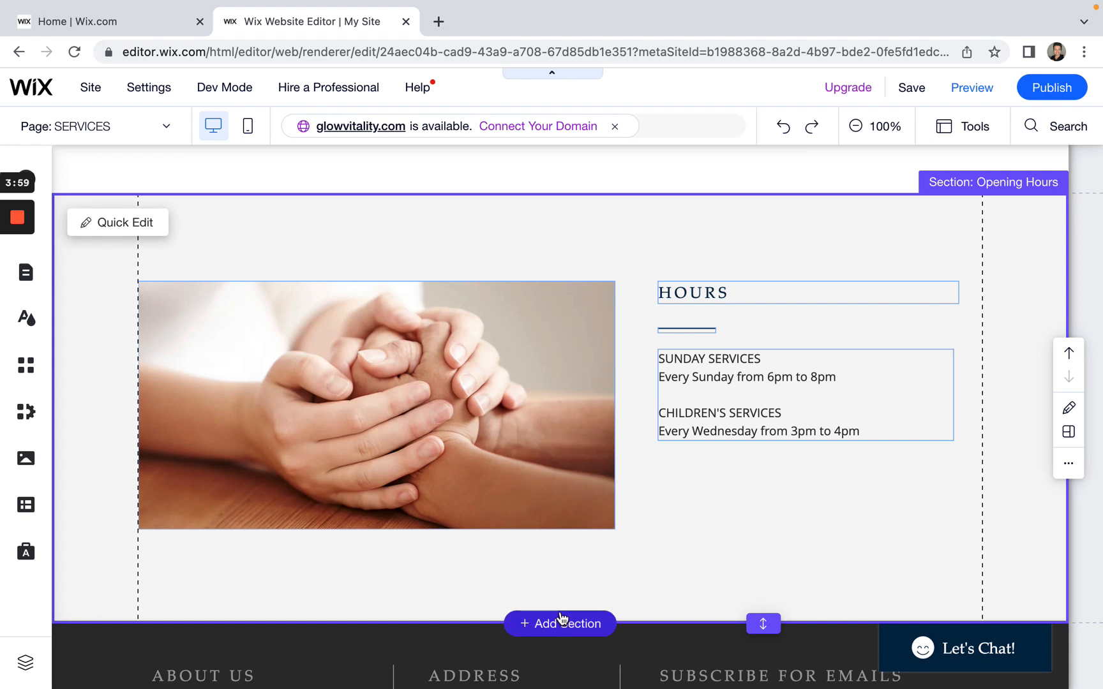
{"action": "scroll", "coordinate": [561, 617], "scroll_direction": "down", "scroll_amount": 2}
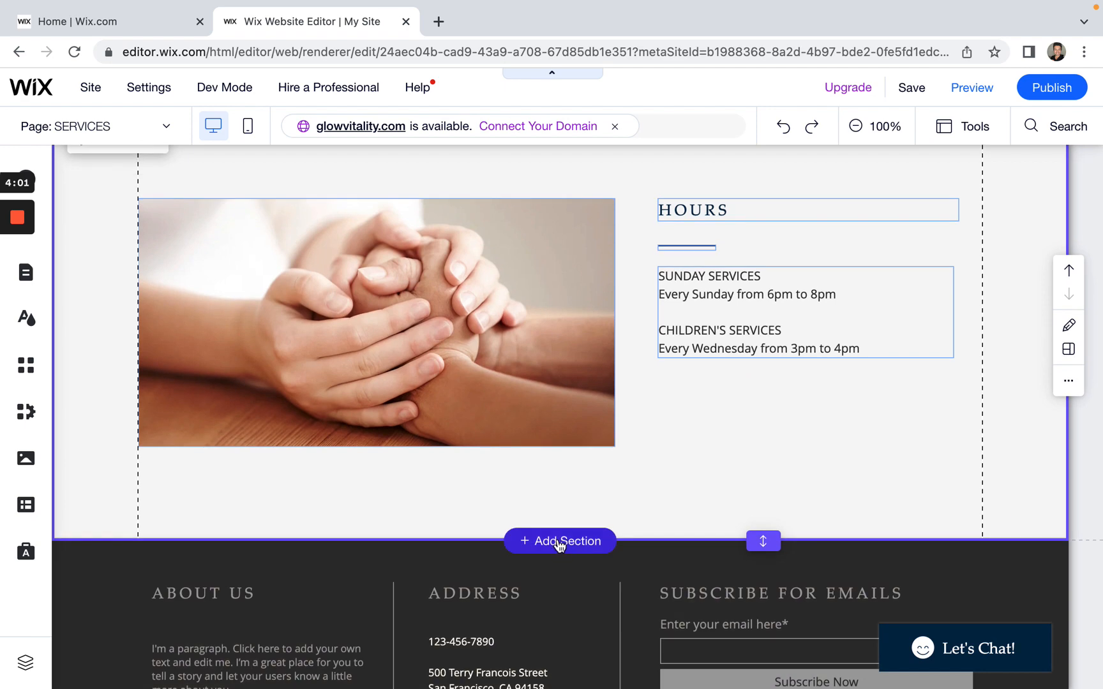
{"action": "scroll", "coordinate": [558, 545], "scroll_direction": "up", "scroll_amount": 10}
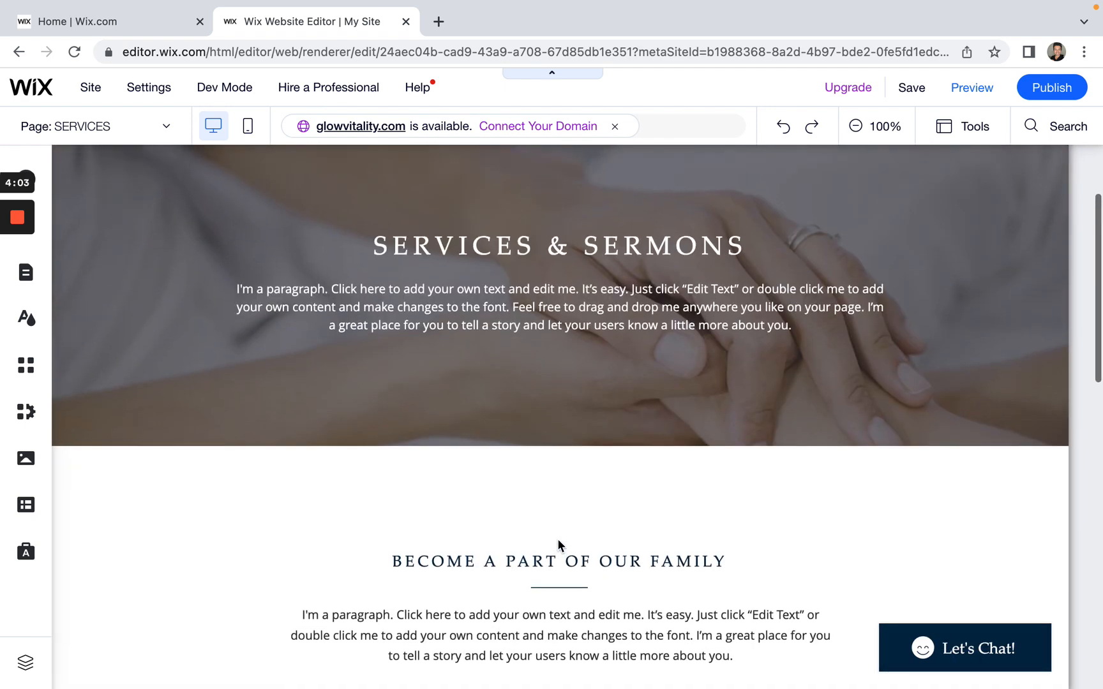
{"action": "scroll", "coordinate": [559, 545], "scroll_direction": "up", "scroll_amount": 2}
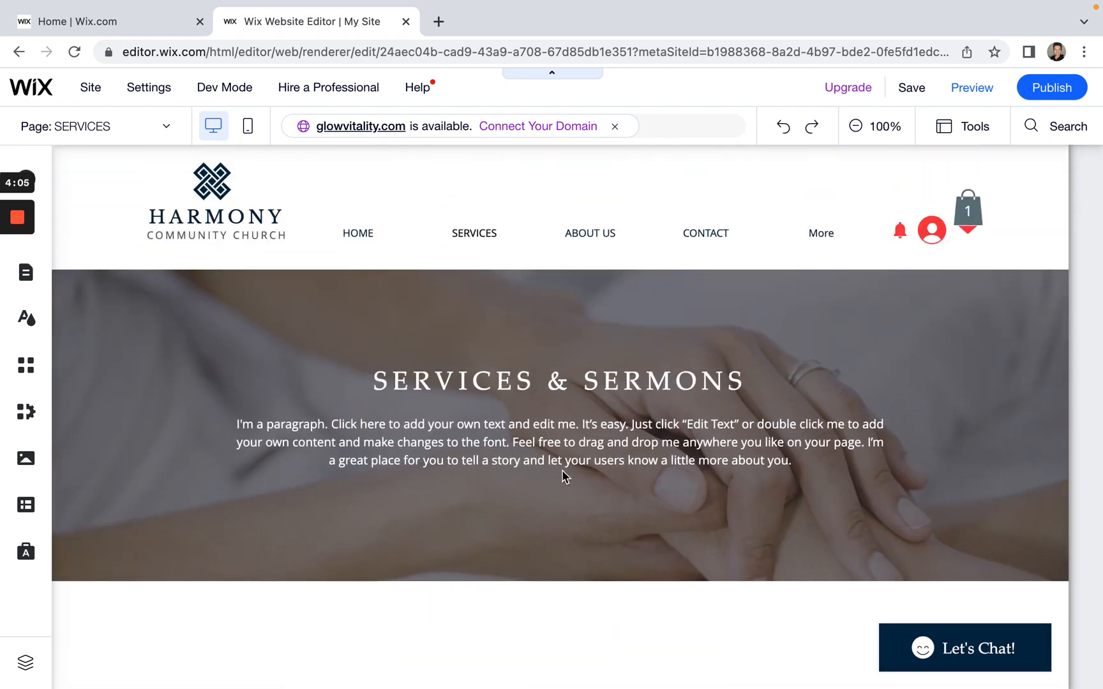
{"action": "scroll", "coordinate": [569, 486], "scroll_direction": "down", "scroll_amount": 1}
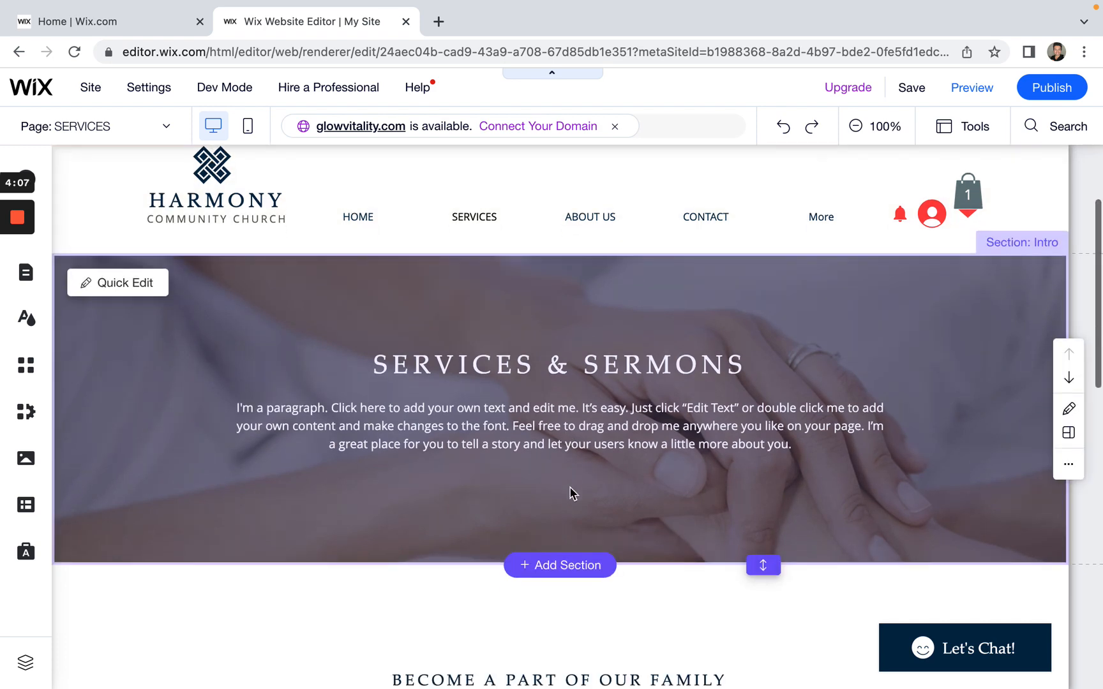
Step: Add the "Grow Your Vision" section from the Welcome category between the Opening Hours section and the footer
{"action": "scroll", "coordinate": [570, 489], "scroll_direction": "down", "scroll_amount": 10}
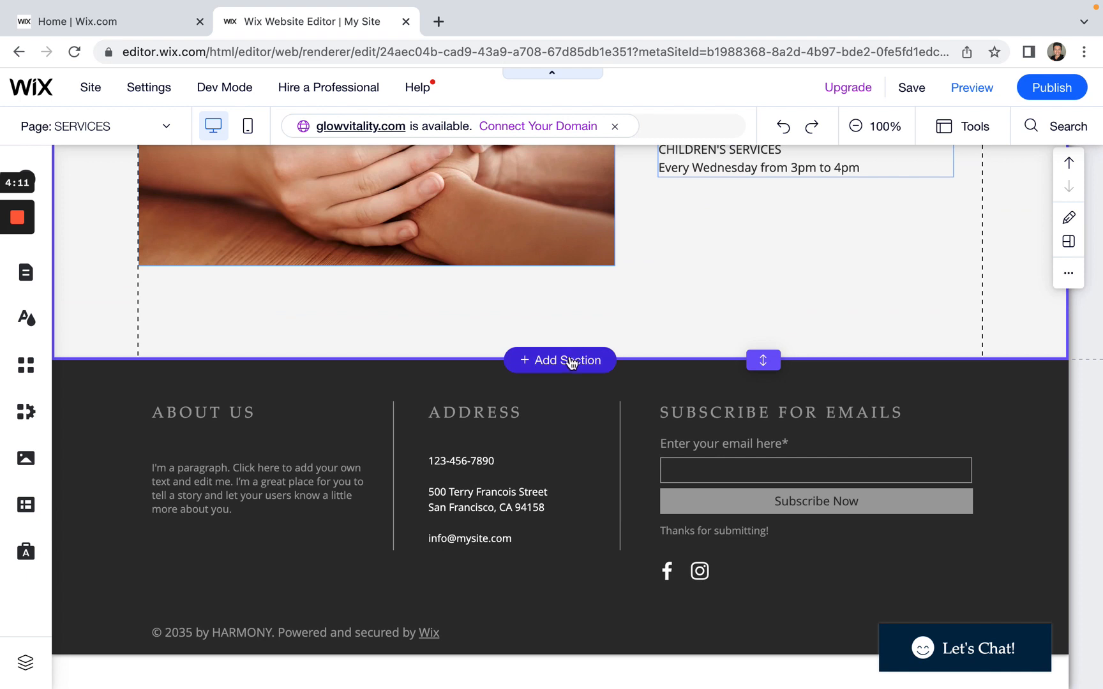
{"action": "left_click", "coordinate": [559, 360]}
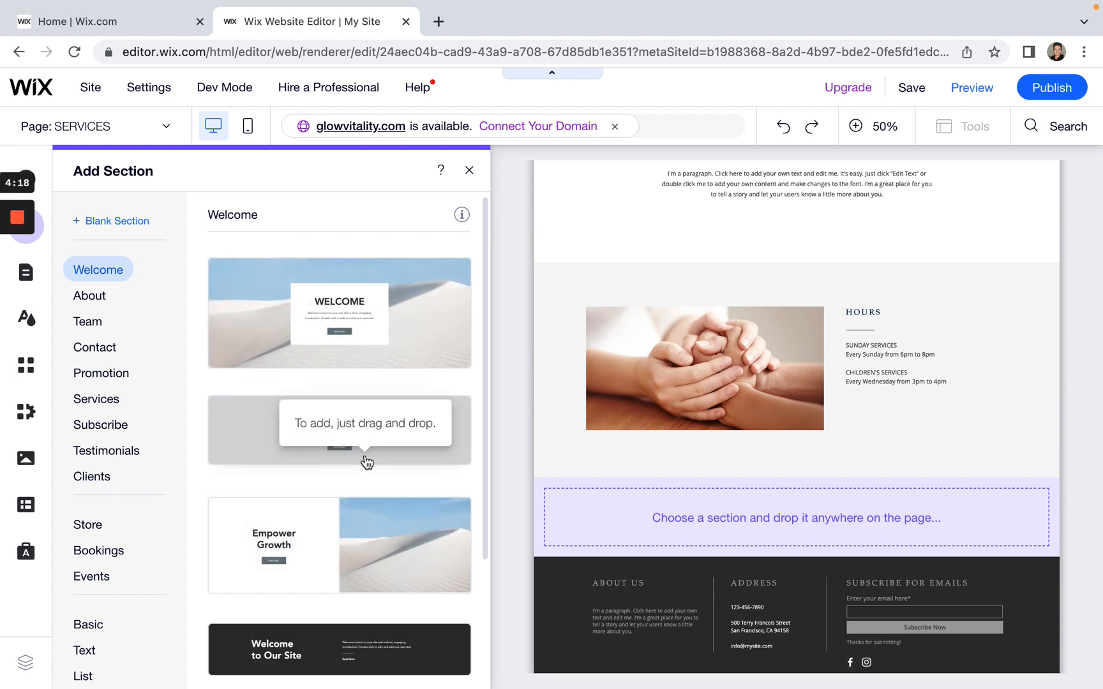
{"action": "scroll", "coordinate": [271, 429], "scroll_direction": "down", "scroll_amount": 3}
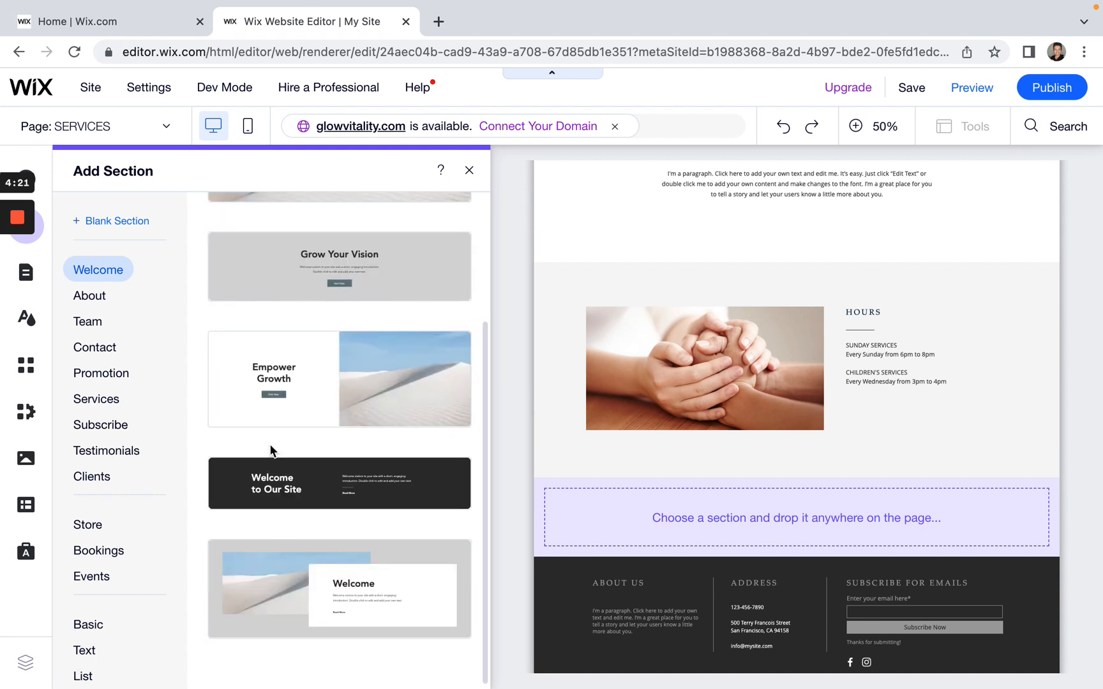
{"action": "scroll", "coordinate": [288, 560], "scroll_direction": "up", "scroll_amount": 3}
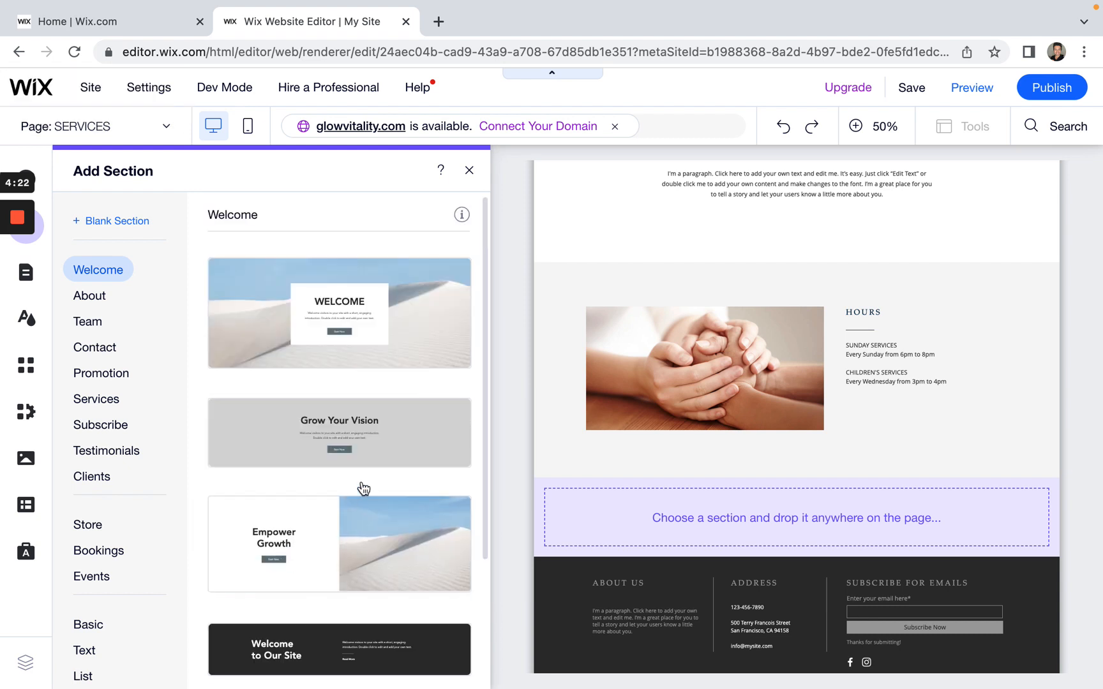
{"action": "left_click", "coordinate": [422, 461]}
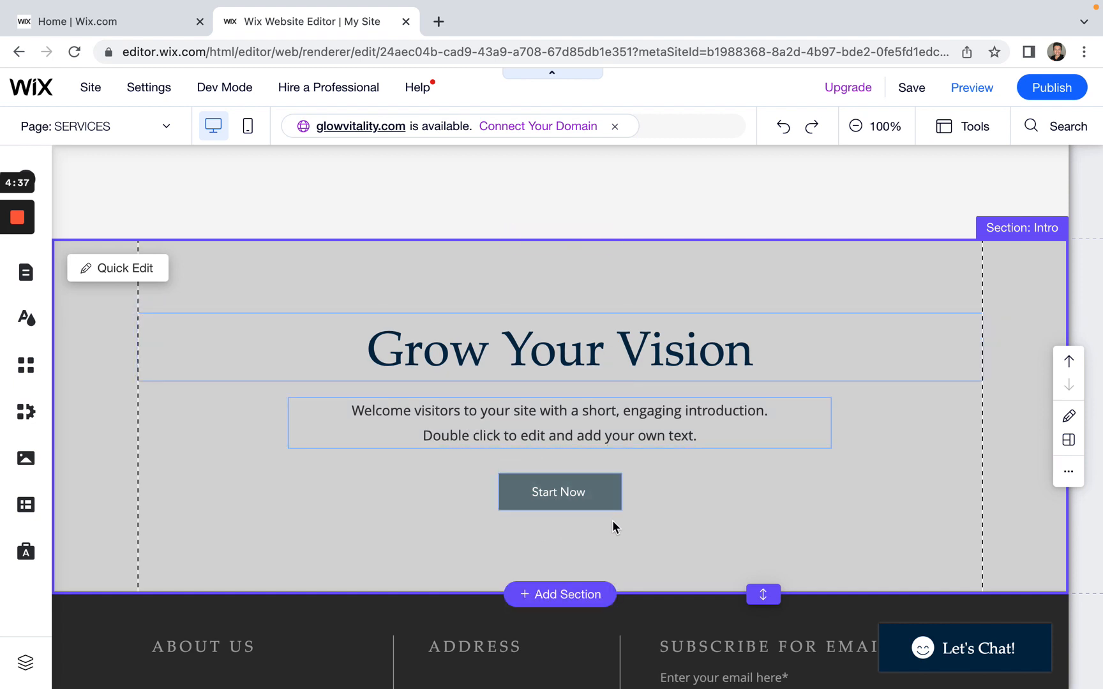
Step: Add the "WELCOME" section with the sand dune background from the Welcome category below the "Grow Your Vision" section
{"action": "left_click", "coordinate": [562, 594]}
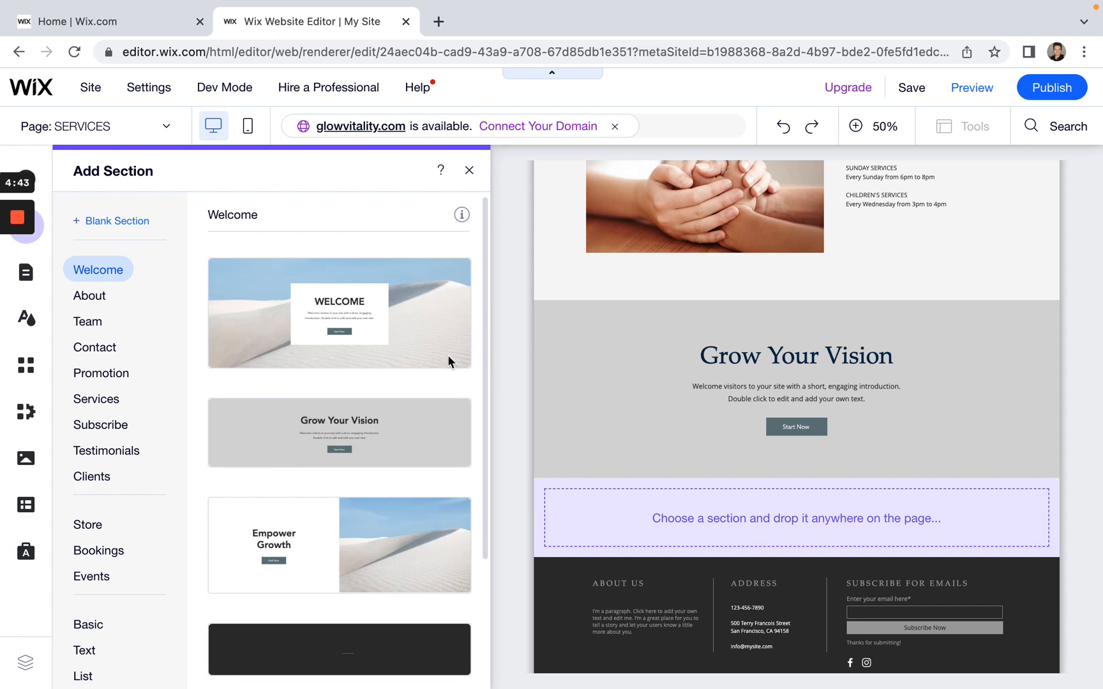
{"action": "scroll", "coordinate": [349, 466], "scroll_direction": "down", "scroll_amount": 3}
{"action": "scroll", "coordinate": [351, 473], "scroll_direction": "up", "scroll_amount": 3}
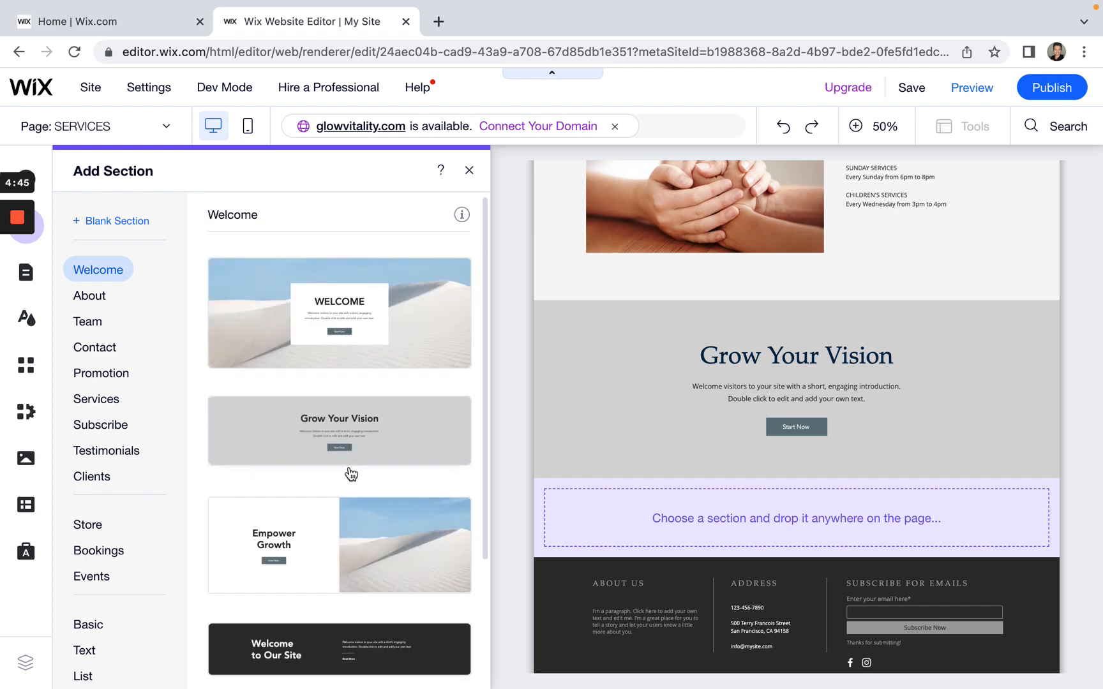
{"action": "left_click", "coordinate": [414, 278]}
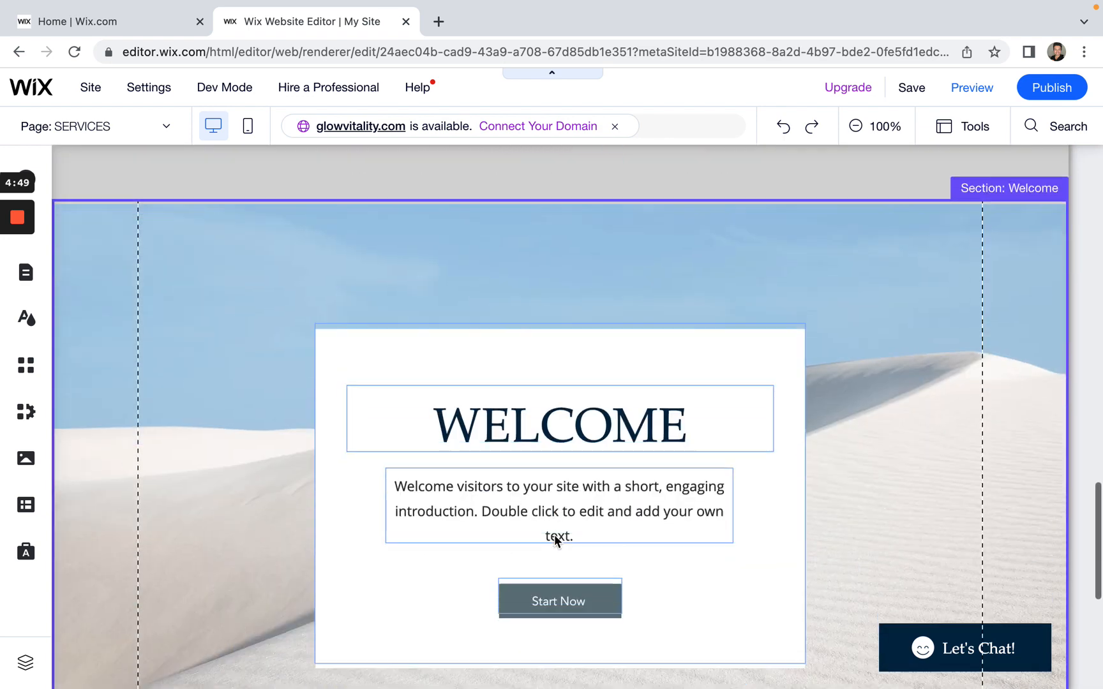
Step: Delete the container box holding the "WELCOME" text and Start Now button from the sand dune section
{"action": "left_click", "coordinate": [750, 300]}
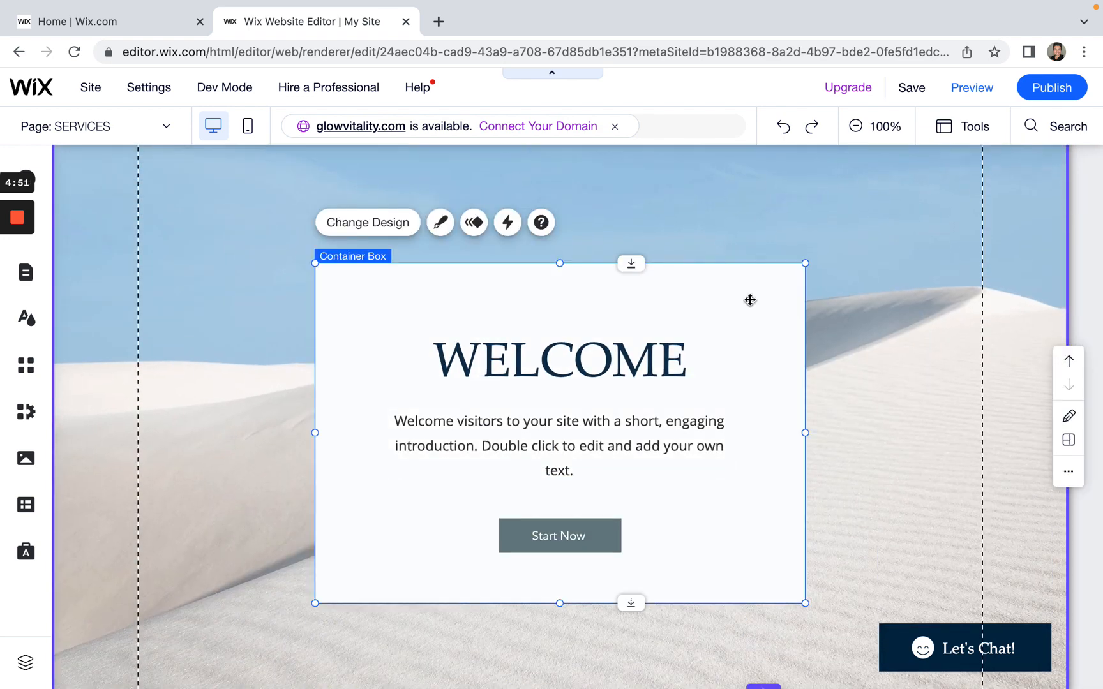
{"action": "key", "text": "Delete"}
{"action": "scroll", "coordinate": [751, 436], "scroll_direction": "up", "scroll_amount": 3}
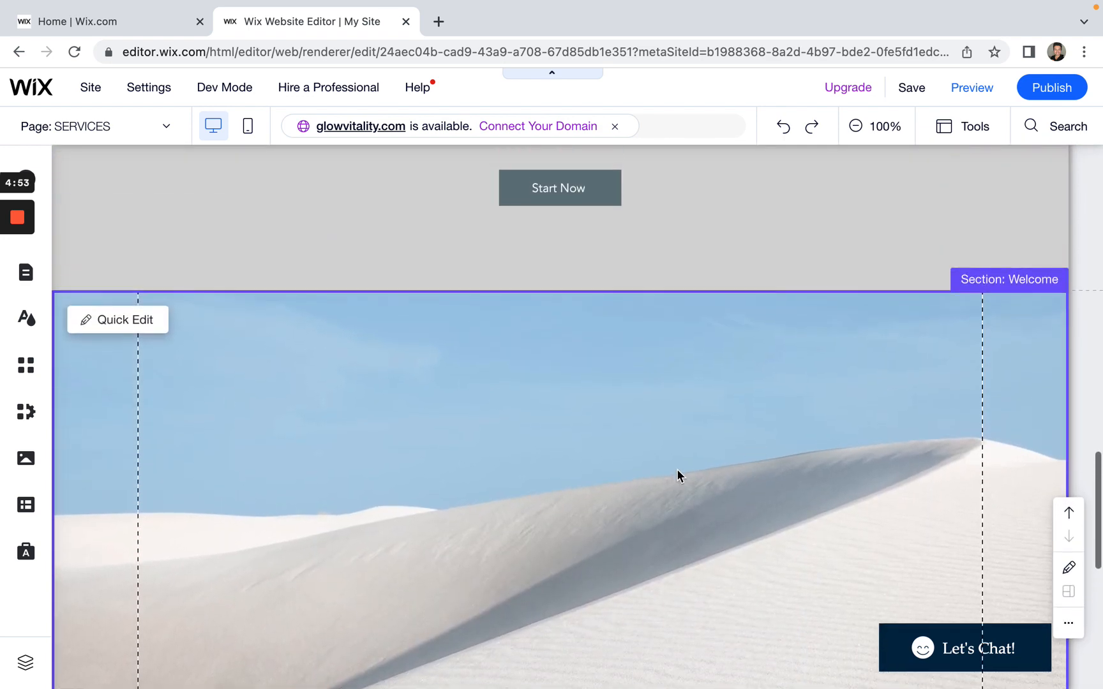
{"action": "scroll", "coordinate": [604, 554], "scroll_direction": "up", "scroll_amount": 5}
{"action": "scroll", "coordinate": [604, 553], "scroll_direction": "down", "scroll_amount": 7}
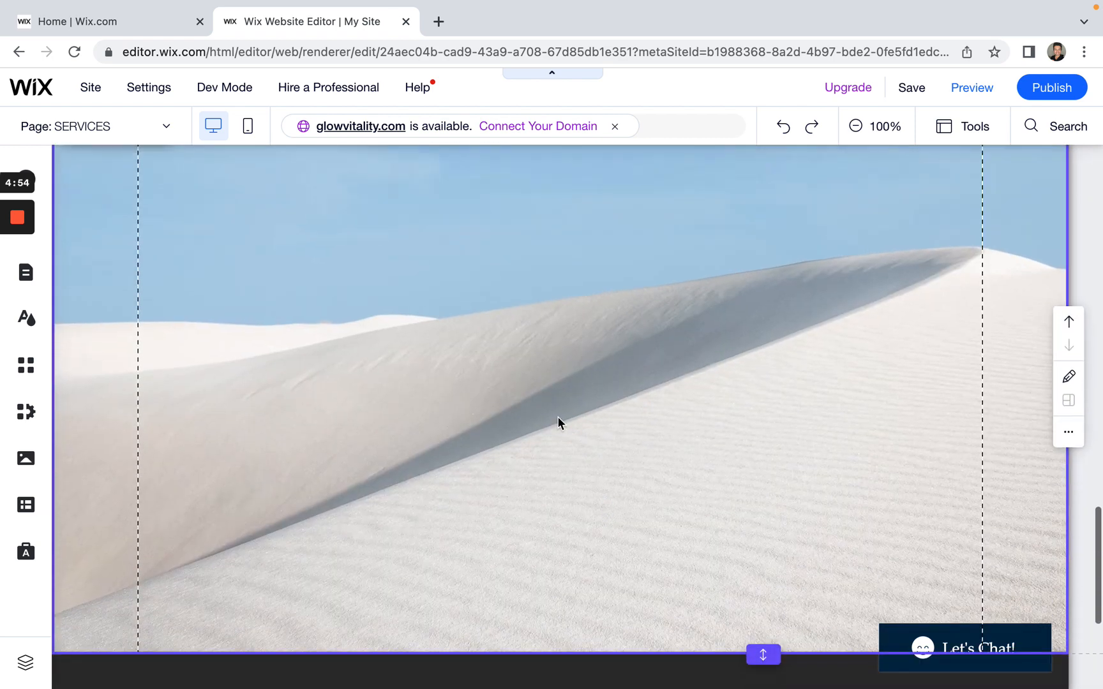
Step: Change the background of the sand dune Welcome section to the solid mid-grey theme colour
{"action": "left_click", "coordinate": [363, 358]}
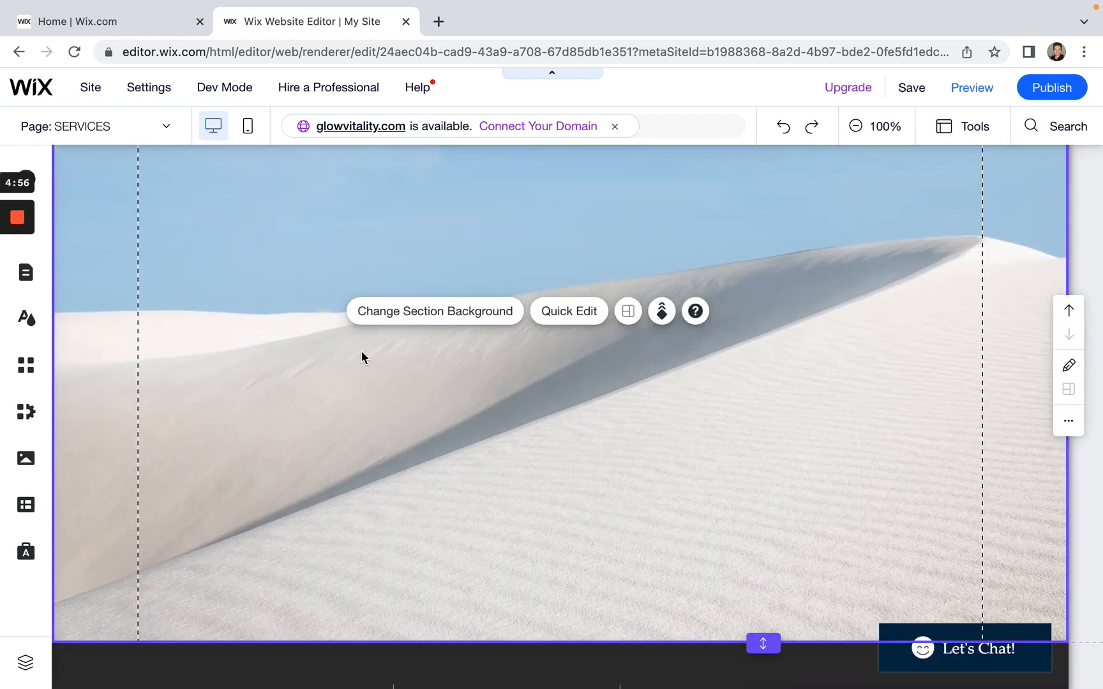
{"action": "scroll", "coordinate": [361, 356], "scroll_direction": "up", "scroll_amount": 3}
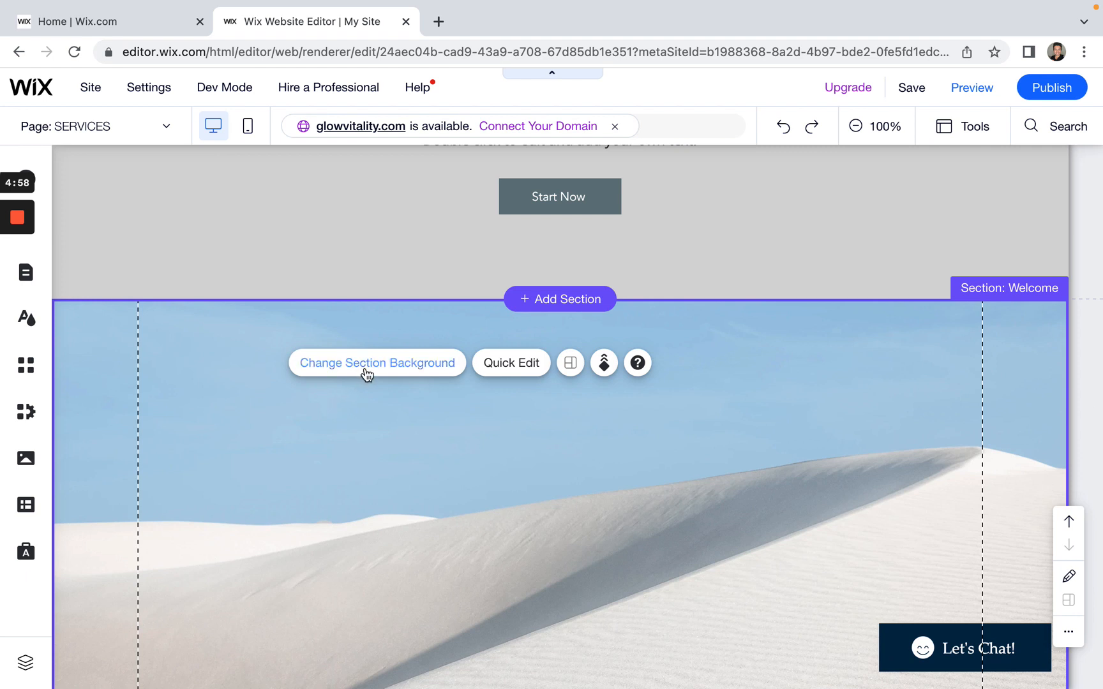
{"action": "left_click", "coordinate": [367, 374]}
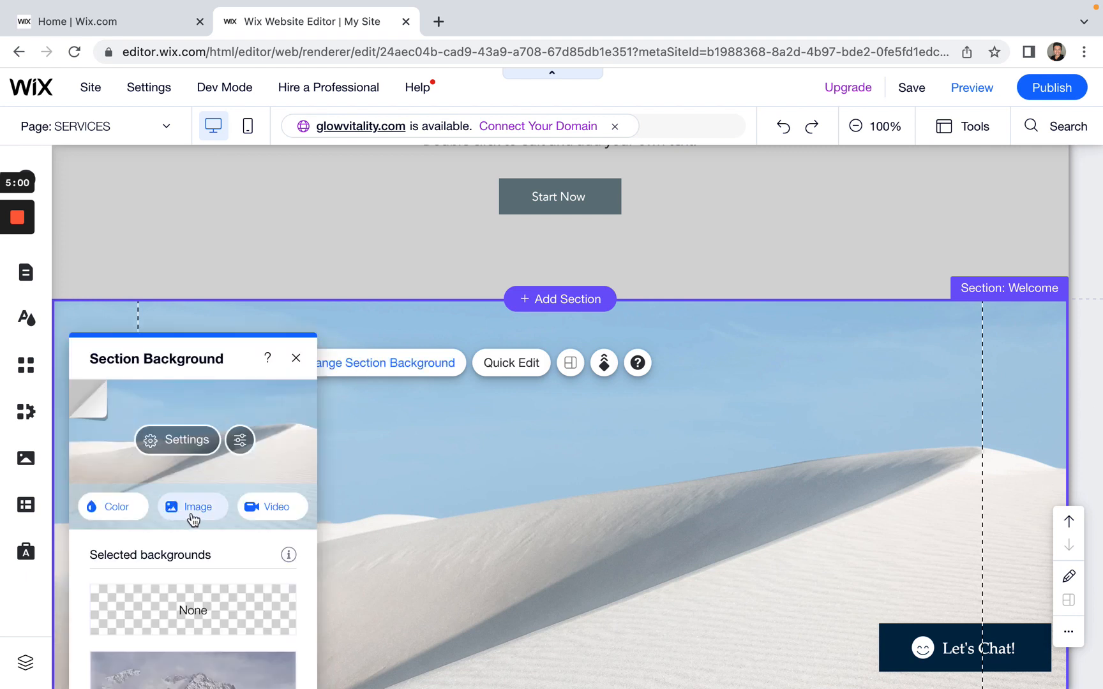
{"action": "left_click", "coordinate": [128, 507]}
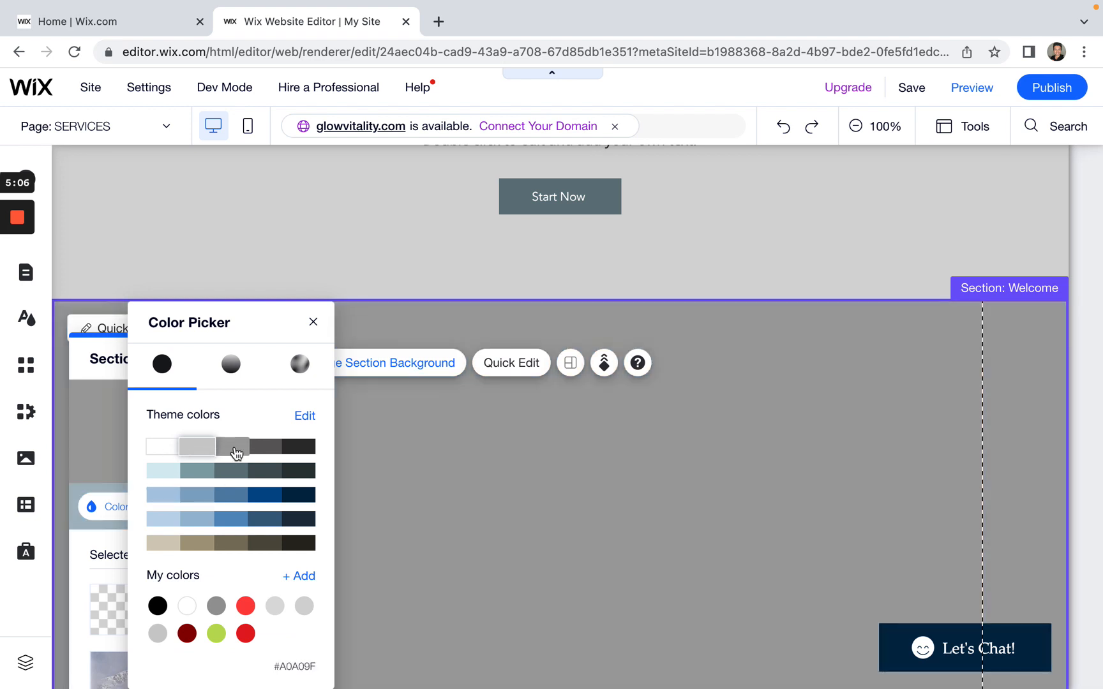
{"action": "left_click", "coordinate": [233, 449]}
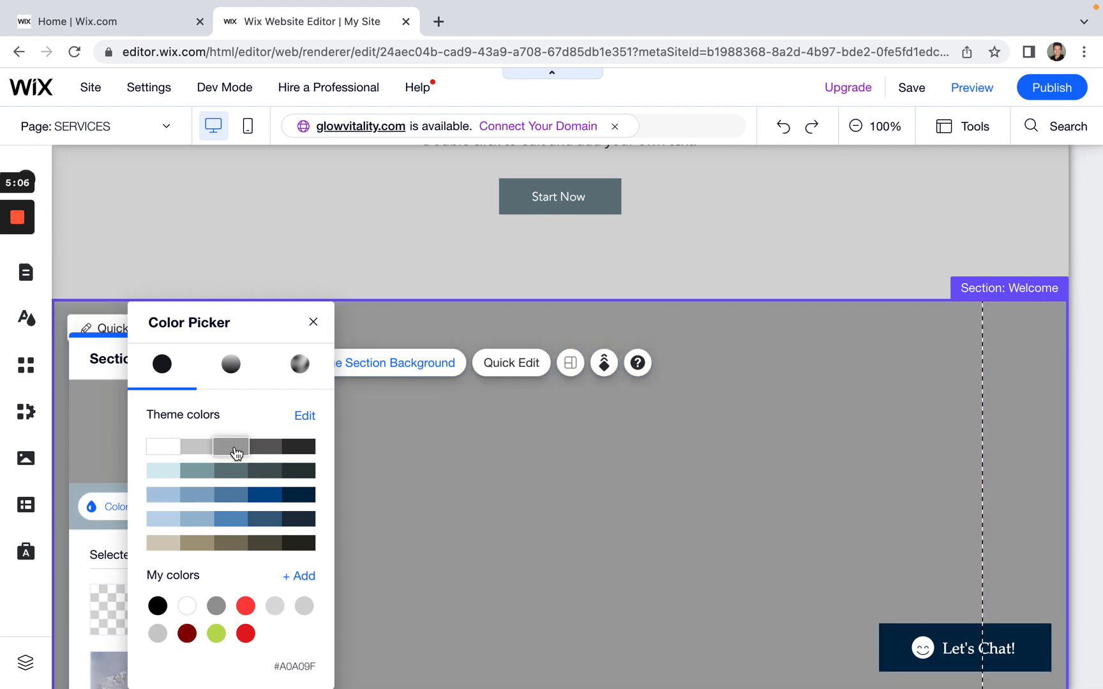
{"action": "left_click", "coordinate": [363, 464]}
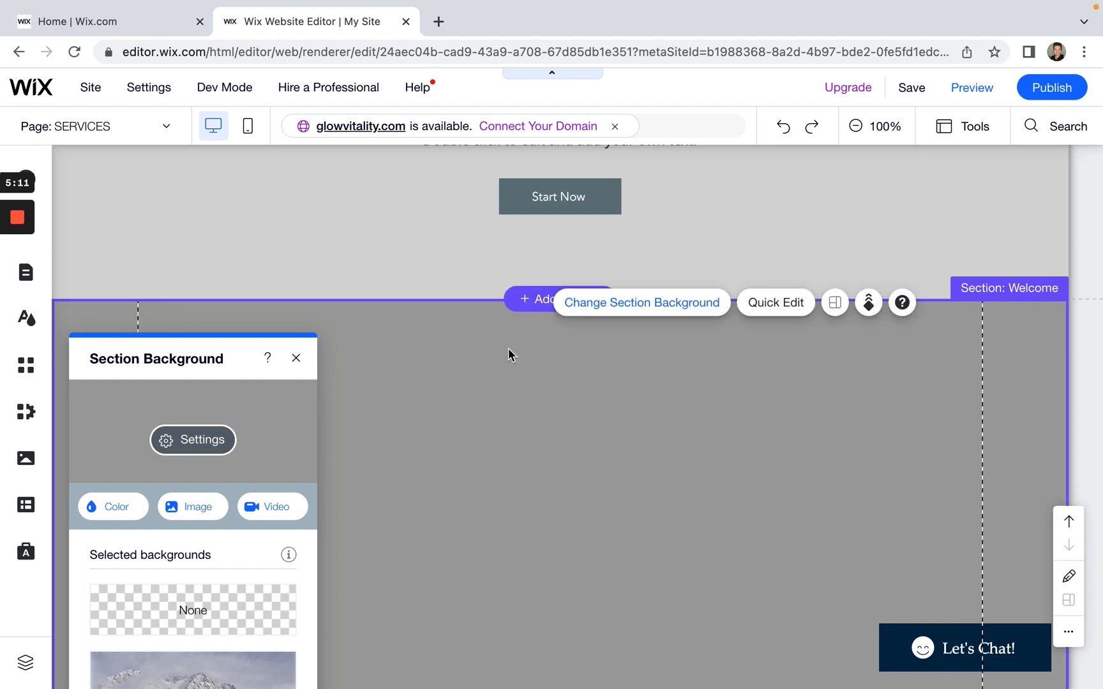
{"action": "left_click", "coordinate": [298, 360]}
Step: Replace the "Grow Your Vision" heading in the Intro section with "Intake Form"
{"action": "scroll", "coordinate": [464, 458], "scroll_direction": "down", "scroll_amount": 3}
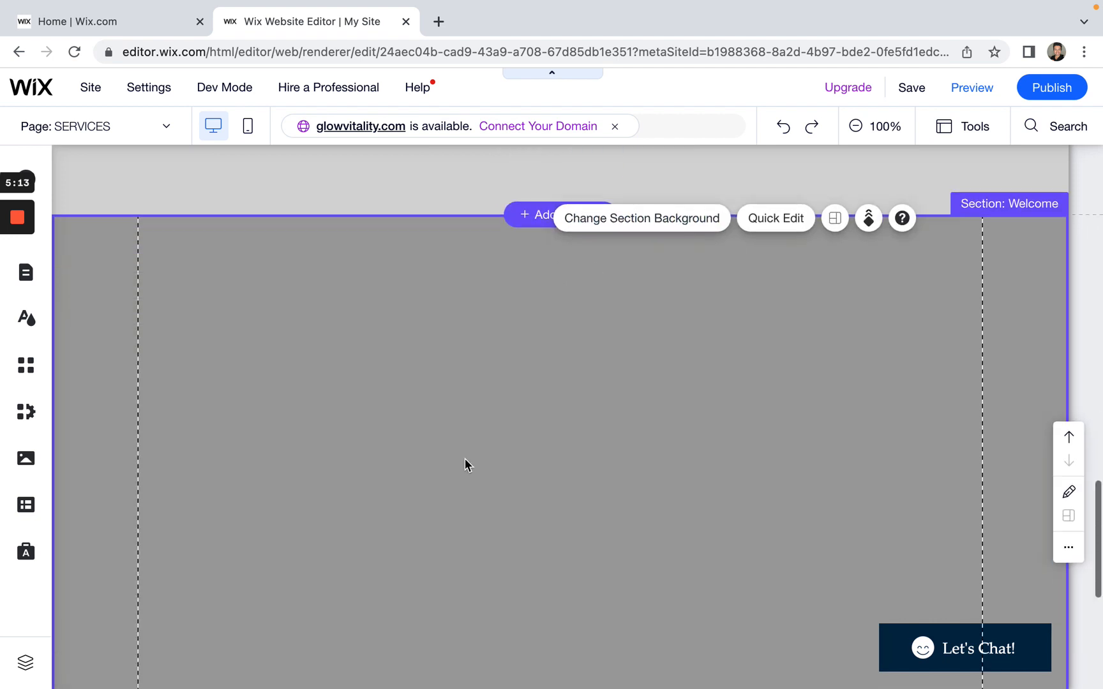
{"action": "scroll", "coordinate": [505, 450], "scroll_direction": "down", "scroll_amount": 3}
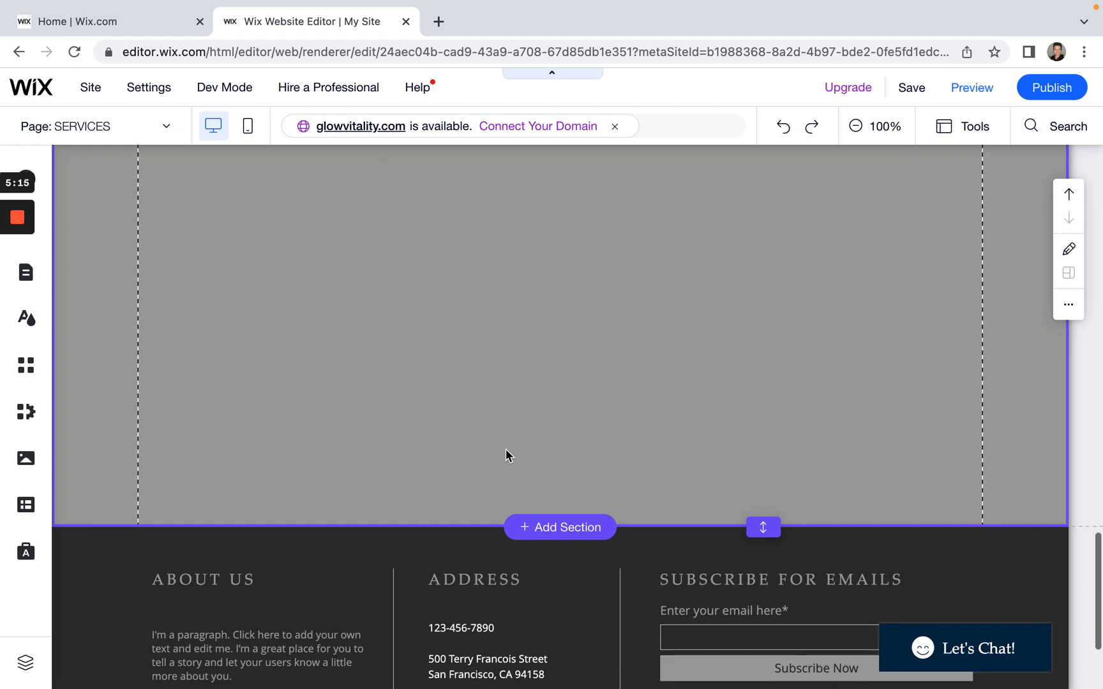
{"action": "scroll", "coordinate": [506, 456], "scroll_direction": "up", "scroll_amount": 6}
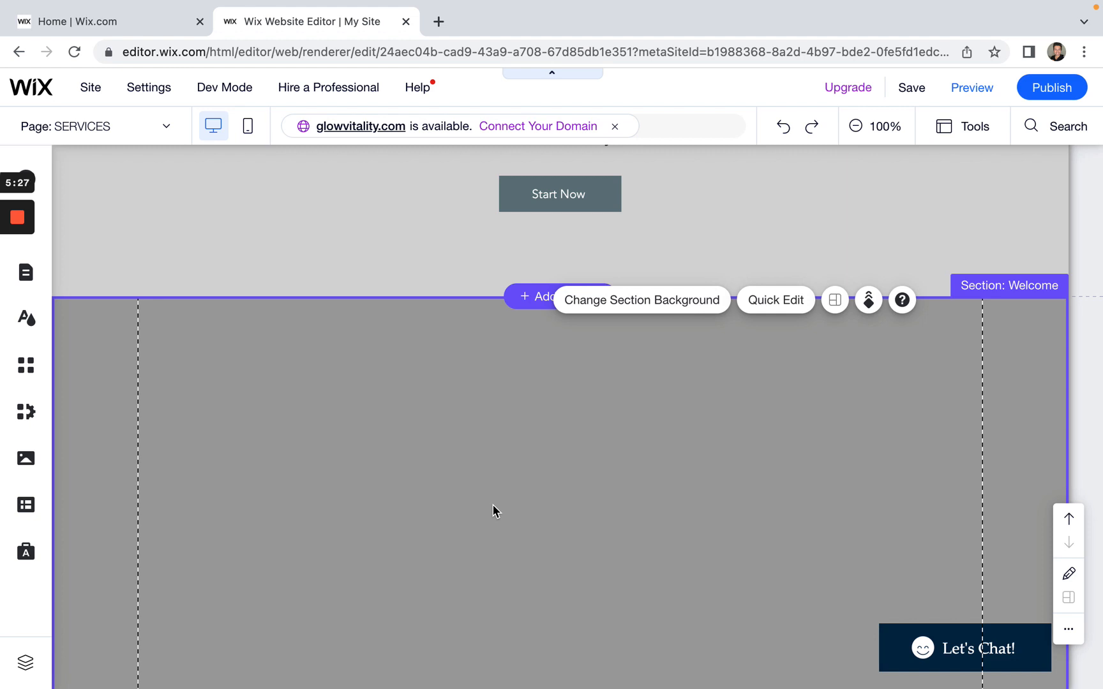
{"action": "scroll", "coordinate": [495, 510], "scroll_direction": "down", "scroll_amount": 3}
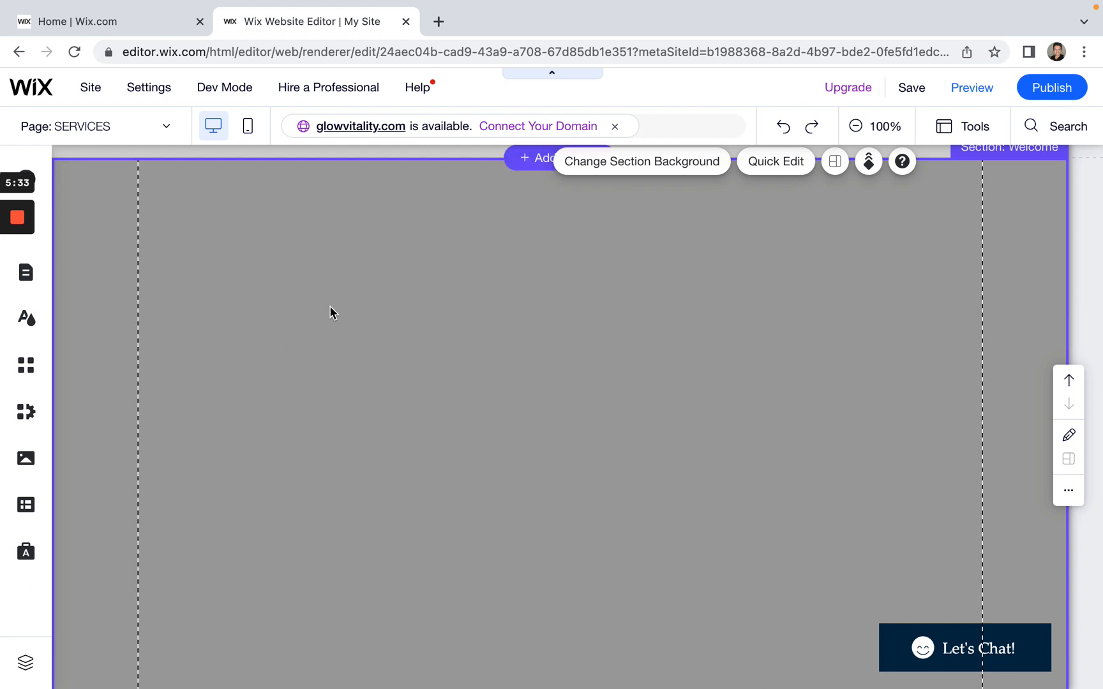
{"action": "scroll", "coordinate": [329, 309], "scroll_direction": "down", "scroll_amount": 8}
{"action": "scroll", "coordinate": [446, 312], "scroll_direction": "up", "scroll_amount": 15}
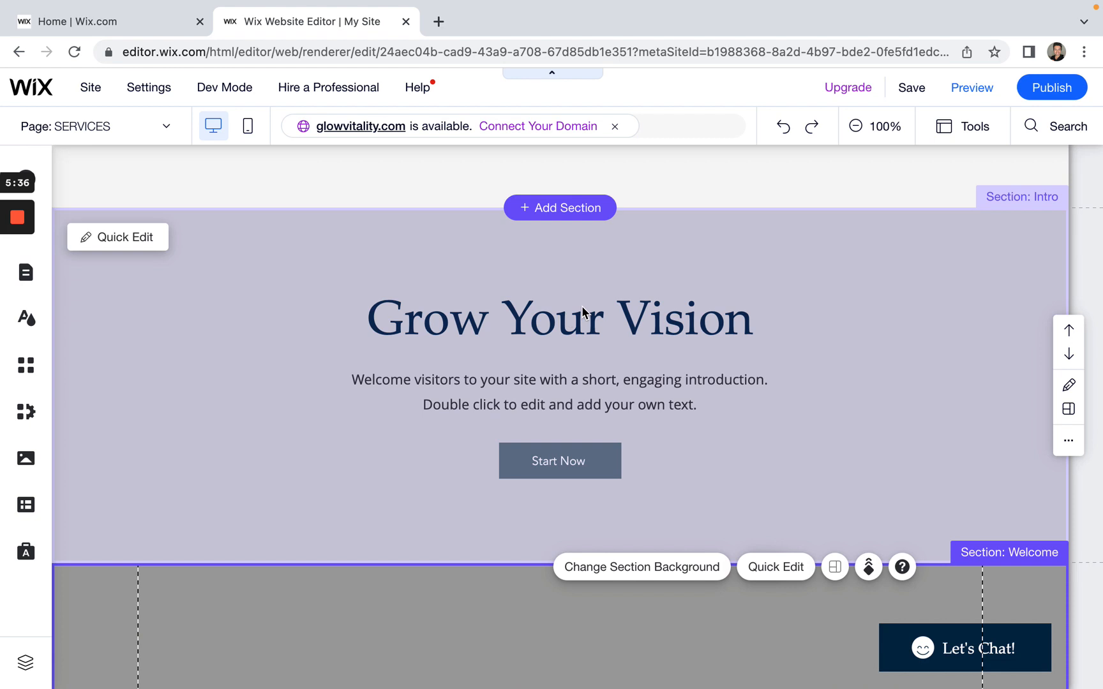
{"action": "left_click", "coordinate": [581, 306]}
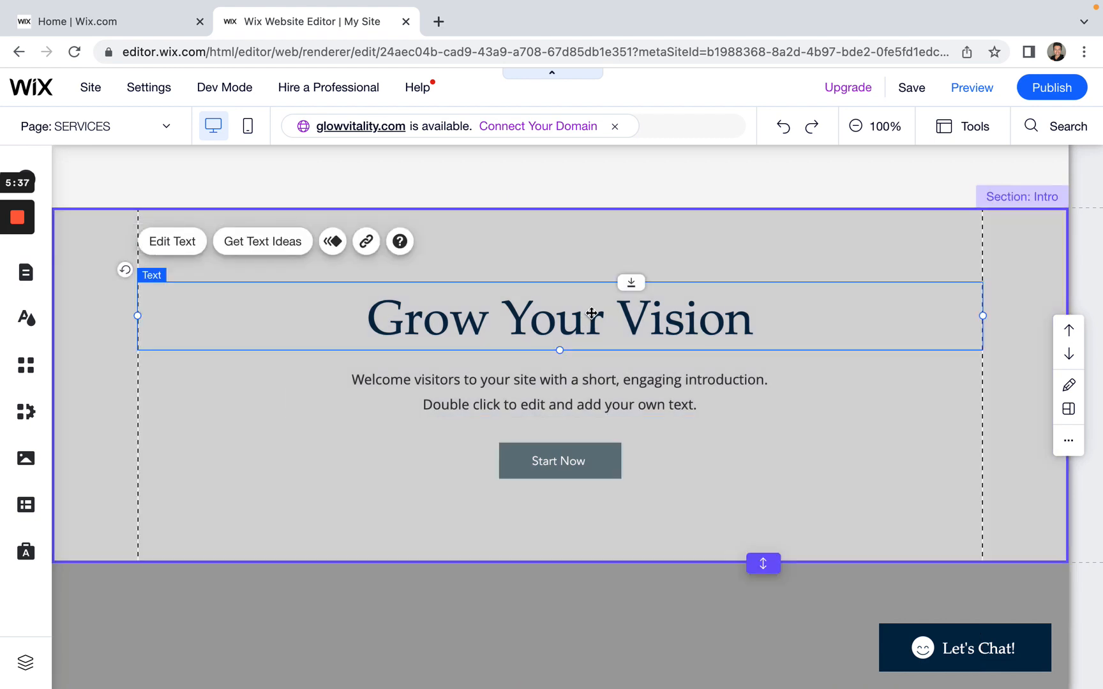
{"action": "double_click", "coordinate": [592, 312]}
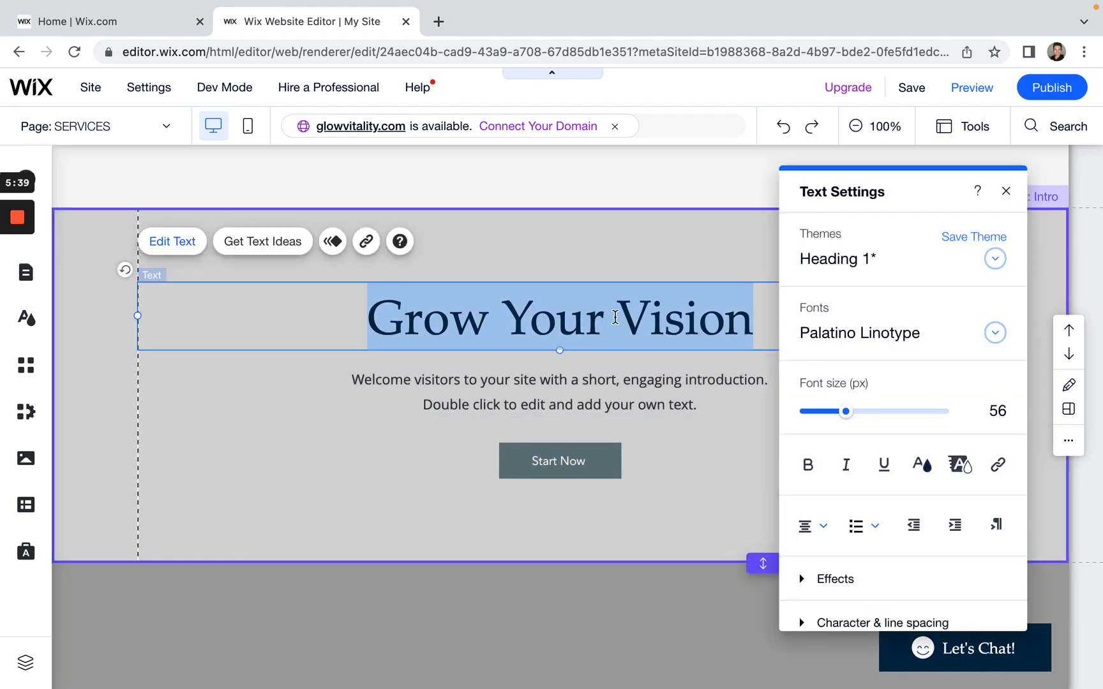
{"action": "type", "text": "Intake "}
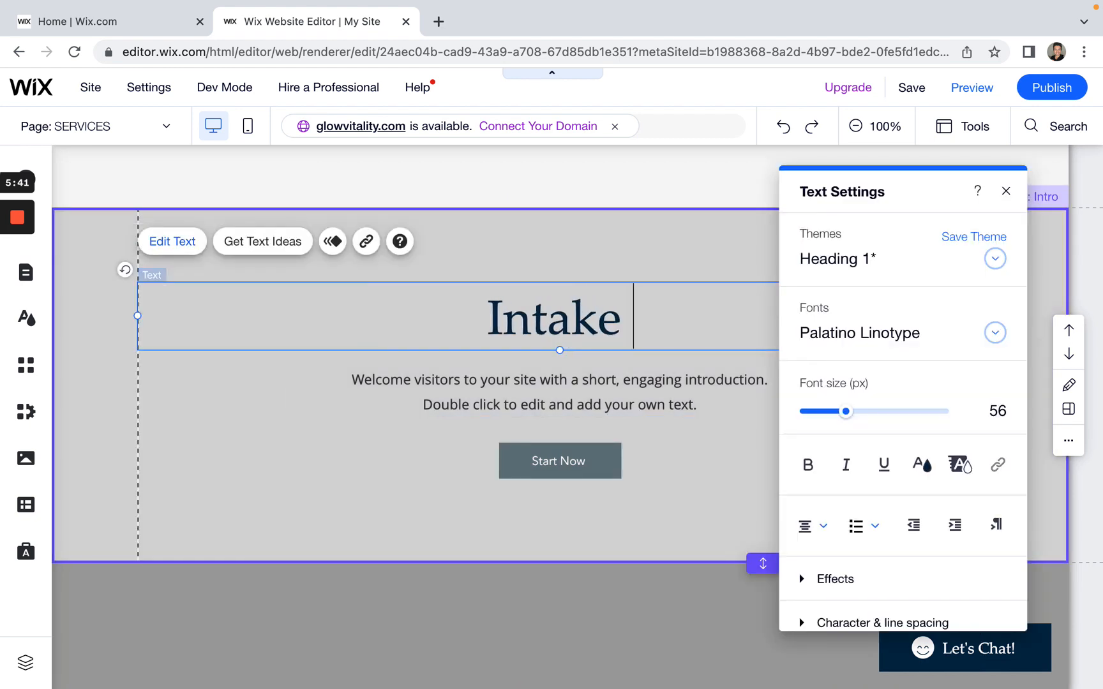
{"action": "type", "text": "Form"}
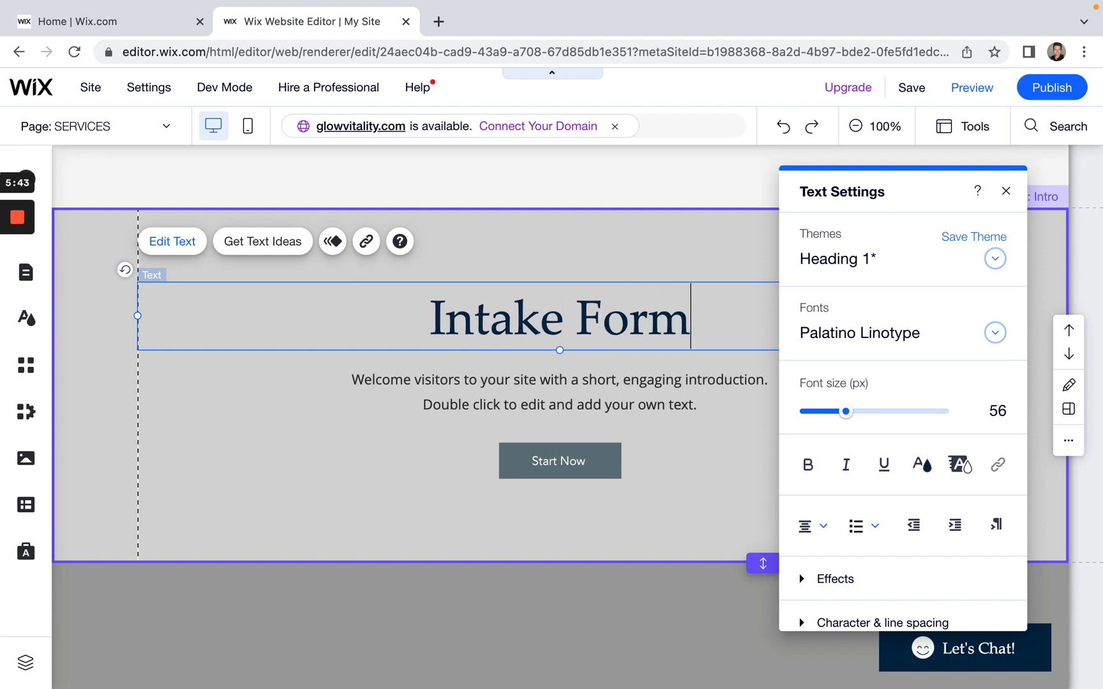
Step: Open the welcome paragraph below the "Intake Form" heading for text editing
{"action": "double_click", "coordinate": [573, 404]}
{"action": "left_click", "coordinate": [744, 408]}
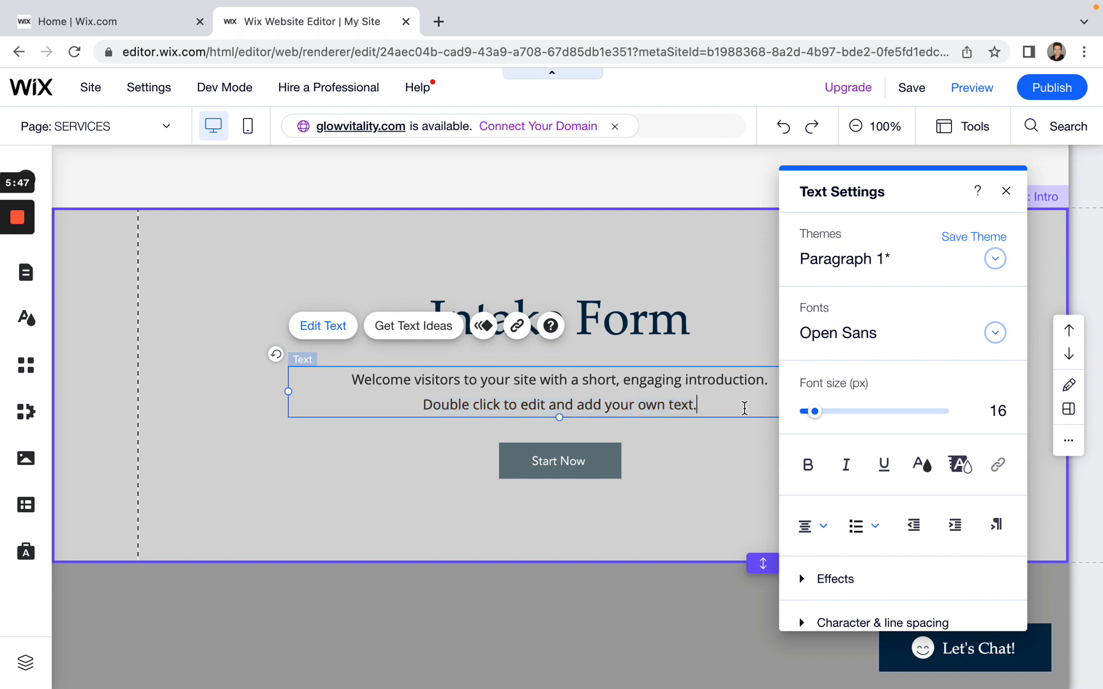
{"action": "left_click", "coordinate": [410, 492]}
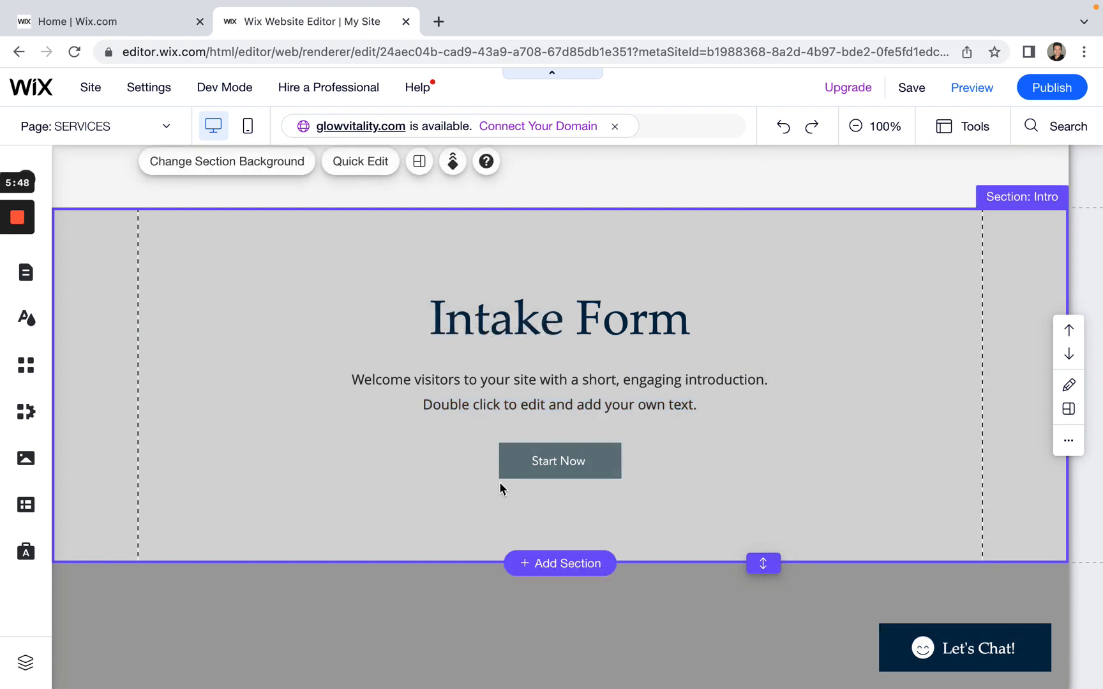
Step: Change the text of the Start Now button below the "Intake Form" heading to "Contact Me"
{"action": "left_click", "coordinate": [551, 482]}
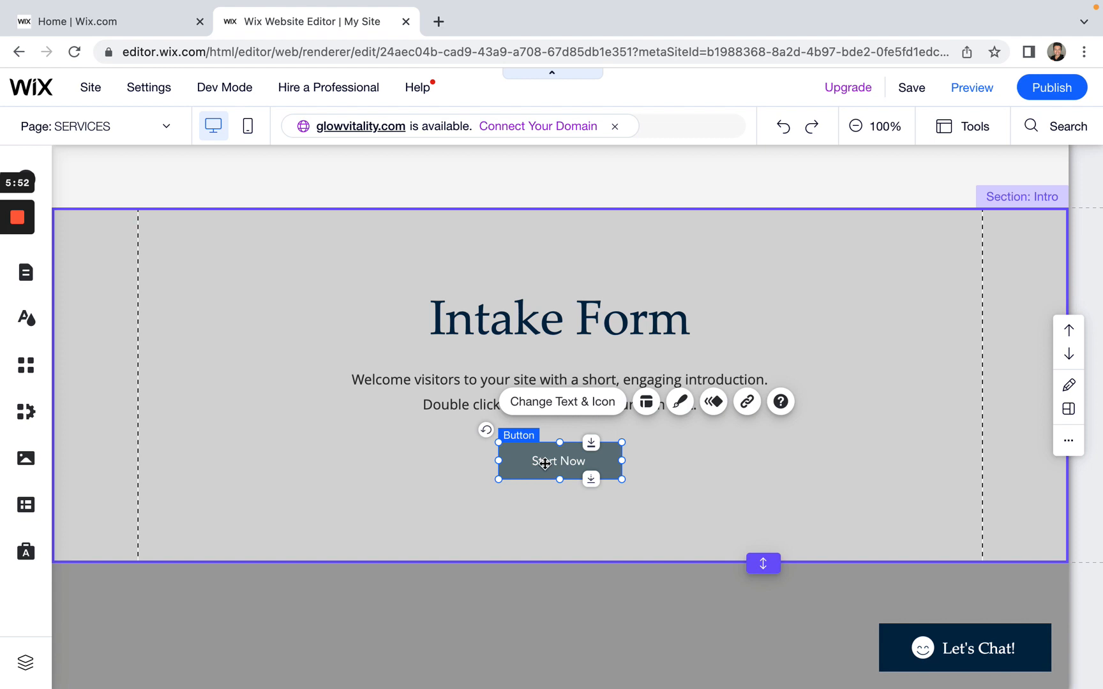
{"action": "left_click", "coordinate": [569, 403]}
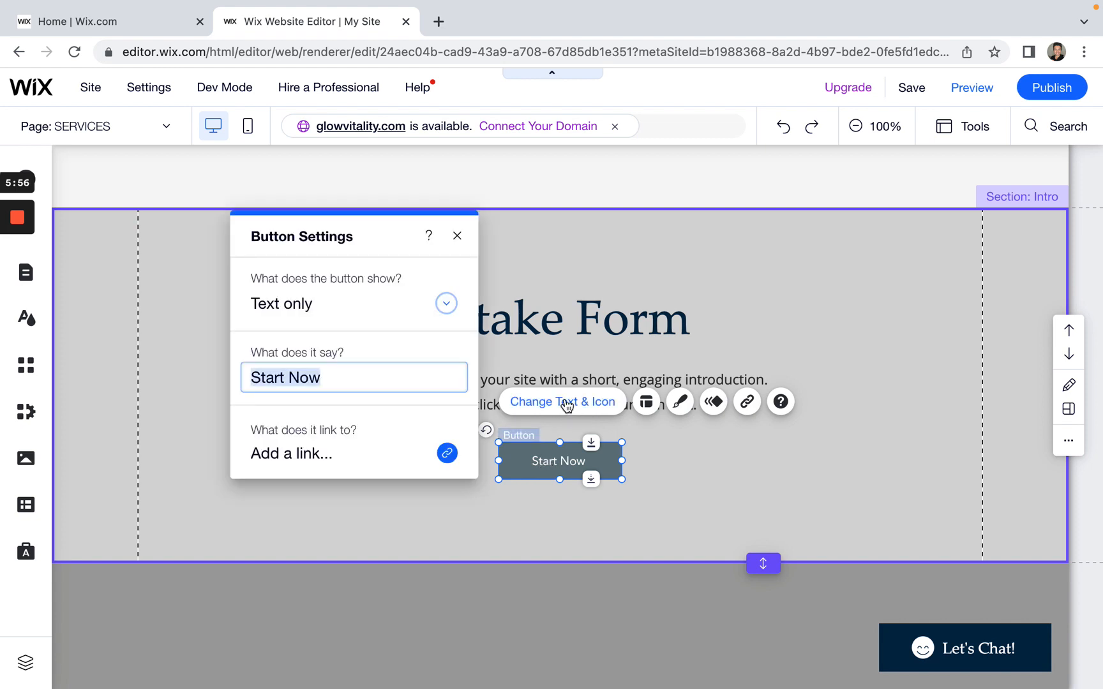
{"action": "type", "text": "Contact"}
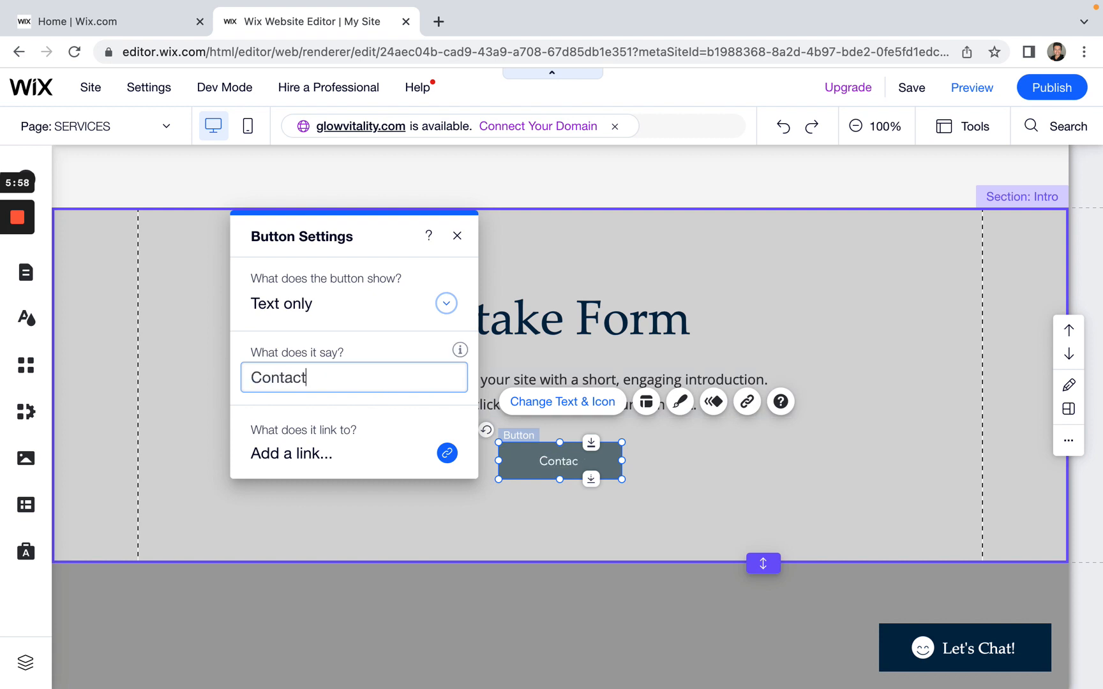
{"action": "type", "text": " Me"}
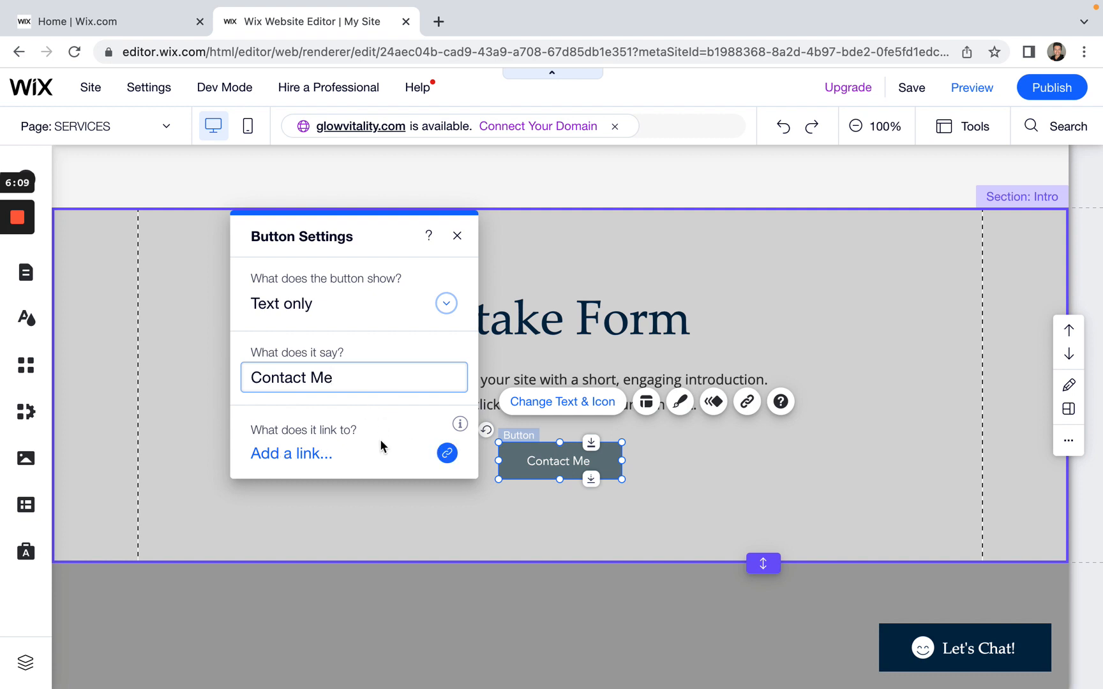
Step: Link the Contact Me button to the site's CONTACT page, opening in the current window
{"action": "left_click", "coordinate": [313, 456]}
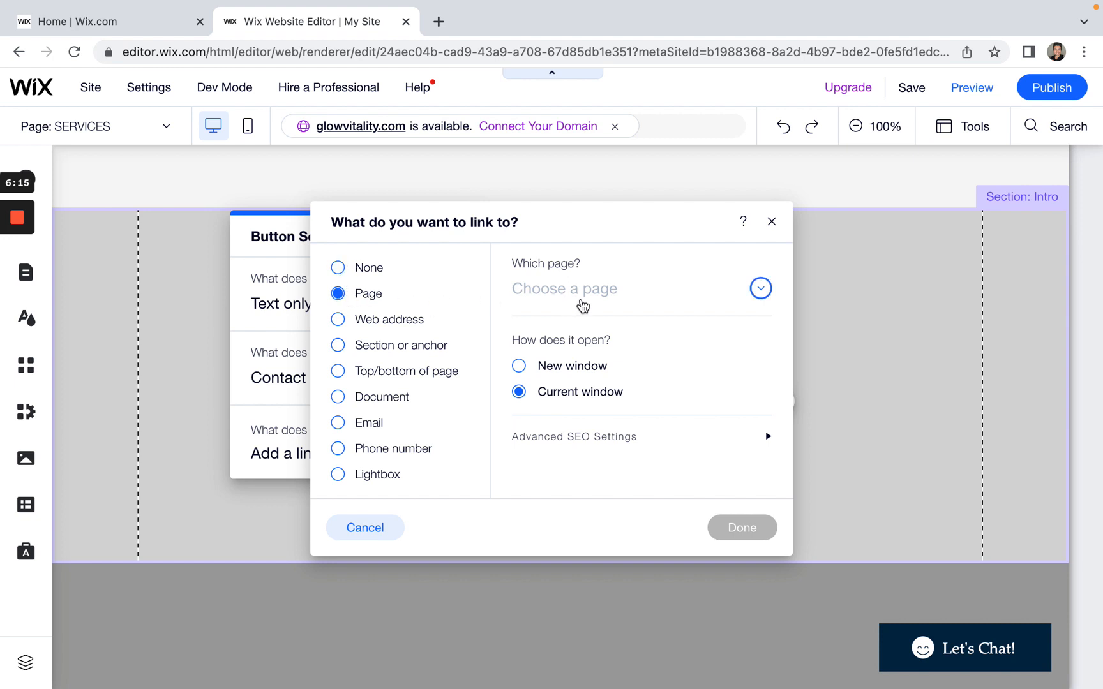
{"action": "left_click", "coordinate": [761, 288]}
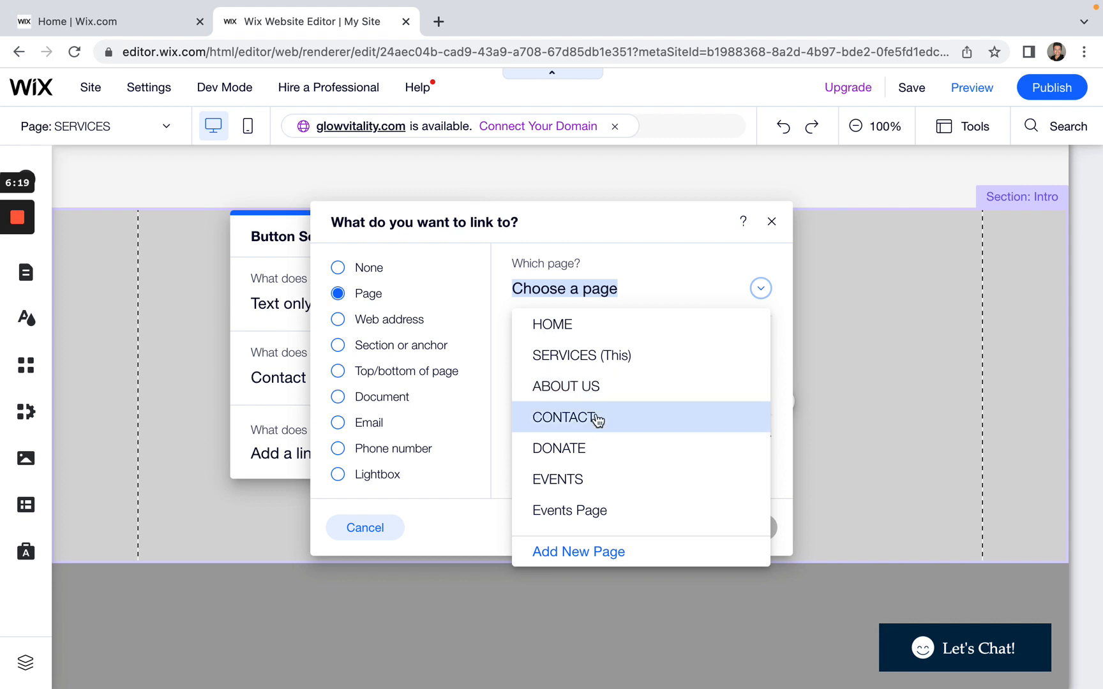
{"action": "left_click", "coordinate": [598, 418]}
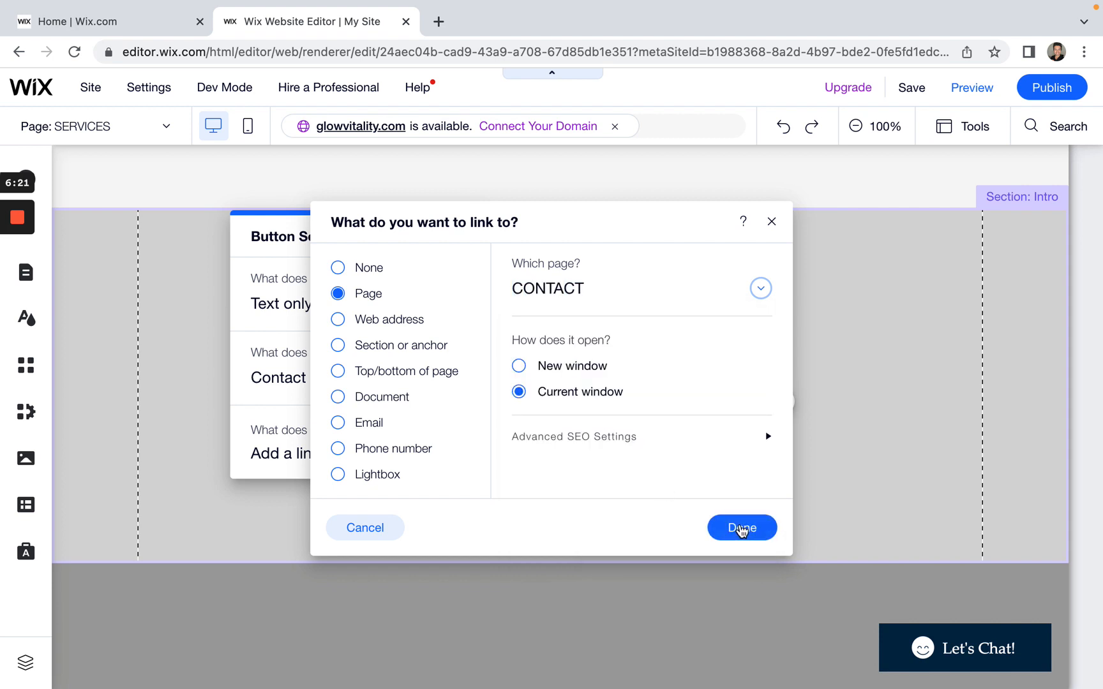
{"action": "left_click", "coordinate": [740, 523]}
{"action": "left_click", "coordinate": [458, 239]}
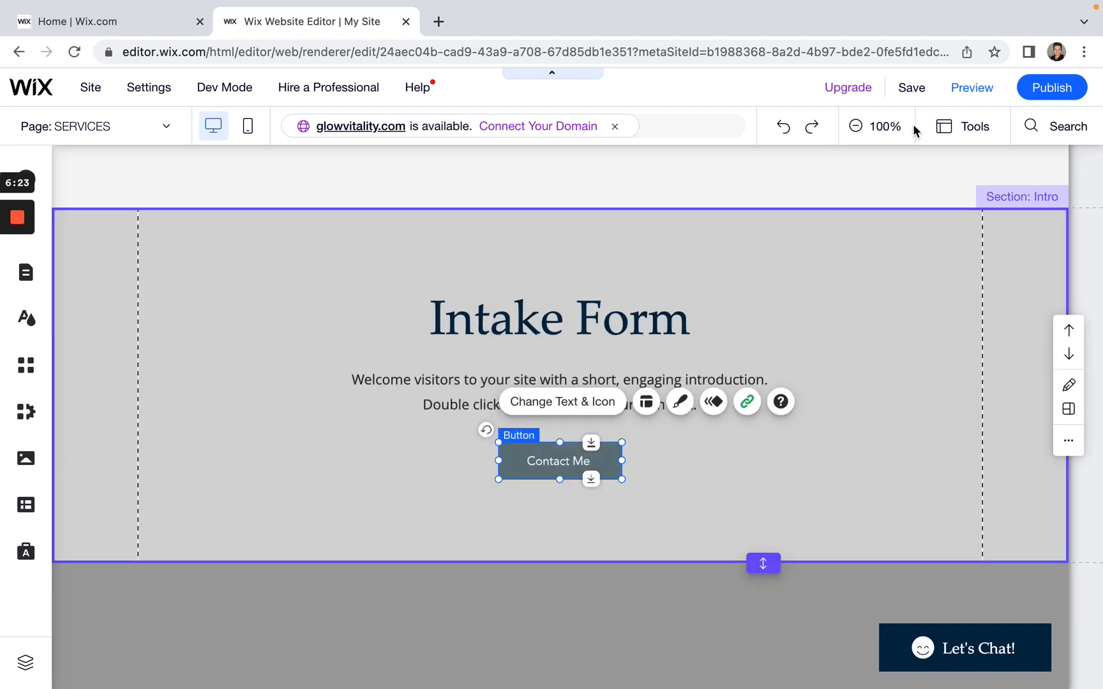
Step: Save the site and open the SERVICES page in preview mode at the Intake Form section
{"action": "left_click", "coordinate": [912, 90]}
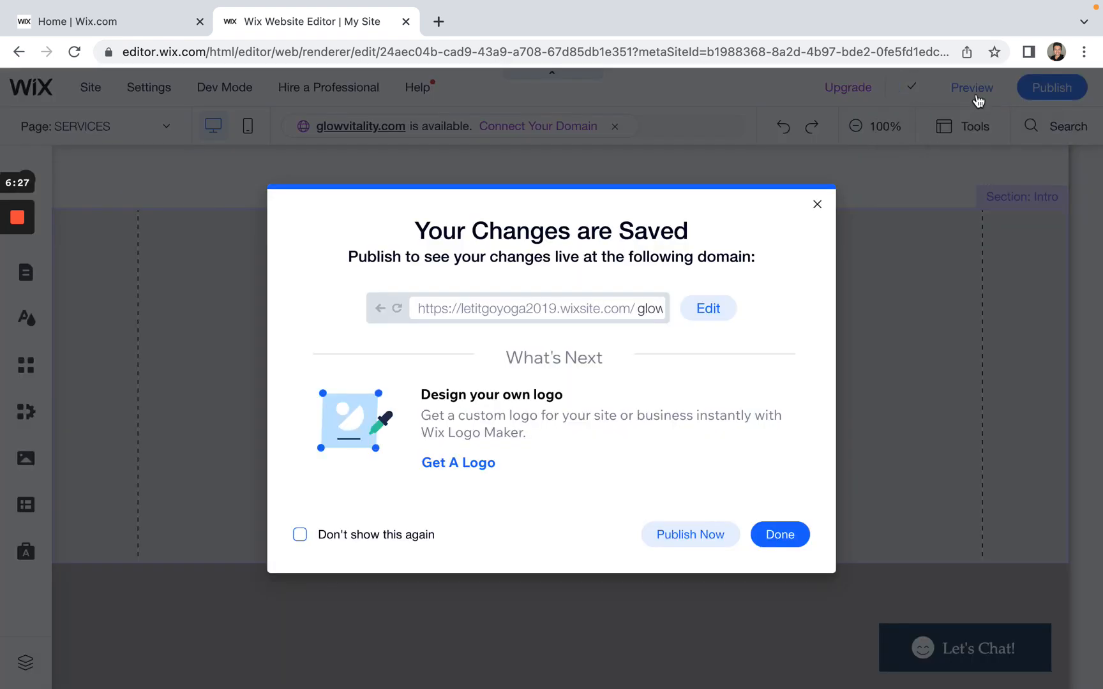
{"action": "left_click", "coordinate": [979, 102]}
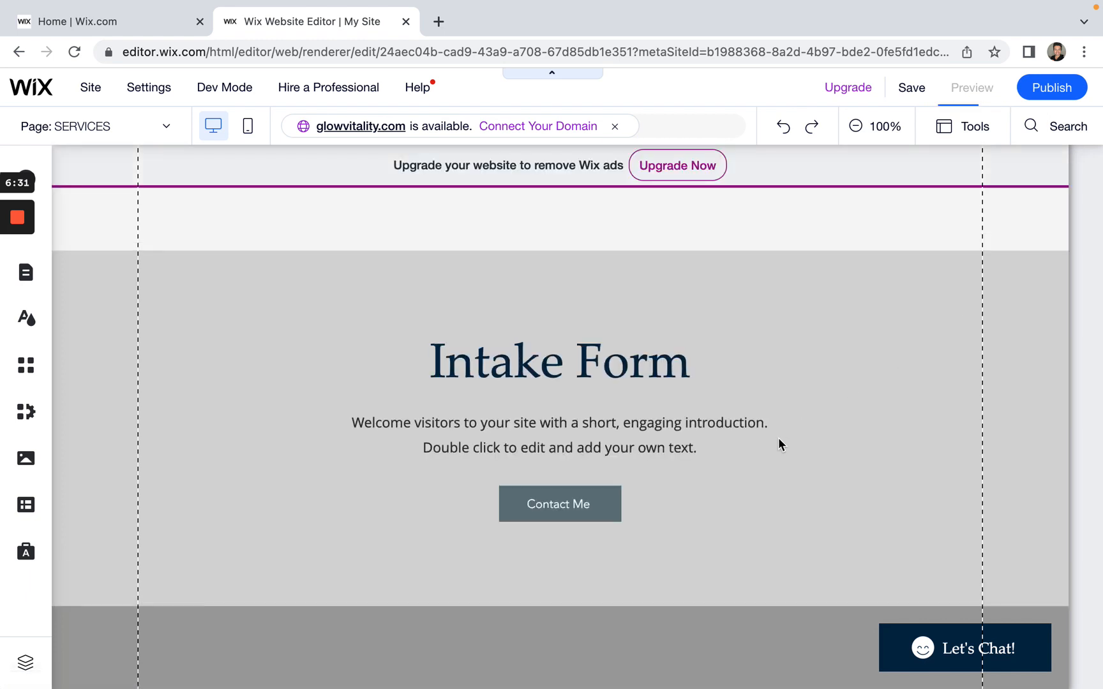
{"action": "scroll", "coordinate": [778, 431], "scroll_direction": "down", "scroll_amount": 3}
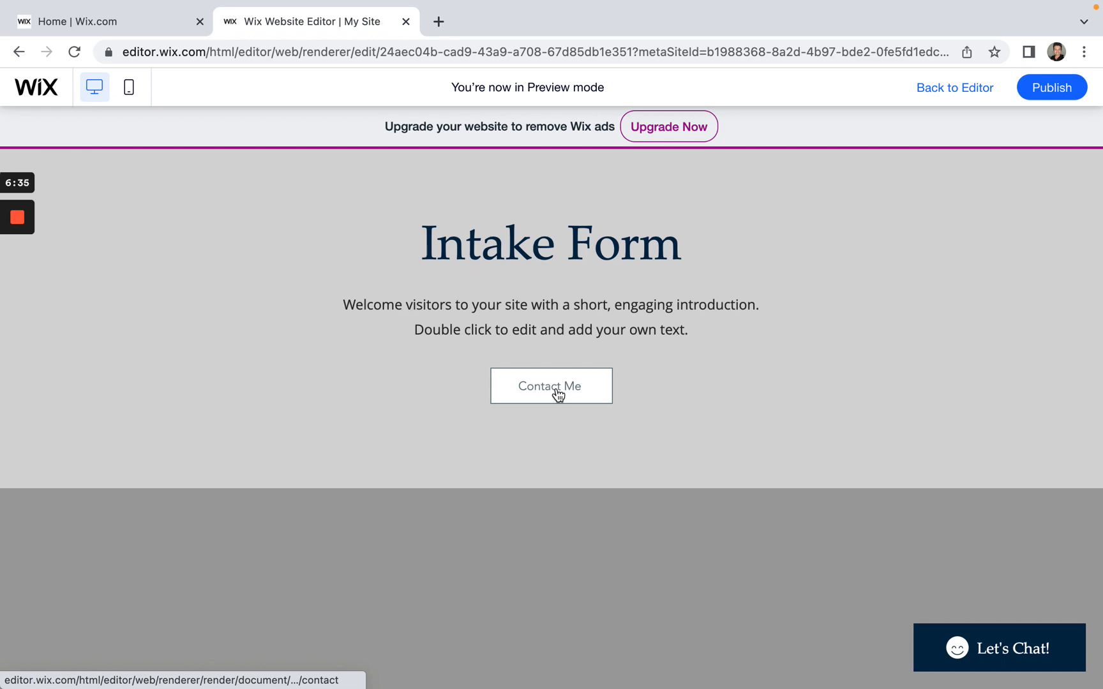
Step: Test the Contact Me button in the preview and look through the CONTACT page it links to
{"action": "left_click", "coordinate": [556, 390]}
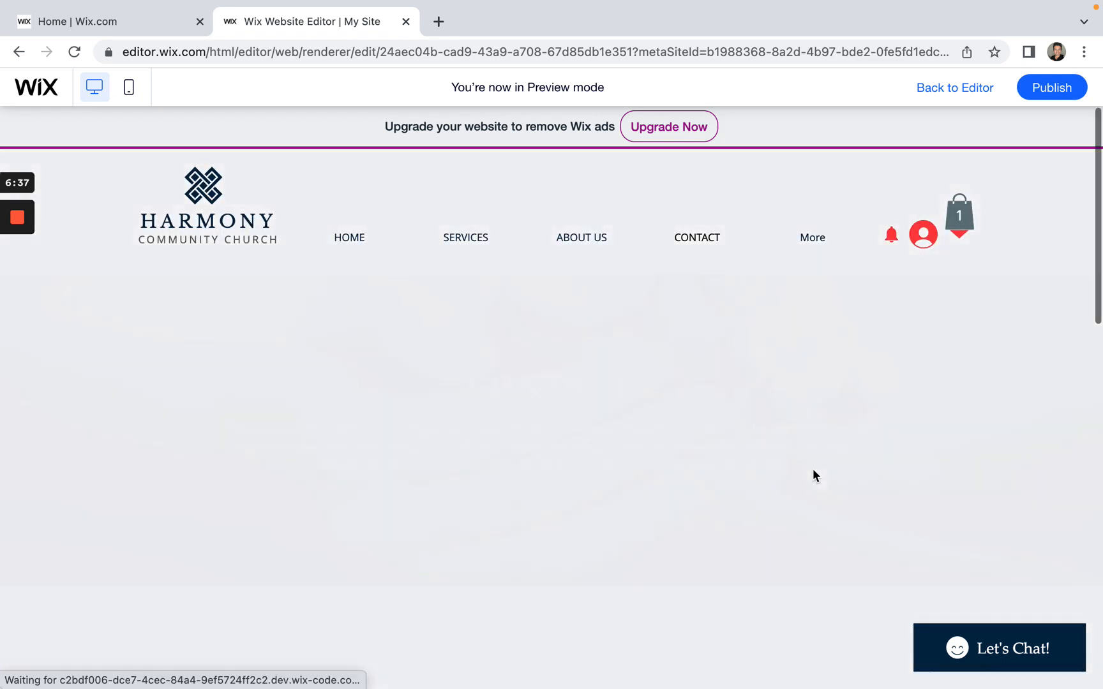
{"action": "scroll", "coordinate": [812, 470], "scroll_direction": "down", "scroll_amount": 10}
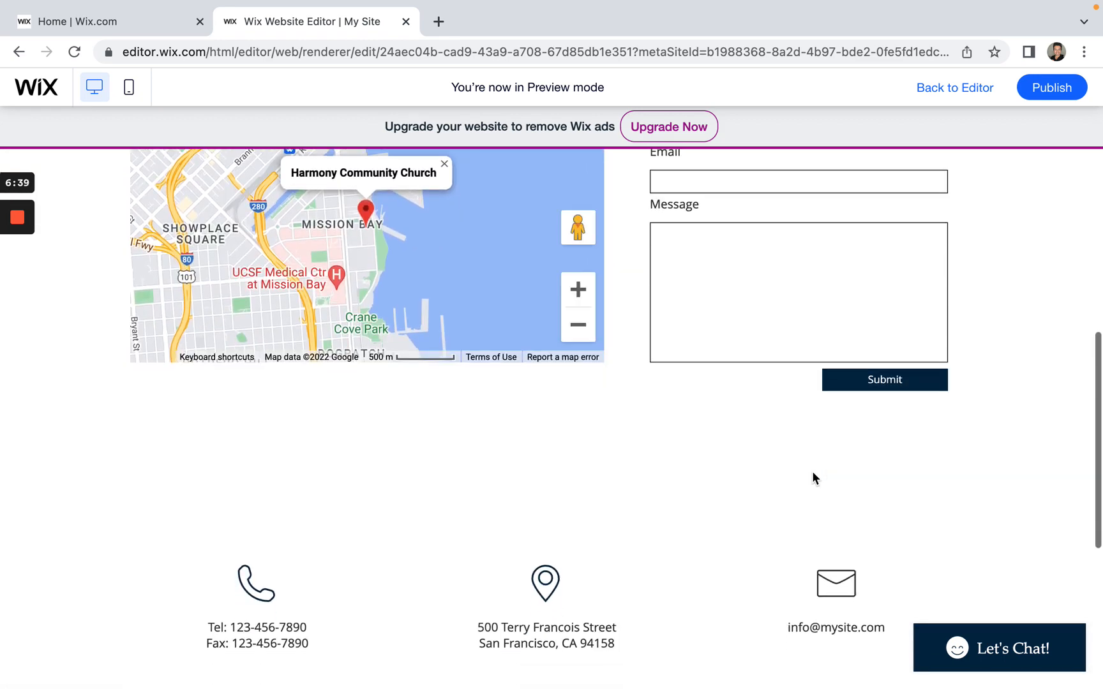
{"action": "scroll", "coordinate": [814, 474], "scroll_direction": "up", "scroll_amount": 10}
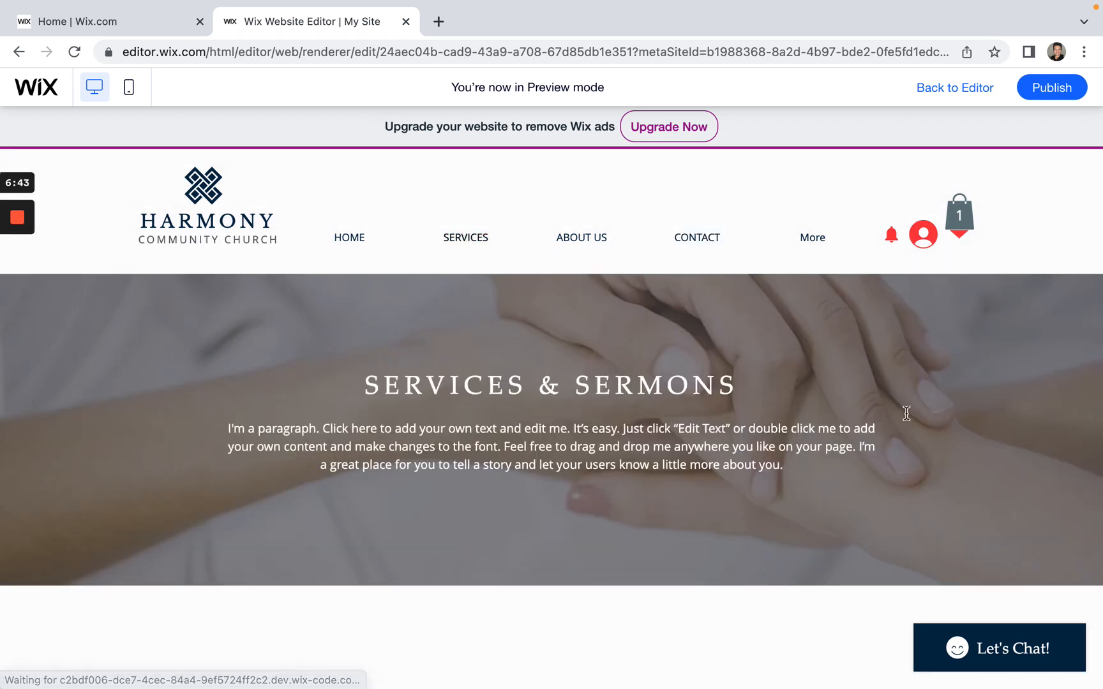
Step: Review the SERVICES page in the preview and return to its Intake Form section in the editor
{"action": "scroll", "coordinate": [906, 417], "scroll_direction": "down", "scroll_amount": 9}
{"action": "scroll", "coordinate": [906, 415], "scroll_direction": "down", "scroll_amount": 8}
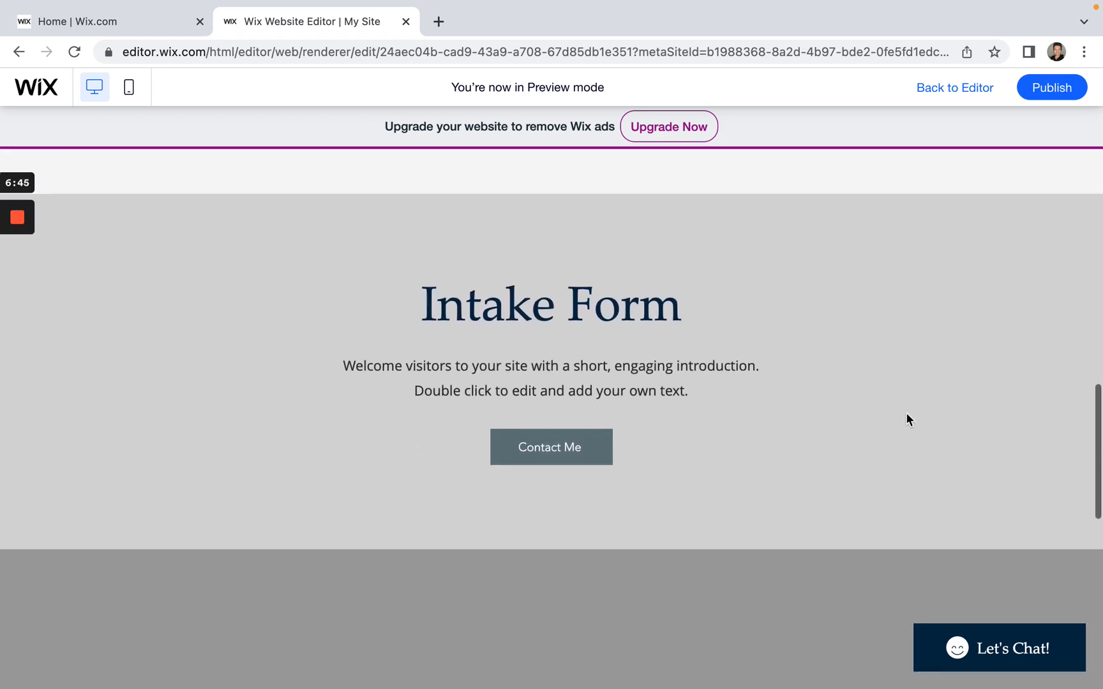
{"action": "scroll", "coordinate": [907, 415], "scroll_direction": "up", "scroll_amount": 9}
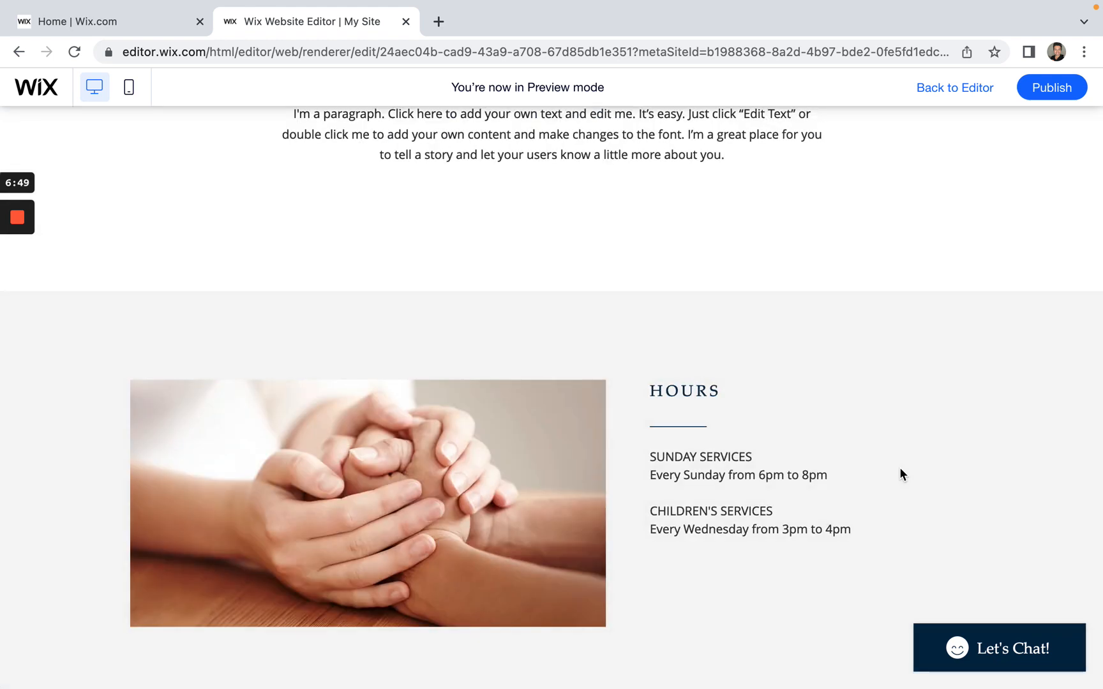
{"action": "scroll", "coordinate": [887, 424], "scroll_direction": "down", "scroll_amount": 6}
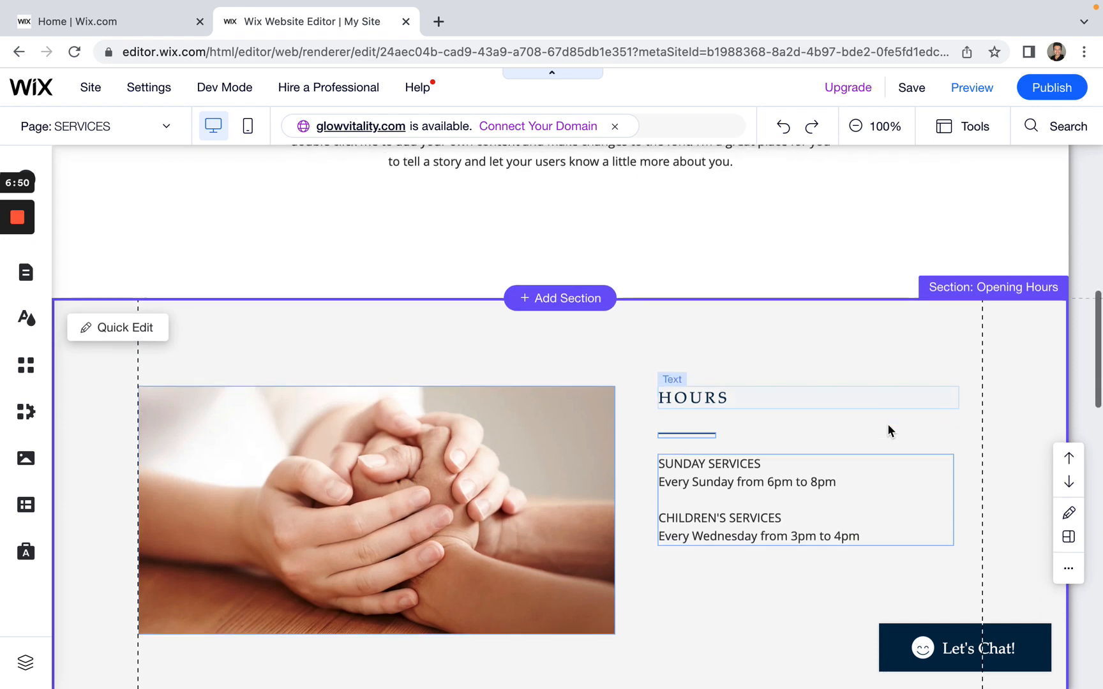
{"action": "scroll", "coordinate": [748, 439], "scroll_direction": "down", "scroll_amount": 3}
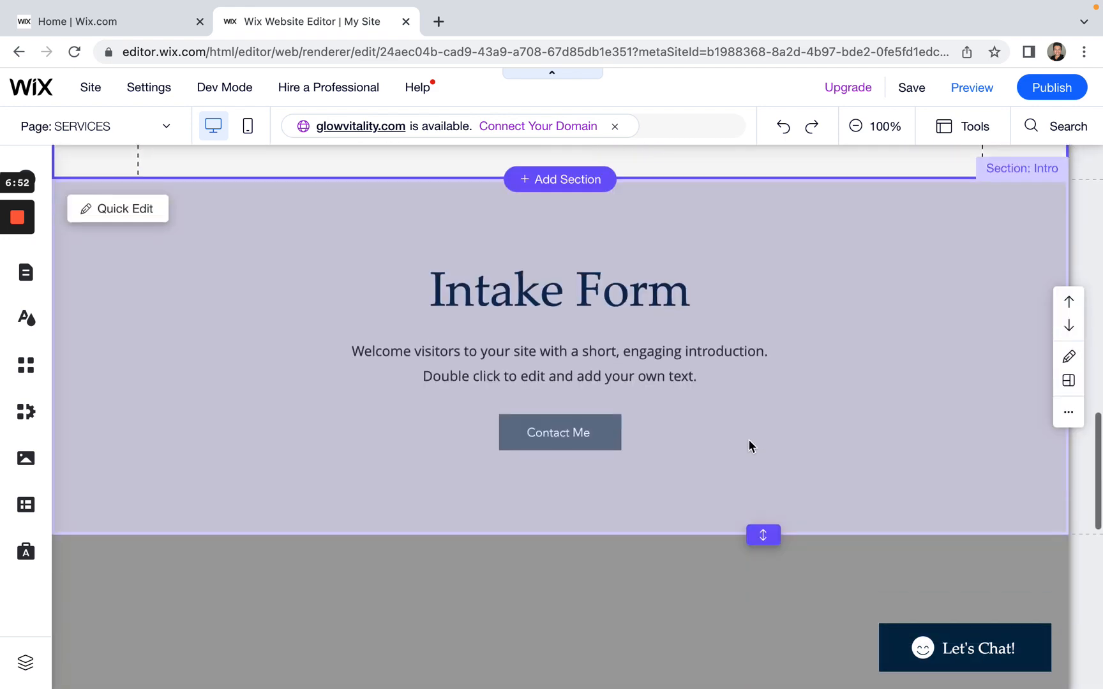
Step: Change the Intake Form heading to "Assessment Intake Form", correcting the spelling of the added word
{"action": "scroll", "coordinate": [742, 390], "scroll_direction": "down", "scroll_amount": 1}
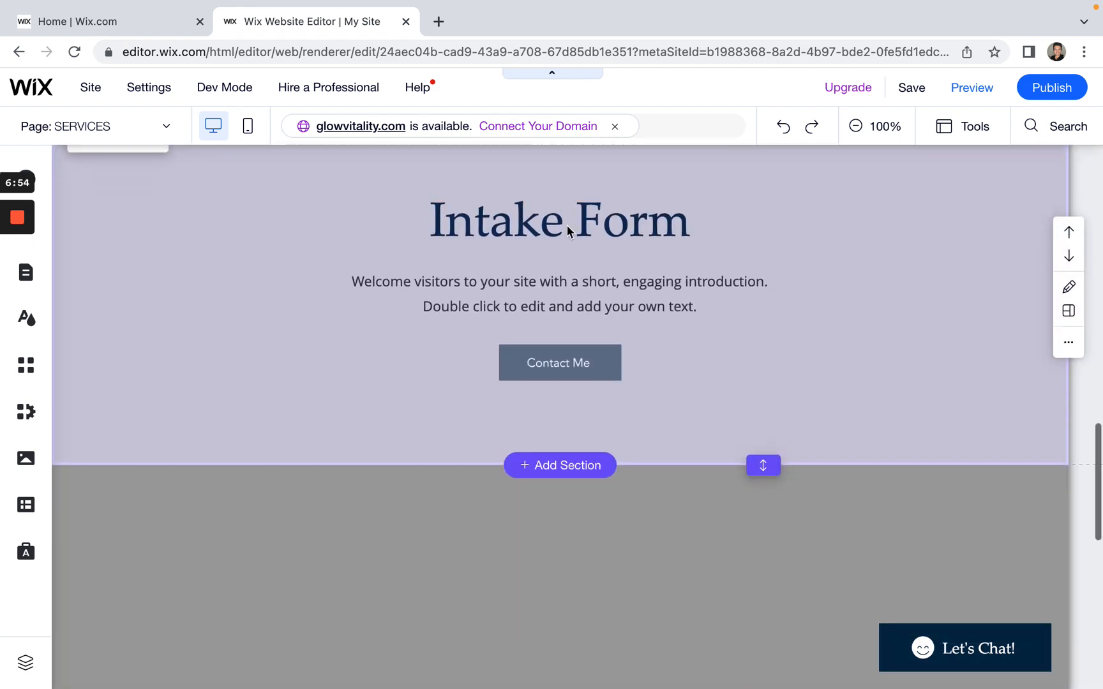
{"action": "left_click", "coordinate": [442, 225]}
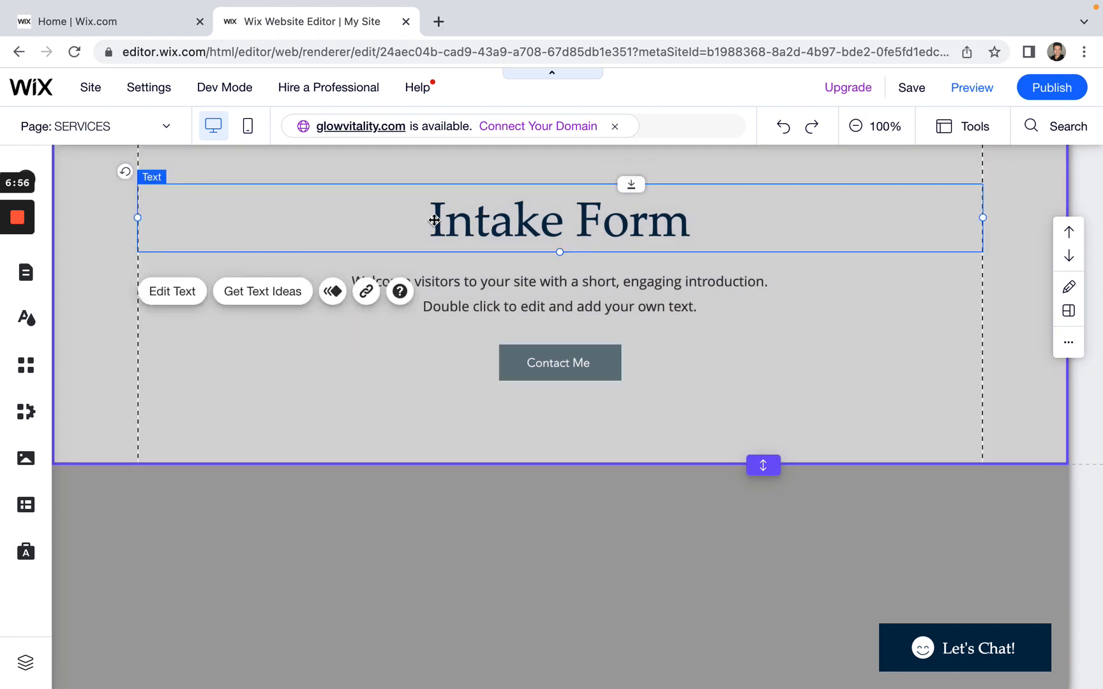
{"action": "double_click", "coordinate": [434, 221]}
{"action": "left_click", "coordinate": [434, 220]}
{"action": "type", "text": "Ass"}
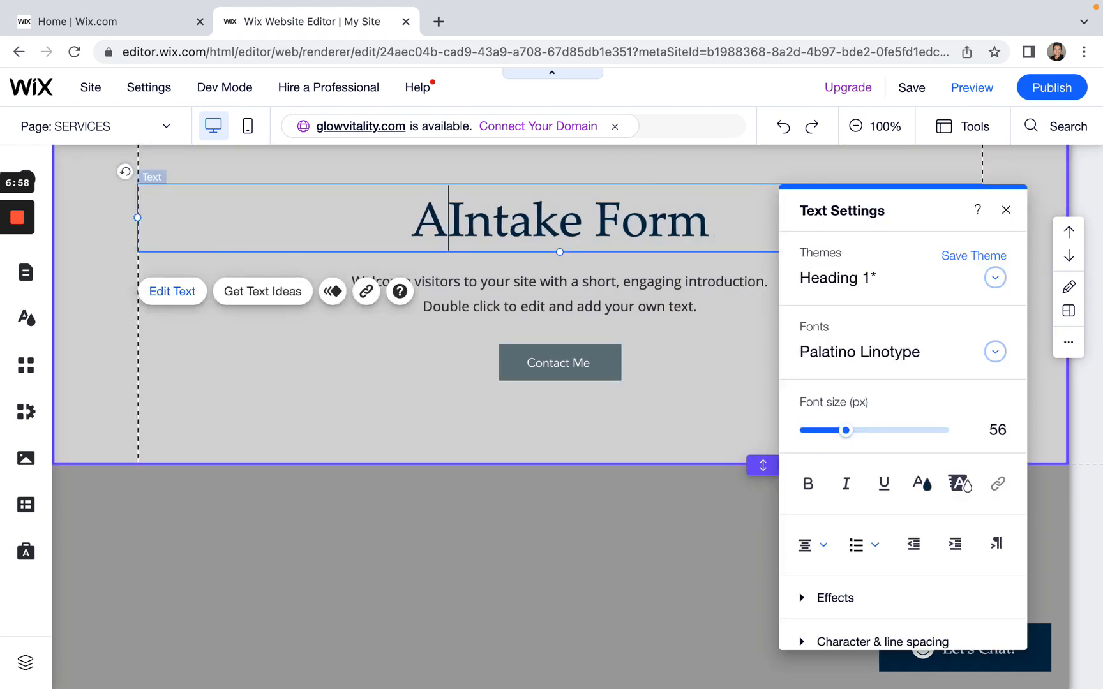
{"action": "type", "text": "esment"}
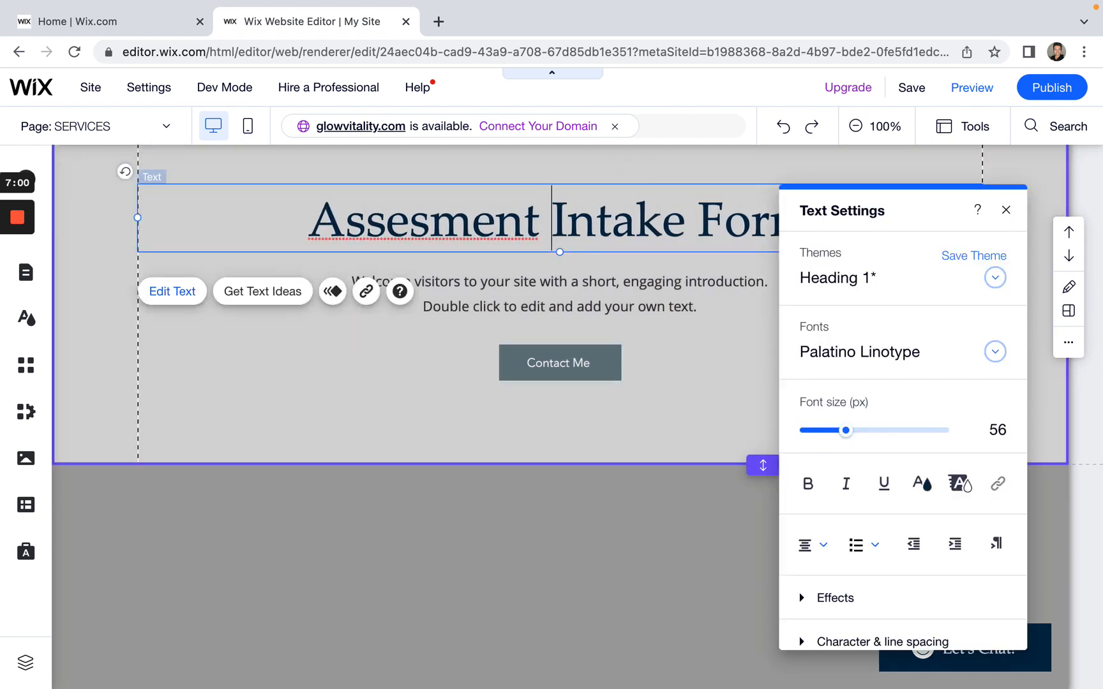
{"action": "right_click", "coordinate": [401, 214]}
{"action": "left_click", "coordinate": [412, 224]}
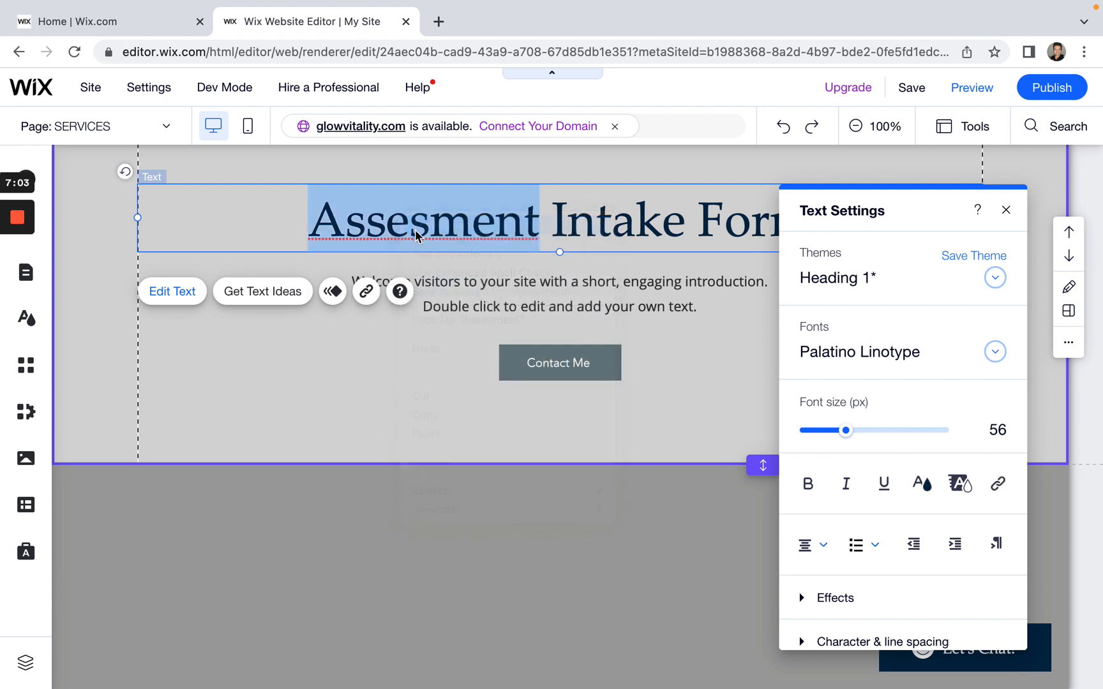
{"action": "left_click", "coordinate": [425, 408]}
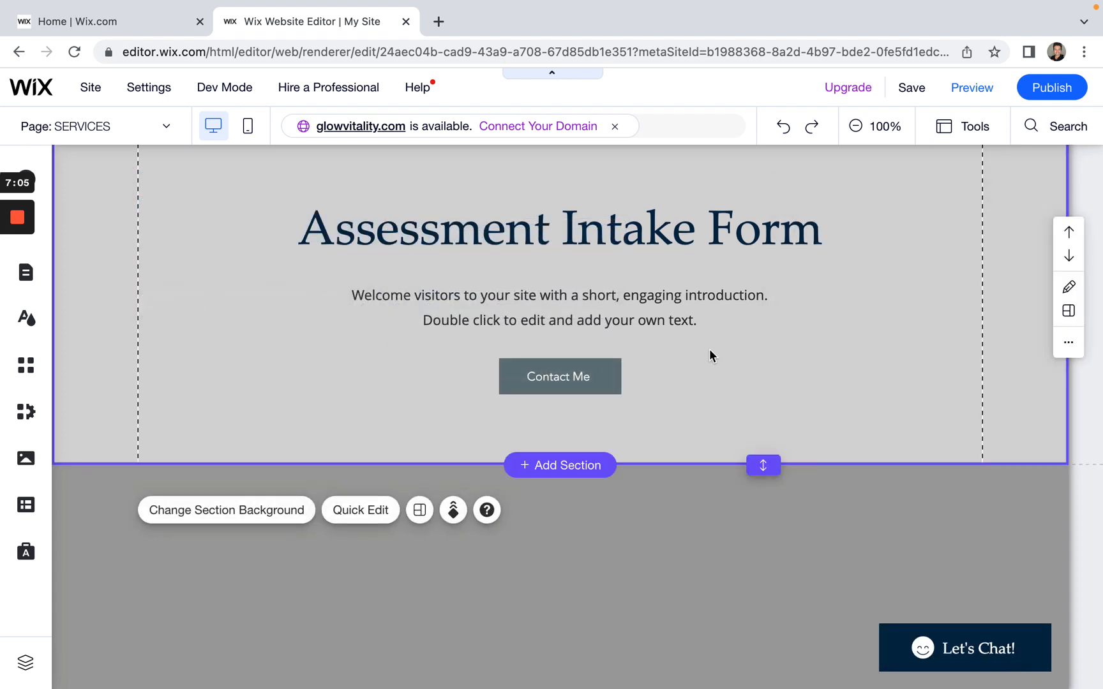
Step: Add "Fitness" at the start of the heading so it reads "Fitness Assessment Intake Form"
{"action": "scroll", "coordinate": [710, 348], "scroll_direction": "up", "scroll_amount": 1}
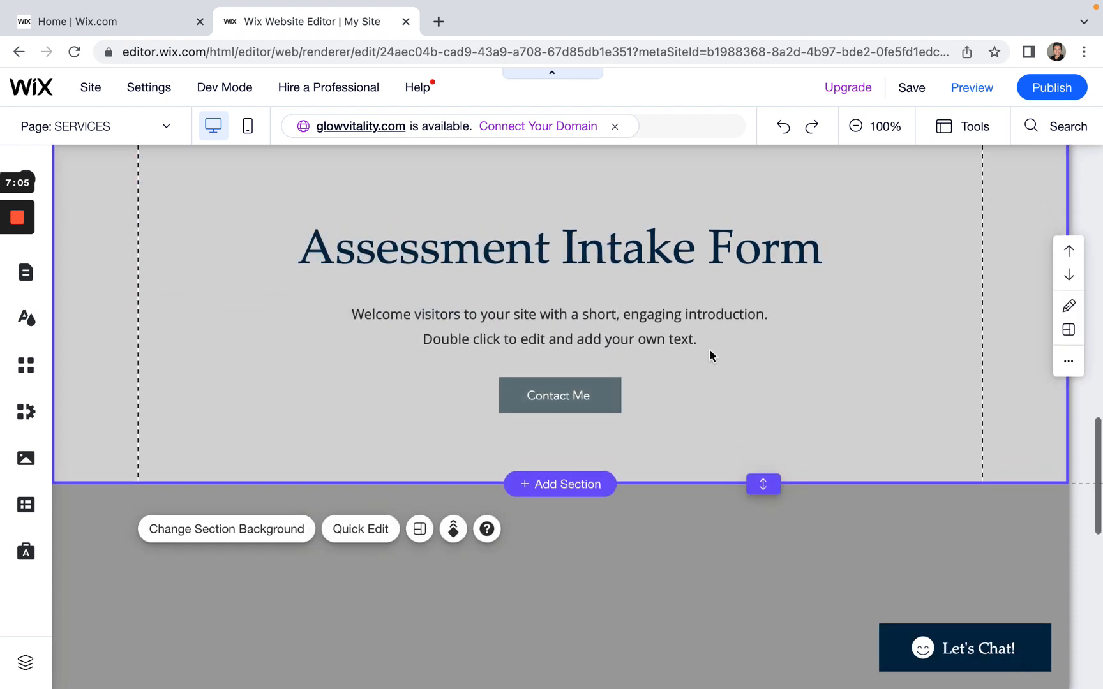
{"action": "left_click", "coordinate": [450, 249]}
{"action": "double_click", "coordinate": [306, 243]}
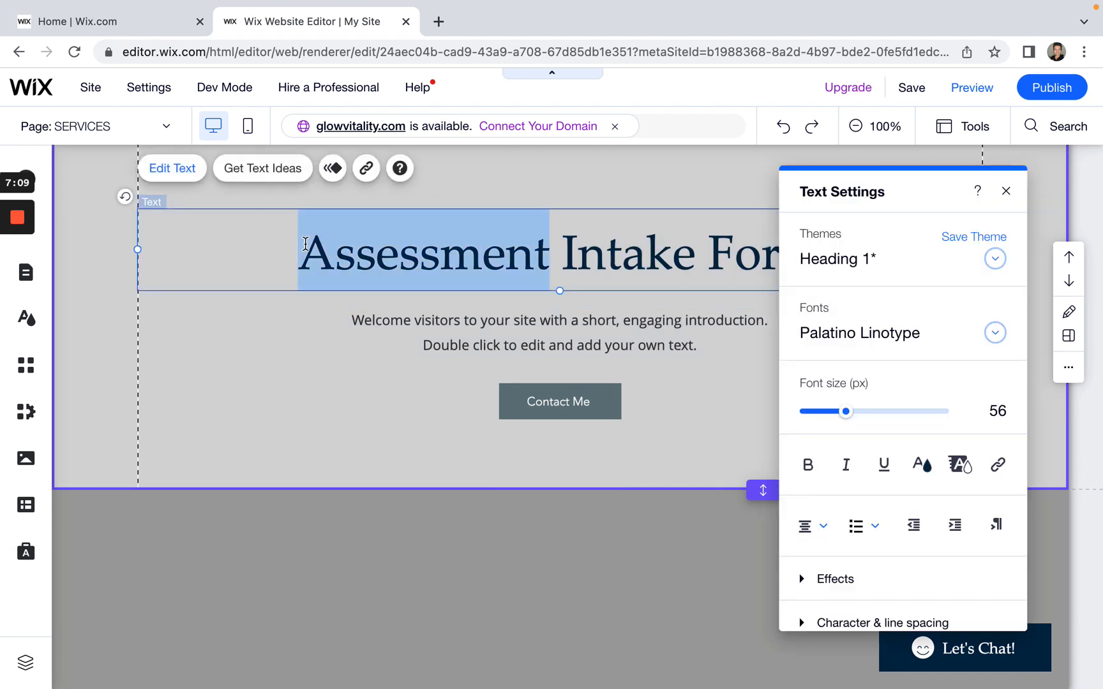
{"action": "left_click", "coordinate": [305, 244]}
{"action": "type", "text": "Fitnes"}
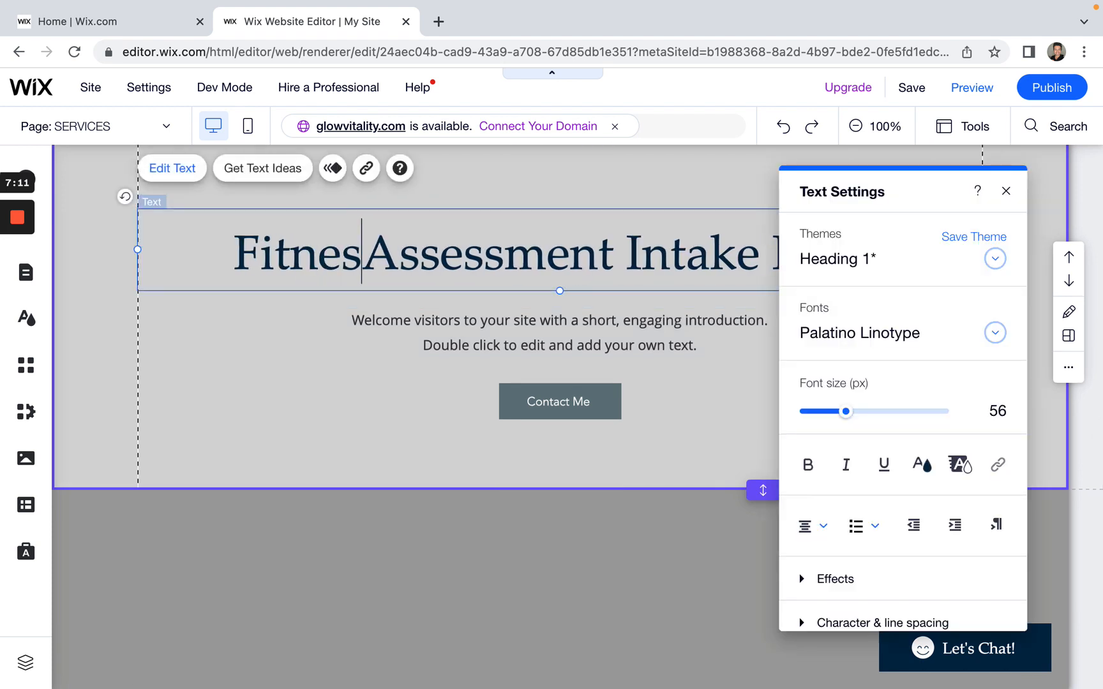
{"action": "type", "text": "s"}
{"action": "left_click", "coordinate": [274, 394]}
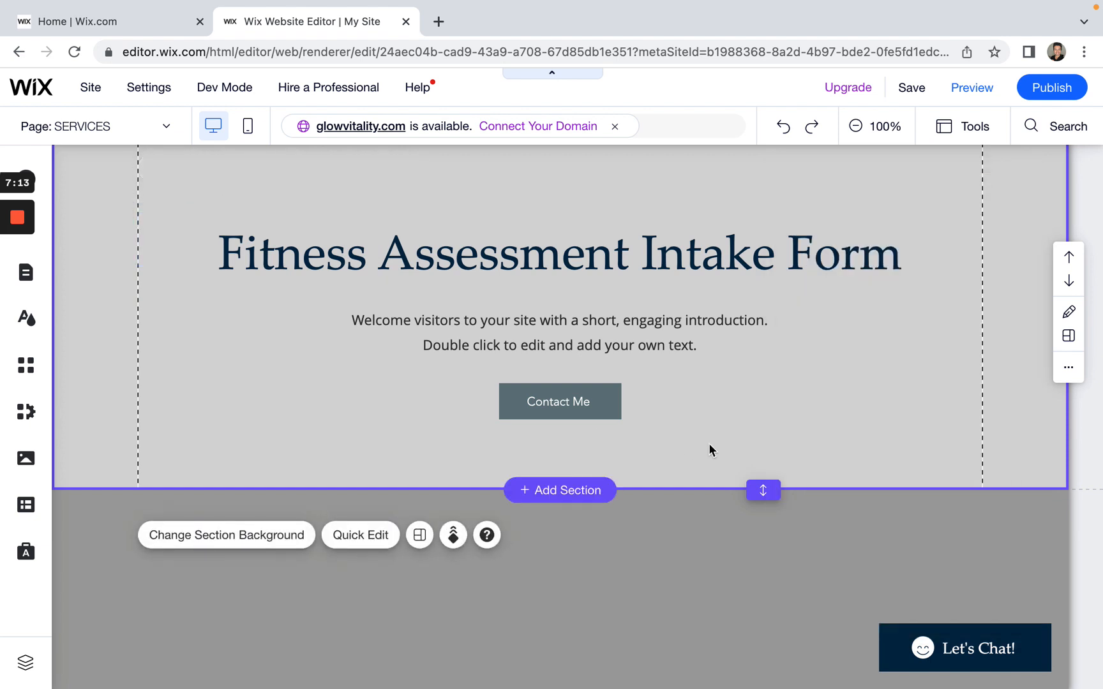
{"action": "scroll", "coordinate": [709, 444], "scroll_direction": "up", "scroll_amount": 3}
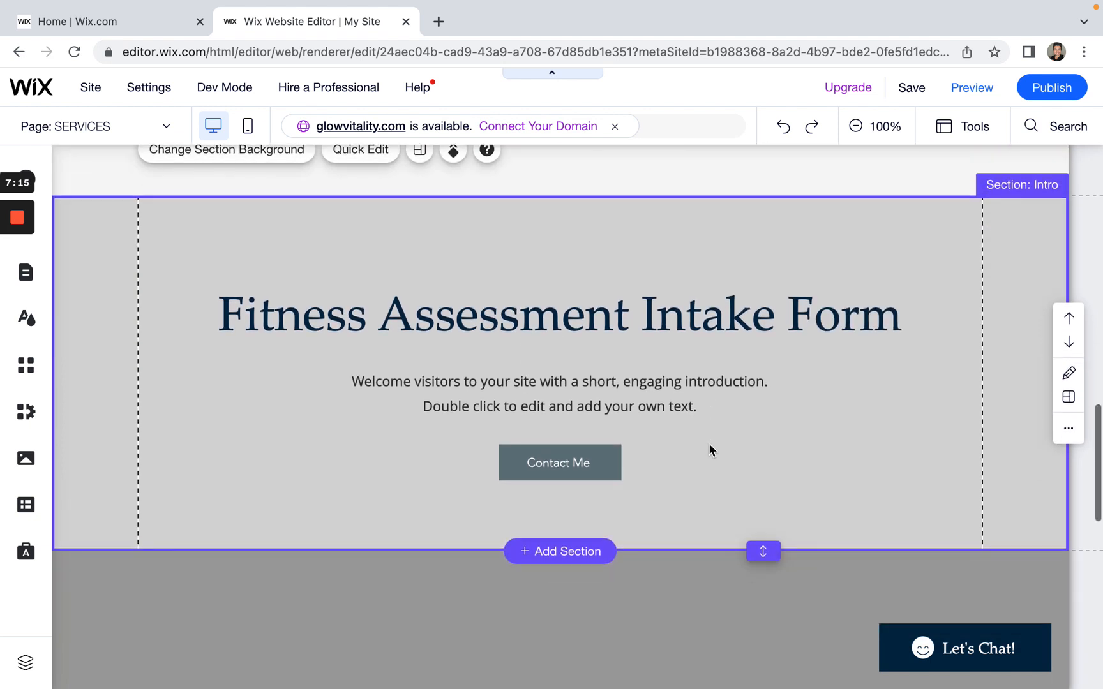
{"action": "scroll", "coordinate": [709, 449], "scroll_direction": "down", "scroll_amount": 2}
{"action": "left_click", "coordinate": [595, 374]}
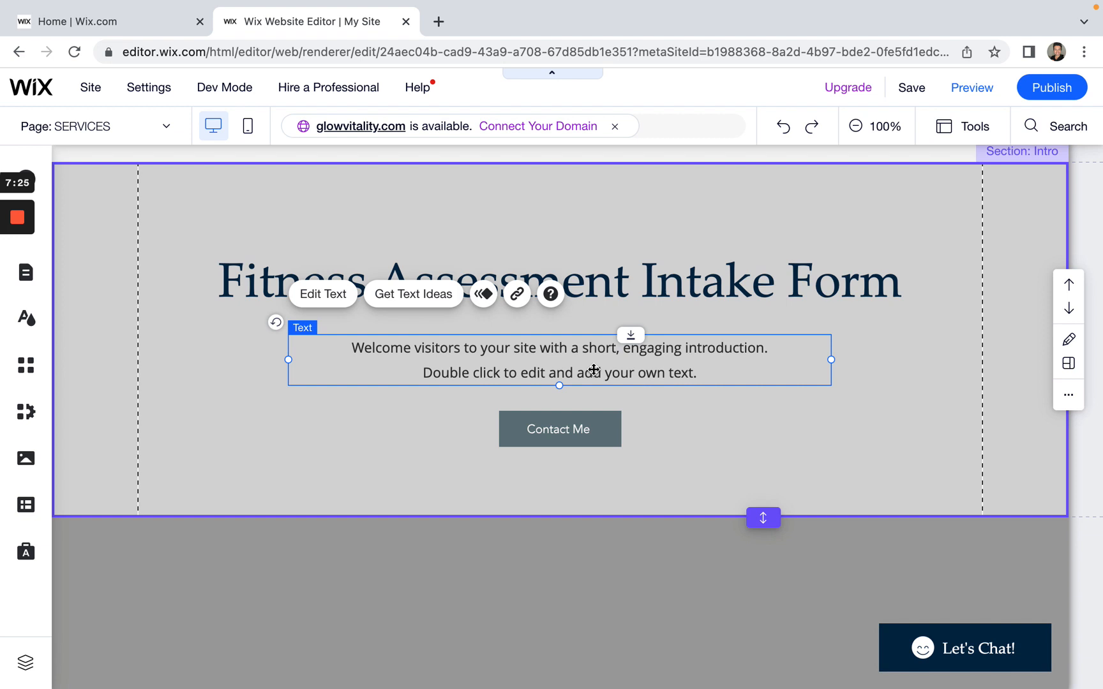
{"action": "left_click", "coordinate": [861, 409]}
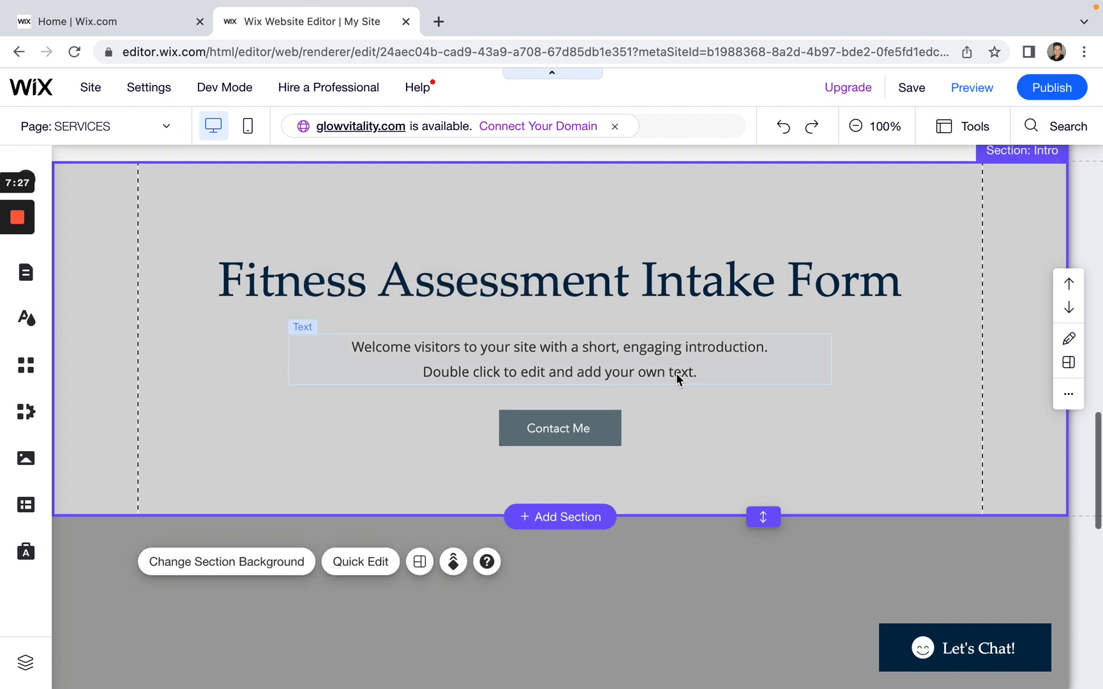
Step: At the empty Welcome section, open the Contact & Forms elements and browse the form templates from Contact through Subscribe
{"action": "scroll", "coordinate": [677, 377], "scroll_direction": "down", "scroll_amount": 5}
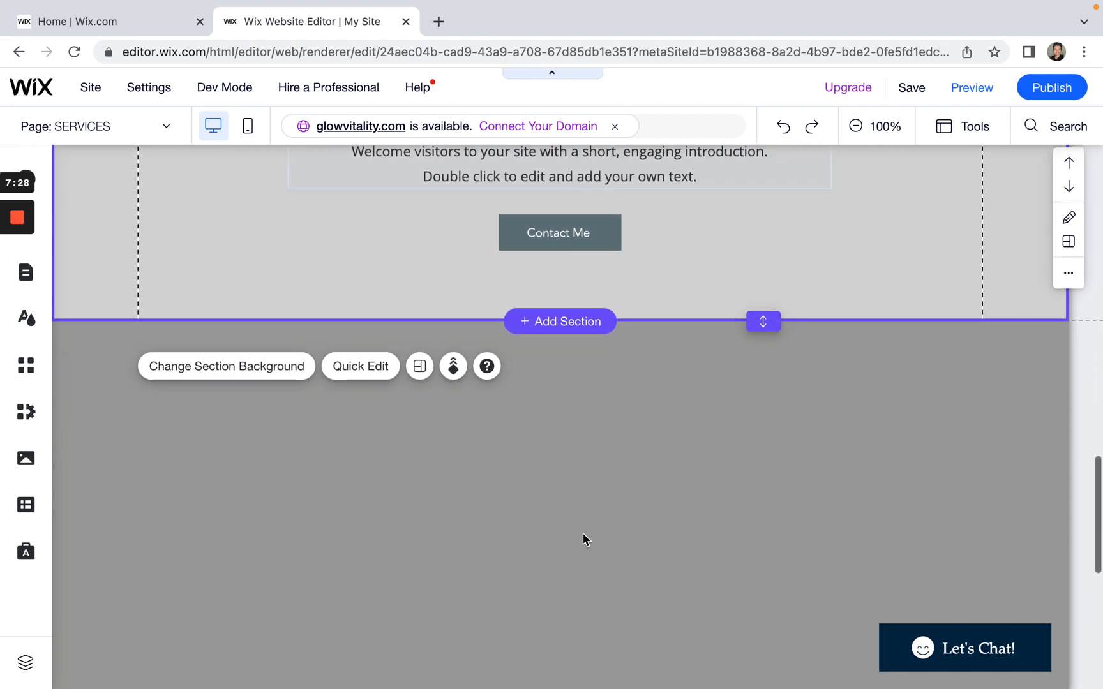
{"action": "scroll", "coordinate": [582, 531], "scroll_direction": "down", "scroll_amount": 5}
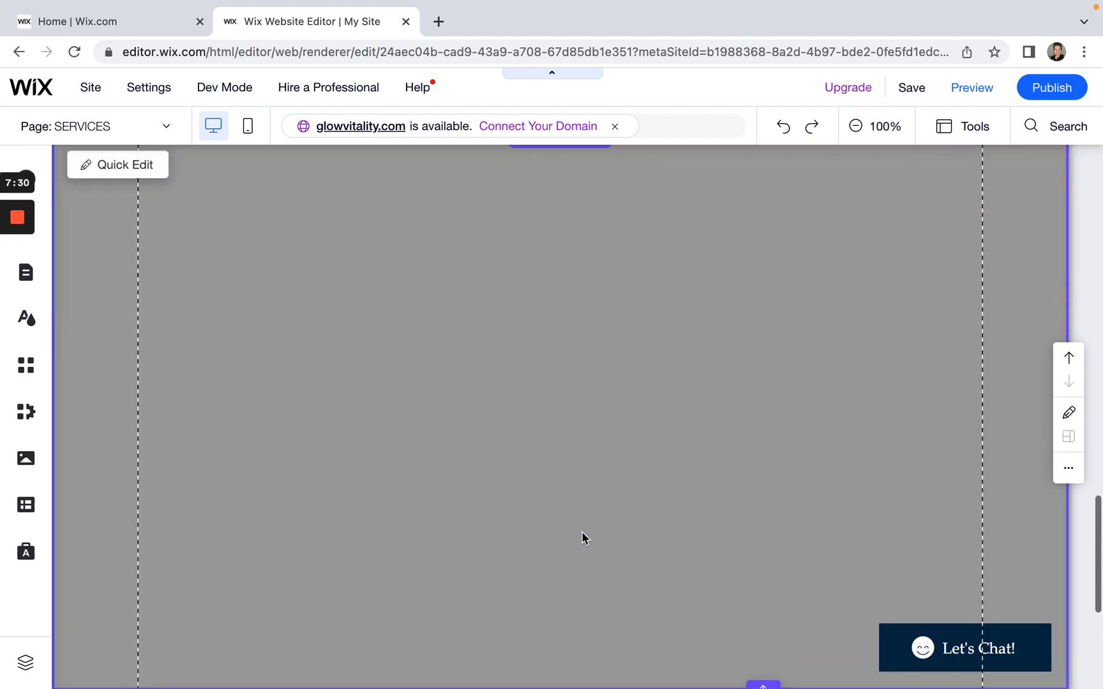
{"action": "left_click", "coordinate": [25, 179]}
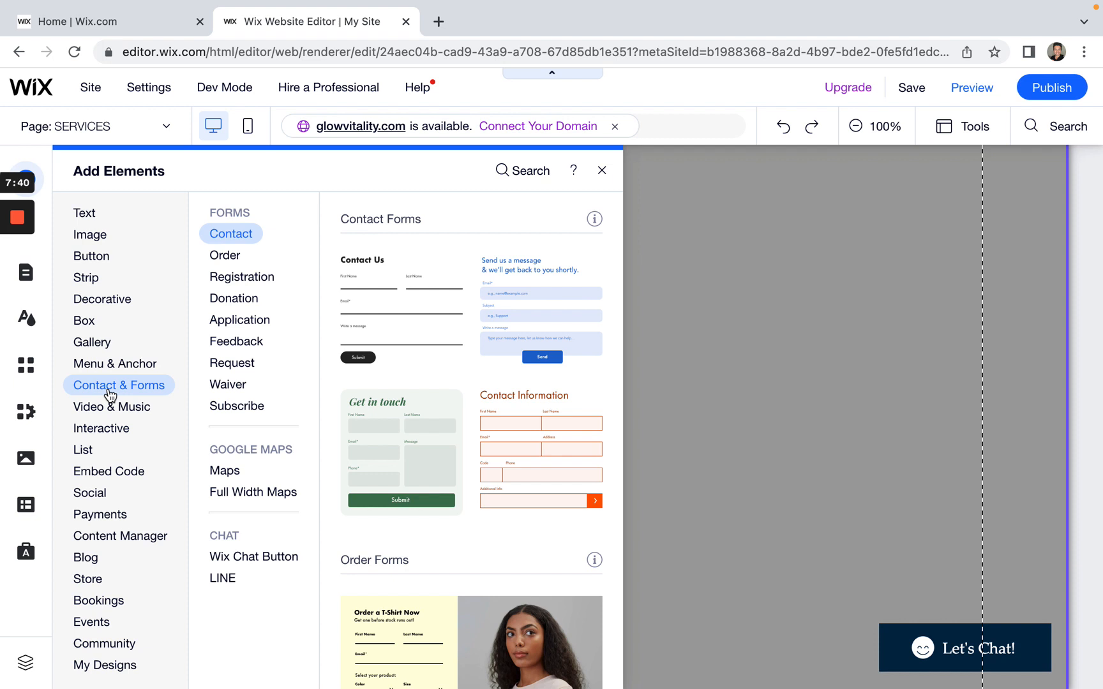
{"action": "left_click", "coordinate": [225, 258]}
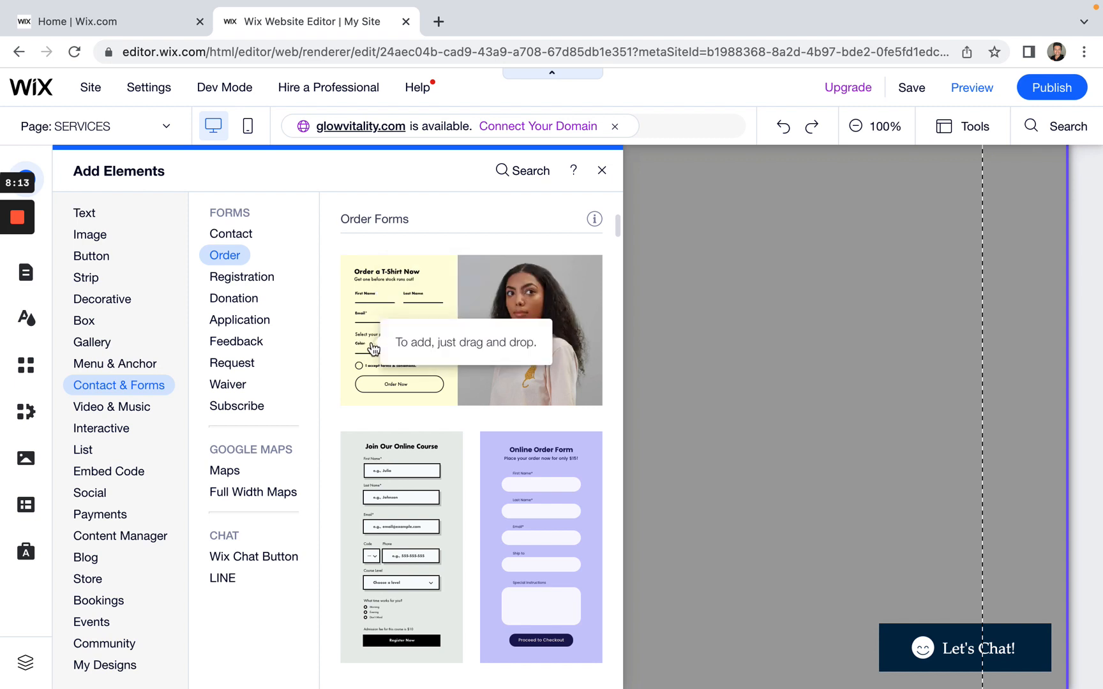
{"action": "left_click", "coordinate": [252, 285]}
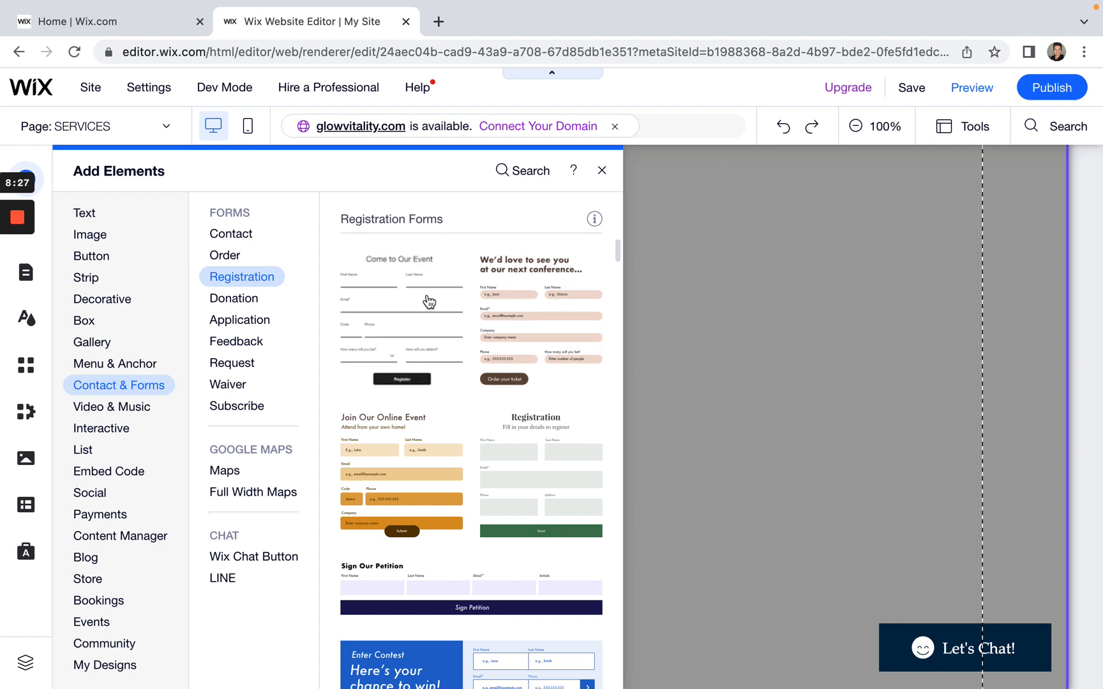
{"action": "left_click", "coordinate": [248, 305]}
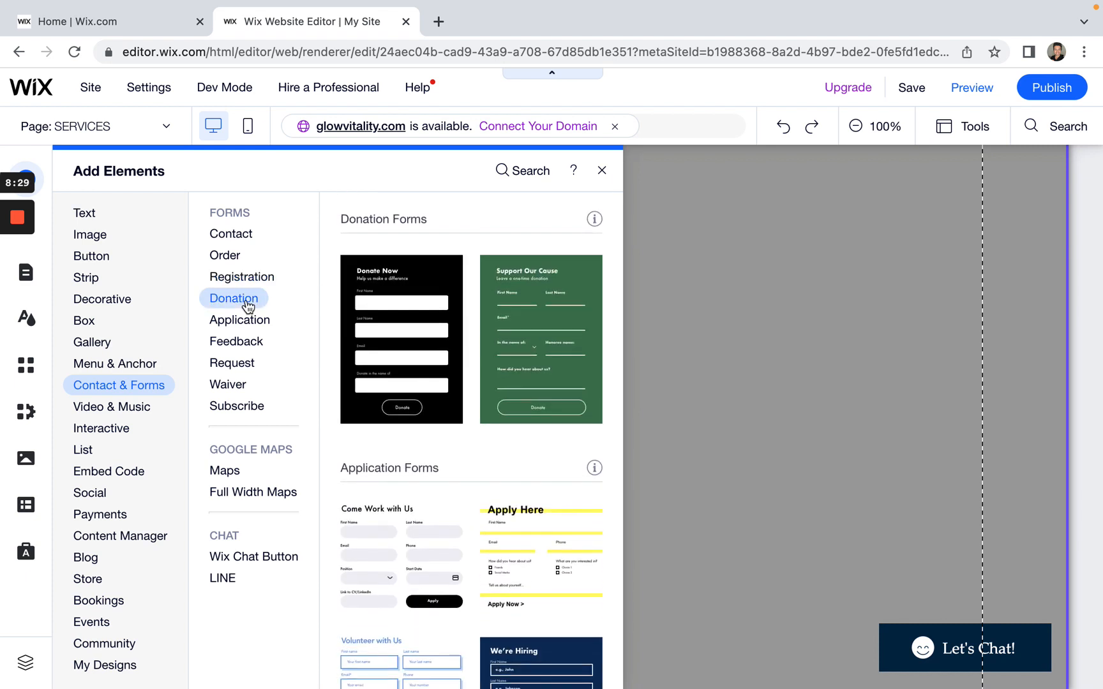
{"action": "left_click", "coordinate": [247, 321]}
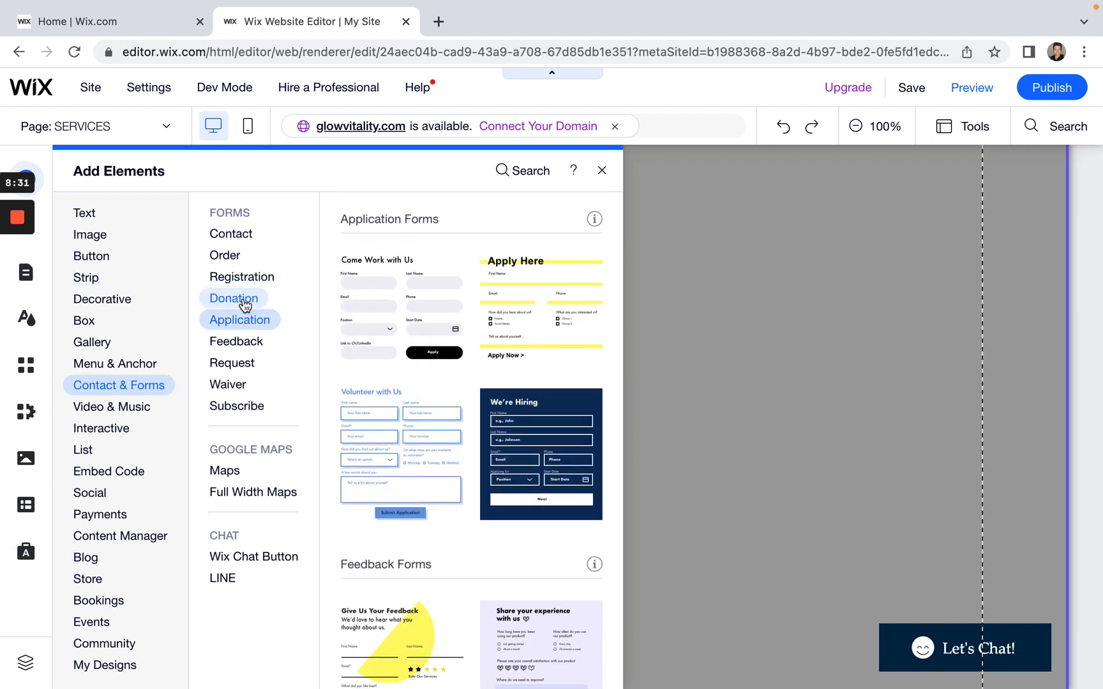
{"action": "left_click", "coordinate": [245, 304]}
{"action": "left_click", "coordinate": [245, 325]}
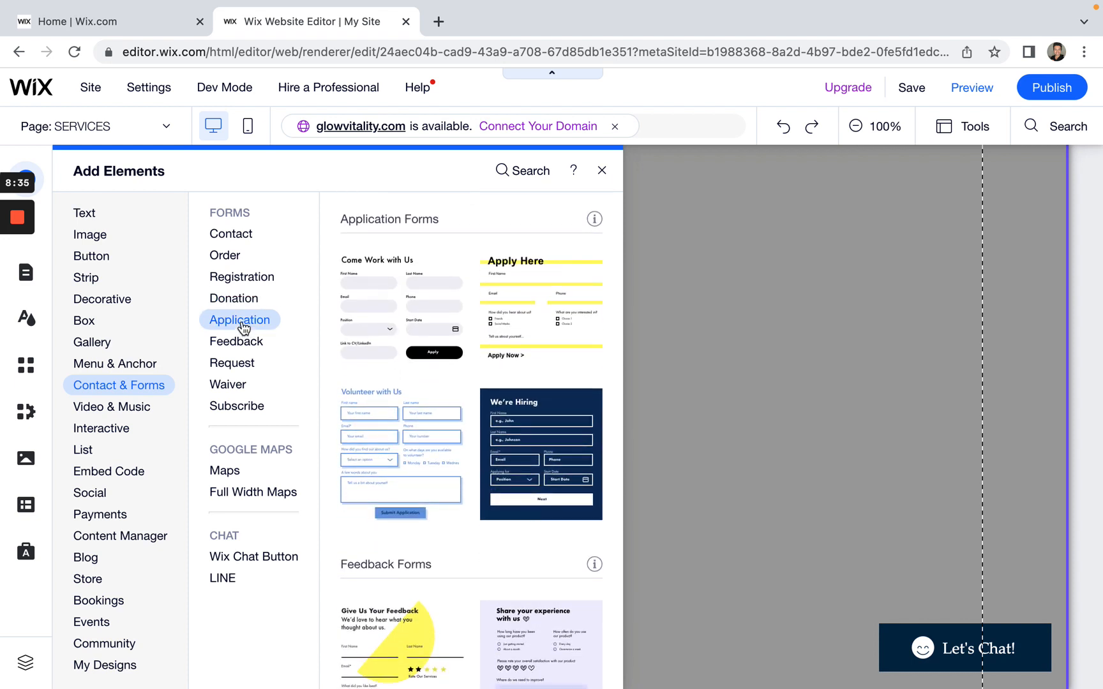
{"action": "left_click", "coordinate": [240, 343]}
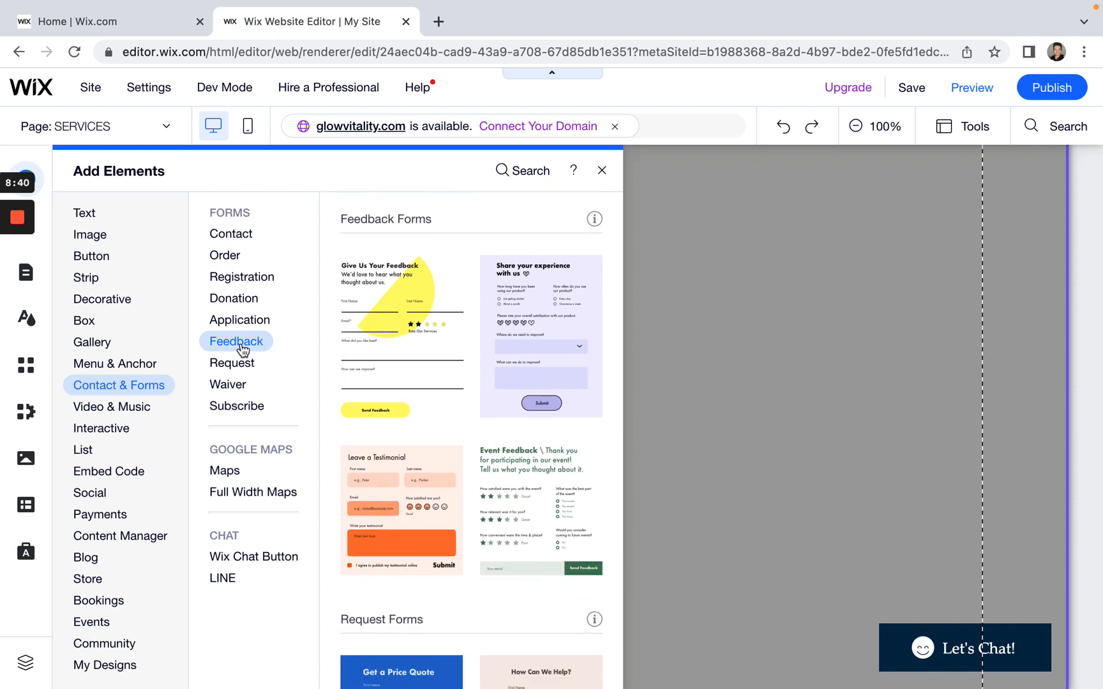
{"action": "left_click", "coordinate": [233, 369]}
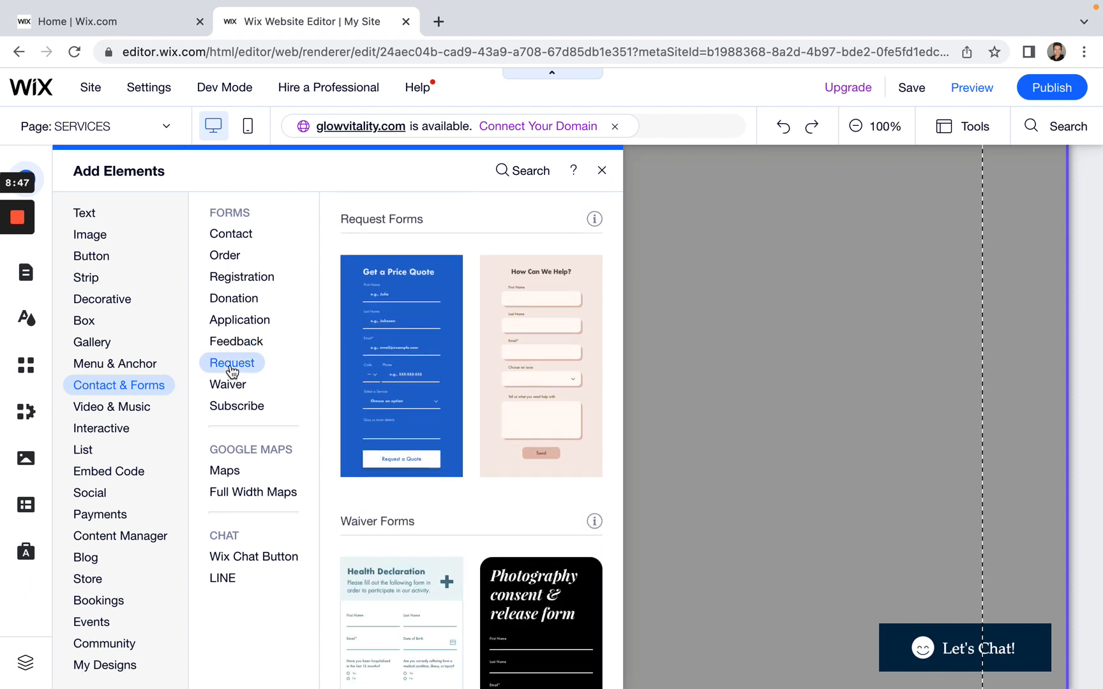
{"action": "left_click", "coordinate": [233, 386]}
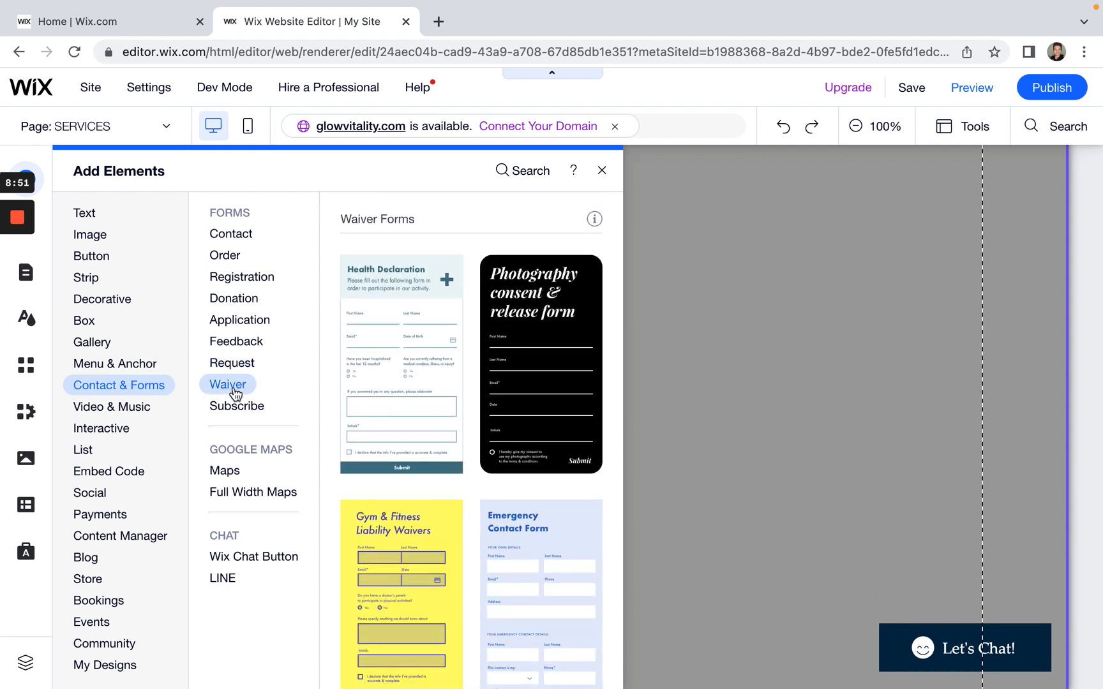
{"action": "left_click", "coordinate": [238, 406]}
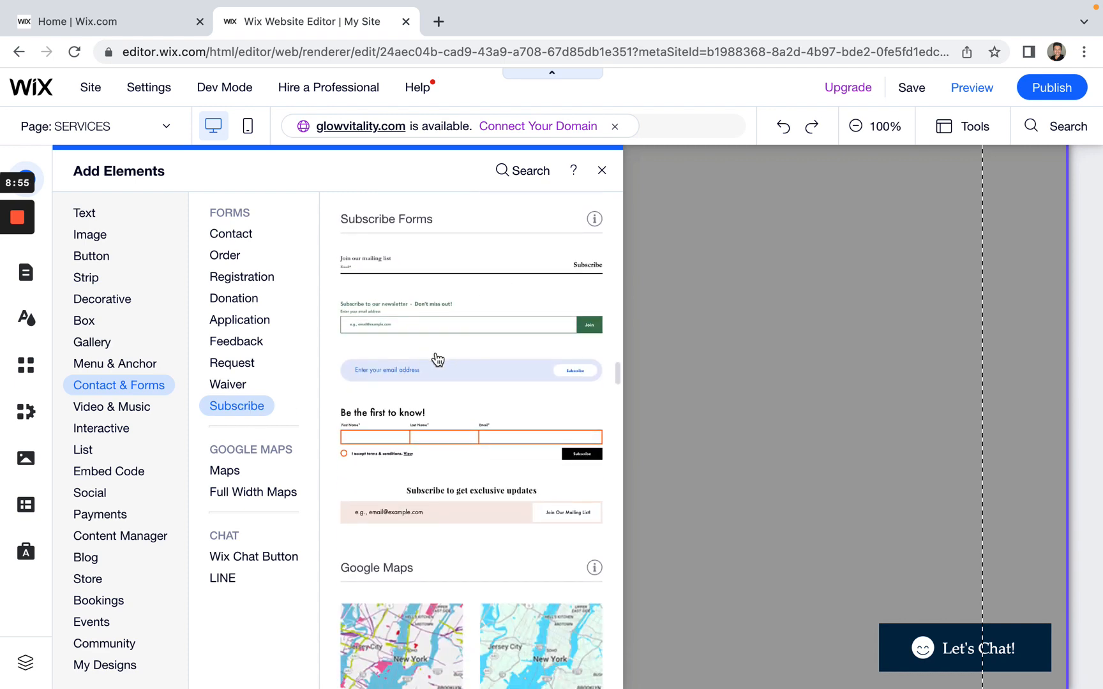
Step: Look back through the Waiver, Request, Feedback, Application, Donation and Registration form templates
{"action": "left_click", "coordinate": [241, 391]}
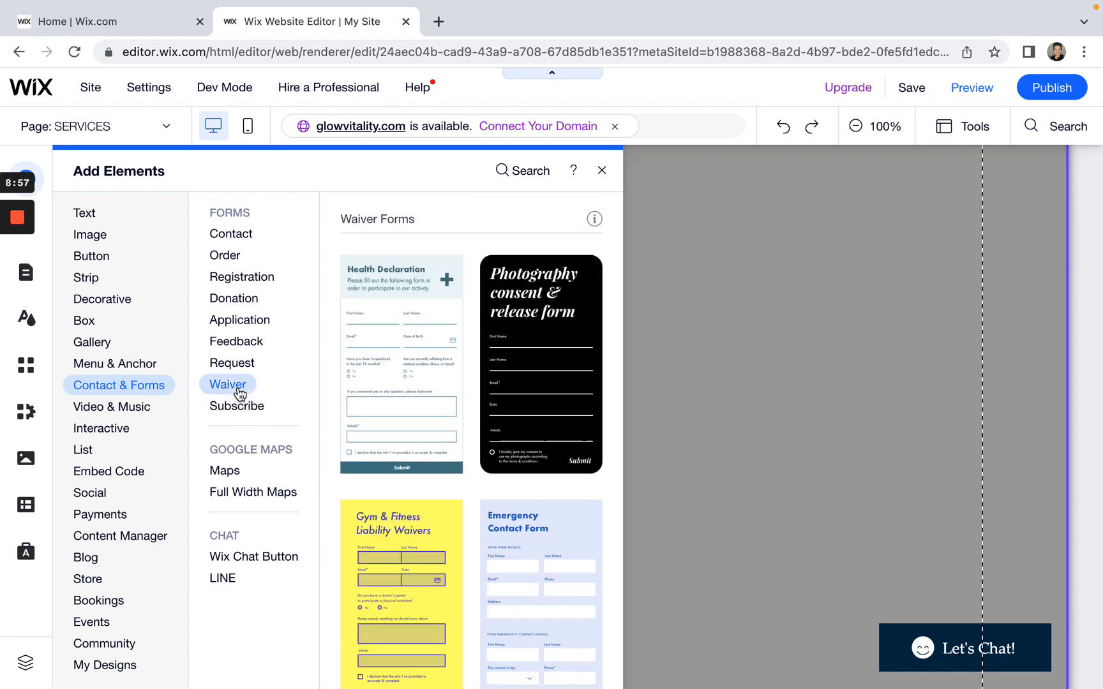
{"action": "left_click", "coordinate": [238, 362]}
{"action": "left_click", "coordinate": [239, 343]}
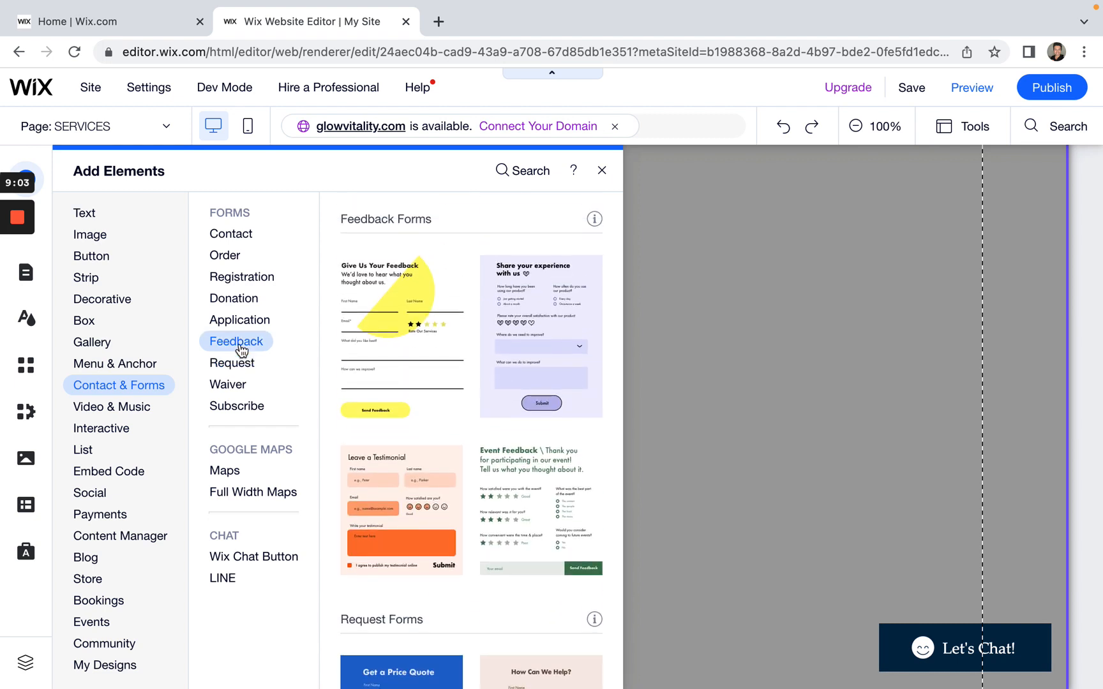
{"action": "left_click", "coordinate": [240, 322]}
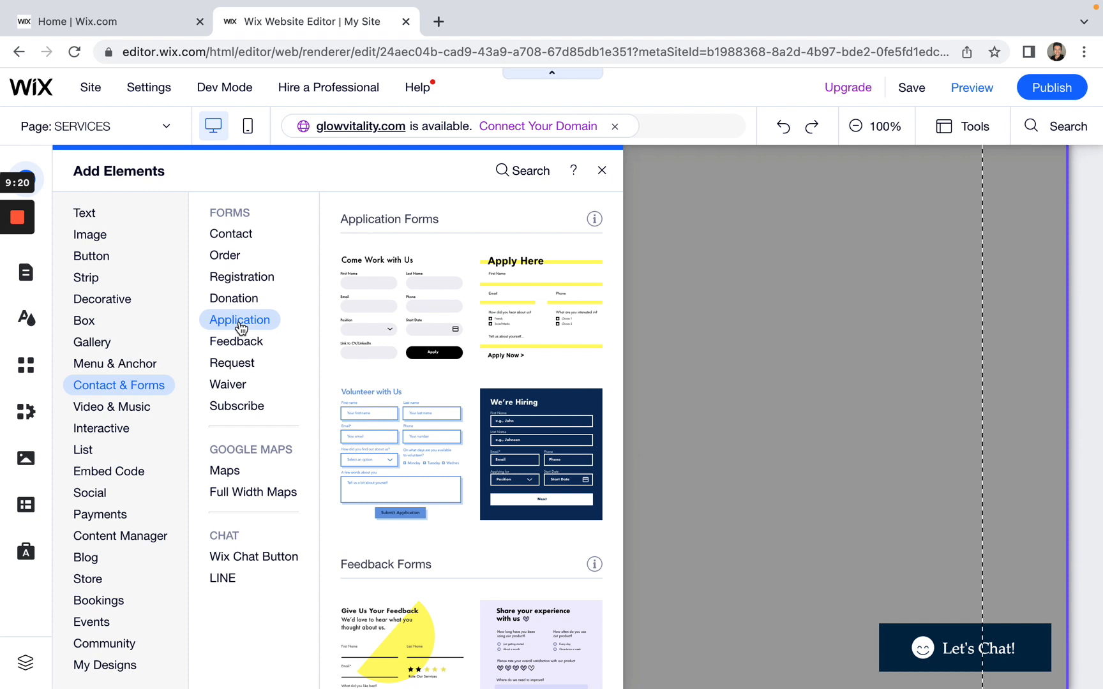
{"action": "left_click", "coordinate": [241, 307]}
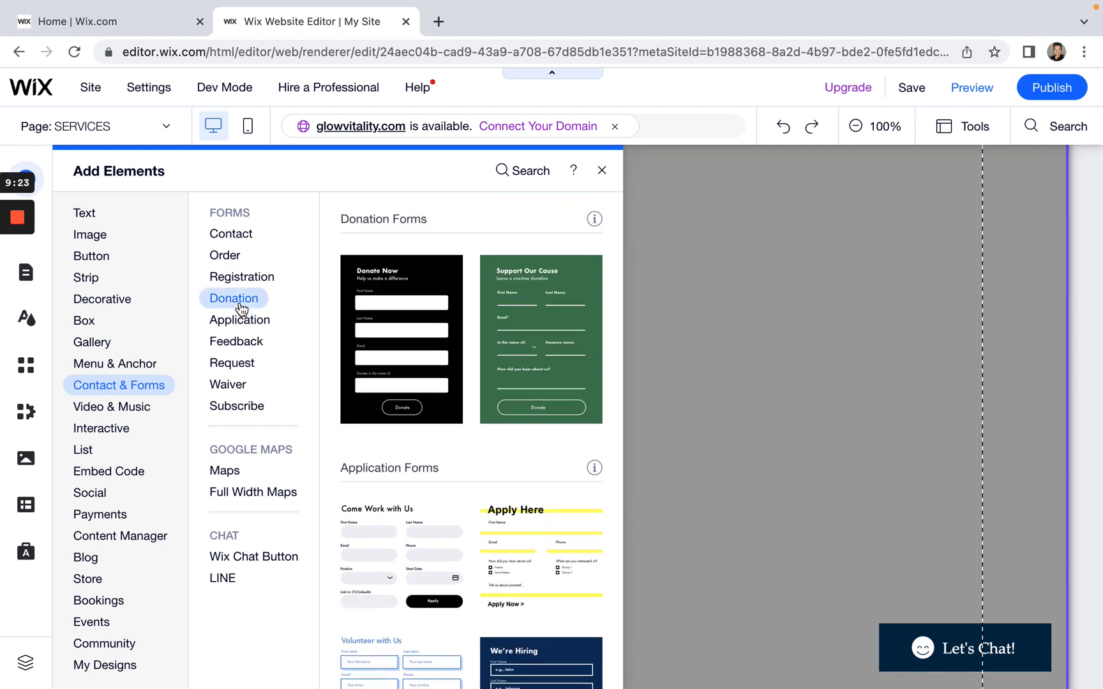
{"action": "left_click", "coordinate": [243, 278]}
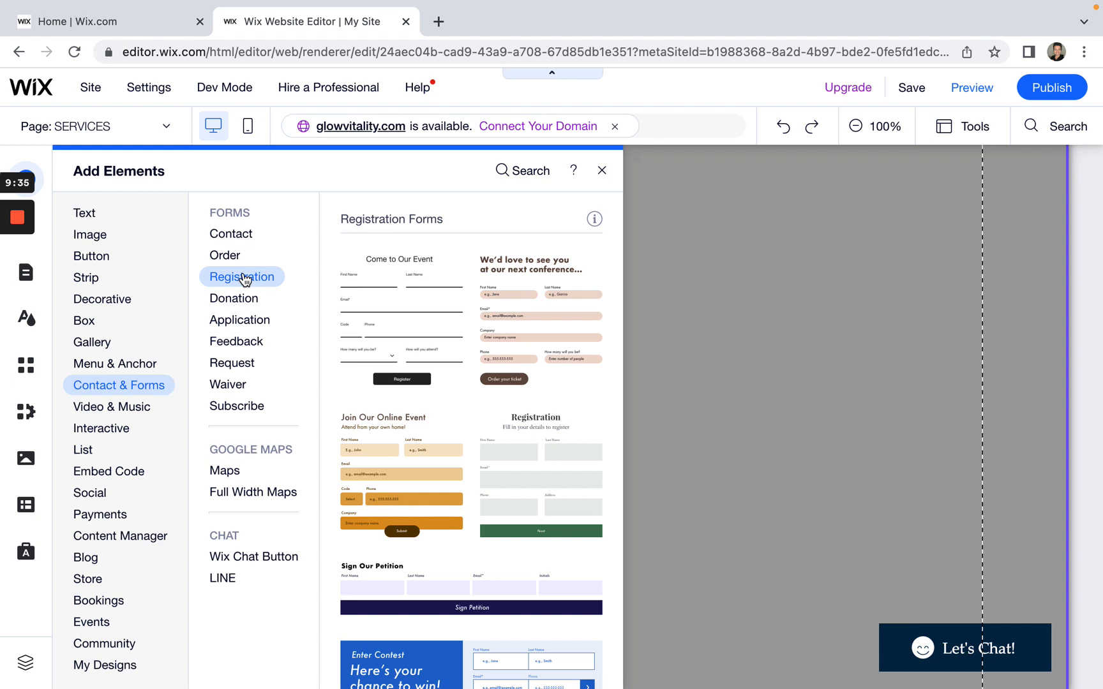
{"action": "left_click", "coordinate": [247, 298]}
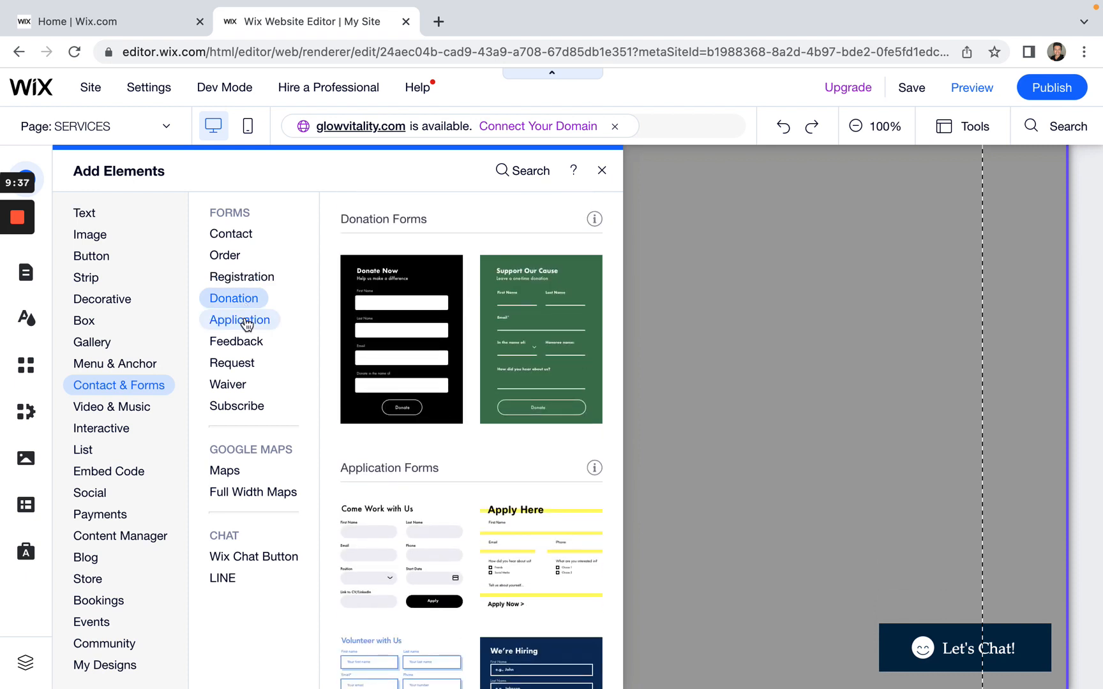
{"action": "left_click", "coordinate": [246, 323]}
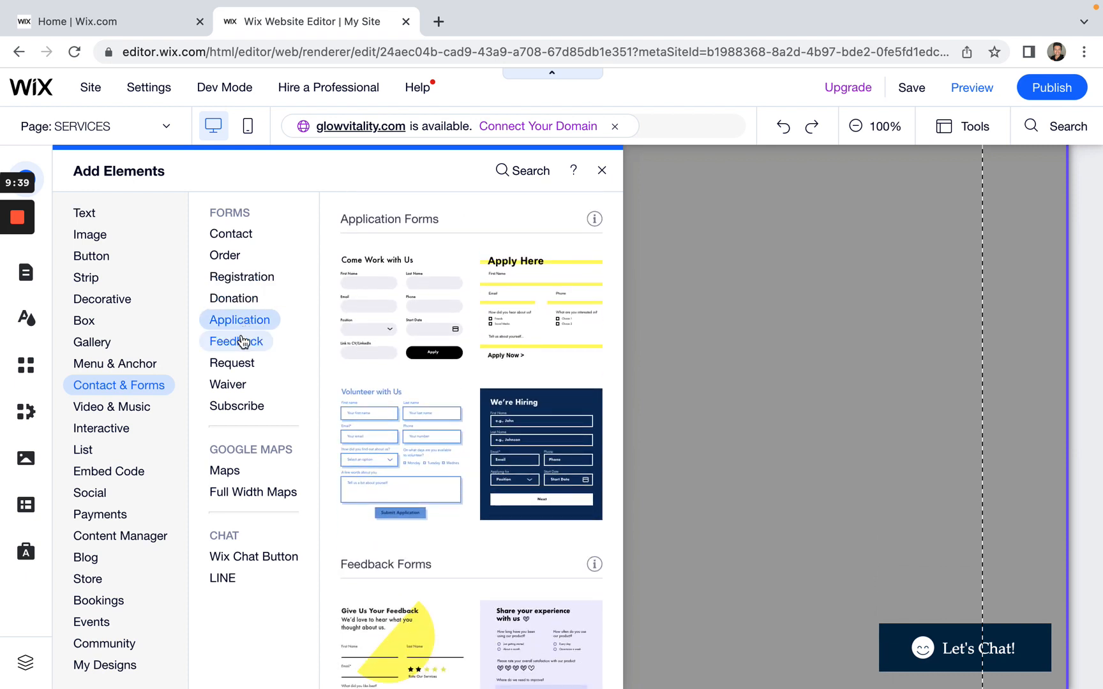
Step: Add the "Share your experience with us" feedback form to the empty Welcome section below the intake form section
{"action": "left_click", "coordinate": [243, 343]}
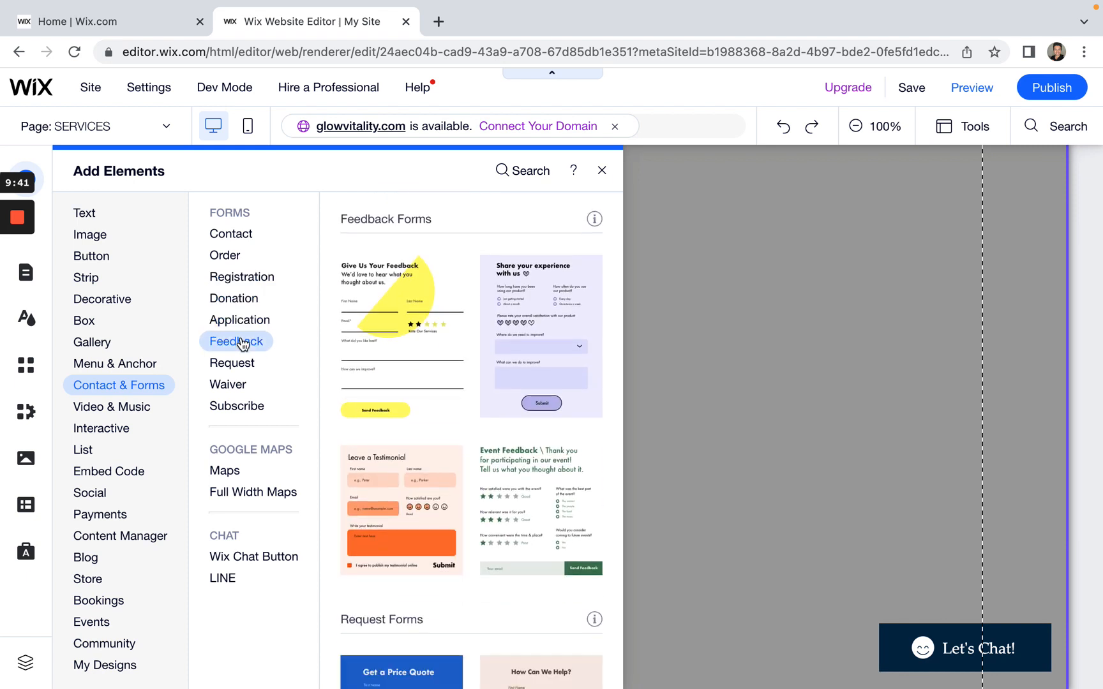
{"action": "left_click", "coordinate": [549, 342]}
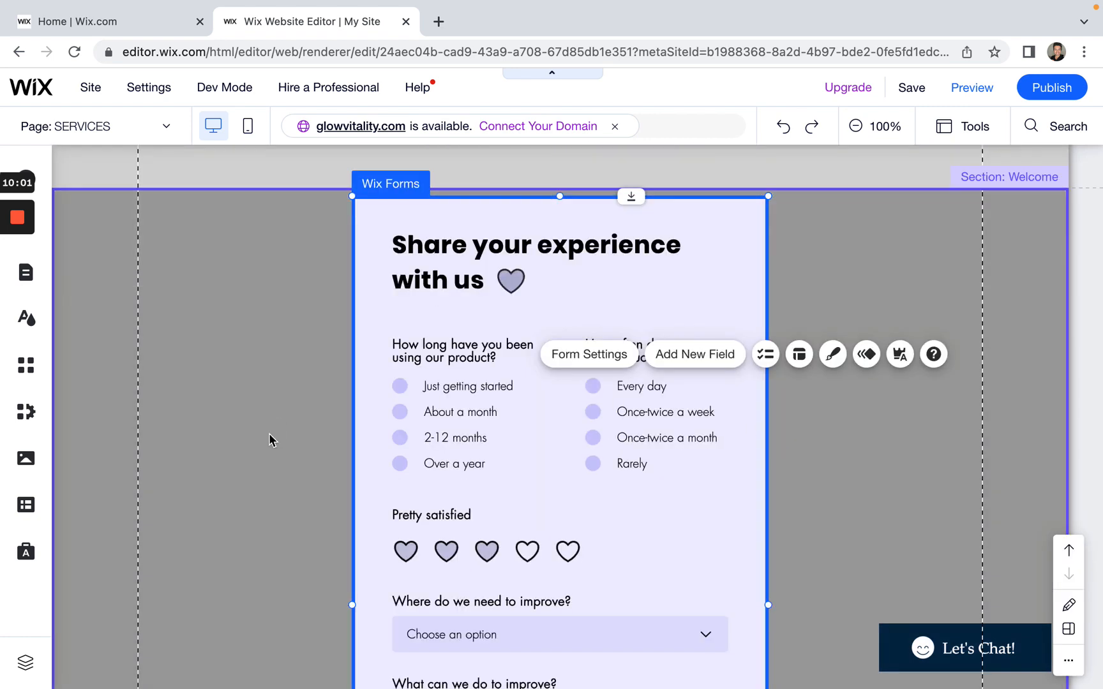
{"action": "left_click", "coordinate": [245, 371]}
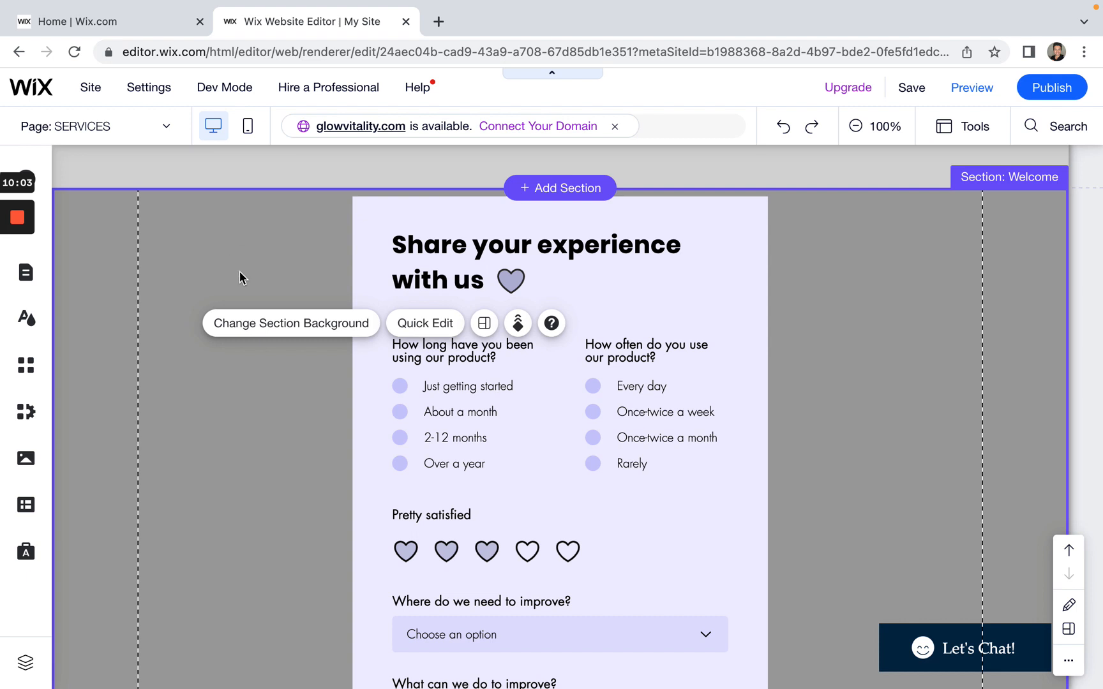
Step: Start a custom colour for the background of the Welcome section behind the feedback form and set its hue to violet
{"action": "scroll", "coordinate": [240, 436], "scroll_direction": "down", "scroll_amount": 8}
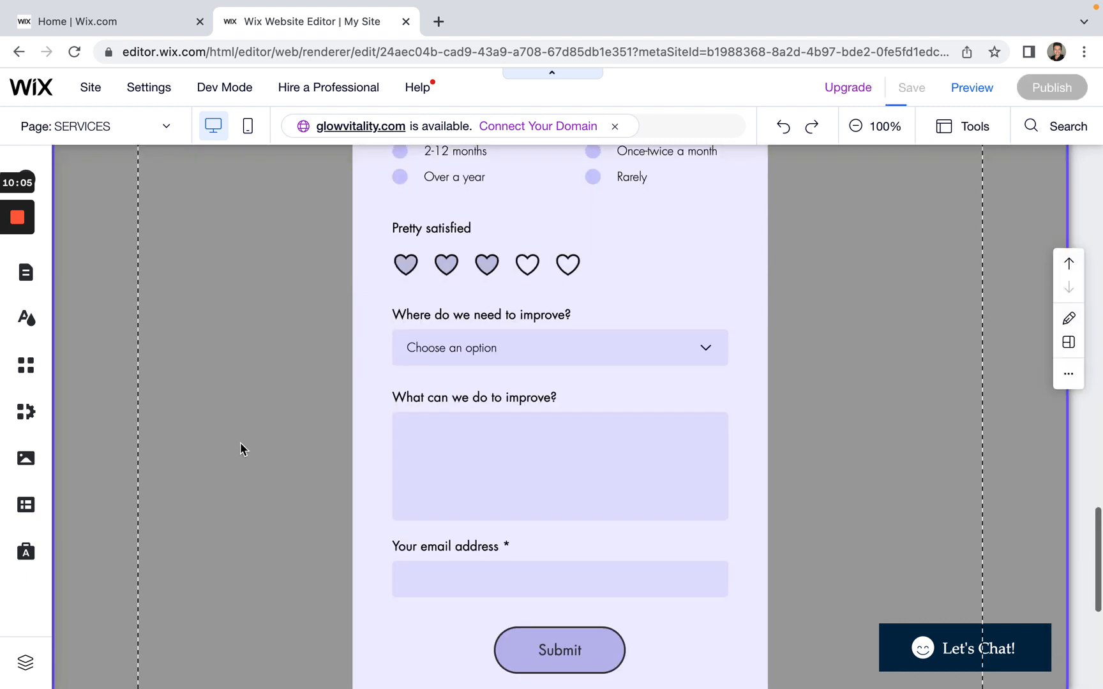
{"action": "scroll", "coordinate": [241, 440], "scroll_direction": "down", "scroll_amount": 1}
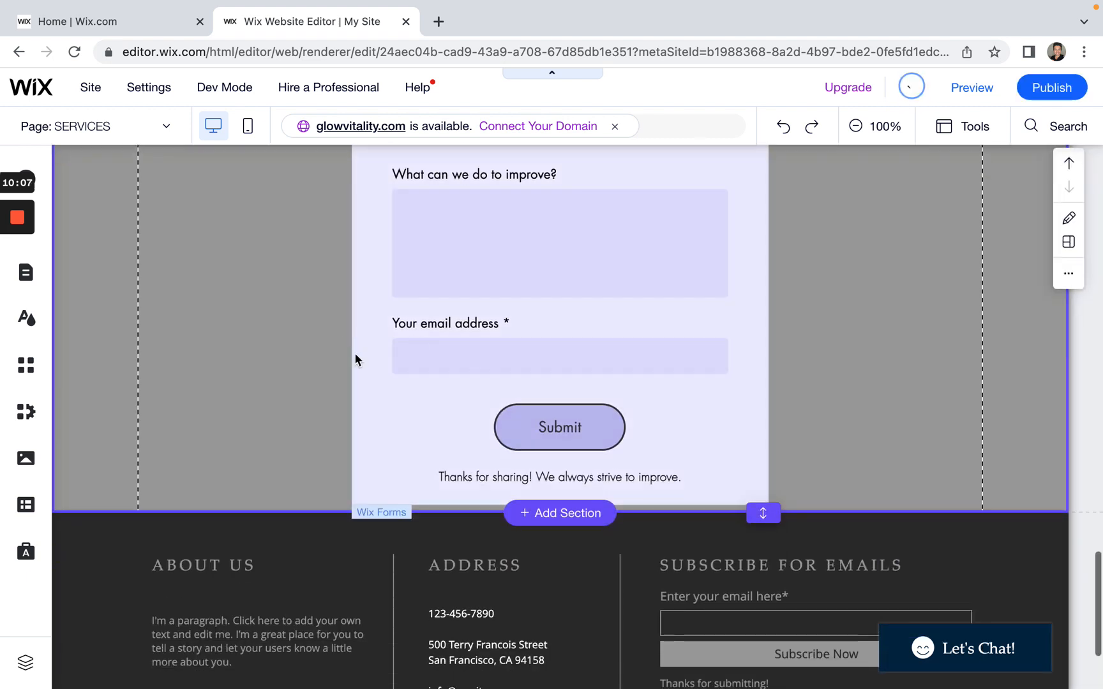
{"action": "scroll", "coordinate": [288, 356], "scroll_direction": "up", "scroll_amount": 10}
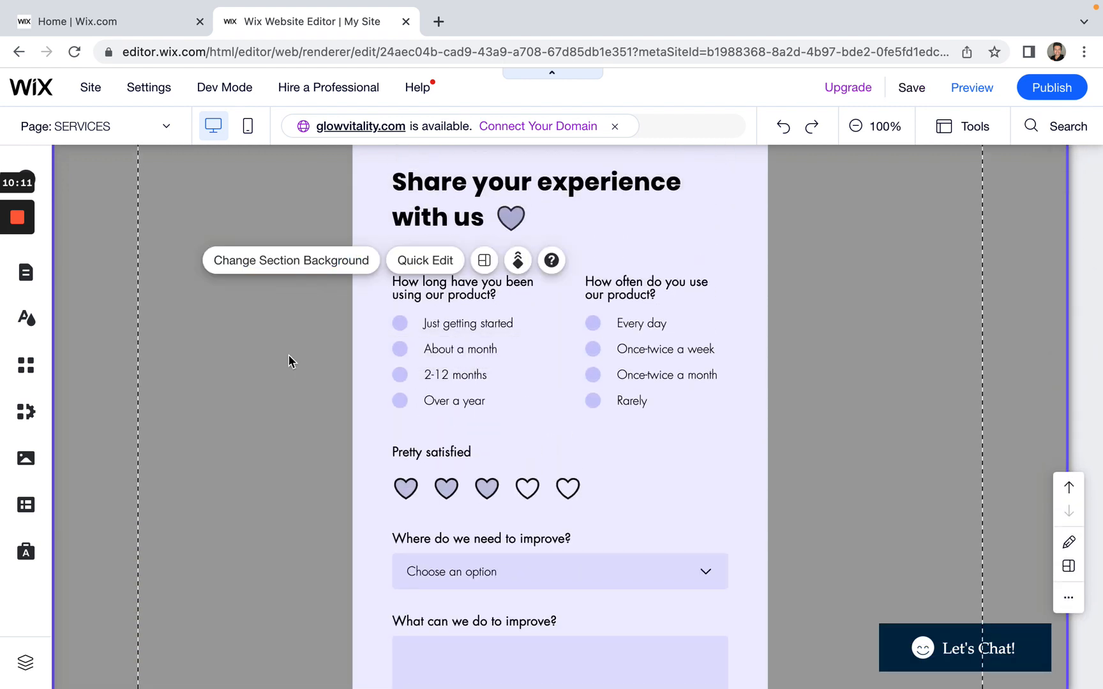
{"action": "scroll", "coordinate": [287, 362], "scroll_direction": "up", "scroll_amount": 1}
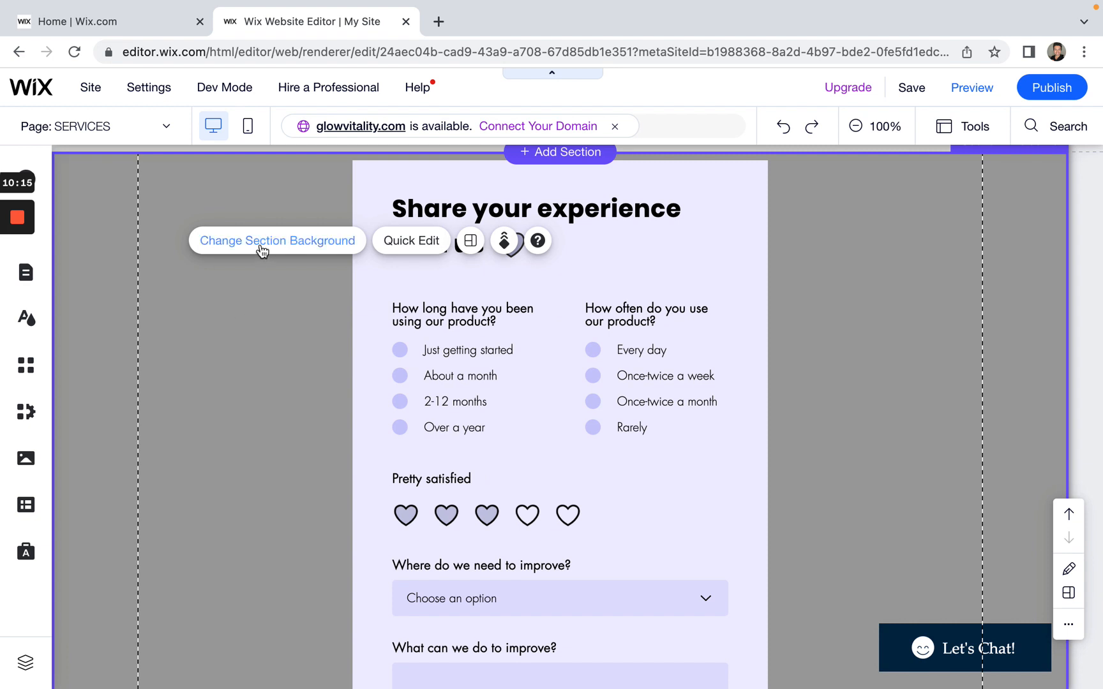
{"action": "left_click", "coordinate": [262, 251]}
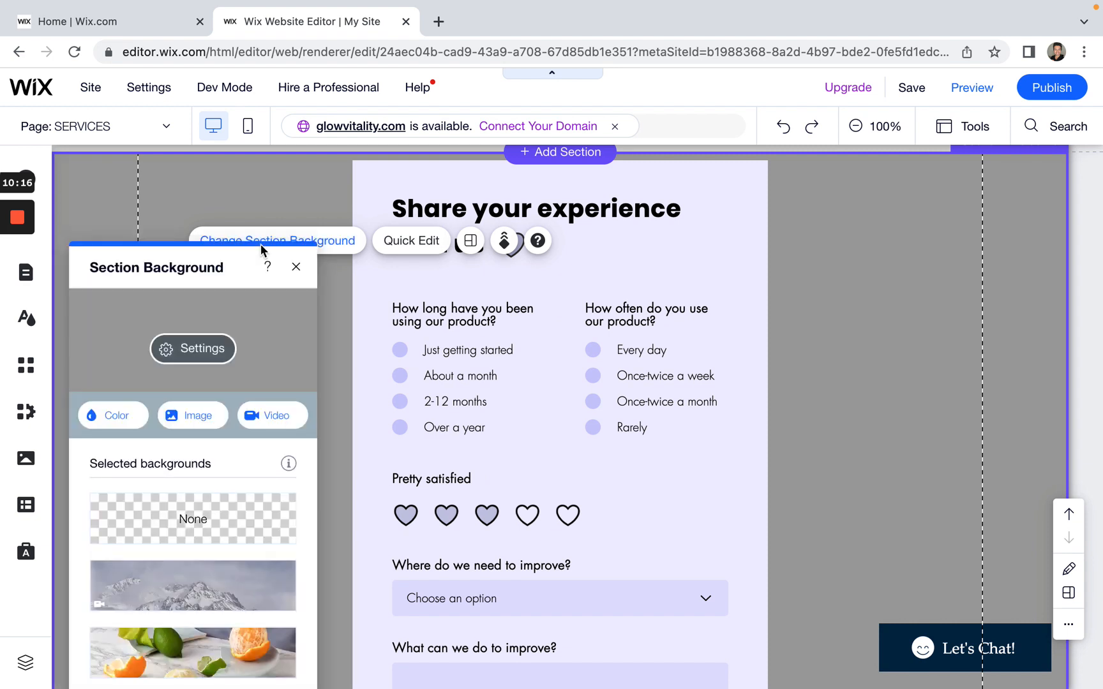
{"action": "left_click", "coordinate": [120, 416]}
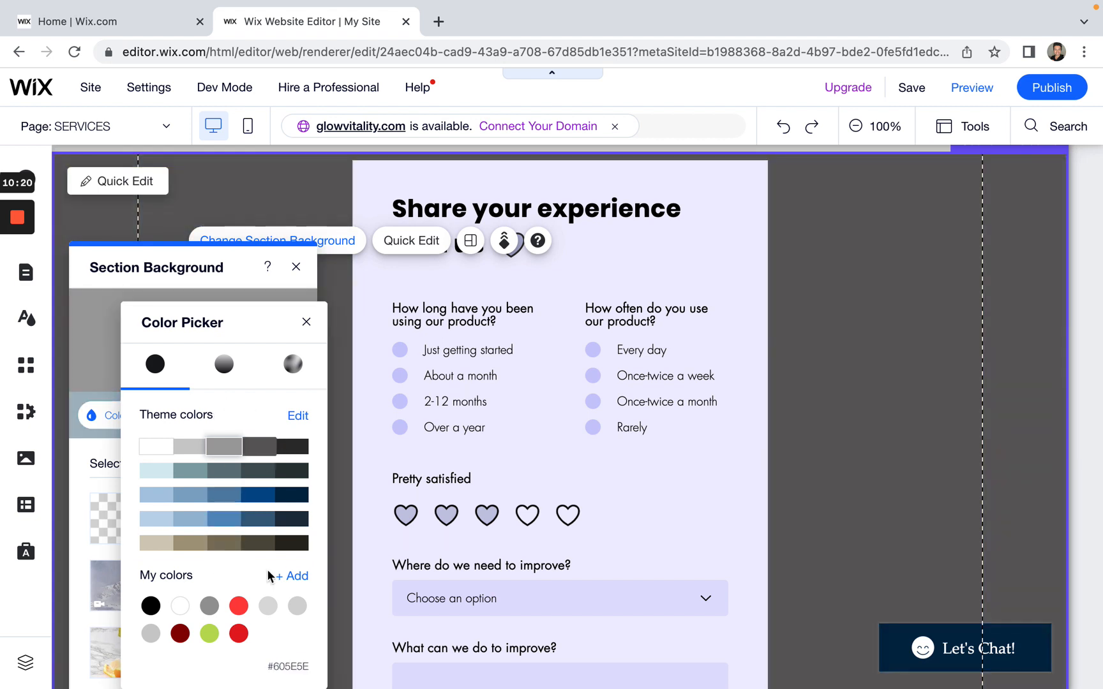
{"action": "left_click", "coordinate": [299, 578]}
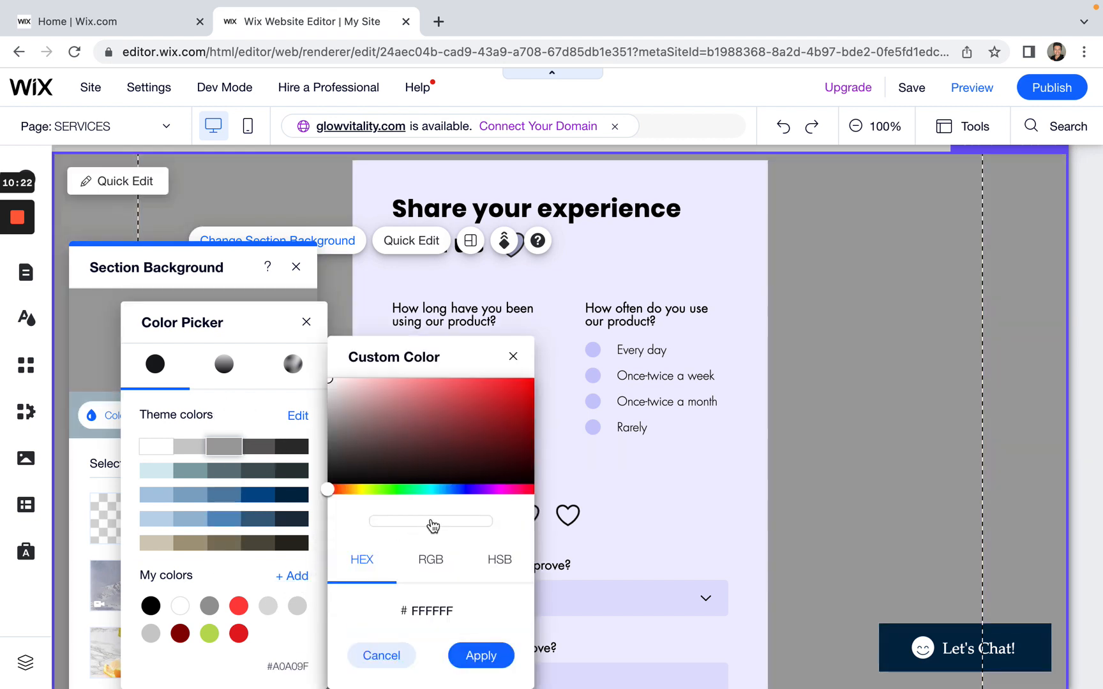
{"action": "left_click_drag", "start_coordinate": [328, 489], "coordinate": [483, 499]}
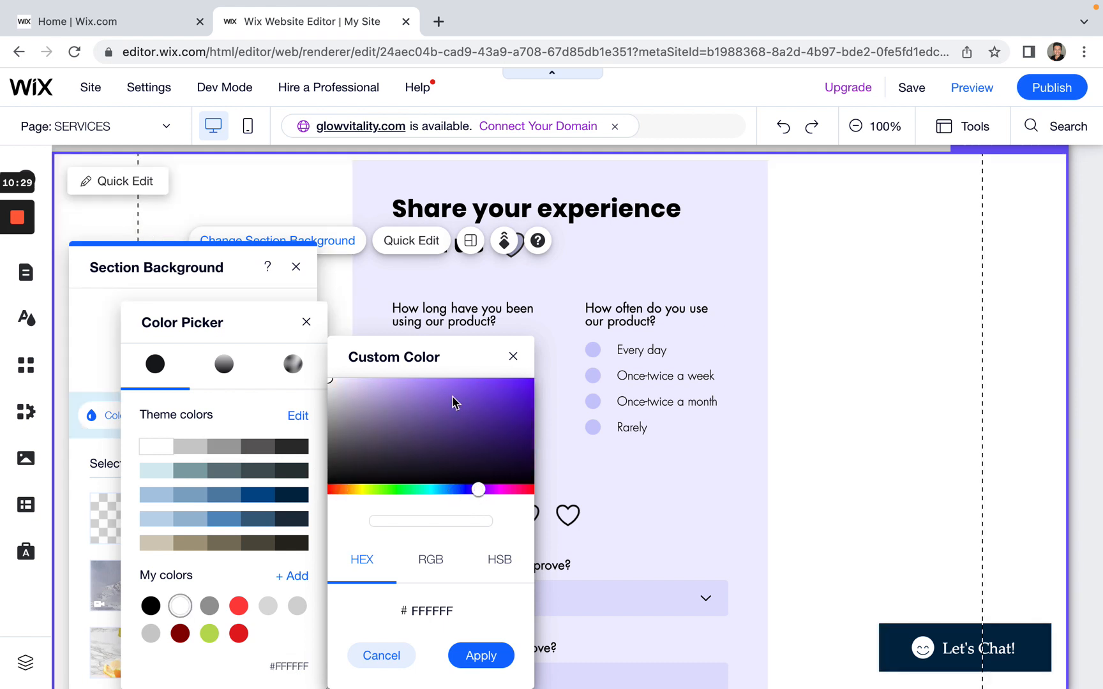
Step: Try several purple shades for the Welcome section's background, including #472B74, #CEC0E5, #917FAE, #58407E, #493171 and #5E4A7E
{"action": "left_click_drag", "start_coordinate": [446, 400], "coordinate": [460, 441]}
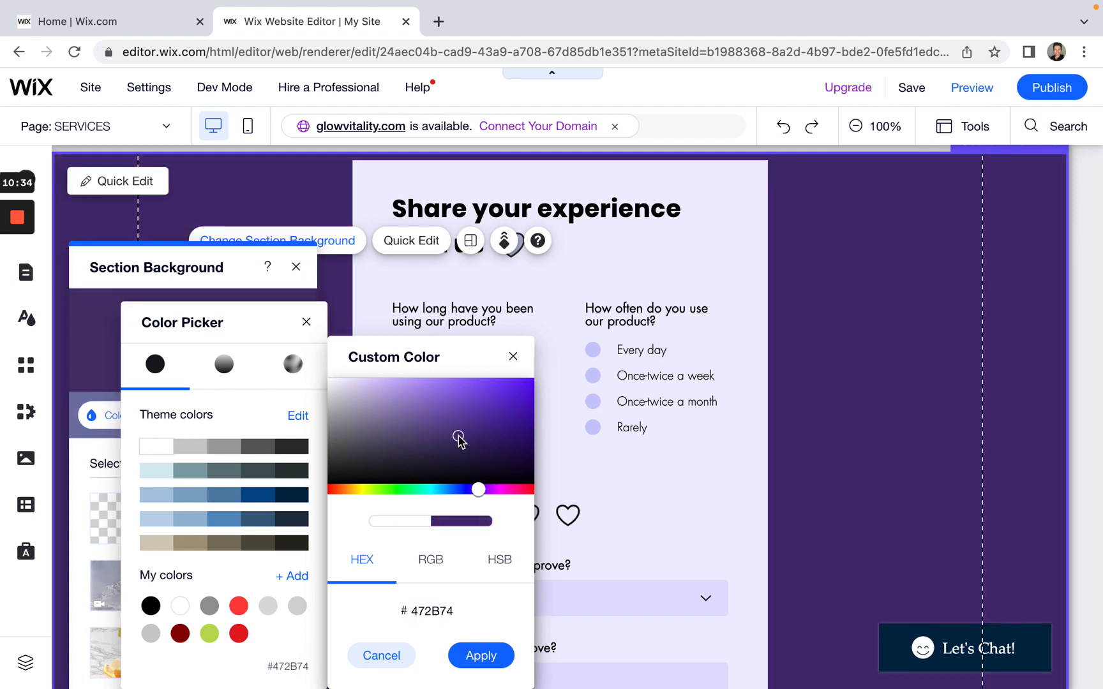
{"action": "left_click", "coordinate": [362, 389]}
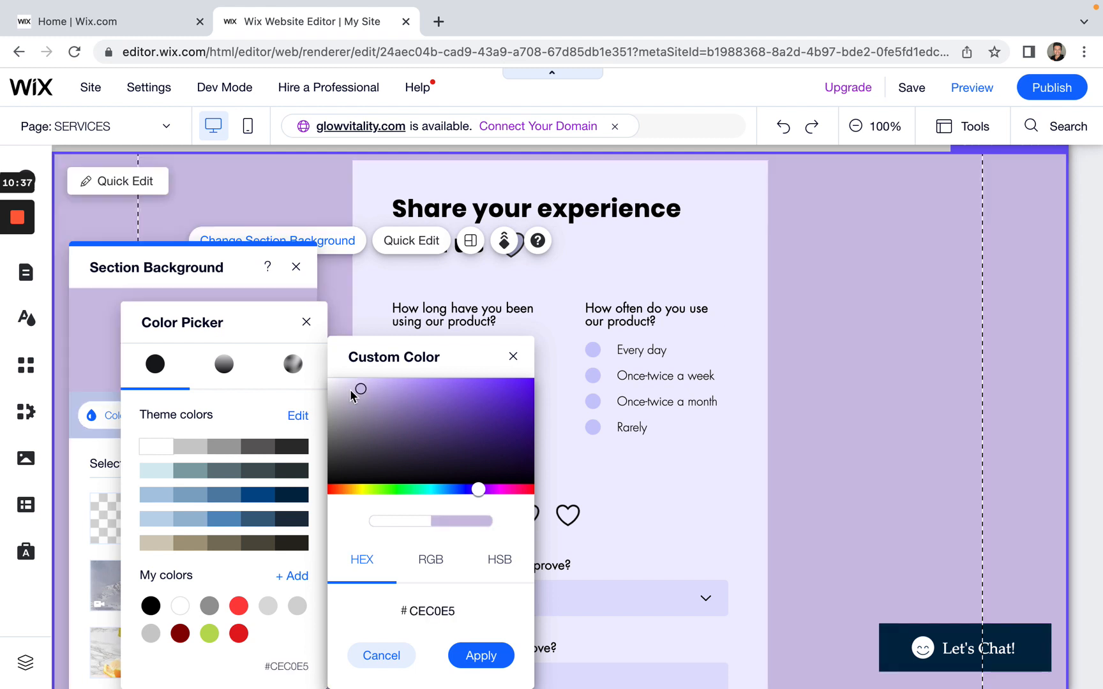
{"action": "left_click", "coordinate": [364, 397]}
{"action": "left_click", "coordinate": [383, 413]}
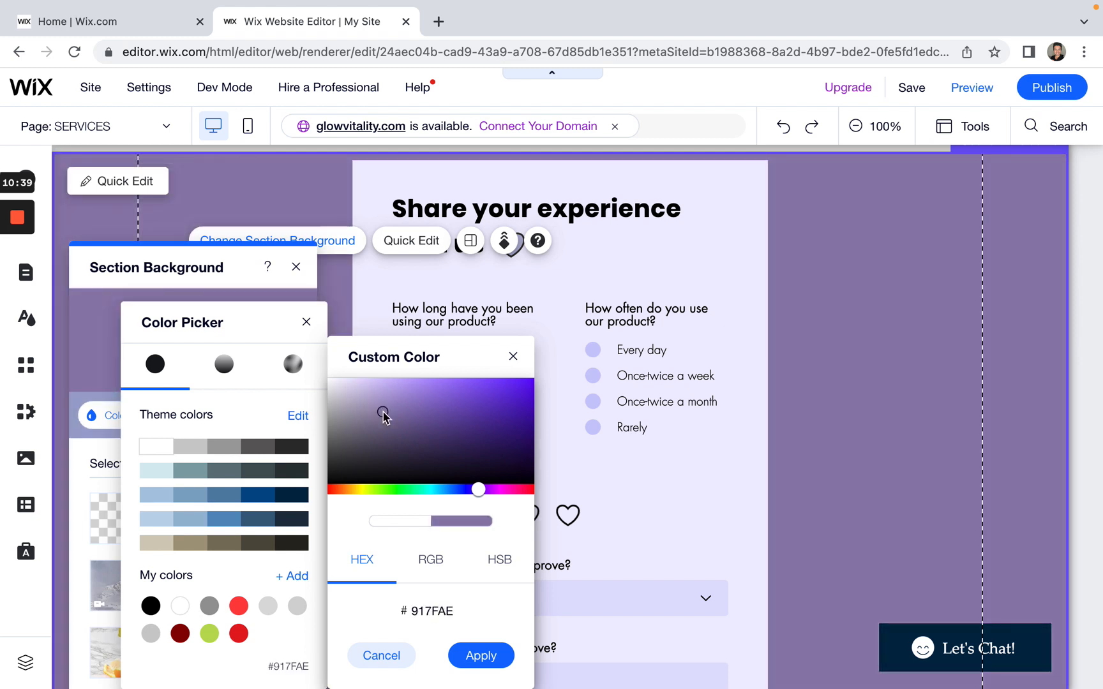
{"action": "left_click", "coordinate": [400, 426]}
{"action": "left_click", "coordinate": [428, 432]}
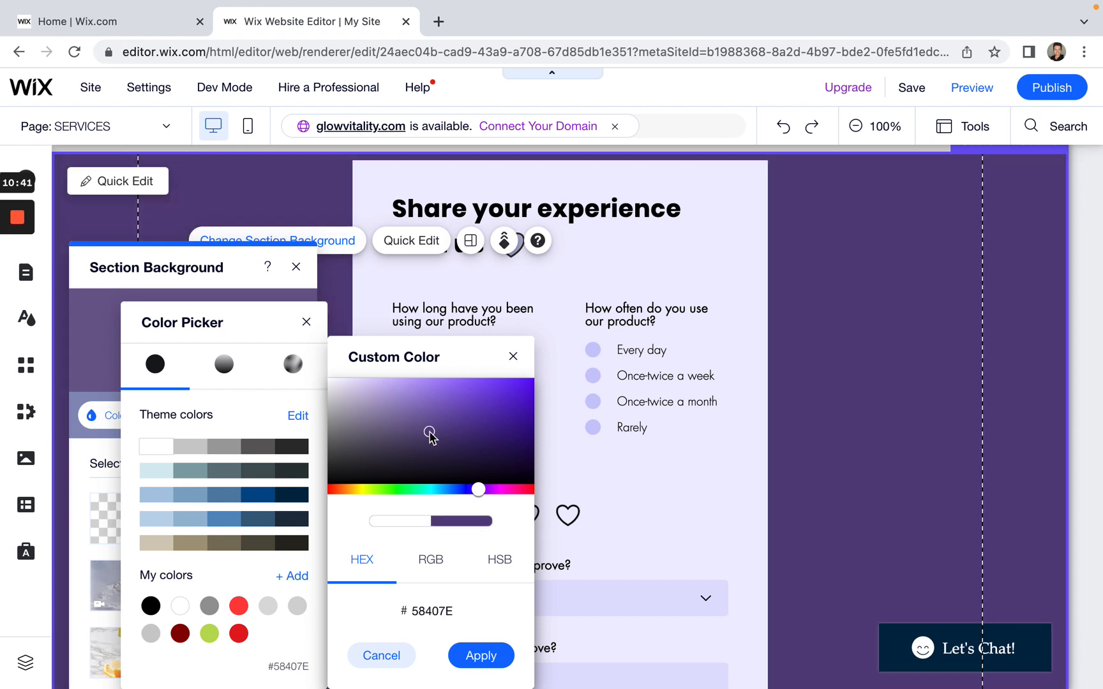
{"action": "left_click", "coordinate": [445, 441]}
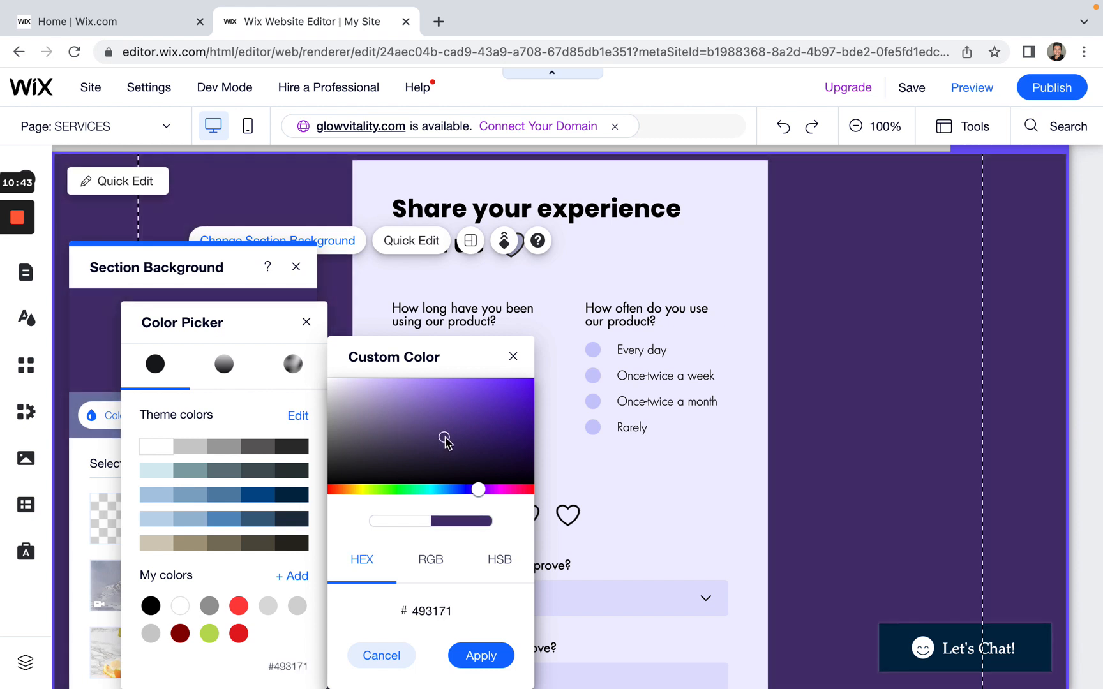
{"action": "left_click", "coordinate": [432, 453]}
{"action": "left_click", "coordinate": [413, 432]}
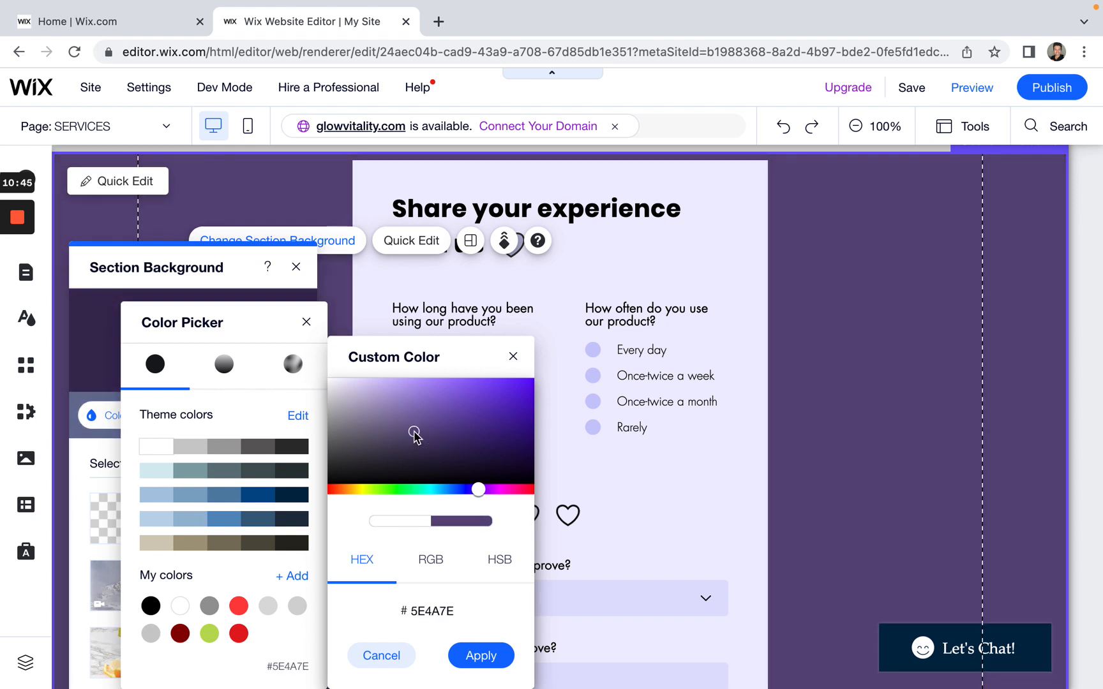
Step: Apply the dark purple #463561 as the Welcome section's background and close the background settings
{"action": "left_click", "coordinate": [421, 444]}
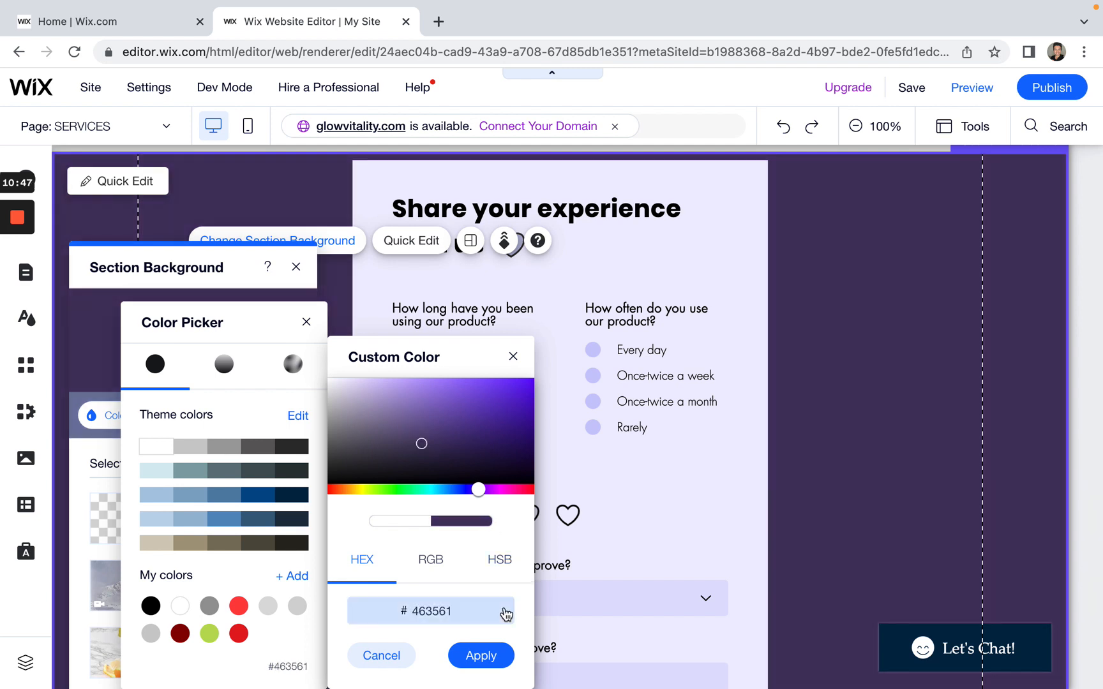
{"action": "left_click", "coordinate": [482, 657]}
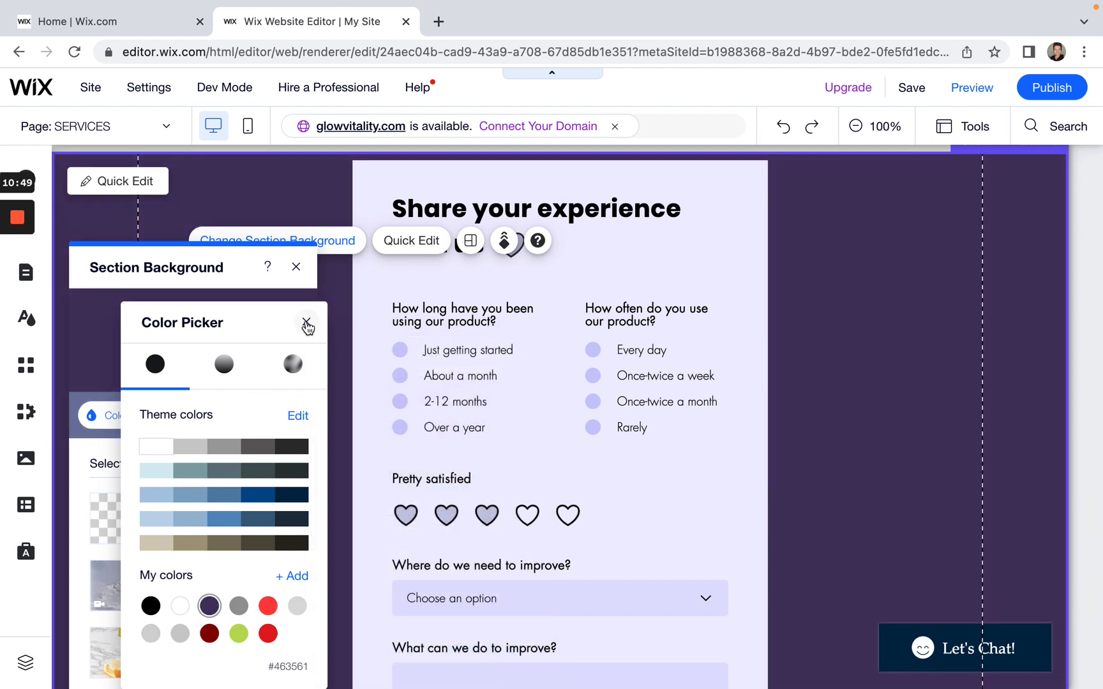
{"action": "left_click", "coordinate": [307, 322]}
{"action": "left_click", "coordinate": [296, 267]}
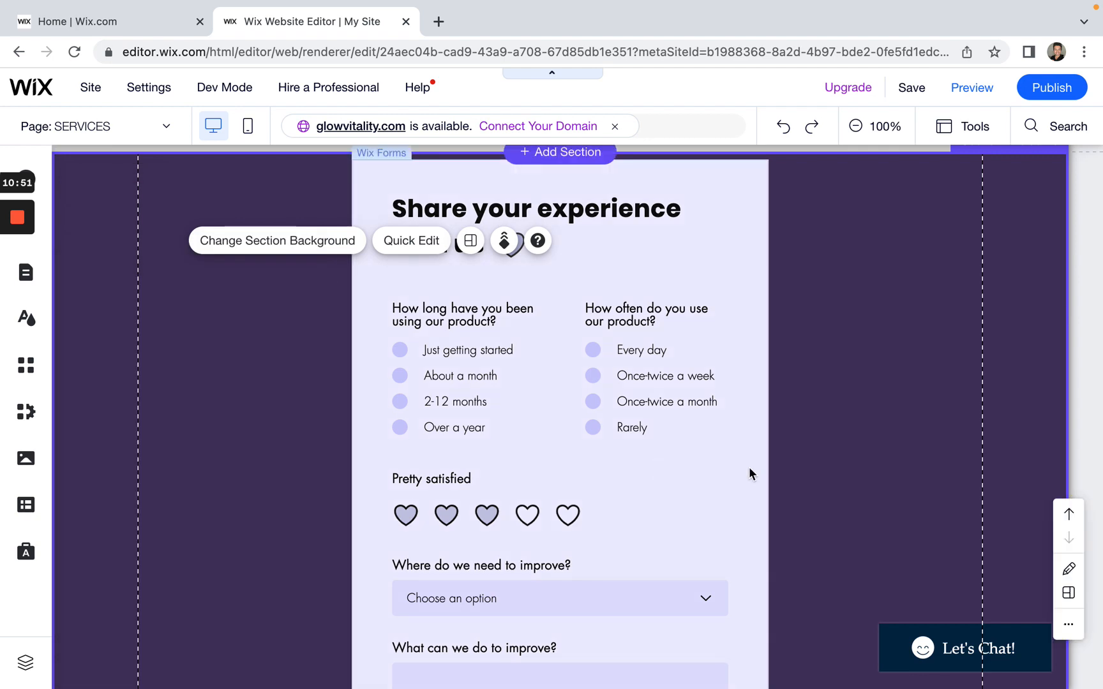
Step: Open the "Share your experience with us" form title for editing to view its text settings, and leave it again
{"action": "scroll", "coordinate": [812, 470], "scroll_direction": "up", "scroll_amount": 2}
{"action": "scroll", "coordinate": [812, 469], "scroll_direction": "down", "scroll_amount": 3}
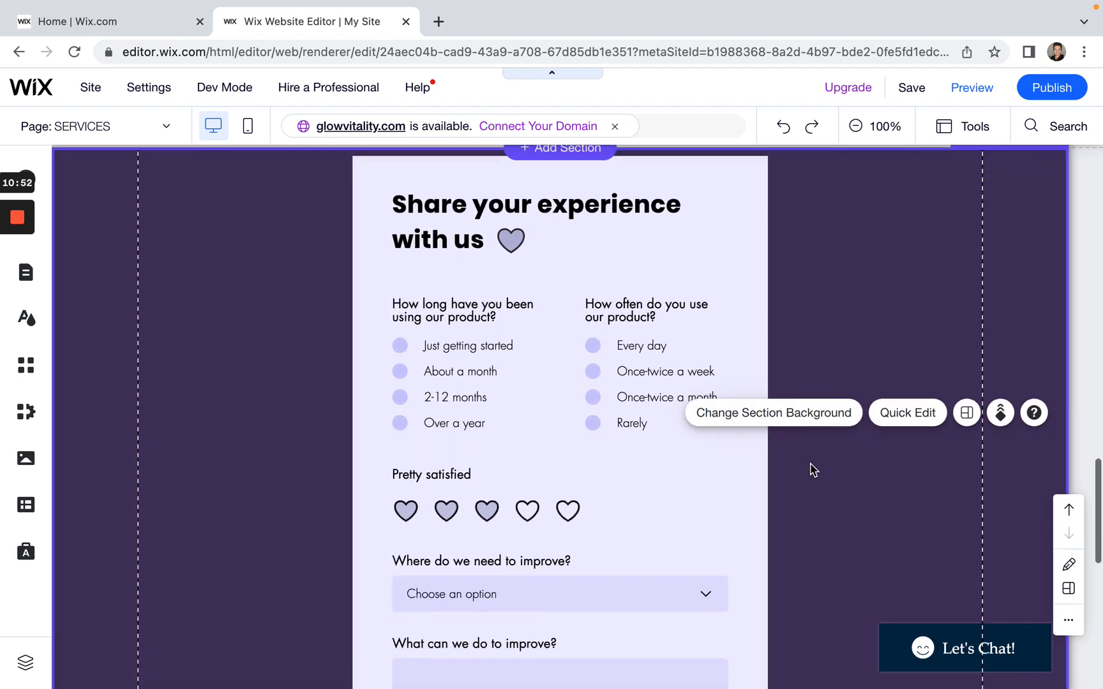
{"action": "scroll", "coordinate": [695, 306], "scroll_direction": "up", "scroll_amount": 1}
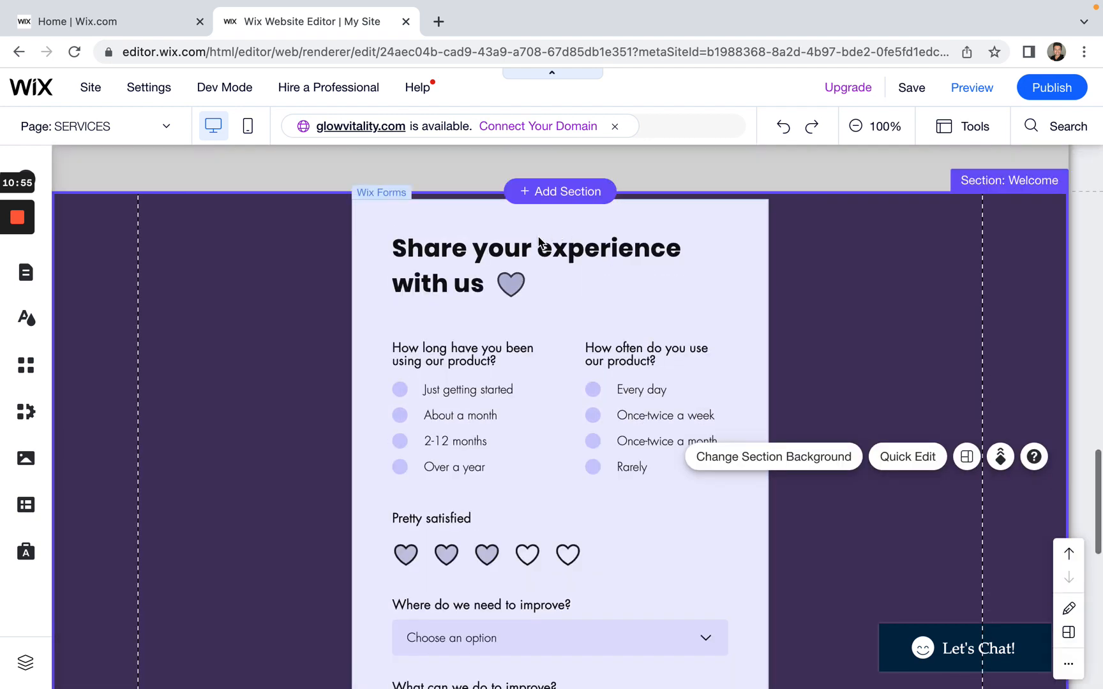
{"action": "left_click", "coordinate": [511, 258]}
{"action": "left_click", "coordinate": [511, 258]}
{"action": "double_click", "coordinate": [511, 258]}
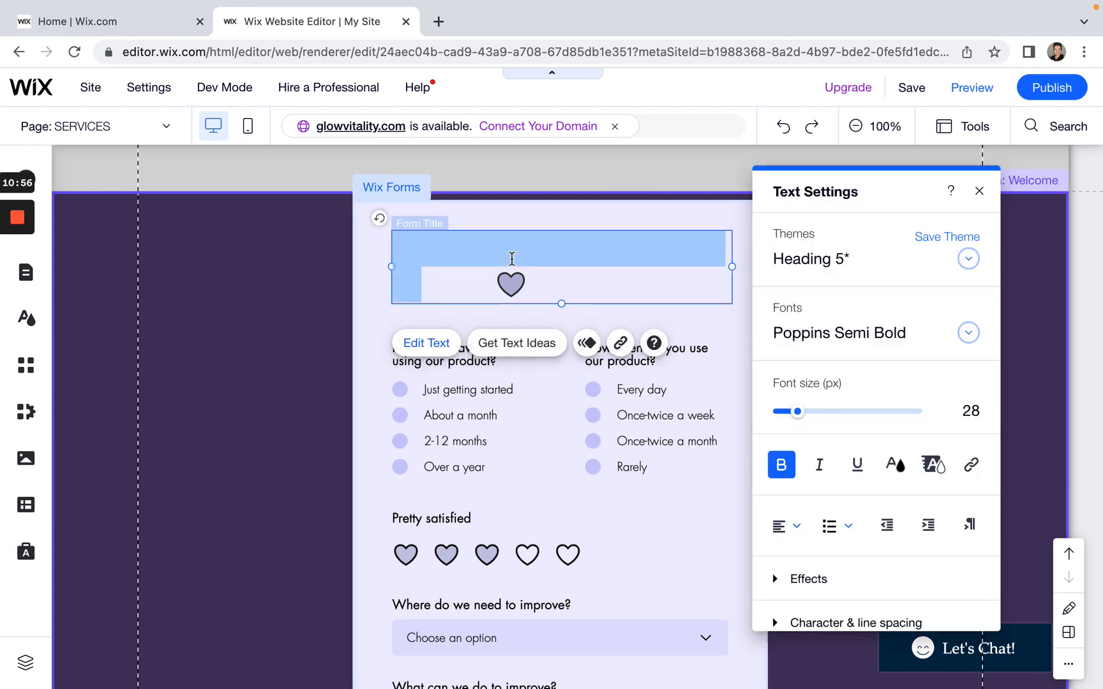
{"action": "left_click", "coordinate": [321, 450]}
{"action": "scroll", "coordinate": [315, 487], "scroll_direction": "down", "scroll_amount": 1}
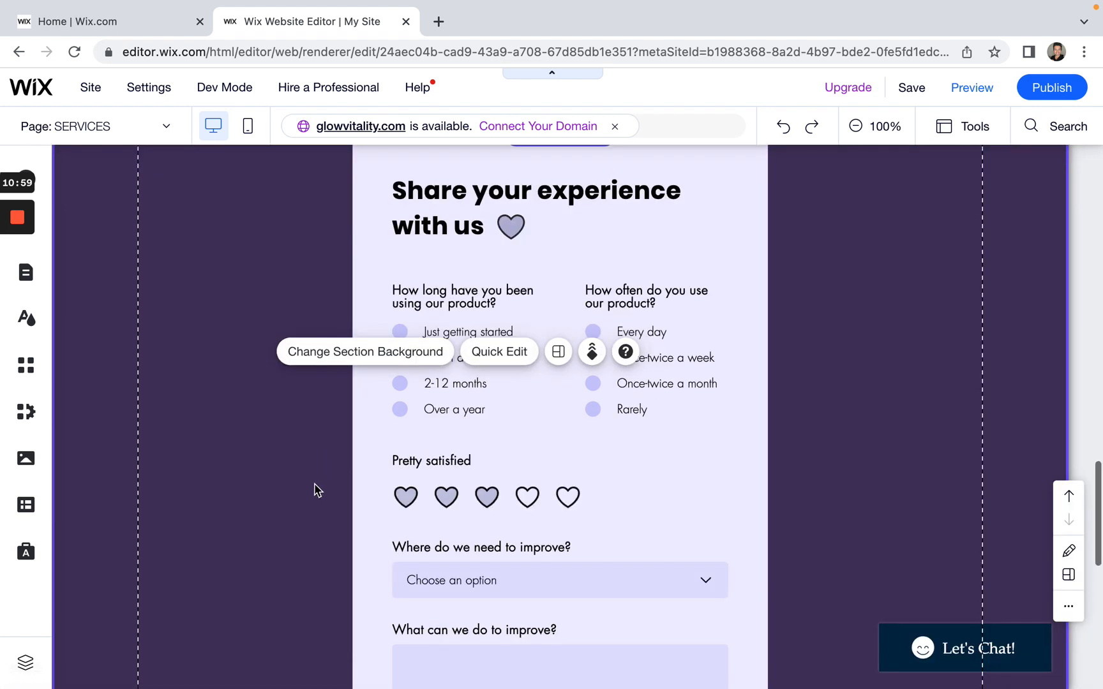
Step: Widen the feedback form on both sides so it spans the area between the section's two vertical gridlines
{"action": "left_click", "coordinate": [365, 477]}
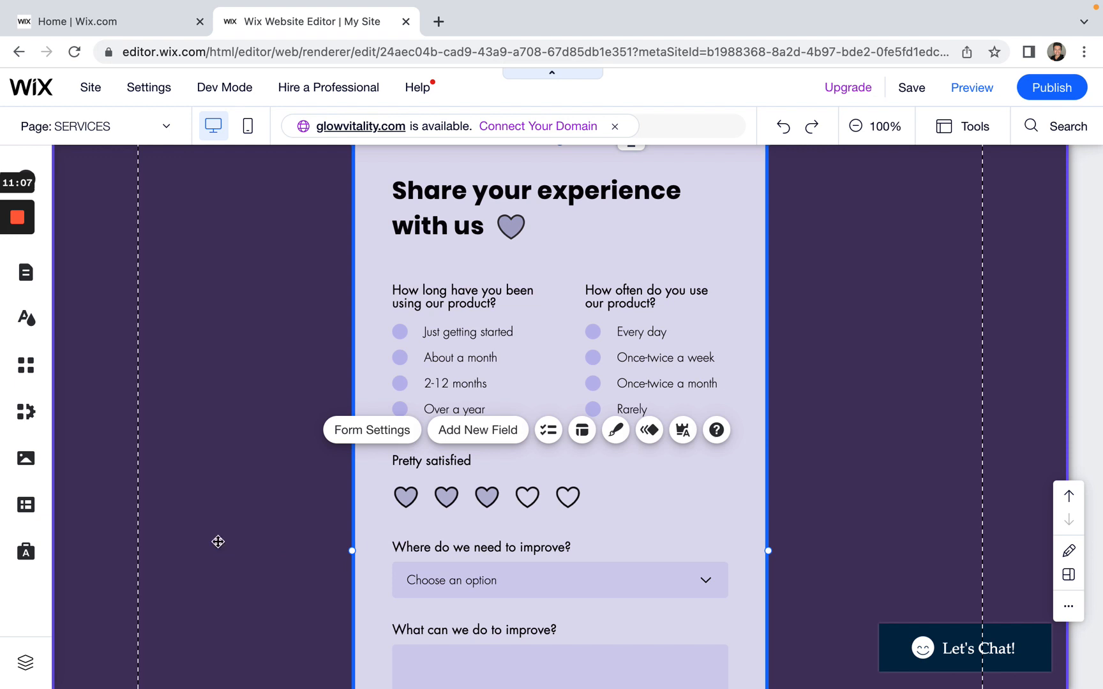
{"action": "left_click_drag", "start_coordinate": [218, 542], "coordinate": [138, 540]}
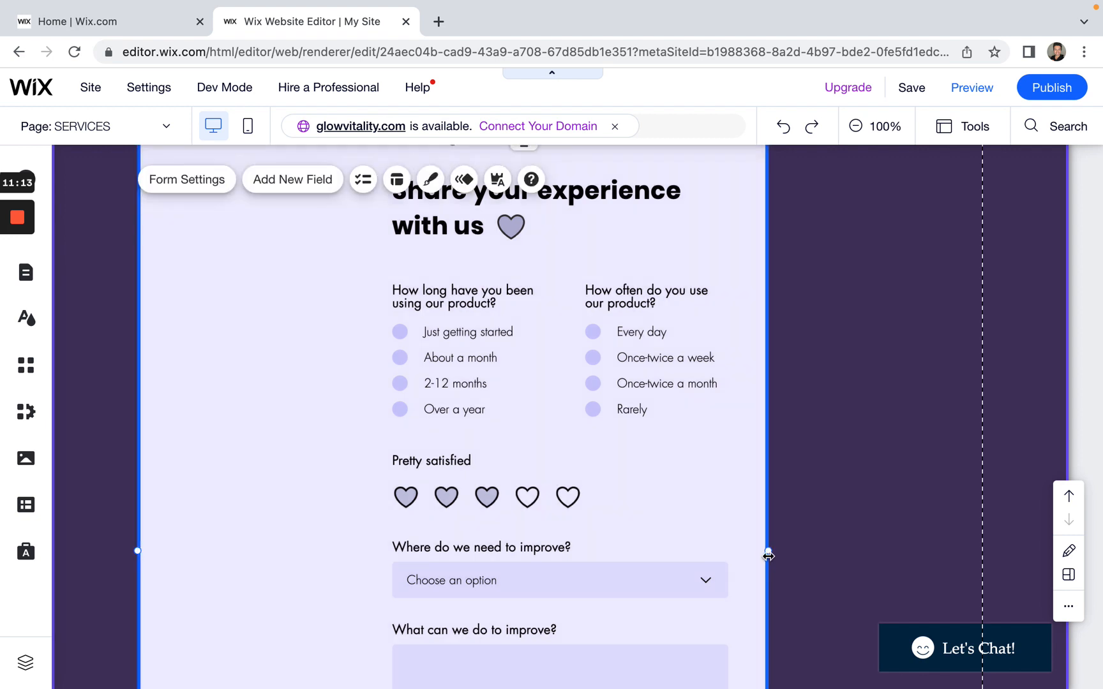
{"action": "left_click_drag", "start_coordinate": [768, 553], "coordinate": [986, 547]}
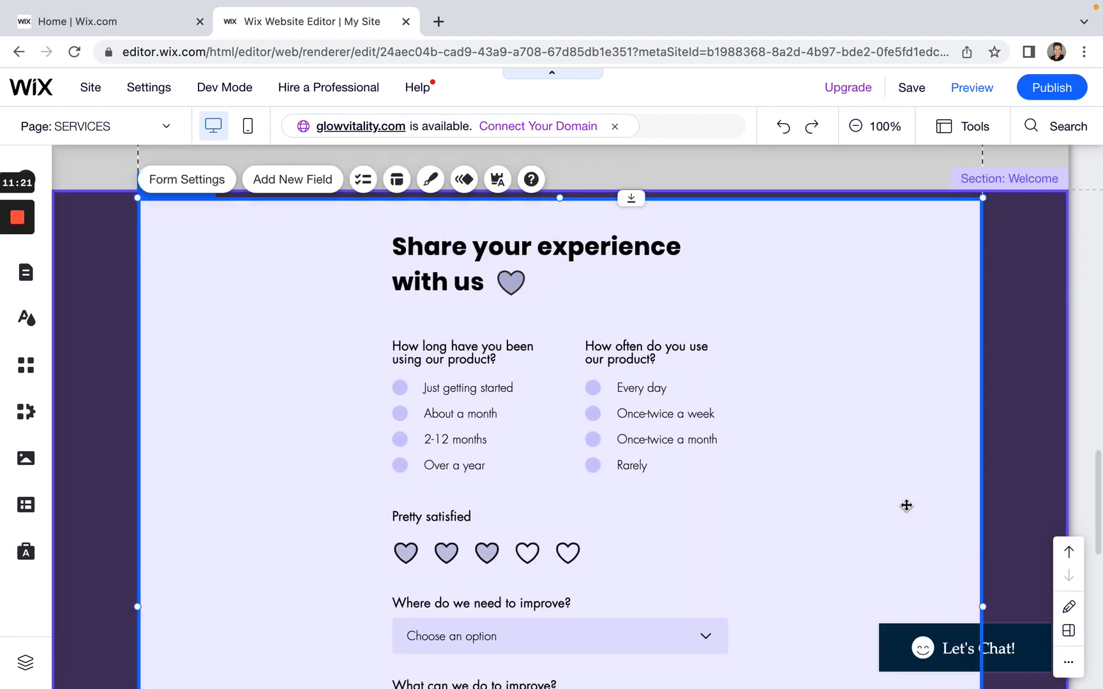
{"action": "scroll", "coordinate": [906, 505], "scroll_direction": "down", "scroll_amount": 1}
{"action": "scroll", "coordinate": [313, 483], "scroll_direction": "down", "scroll_amount": 3}
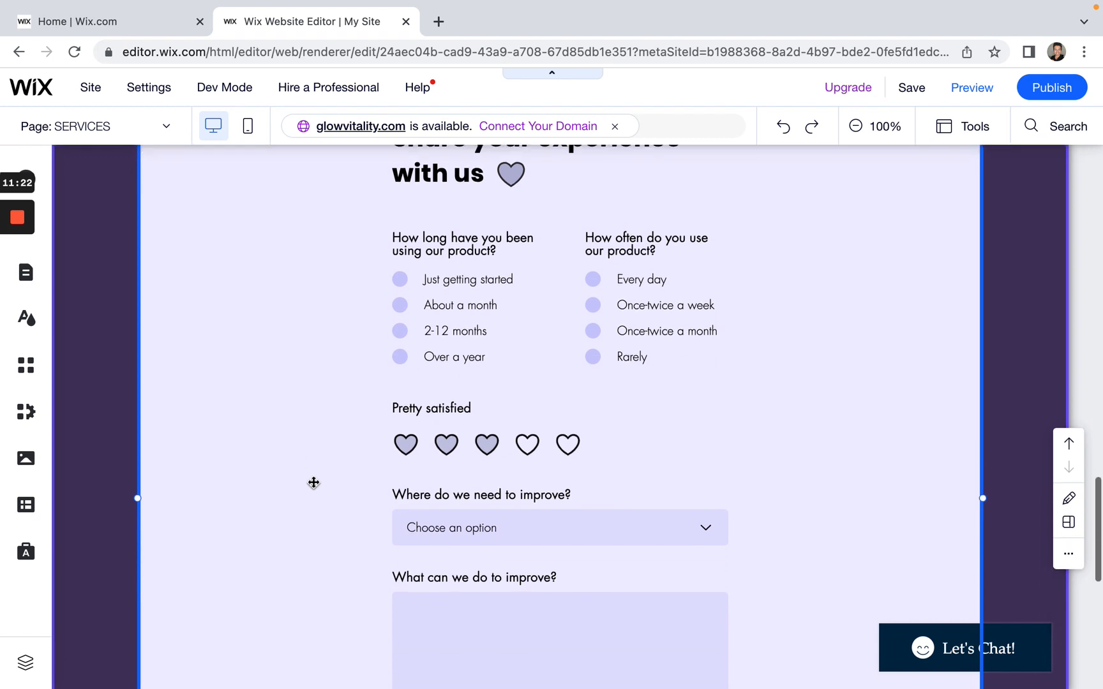
{"action": "scroll", "coordinate": [313, 482], "scroll_direction": "up", "scroll_amount": 4}
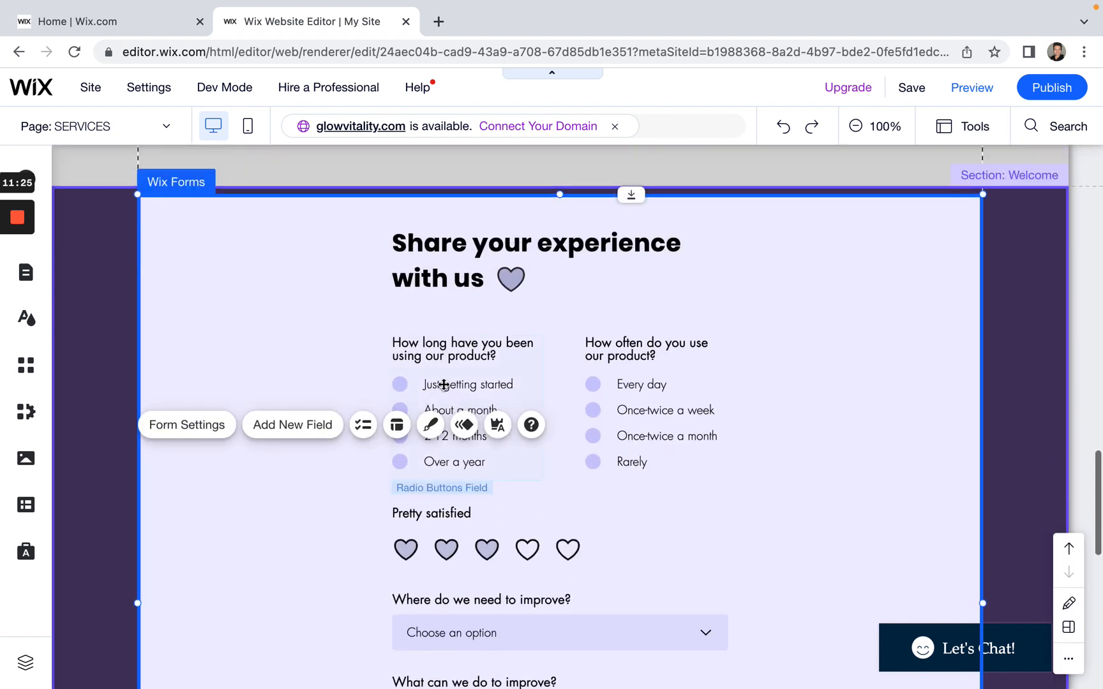
Step: Select the form's radio button questions and rating field in turn to examine their editing options, and deselect them
{"action": "left_click", "coordinate": [437, 395]}
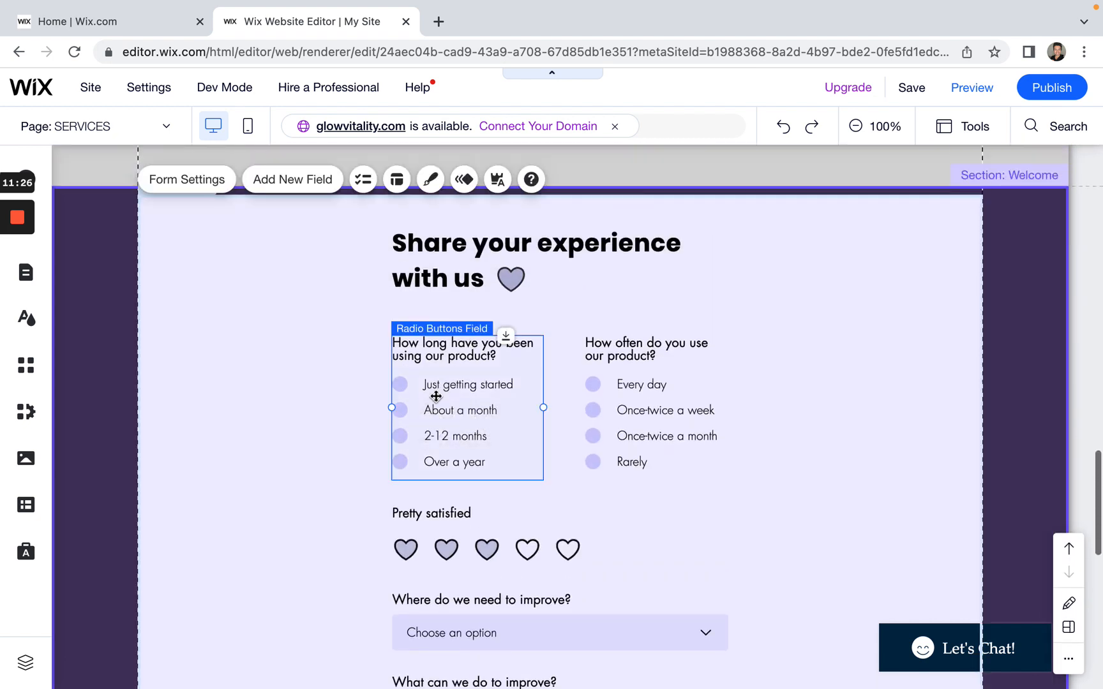
{"action": "left_click", "coordinate": [613, 401]}
{"action": "left_click", "coordinate": [440, 524]}
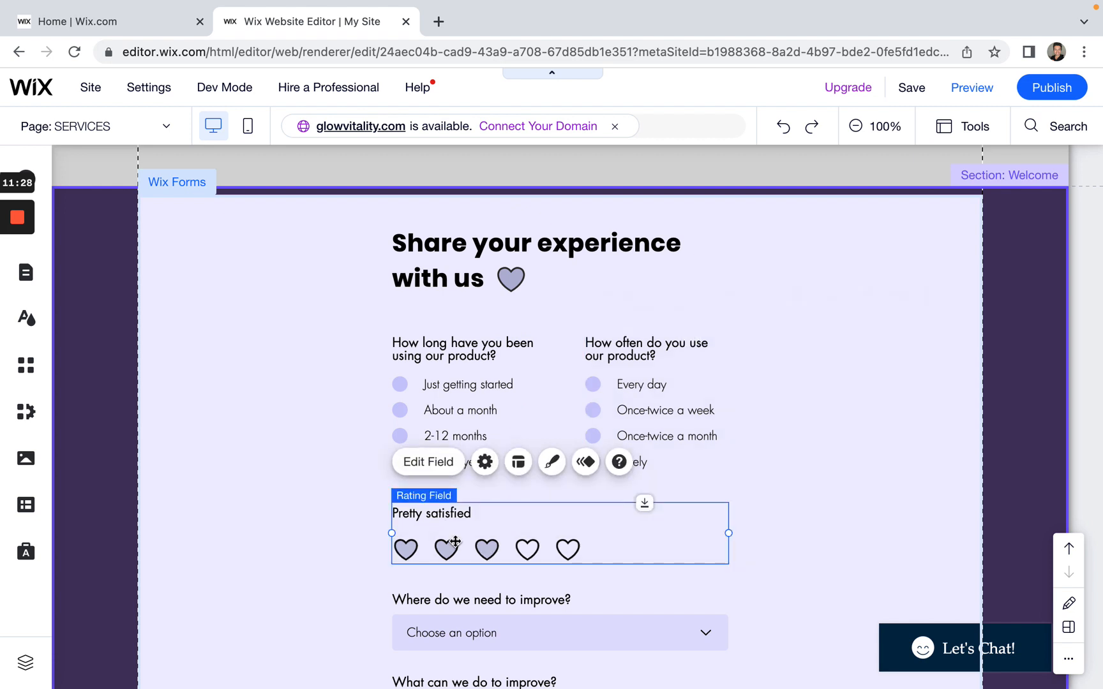
{"action": "left_click", "coordinate": [490, 401]}
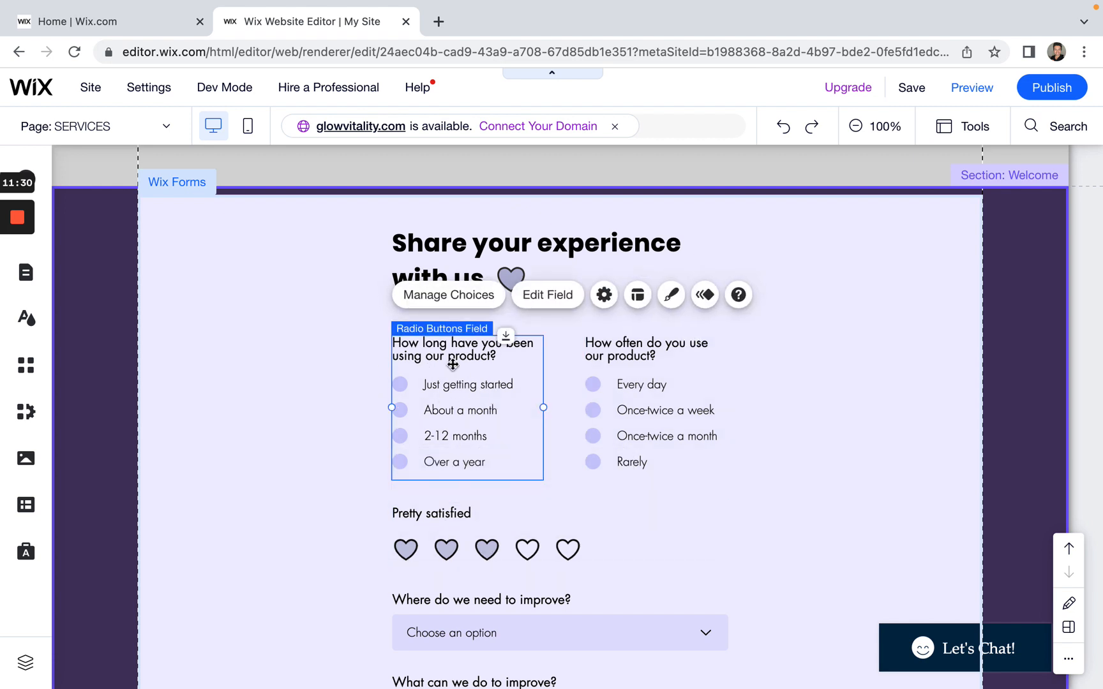
{"action": "scroll", "coordinate": [840, 442], "scroll_direction": "down", "scroll_amount": 2}
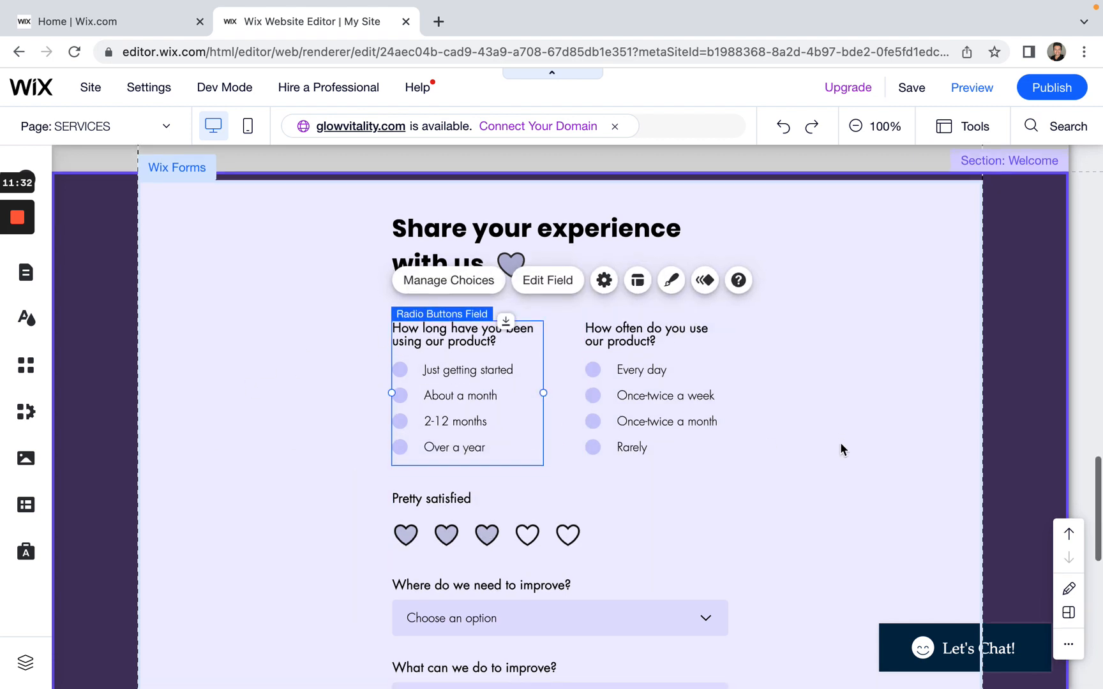
{"action": "left_click", "coordinate": [1019, 479]}
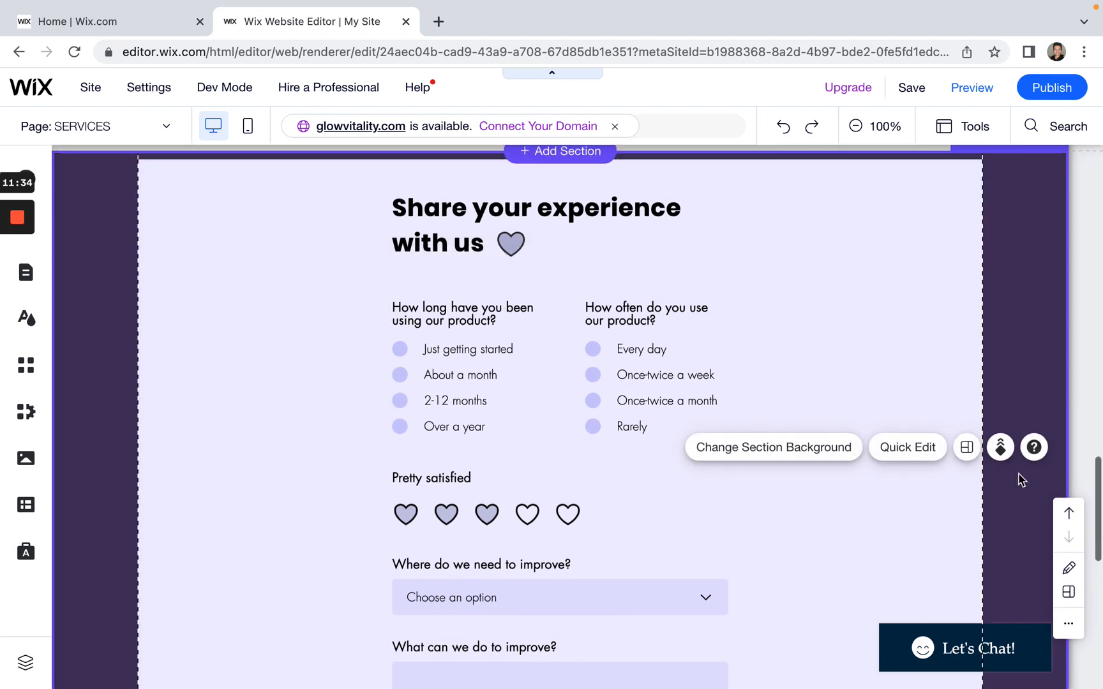
Step: Replace the feedback form's title "Share your experience with us" with "Fitness Intake Form" and leave text editing
{"action": "scroll", "coordinate": [1022, 466], "scroll_direction": "up", "scroll_amount": 3}
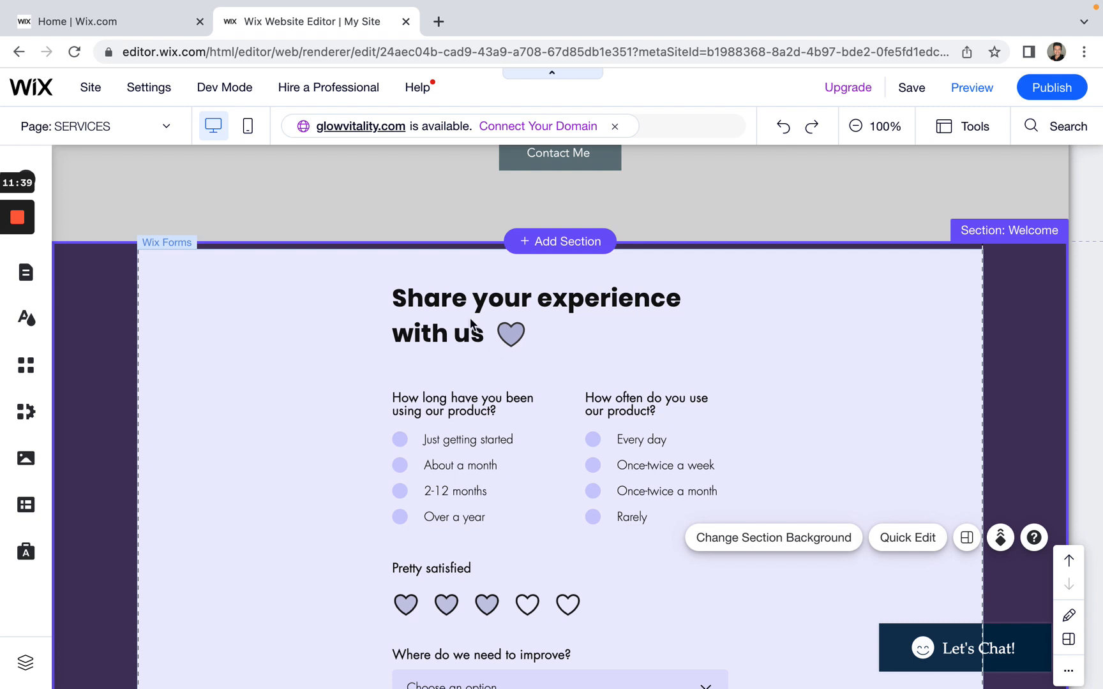
{"action": "left_click", "coordinate": [493, 306]}
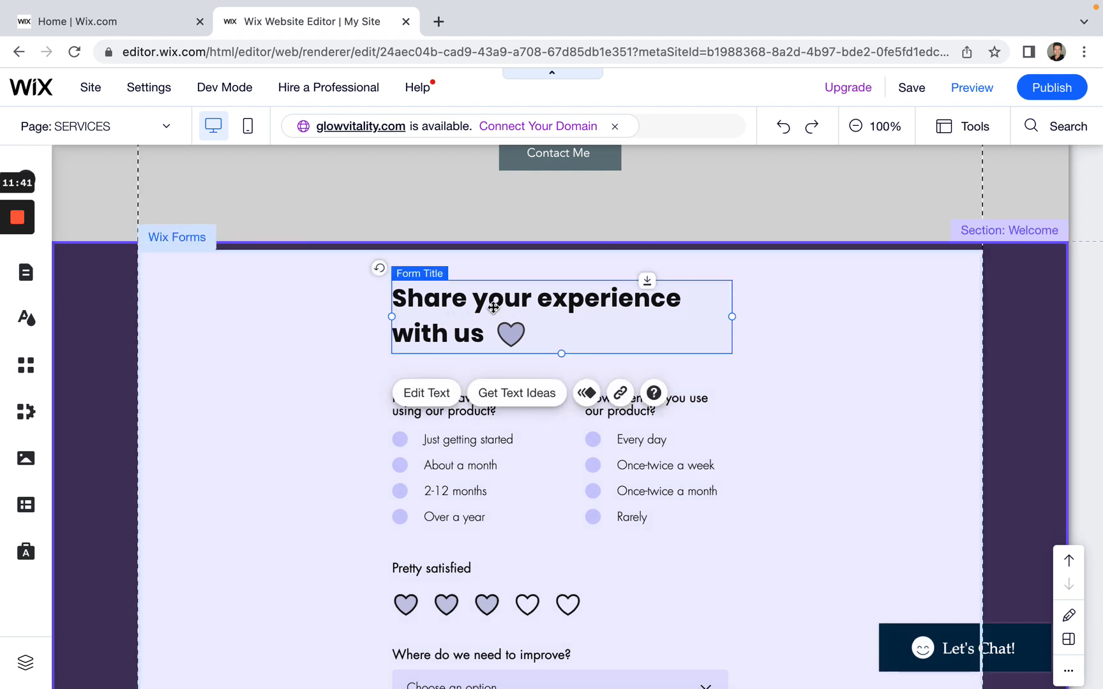
{"action": "double_click", "coordinate": [492, 306]}
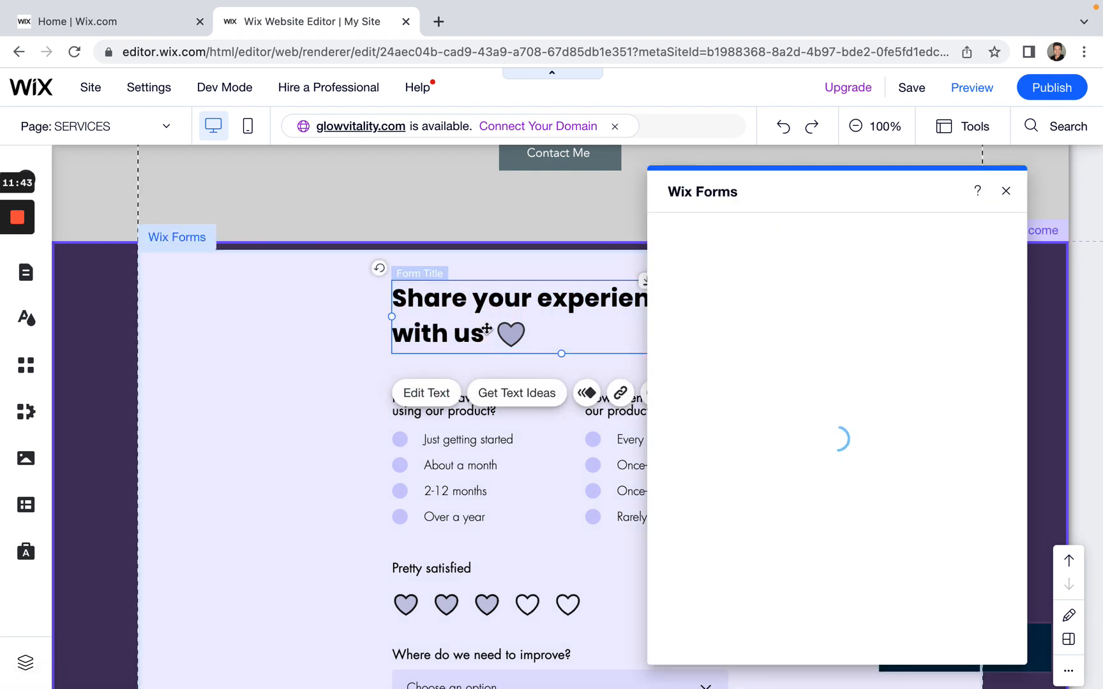
{"action": "double_click", "coordinate": [486, 328]}
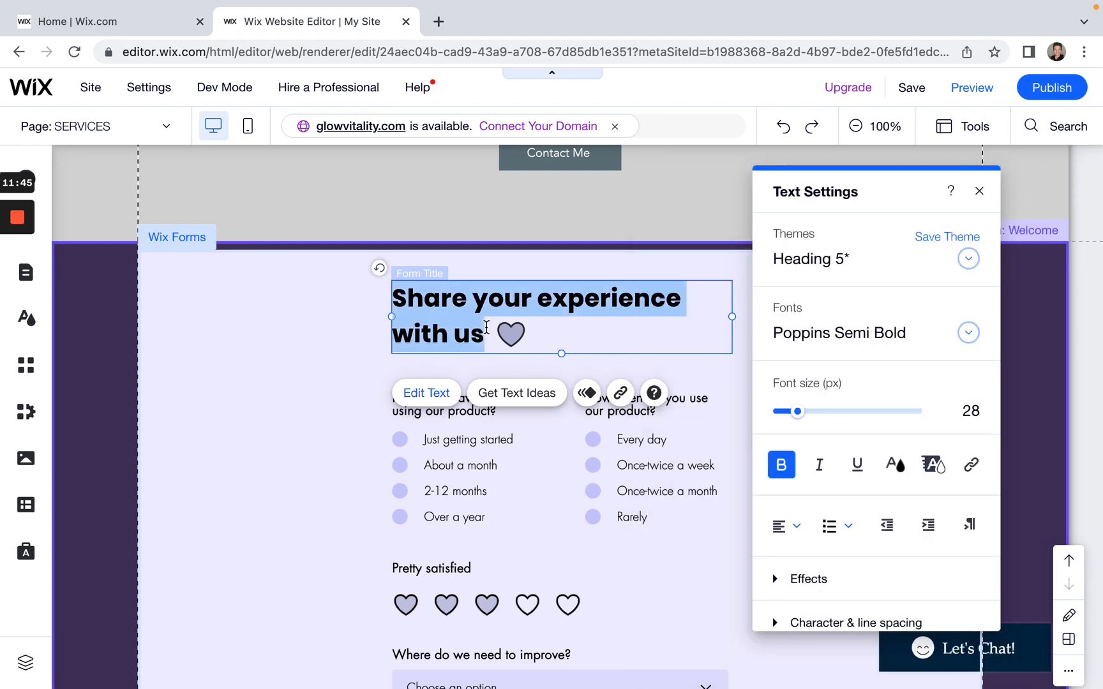
{"action": "key", "text": "BackSpace"}
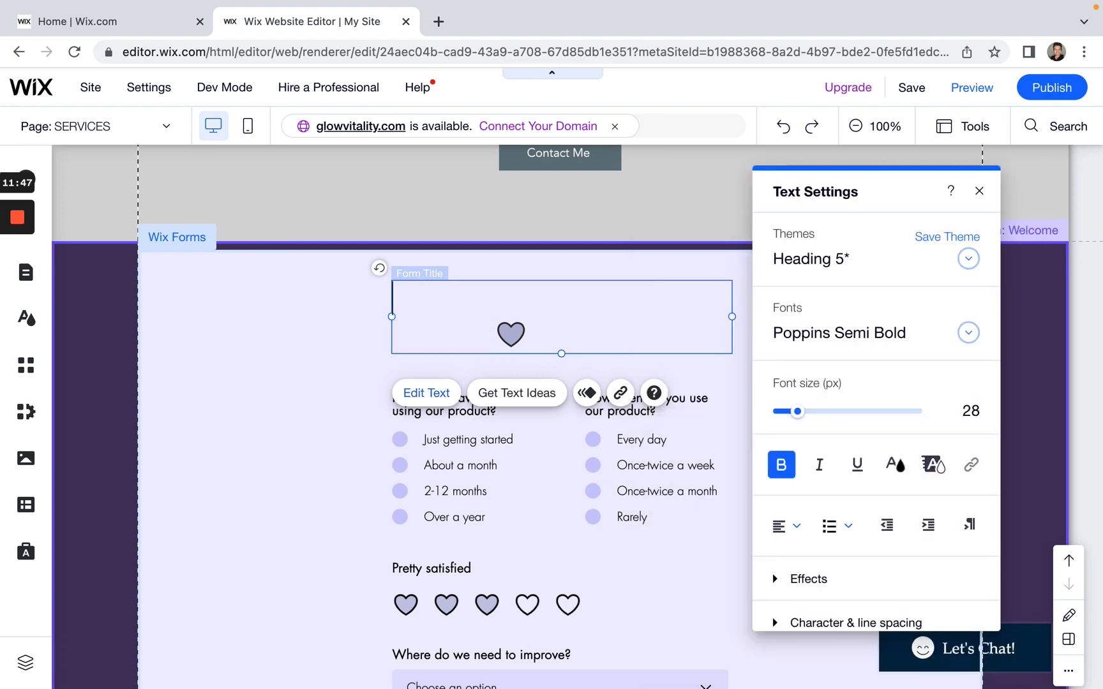
{"action": "type", "text": "Fitne"}
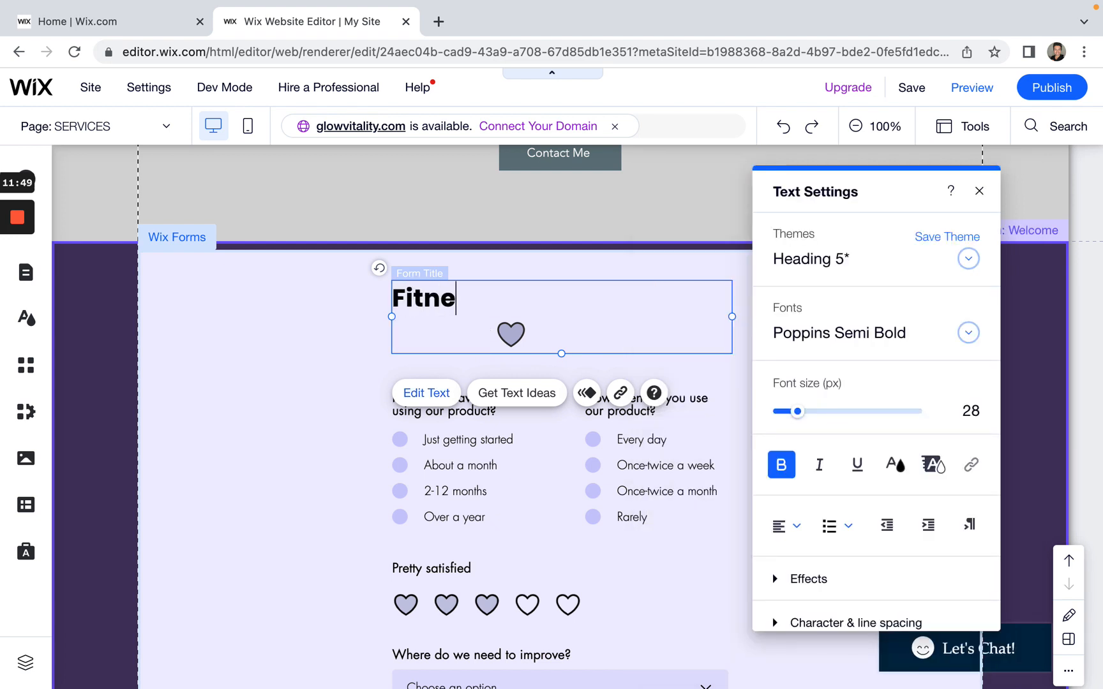
{"action": "type", "text": "ss Intake"}
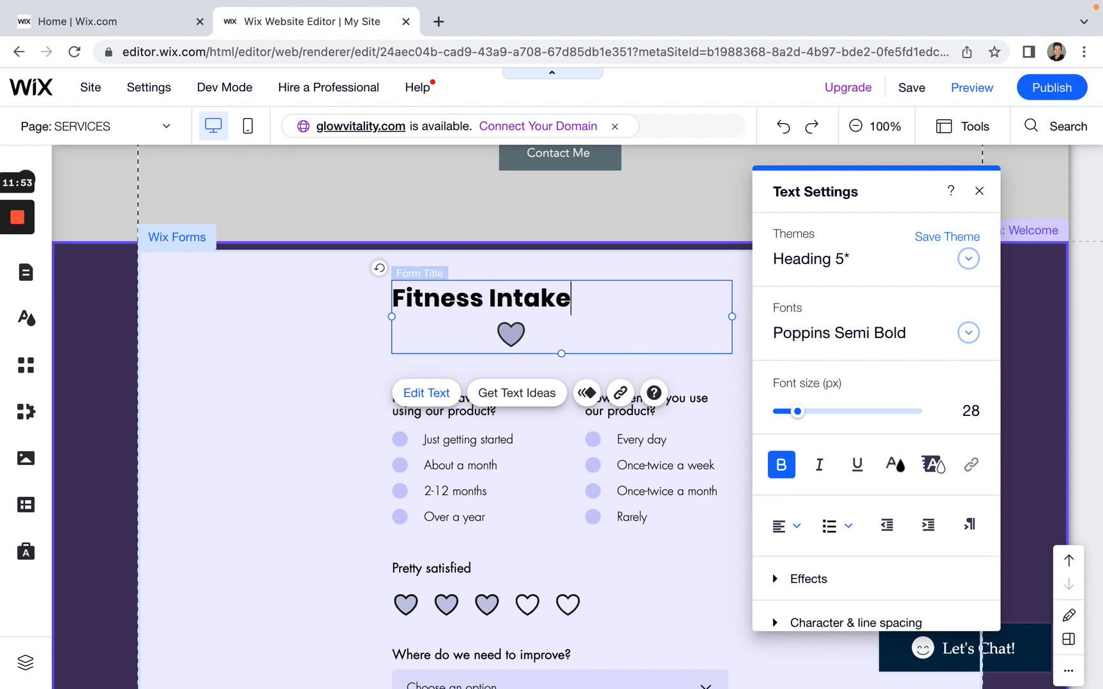
{"action": "type", "text": " Firm"}
{"action": "key", "text": "BackSpace"}
{"action": "key", "text": "BackSpace"}
{"action": "key", "text": "BackSpace"}
{"action": "type", "text": "orm"}
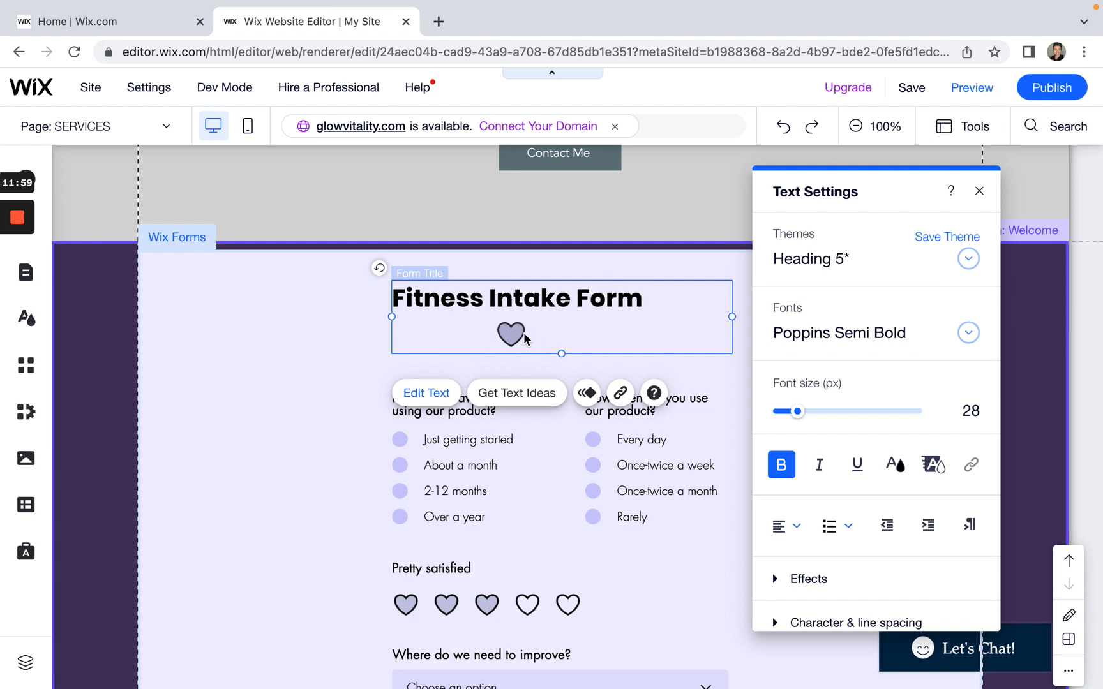
{"action": "double_click", "coordinate": [629, 301]}
{"action": "left_click", "coordinate": [580, 334]}
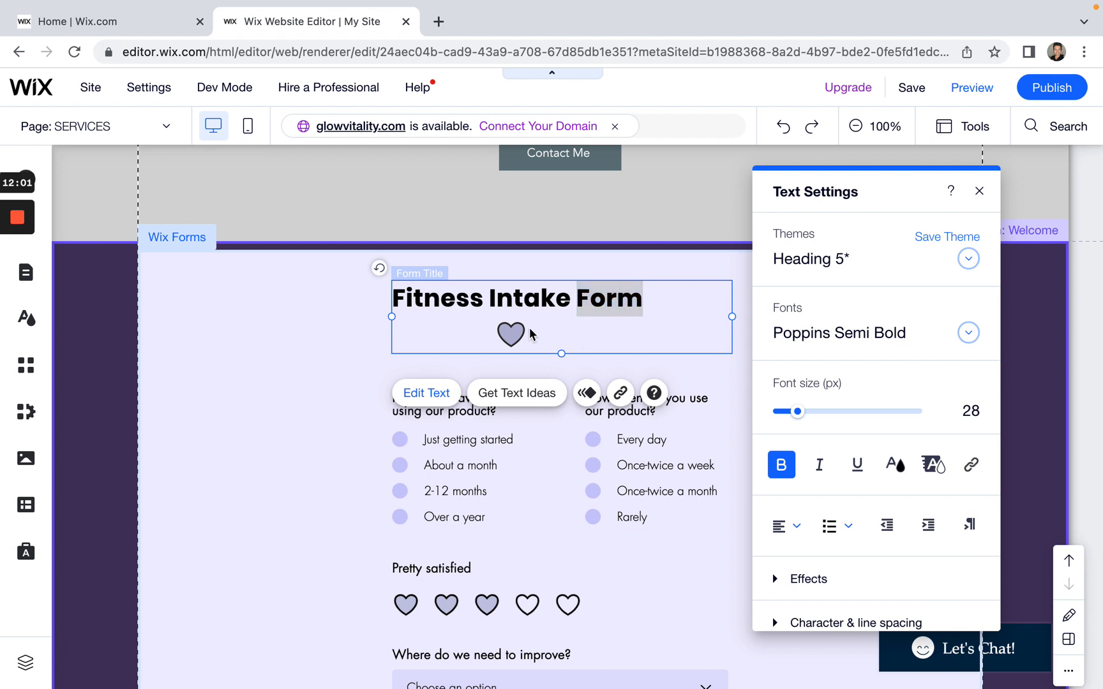
{"action": "left_click", "coordinate": [647, 292]}
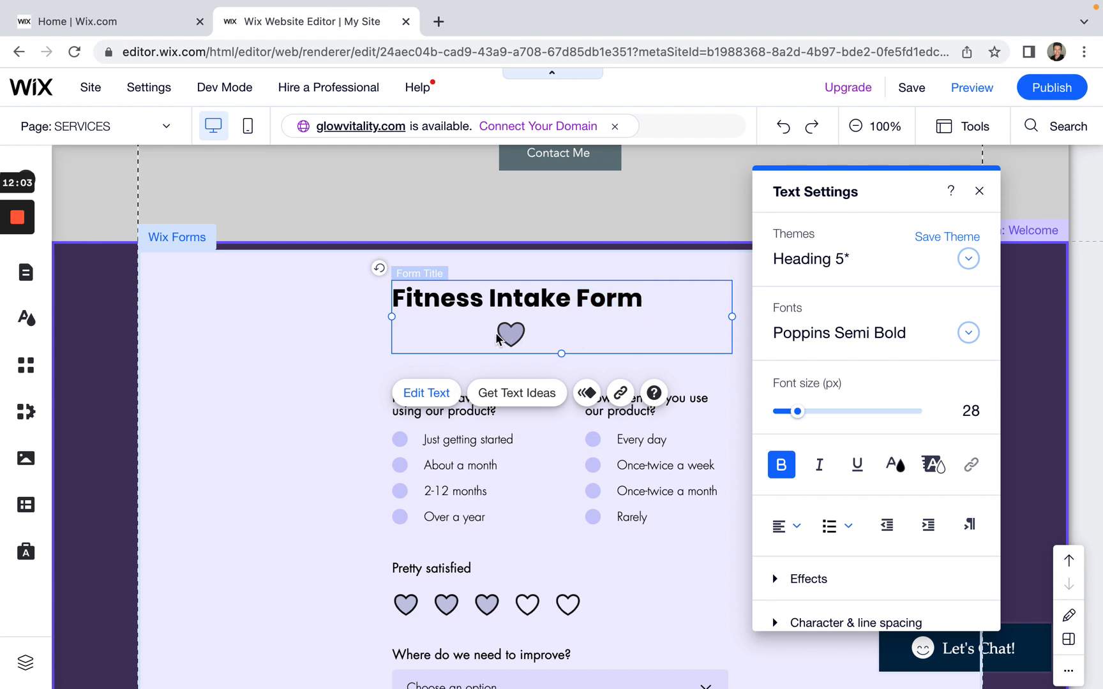
{"action": "left_click", "coordinate": [300, 417]}
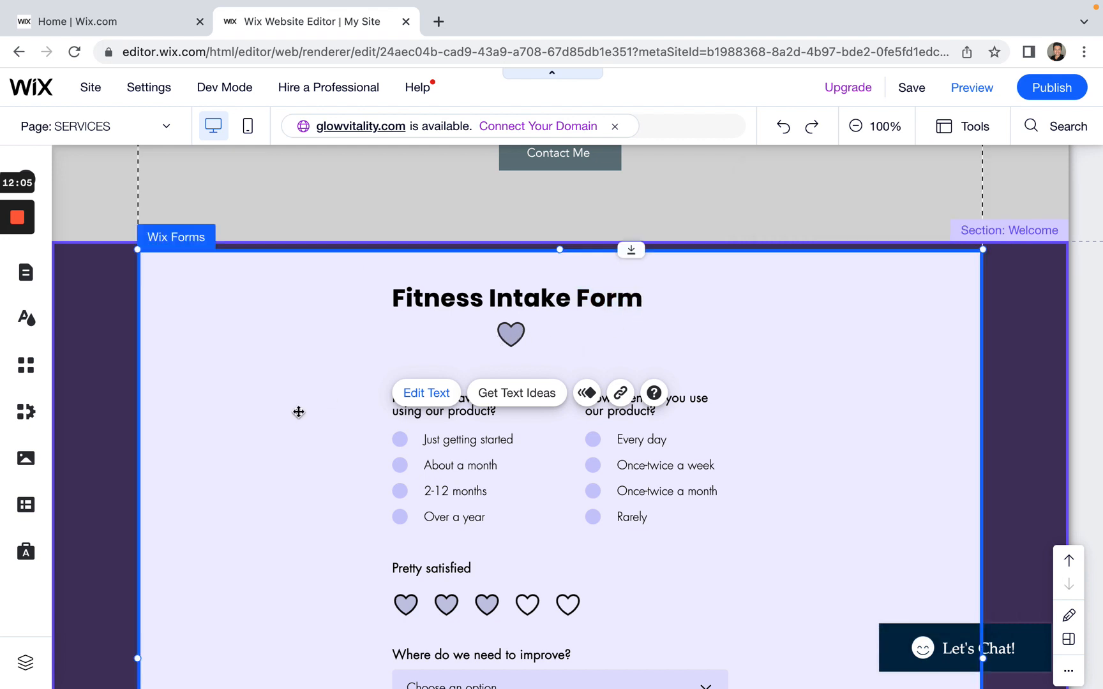
Step: Delete the heart graphic below the form title and shorten the title's text box to fit a single line
{"action": "left_click", "coordinate": [508, 331]}
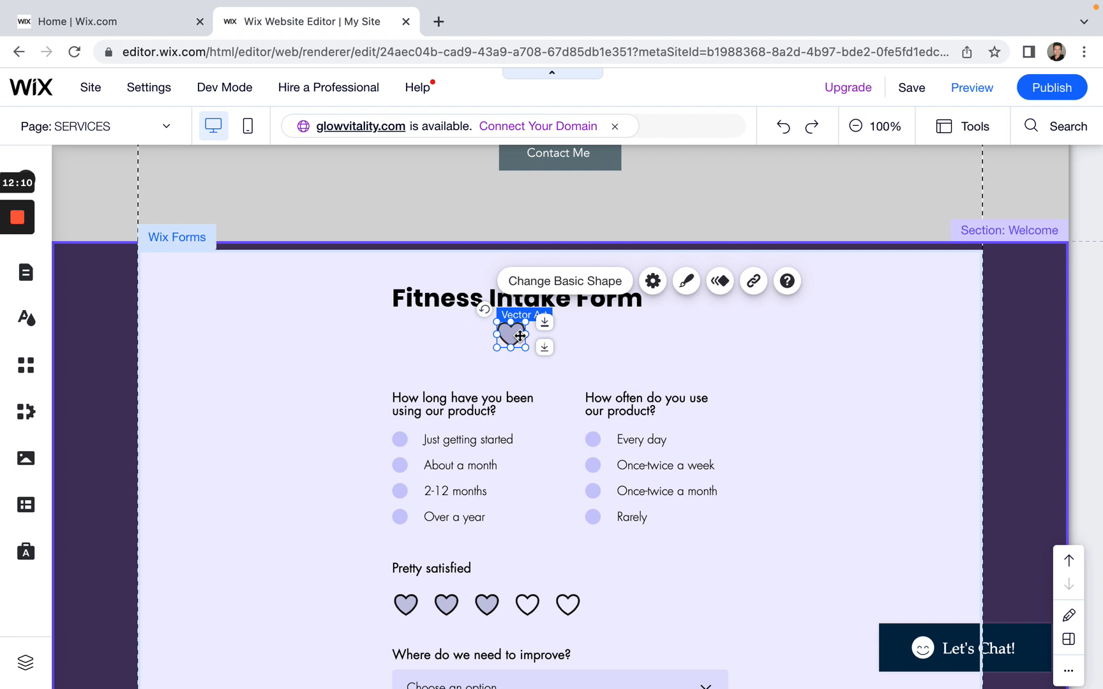
{"action": "key", "text": "Delete"}
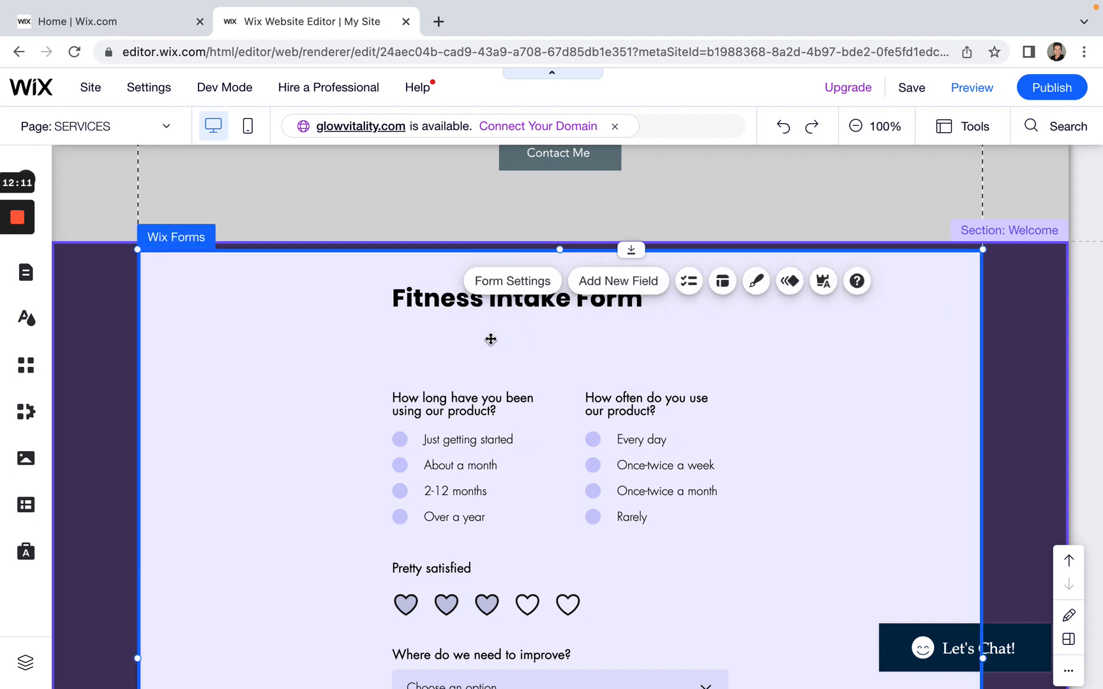
{"action": "left_click", "coordinate": [456, 302]}
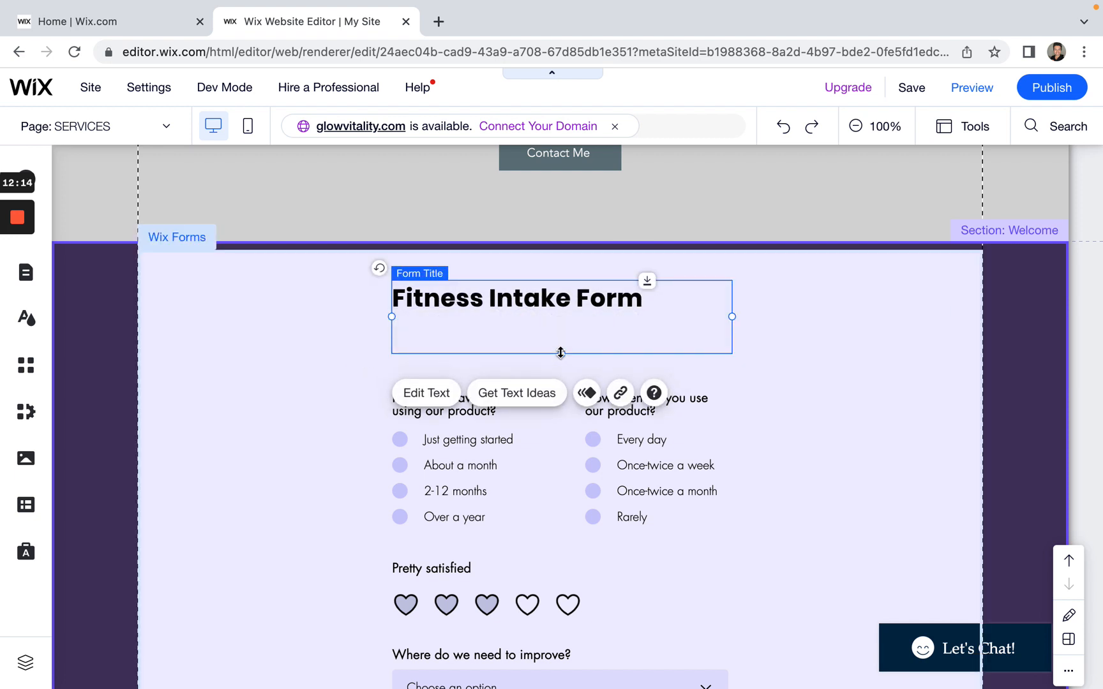
{"action": "left_click_drag", "start_coordinate": [562, 353], "coordinate": [506, 301]}
{"action": "left_click", "coordinate": [359, 364]}
Step: Insert "Make sure to fill out your" before "Fitness Intake Form" in the form title
{"action": "left_click", "coordinate": [503, 299]}
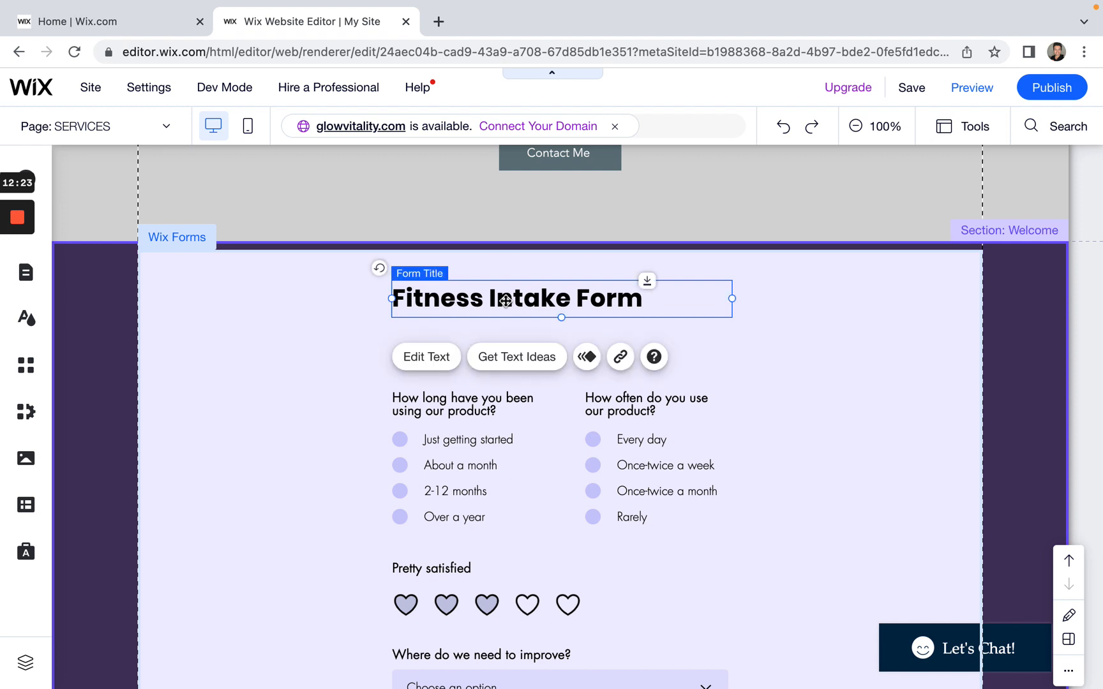
{"action": "double_click", "coordinate": [506, 300]}
{"action": "left_click", "coordinate": [398, 297]}
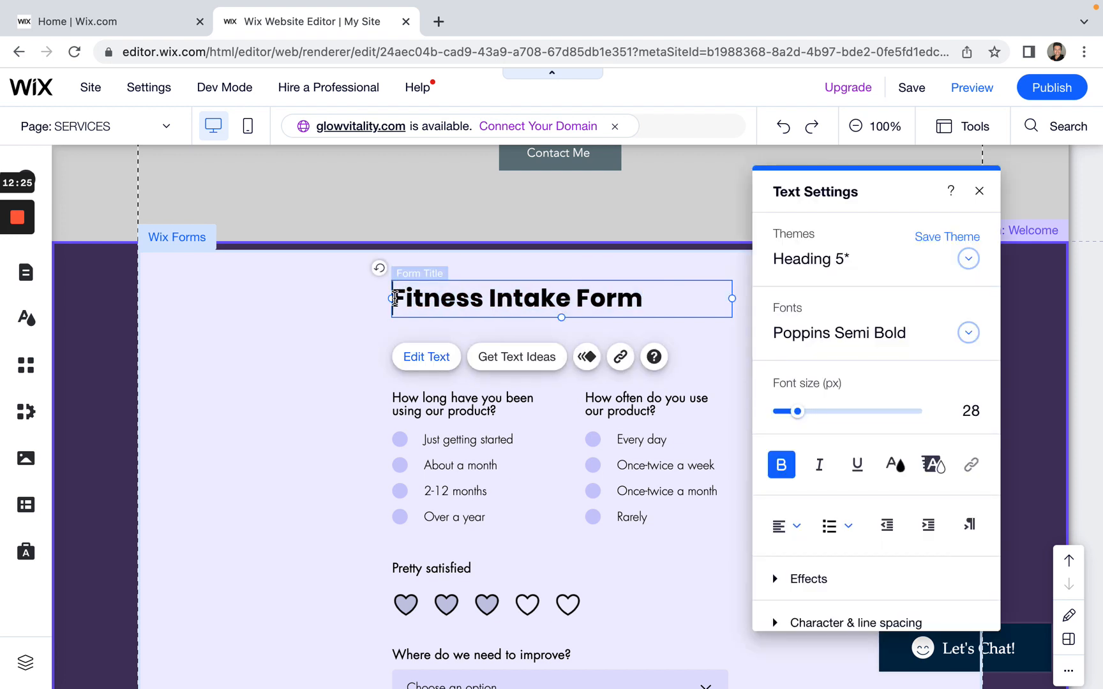
{"action": "type", "text": "Make sure to fi"}
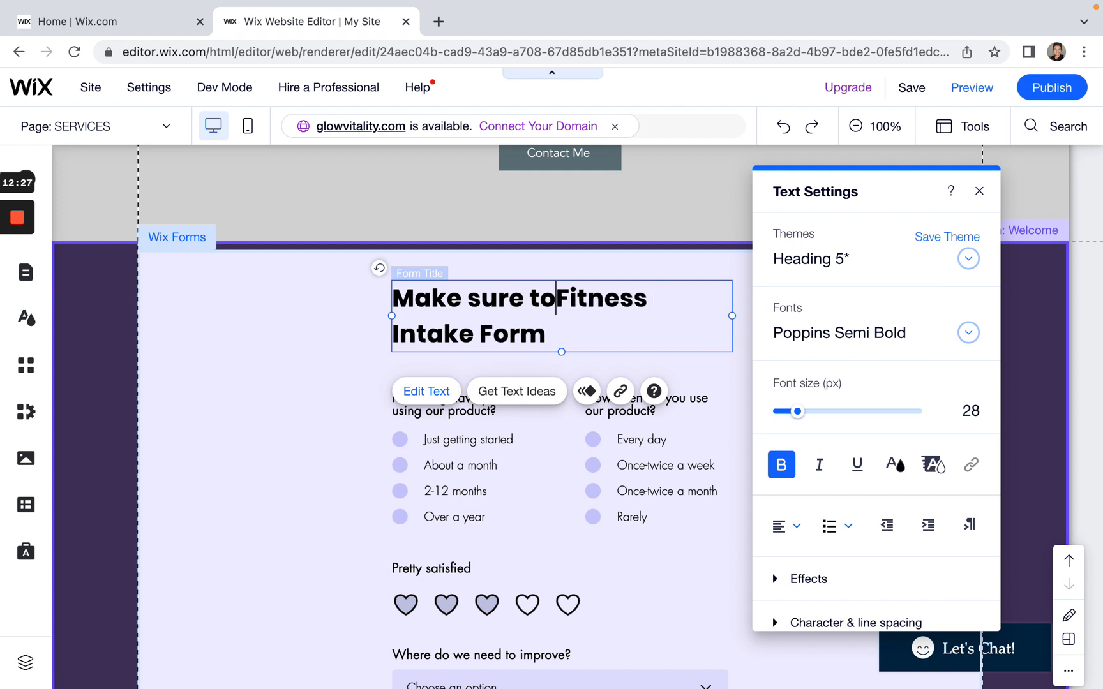
{"action": "type", "text": "ll out "}
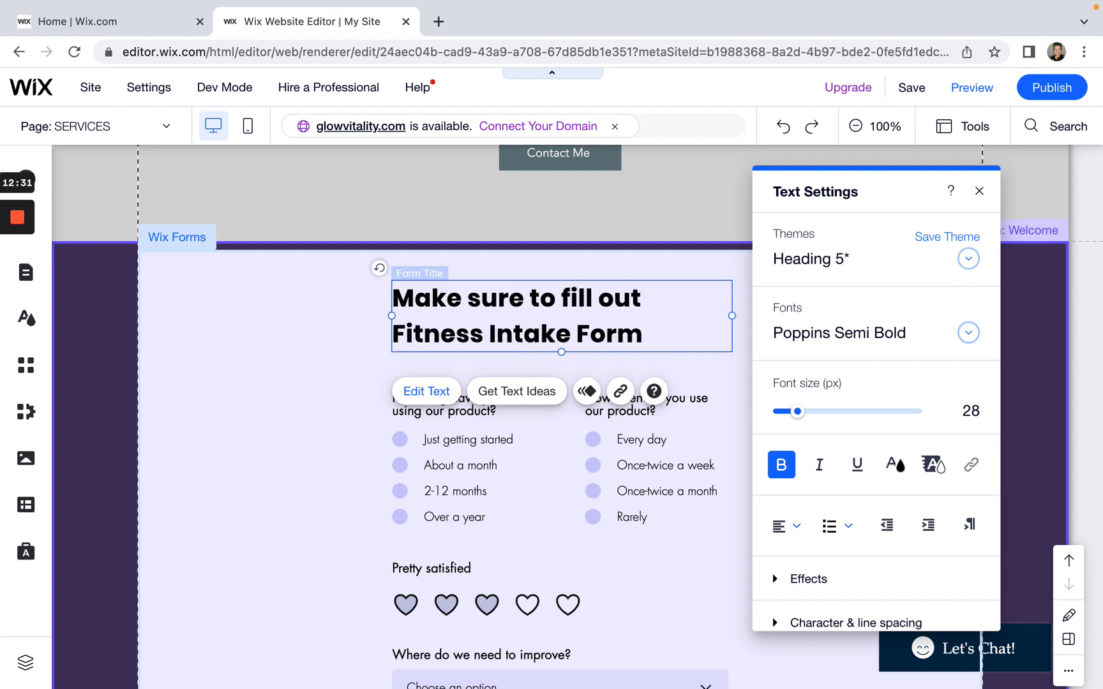
{"action": "type", "text": "your"}
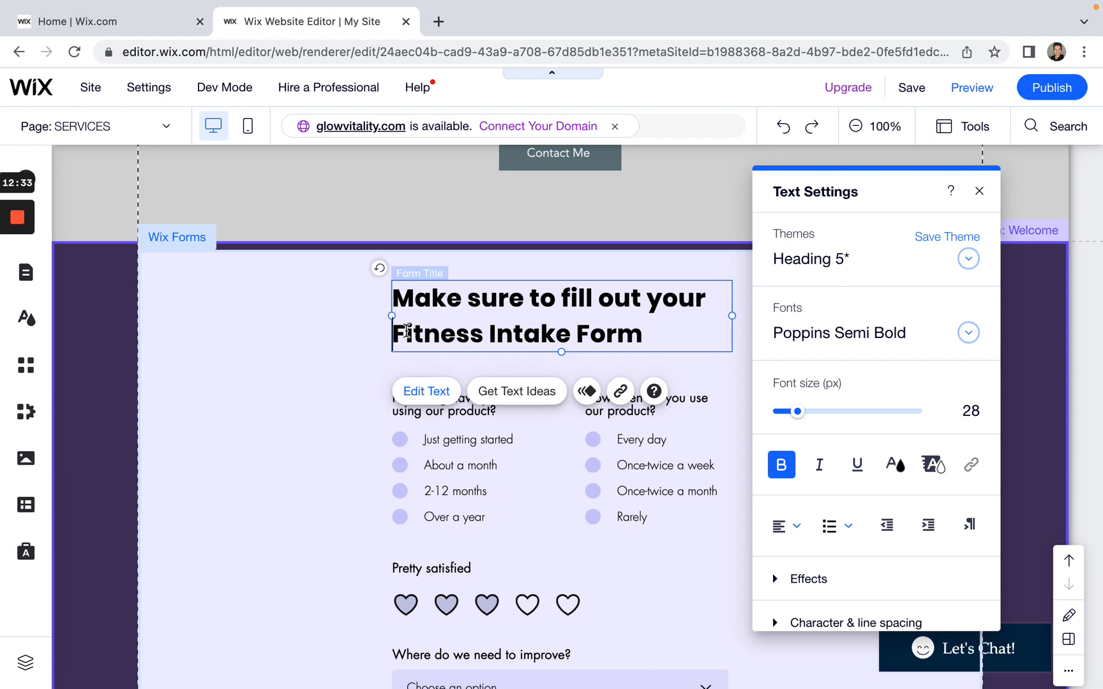
Step: Change the title's ending to the lowercase "fitness intake form." with a closing period, and leave text editing
{"action": "left_click", "coordinate": [402, 331]}
{"action": "key", "text": "BackSpace"}
{"action": "type", "text": "f"}
{"action": "left_click", "coordinate": [487, 333]}
{"action": "key", "text": "BackSpace"}
{"action": "type", "text": "i"}
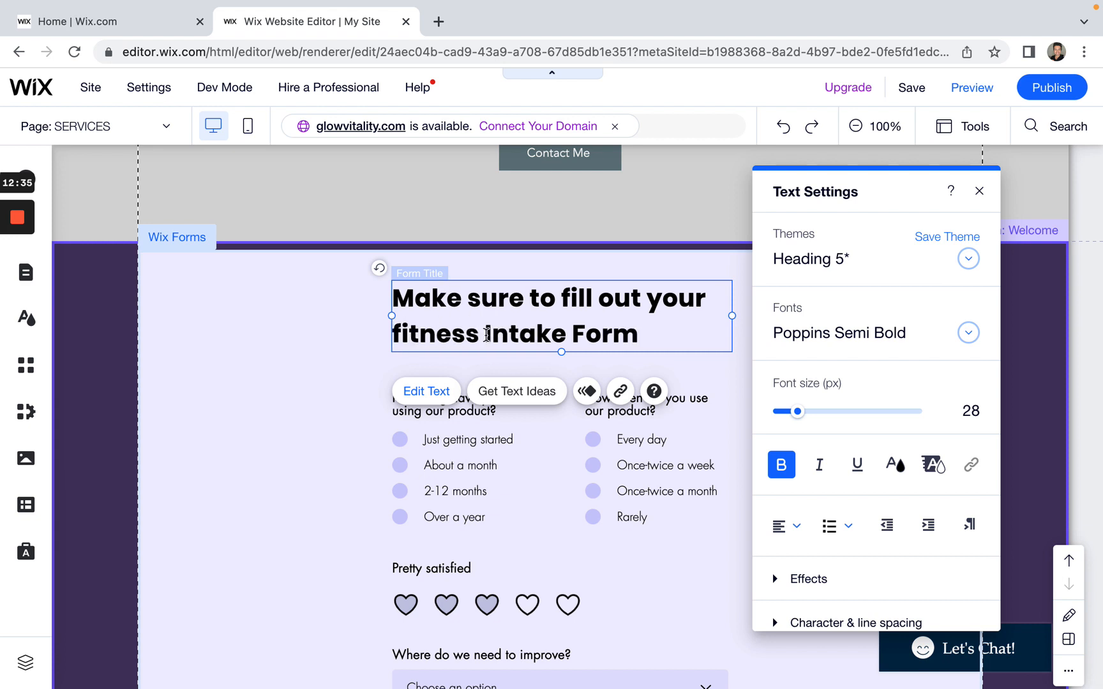
{"action": "key", "text": "BackSpace"}
{"action": "type", "text": "i"}
{"action": "left_click", "coordinate": [579, 333]}
{"action": "key", "text": "BackSpace"}
{"action": "type", "text": "f"}
{"action": "left_click", "coordinate": [650, 337]}
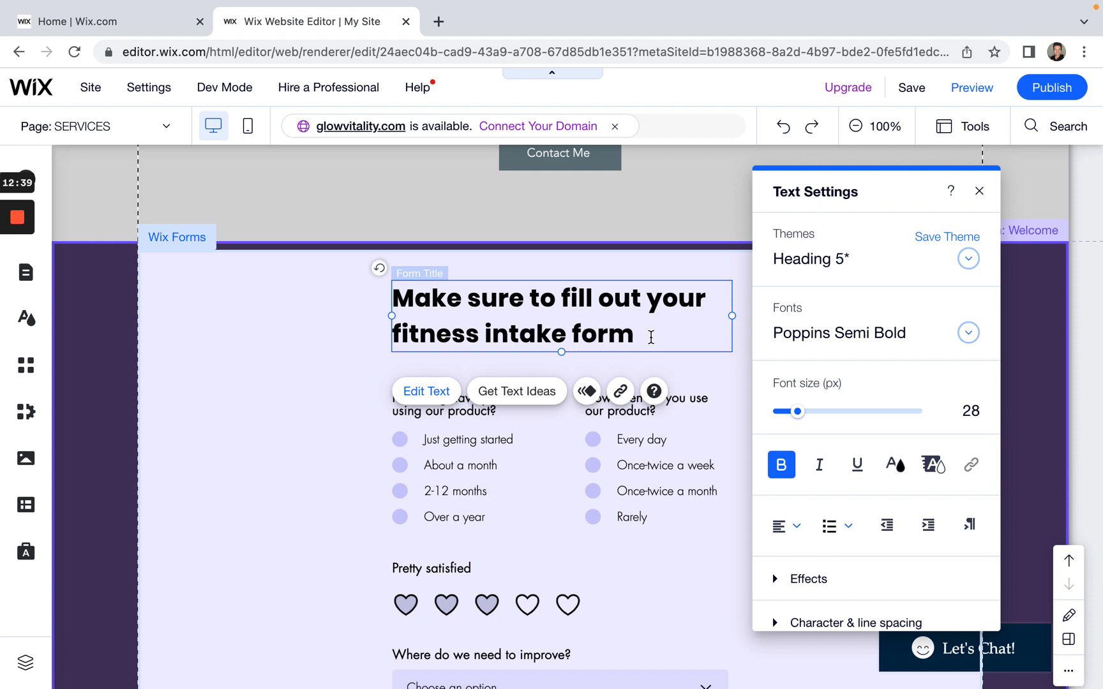
{"action": "left_click", "coordinate": [237, 519]}
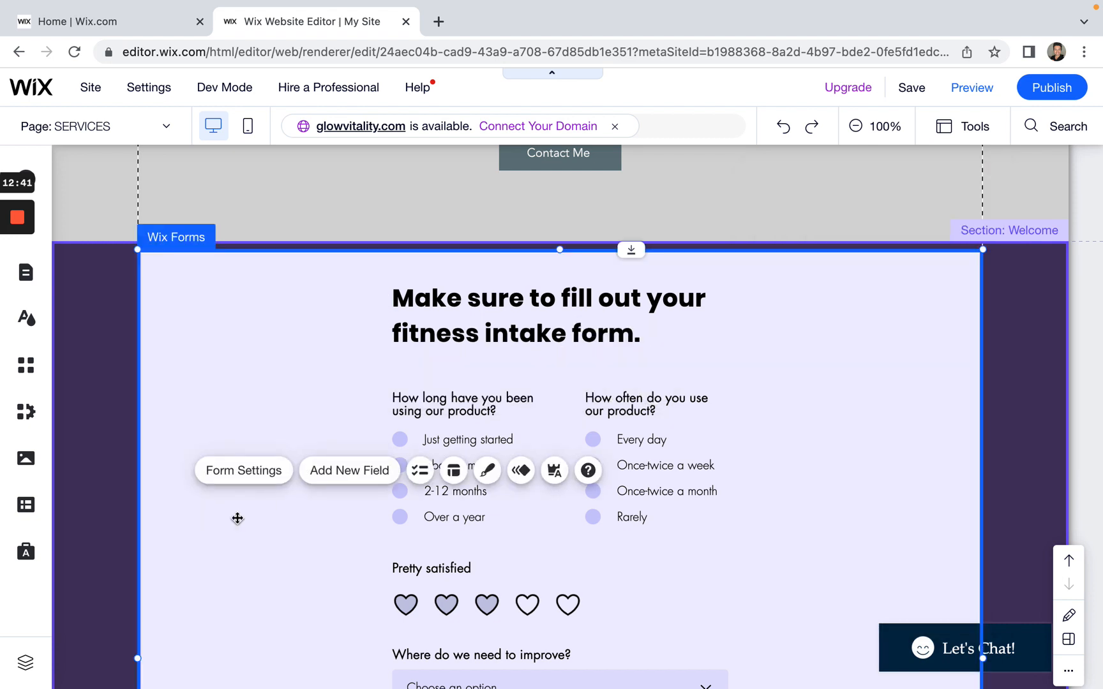
Step: Examine the choices list and the form settings reached from the "How long have you been using our product?" question
{"action": "scroll", "coordinate": [241, 523], "scroll_direction": "down", "scroll_amount": 1}
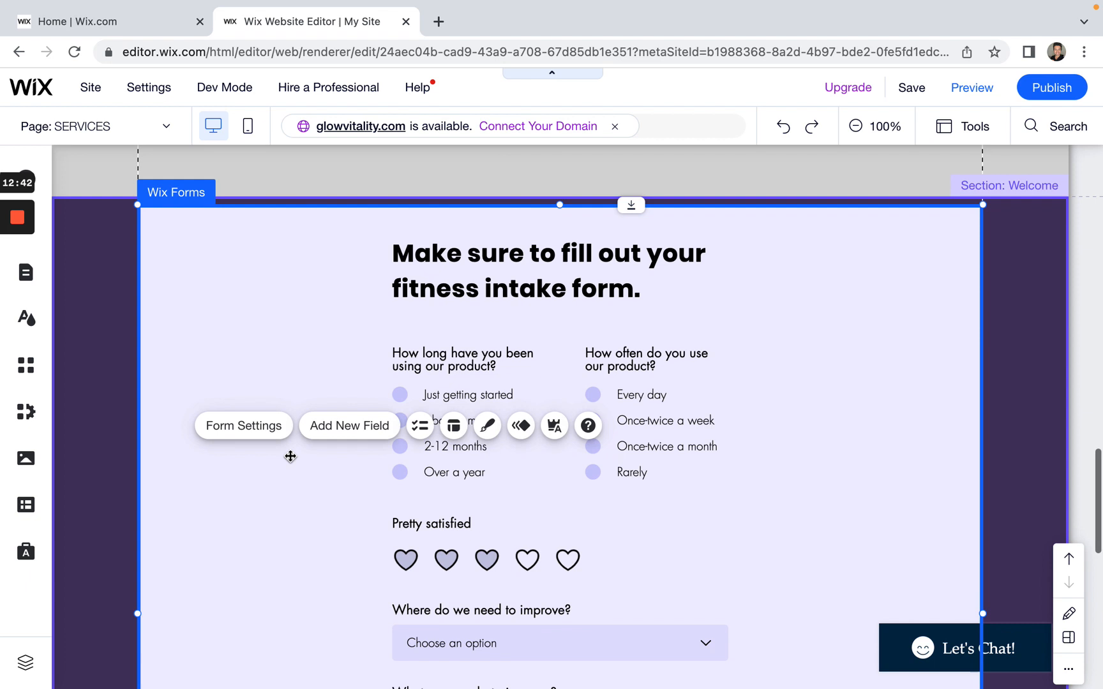
{"action": "left_click", "coordinate": [437, 369]}
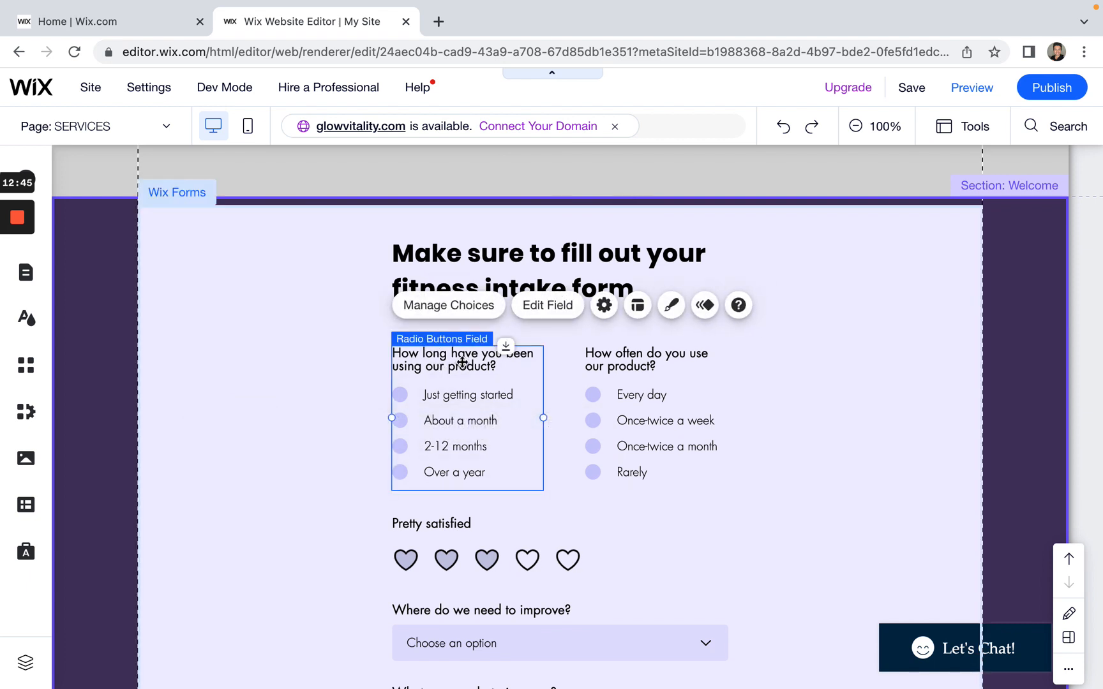
{"action": "double_click", "coordinate": [462, 362]}
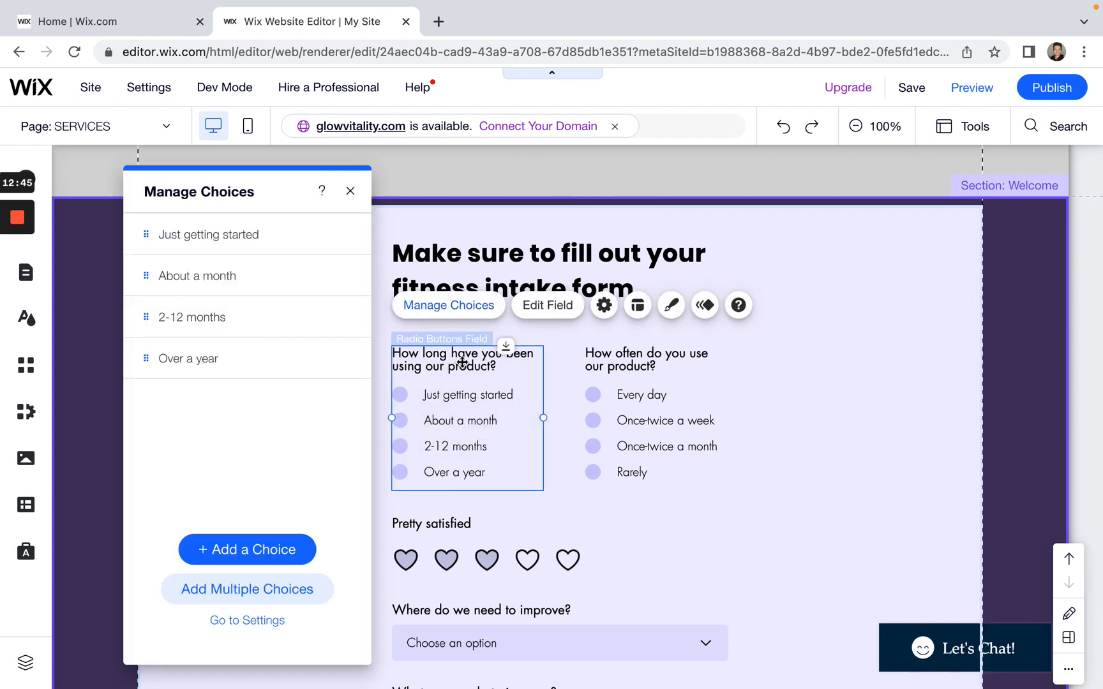
{"action": "left_click", "coordinate": [351, 190]}
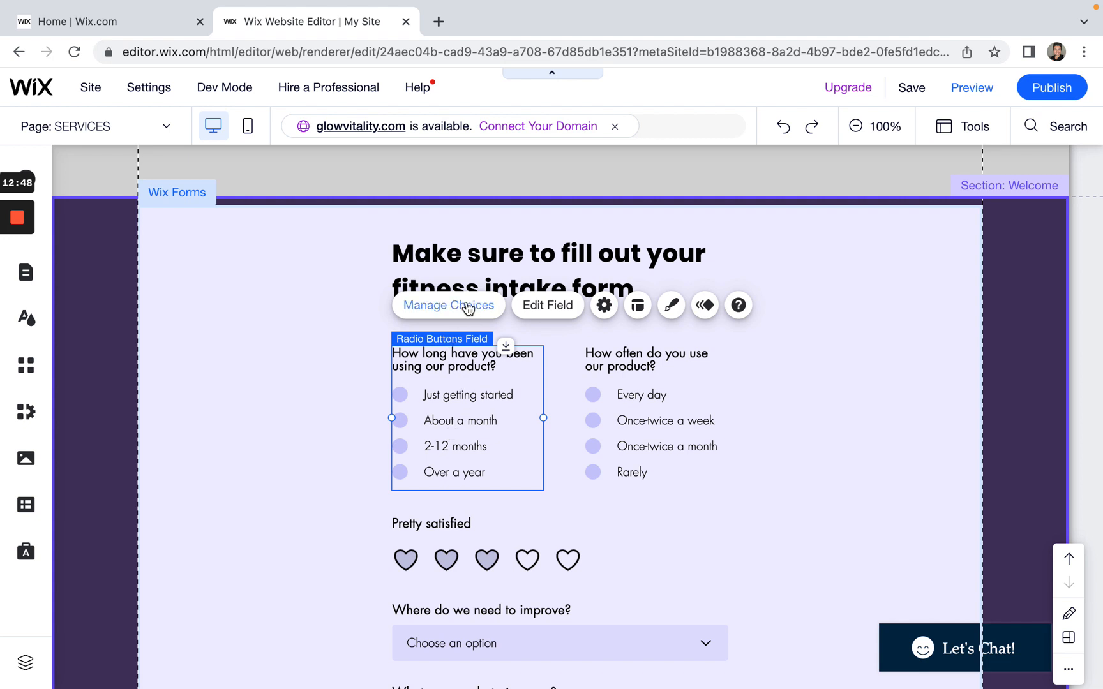
{"action": "left_click", "coordinate": [285, 458]}
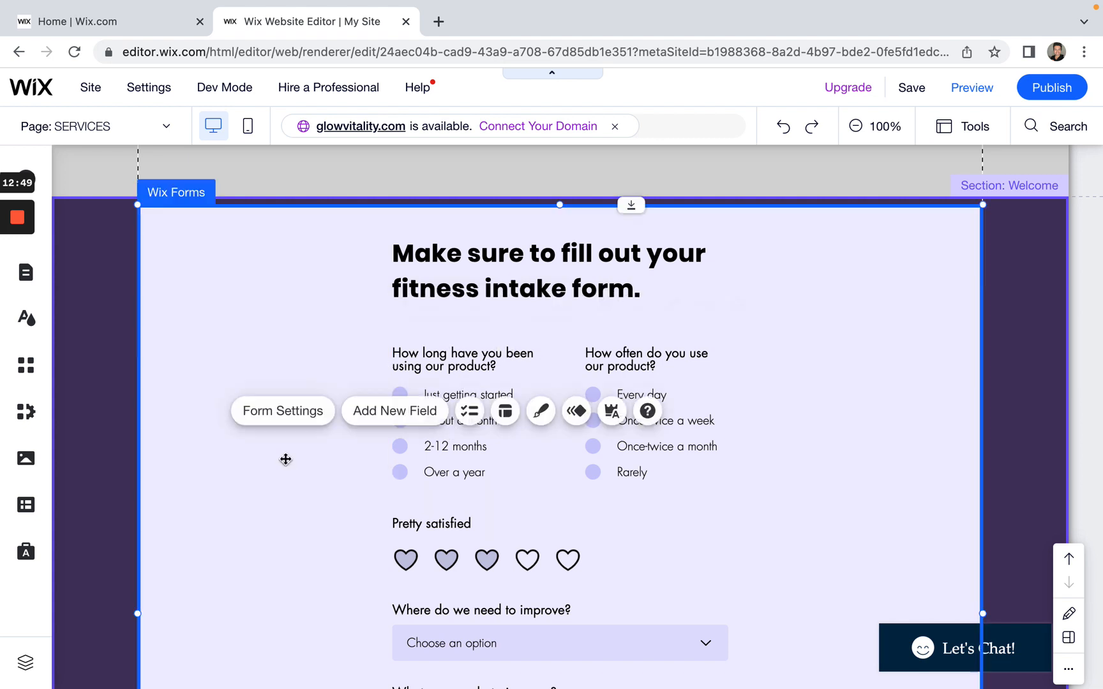
{"action": "left_click", "coordinate": [438, 370]}
{"action": "left_click", "coordinate": [604, 305]}
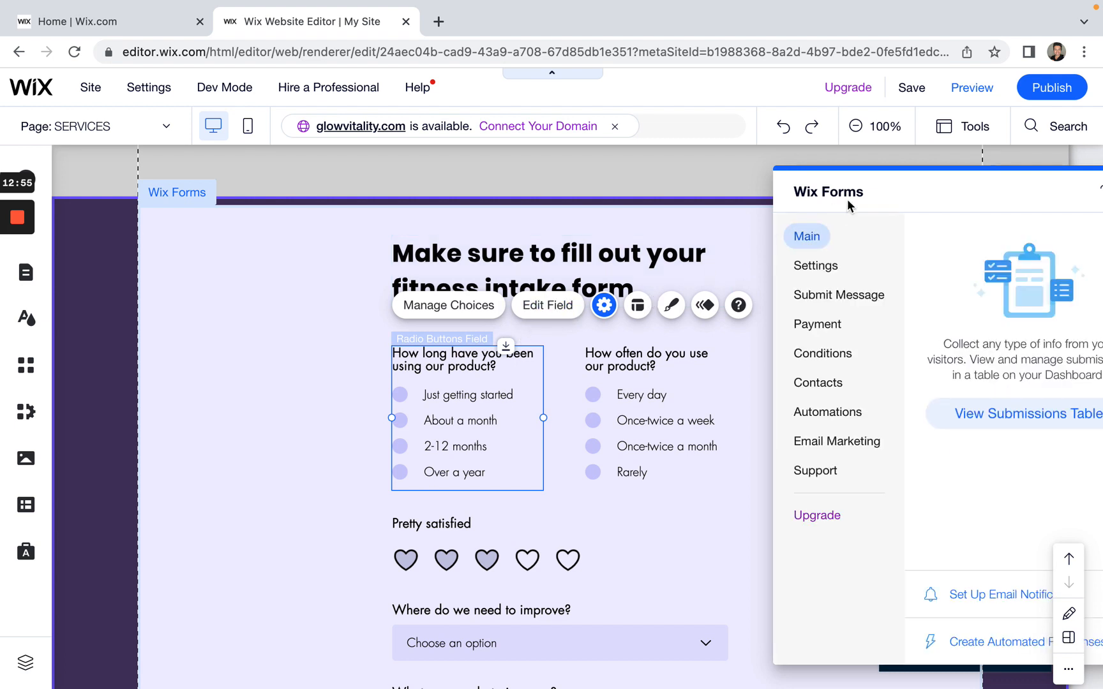
{"action": "left_click", "coordinate": [734, 512]}
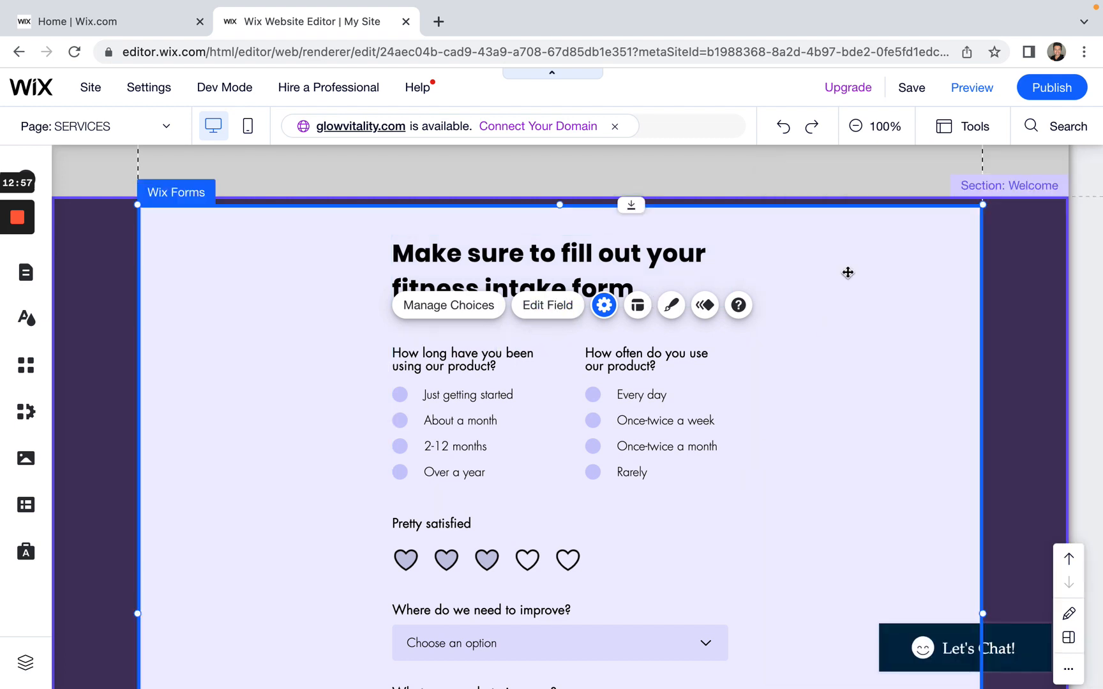
{"action": "left_click", "coordinate": [457, 426]}
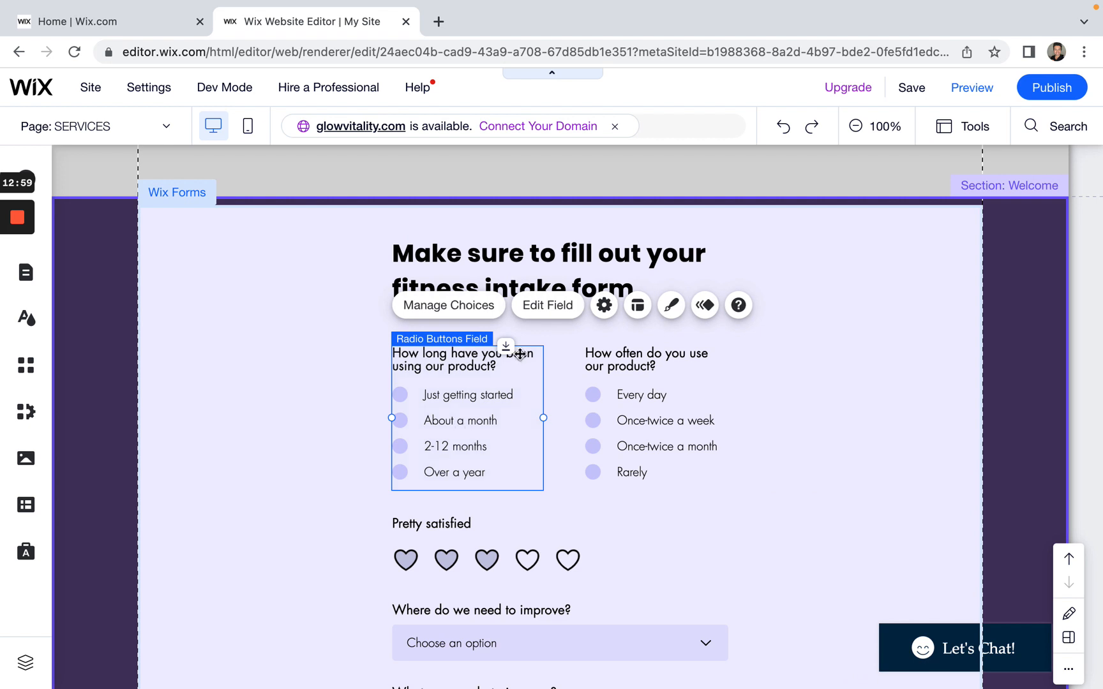
{"action": "left_click", "coordinate": [460, 306]}
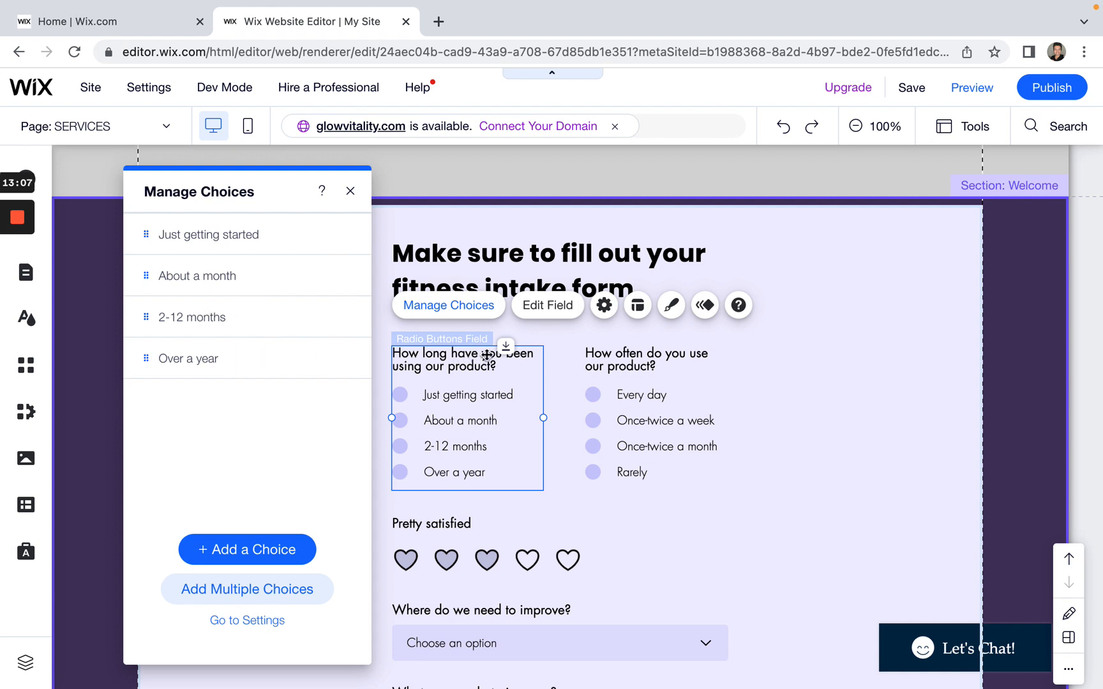
Step: Change the title of the "How long have you been using our product?" question to "Whats your fitness level?"
{"action": "left_click", "coordinate": [553, 312]}
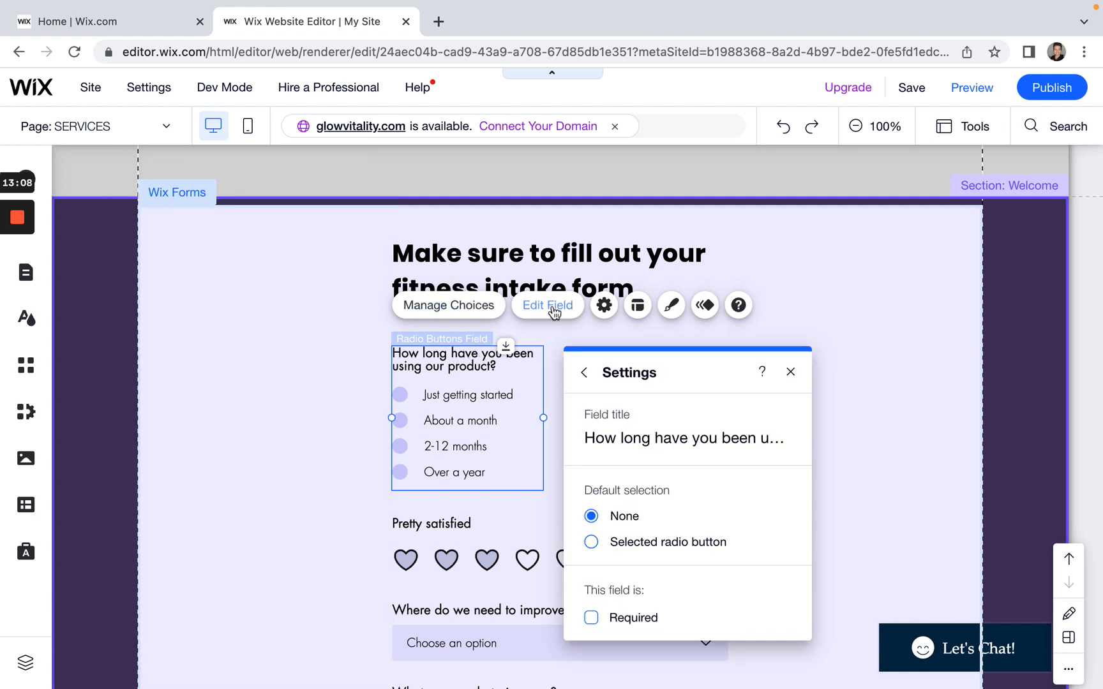
{"action": "left_click", "coordinate": [723, 445]}
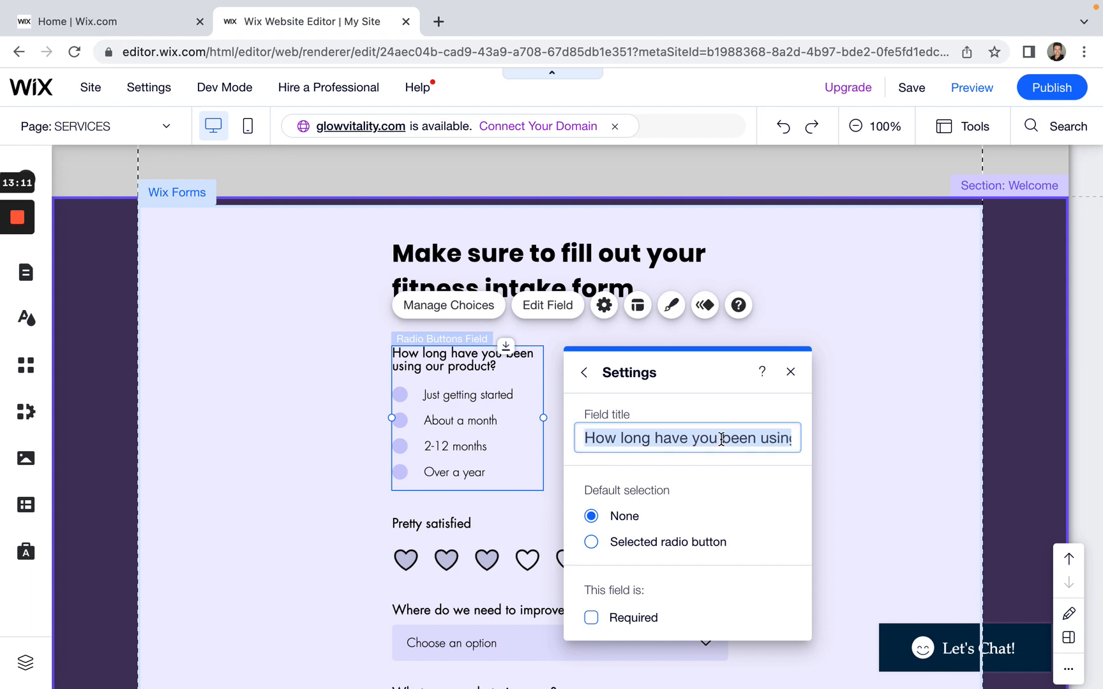
{"action": "key", "text": "Right"}
{"action": "key", "text": "Right"}
{"action": "key", "text": "Right"}
{"action": "key", "text": "Right"}
{"action": "key", "text": "Right"}
{"action": "key", "text": "Right"}
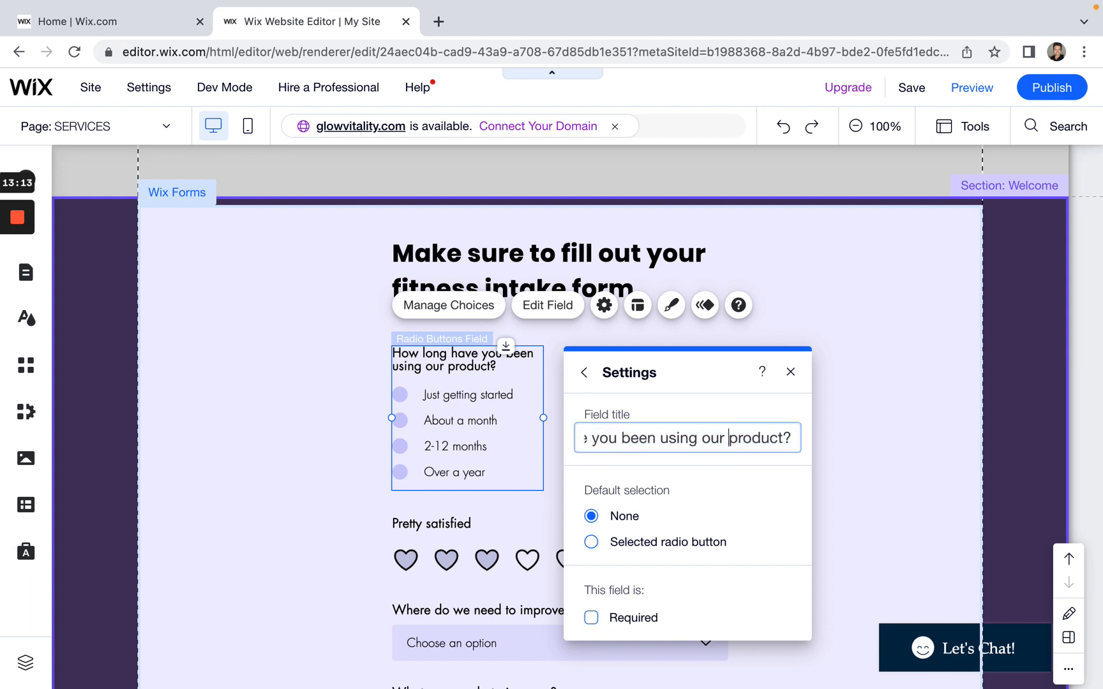
{"action": "key", "text": "BackSpace"}
{"action": "key", "text": "BackSpace"}
{"action": "key", "text": "BackSpace"}
{"action": "key", "text": "BackSpace"}
{"action": "key", "text": "BackSpace"}
{"action": "key", "text": "BackSpace"}
{"action": "key", "text": "BackSpace"}
{"action": "key", "text": "BackSpace"}
{"action": "key", "text": "BackSpace"}
{"action": "key", "text": "BackSpace"}
{"action": "key", "text": "BackSpace"}
{"action": "key", "text": "BackSpace"}
{"action": "key", "text": "BackSpace"}
{"action": "key", "text": "BackSpace"}
{"action": "key", "text": "BackSpace"}
{"action": "key", "text": "BackSpace"}
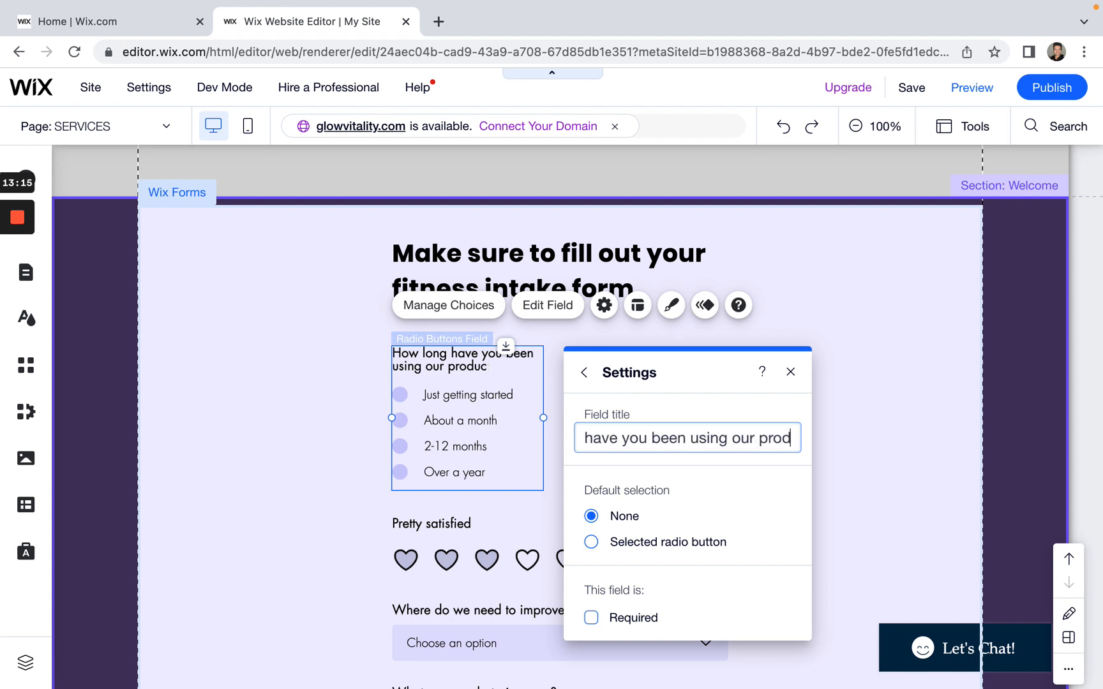
{"action": "key", "text": "BackSpace"}
{"action": "key", "text": "BackSpace"}
{"action": "key", "text": "BackSpace"}
{"action": "key", "text": "BackSpace"}
{"action": "key", "text": "BackSpace"}
{"action": "key", "text": "BackSpace"}
{"action": "key", "text": "BackSpace"}
{"action": "key", "text": "BackSpace"}
{"action": "key", "text": "BackSpace"}
{"action": "key", "text": "BackSpace"}
{"action": "key", "text": "BackSpace"}
{"action": "key", "text": "BackSpace"}
{"action": "key", "text": "BackSpace"}
{"action": "key", "text": "BackSpace"}
{"action": "key", "text": "BackSpace"}
{"action": "key", "text": "BackSpace"}
{"action": "key", "text": "BackSpace"}
{"action": "key", "text": "BackSpace"}
{"action": "key", "text": "BackSpace"}
{"action": "key", "text": "BackSpace"}
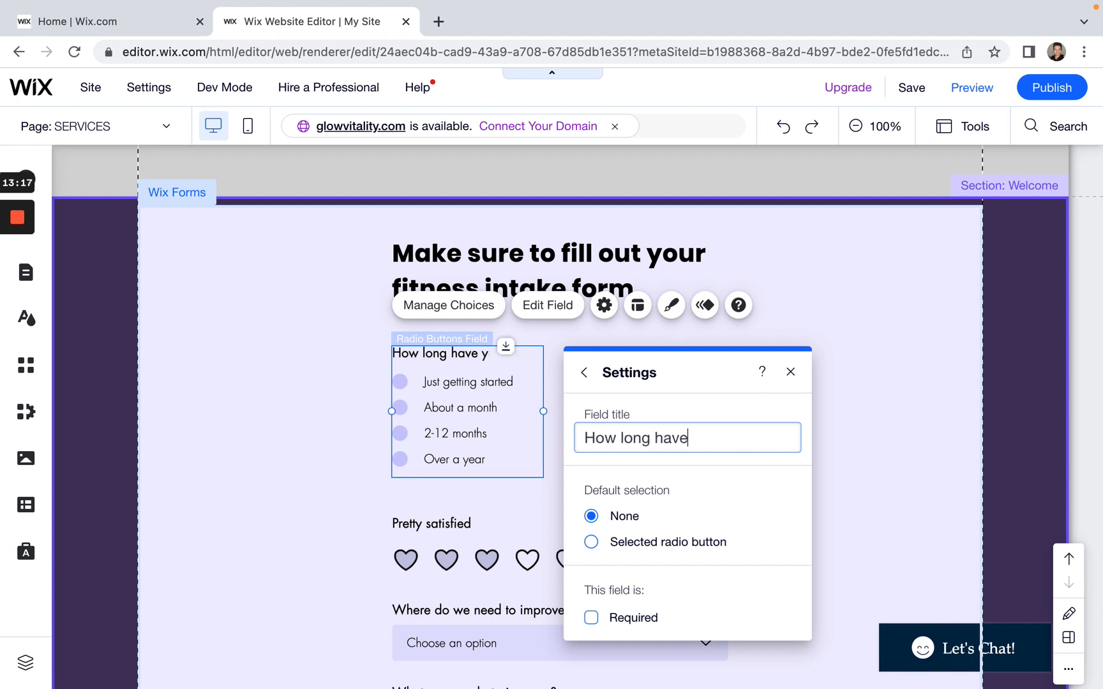
{"action": "key", "text": "BackSpace"}
{"action": "type", "text": "W"}
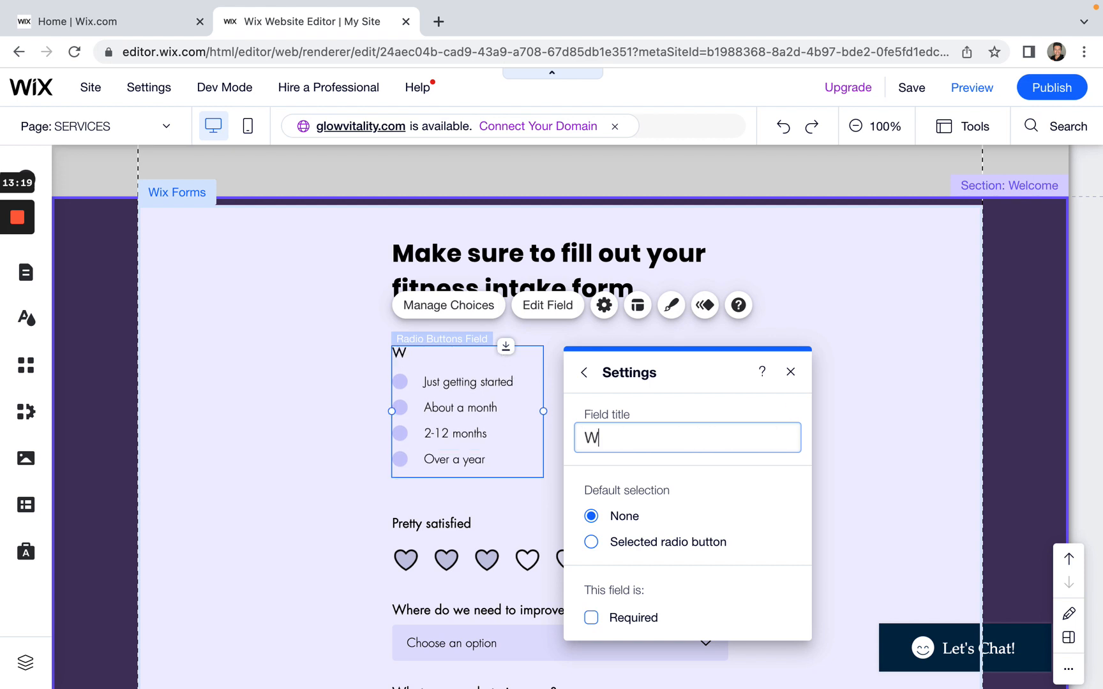
{"action": "type", "text": "hats your fitn"}
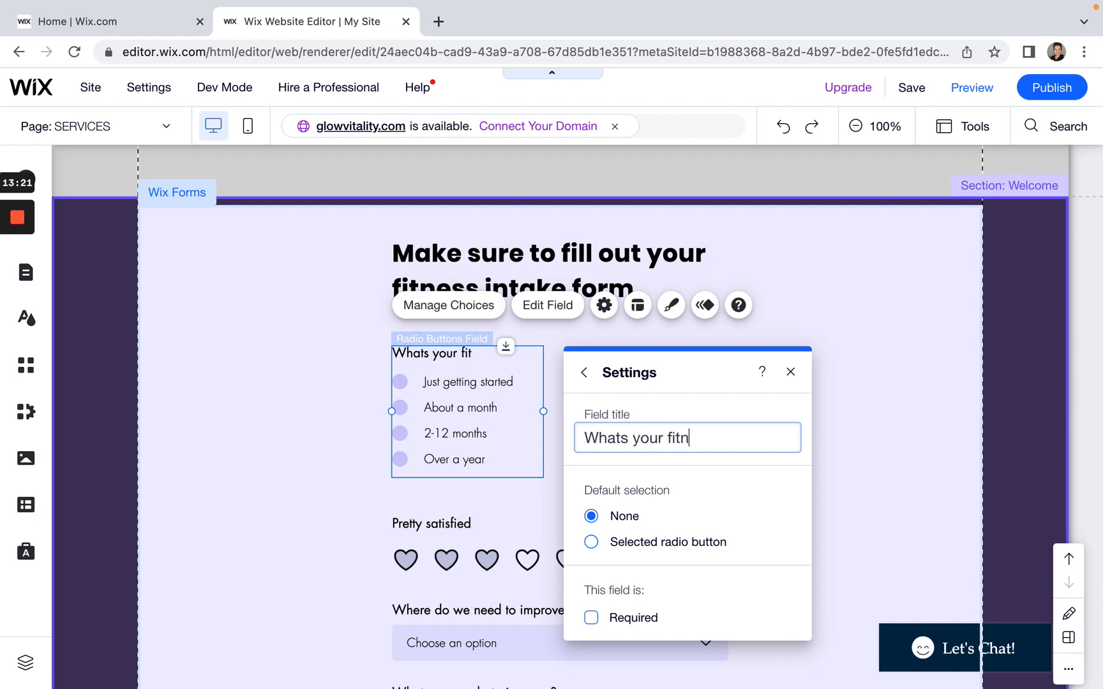
{"action": "type", "text": "ess level?"}
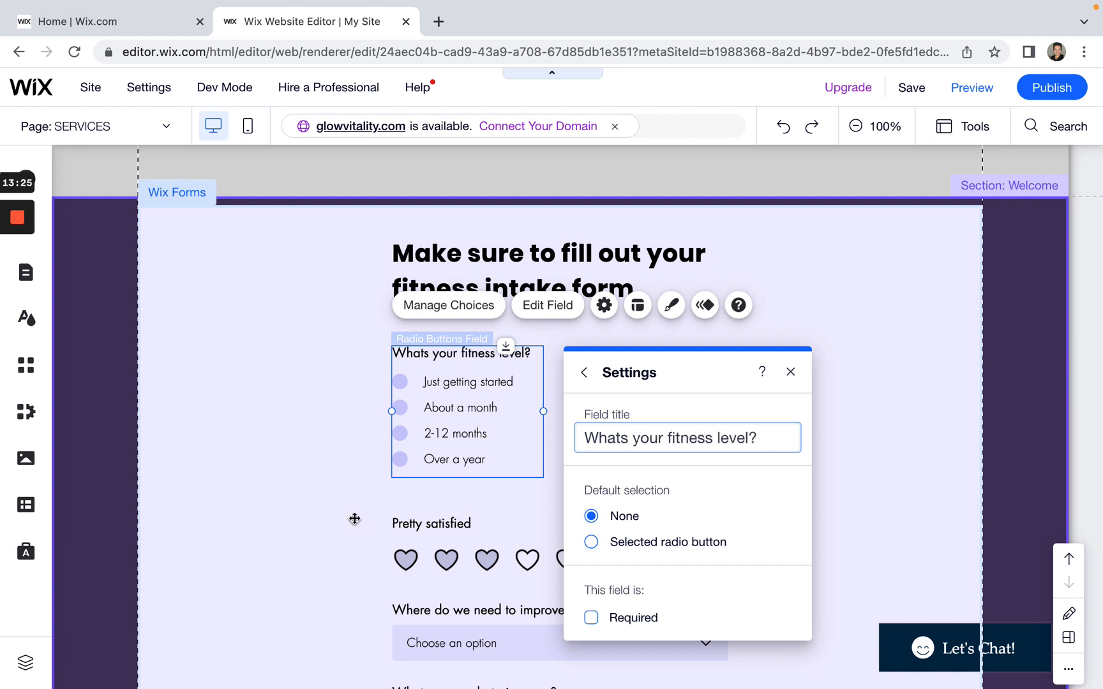
{"action": "left_click", "coordinate": [266, 528]}
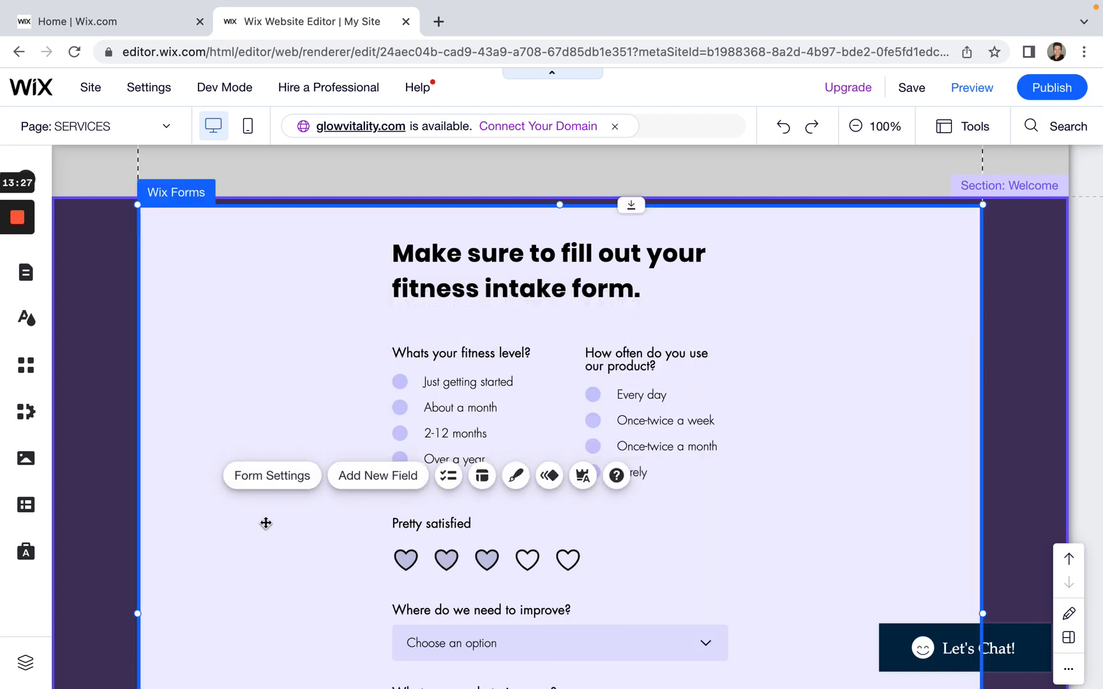
{"action": "left_click", "coordinate": [457, 401]}
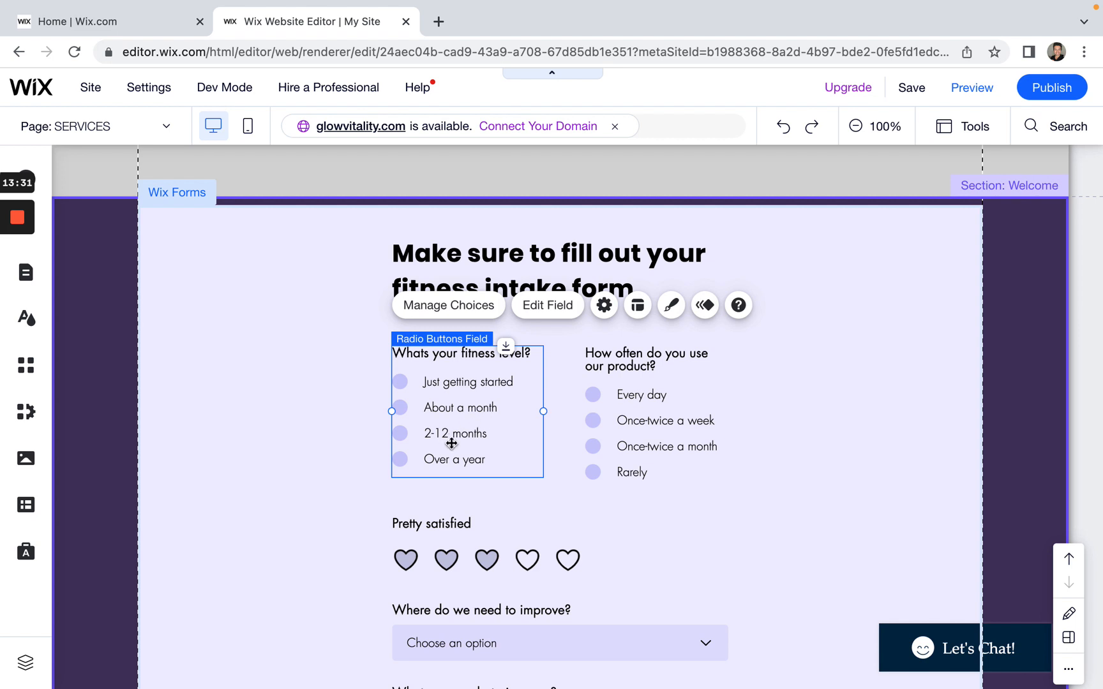
Step: Reword the "How often do you use our product?" question's title as "How often do you workout?" and leave its settings
{"action": "left_click", "coordinate": [646, 380]}
{"action": "double_click", "coordinate": [645, 365]}
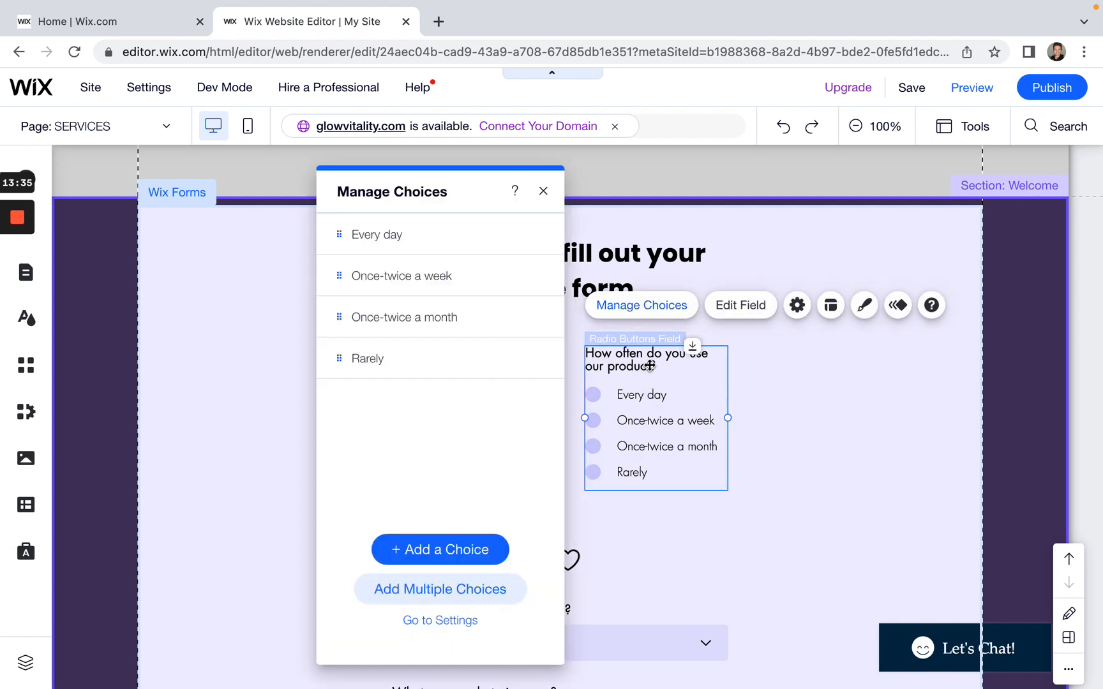
{"action": "left_click", "coordinate": [752, 309]}
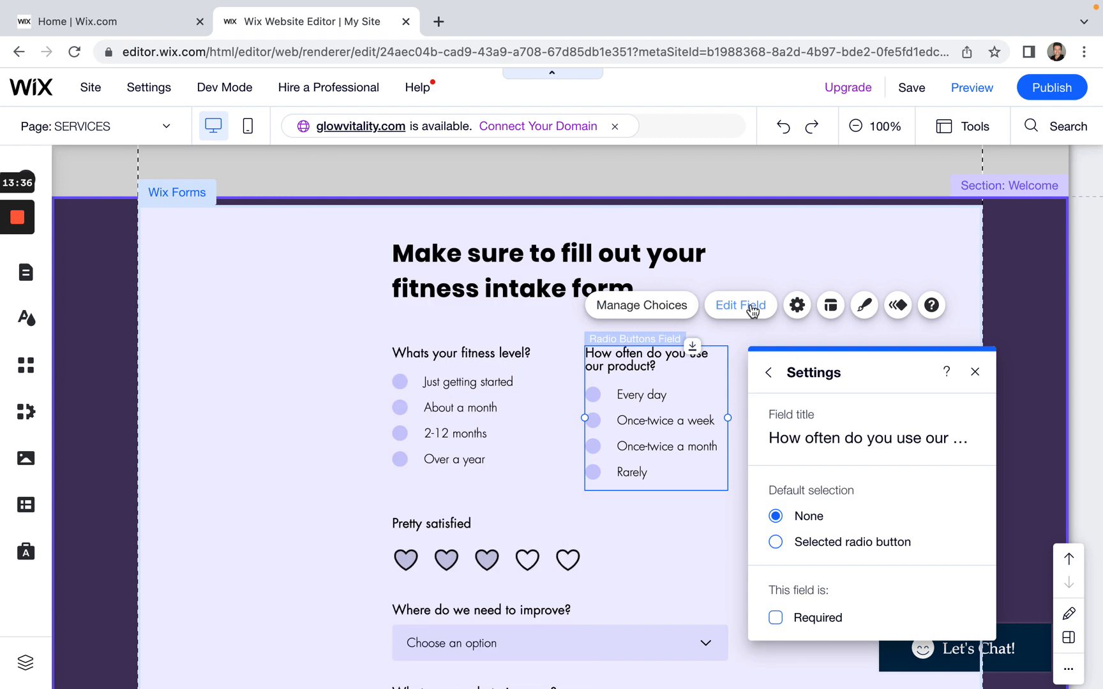
{"action": "left_click", "coordinate": [905, 439]}
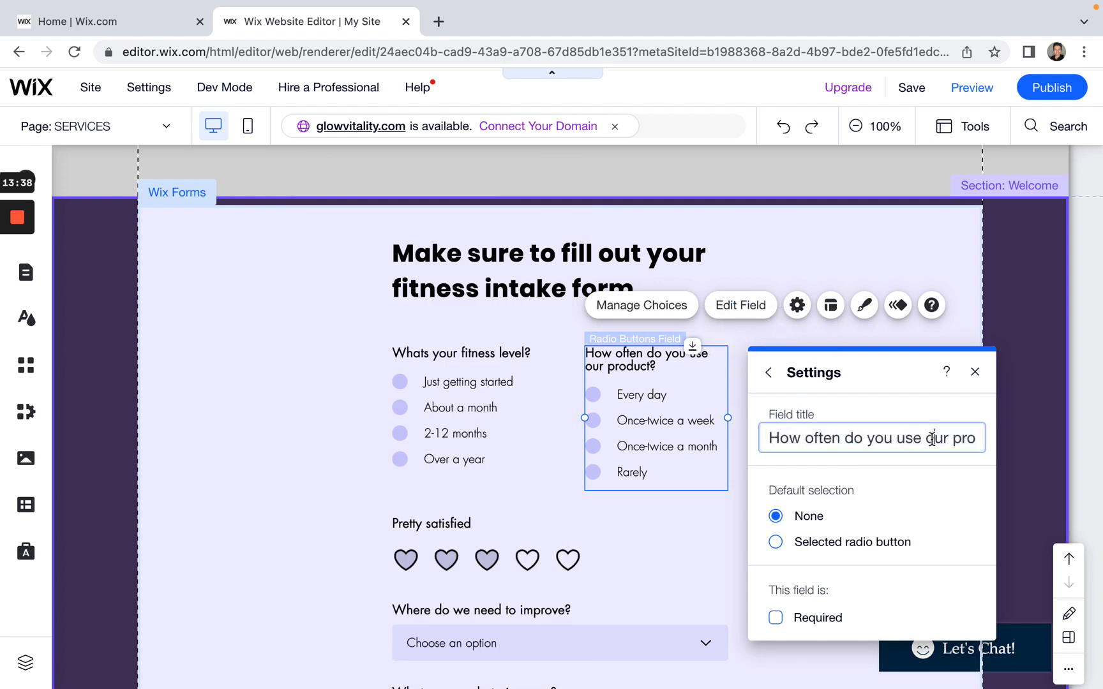
{"action": "key", "text": "Right"}
{"action": "key", "text": "Right"}
{"action": "key", "text": "Right"}
{"action": "key", "text": "Right"}
{"action": "key", "text": "Right"}
{"action": "key", "text": "Right"}
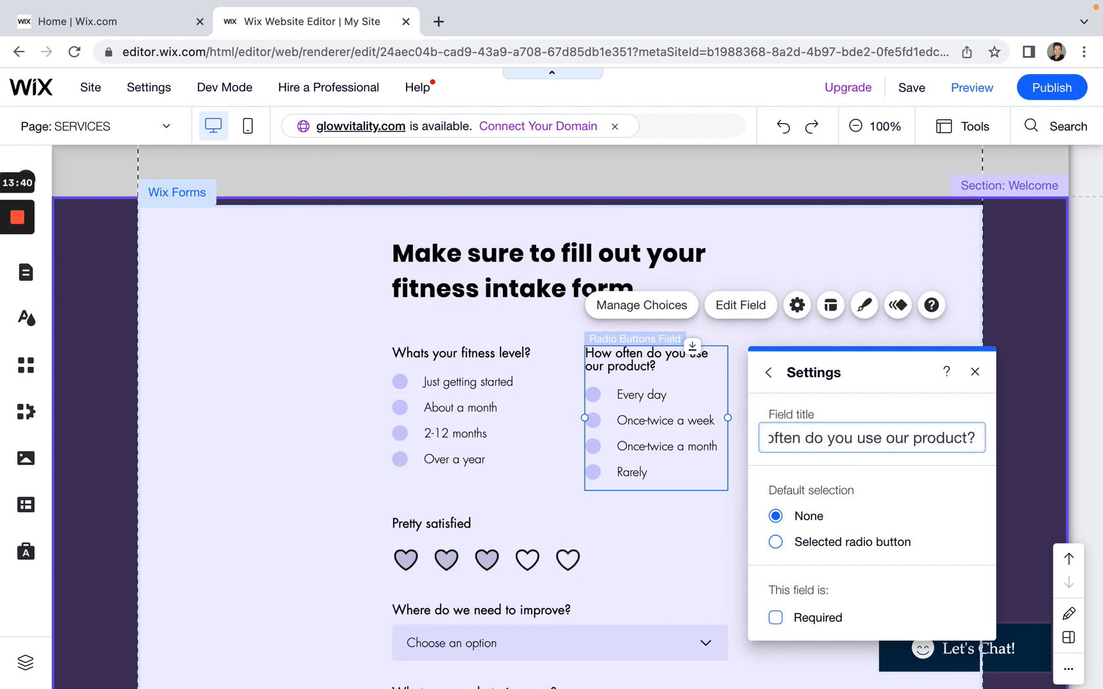
{"action": "key", "text": "BackSpace"}
{"action": "key", "text": "BackSpace"}
{"action": "key", "text": "BackSpace"}
{"action": "key", "text": "BackSpace"}
{"action": "key", "text": "BackSpace"}
{"action": "key", "text": "BackSpace"}
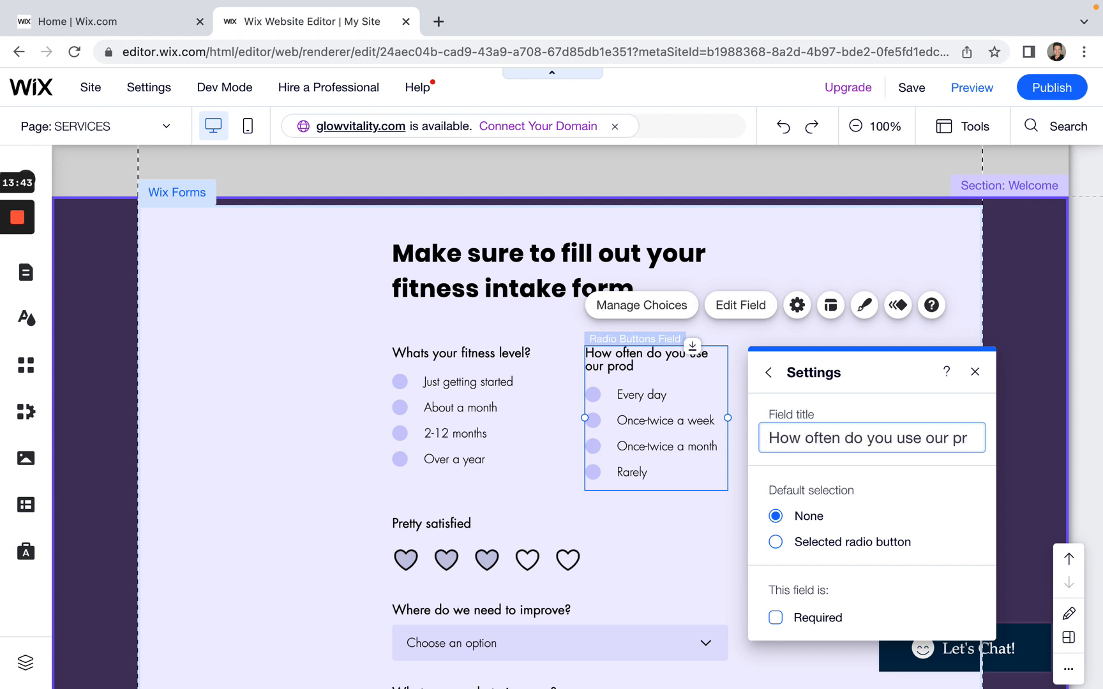
{"action": "key", "text": "BackSpace"}
{"action": "key", "text": "BackSpace"}
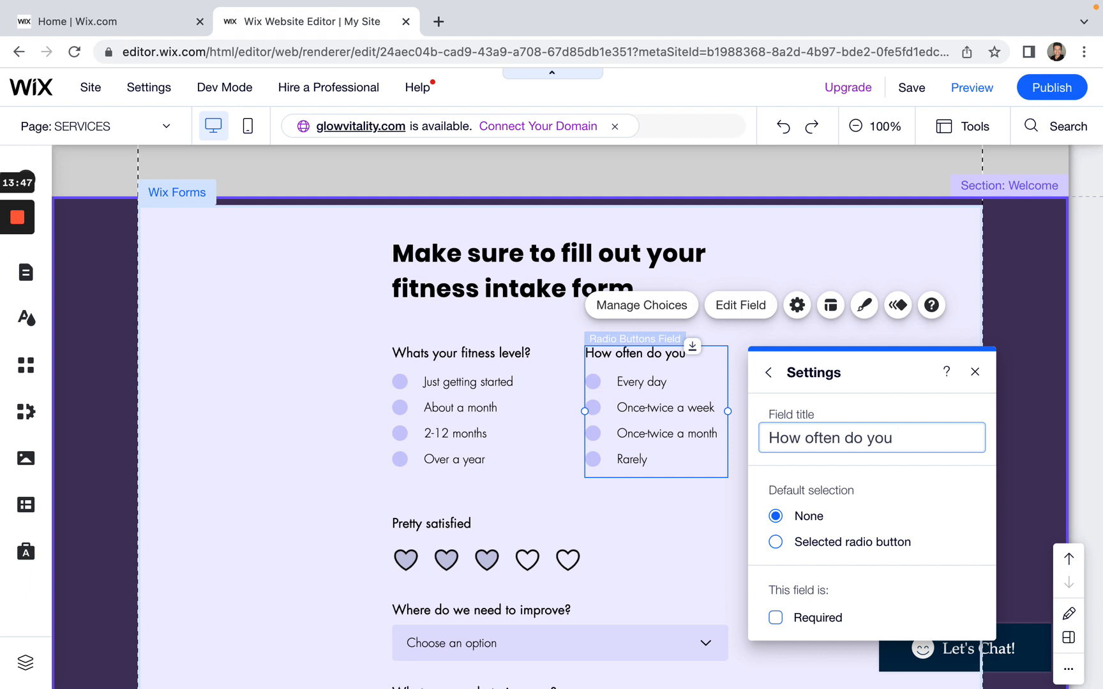
{"action": "type", "text": "workout"}
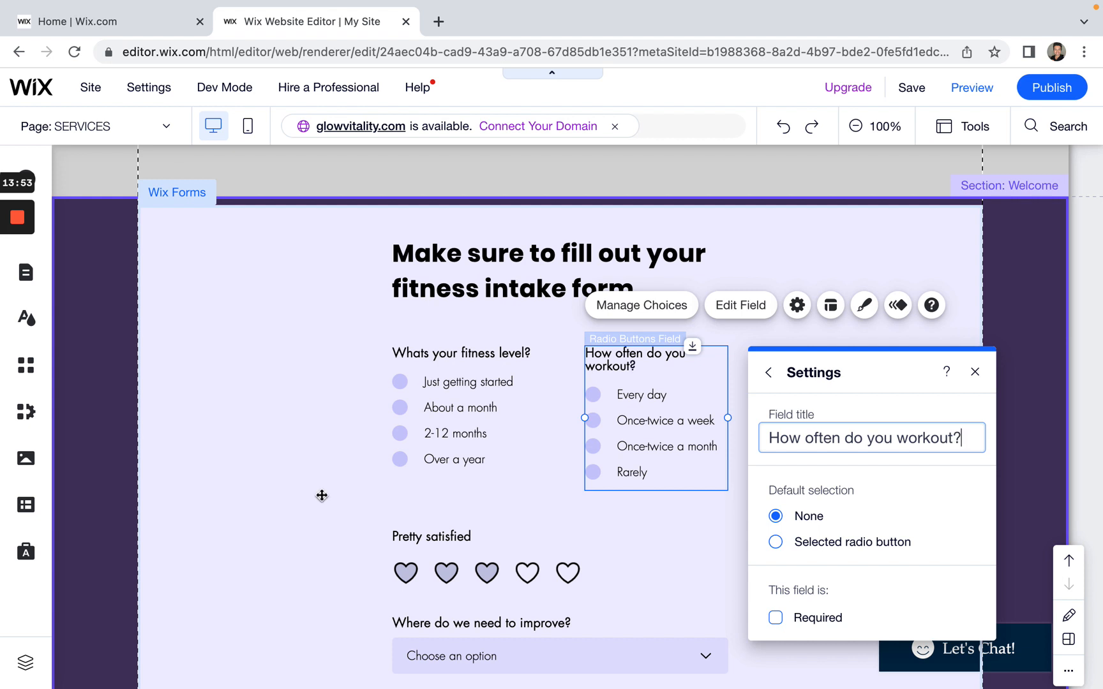
{"action": "left_click", "coordinate": [275, 485]}
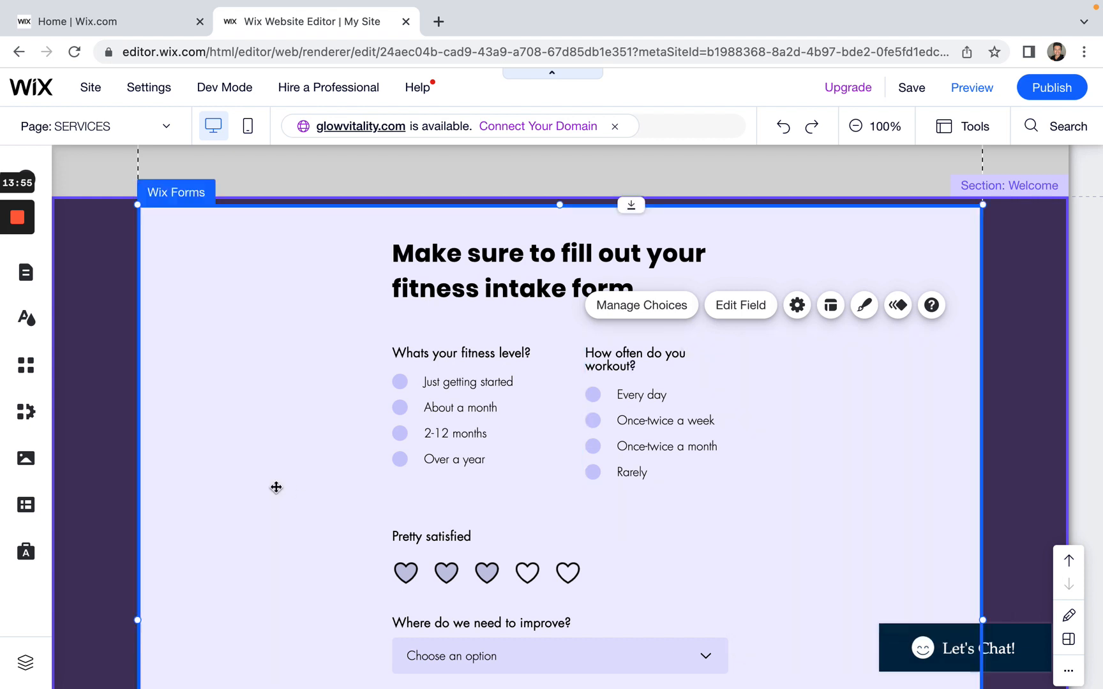
Step: Review the heart rating field's hover texts for each star level and make the field required
{"action": "scroll", "coordinate": [292, 548], "scroll_direction": "down", "scroll_amount": 1}
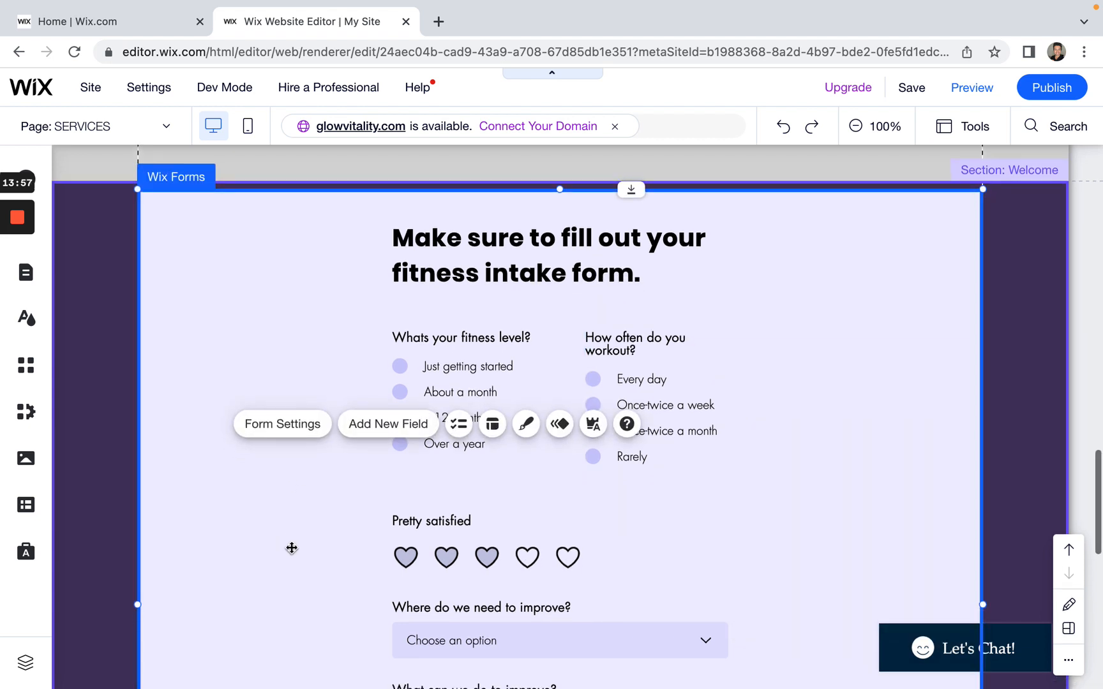
{"action": "scroll", "coordinate": [292, 548], "scroll_direction": "down", "scroll_amount": 1}
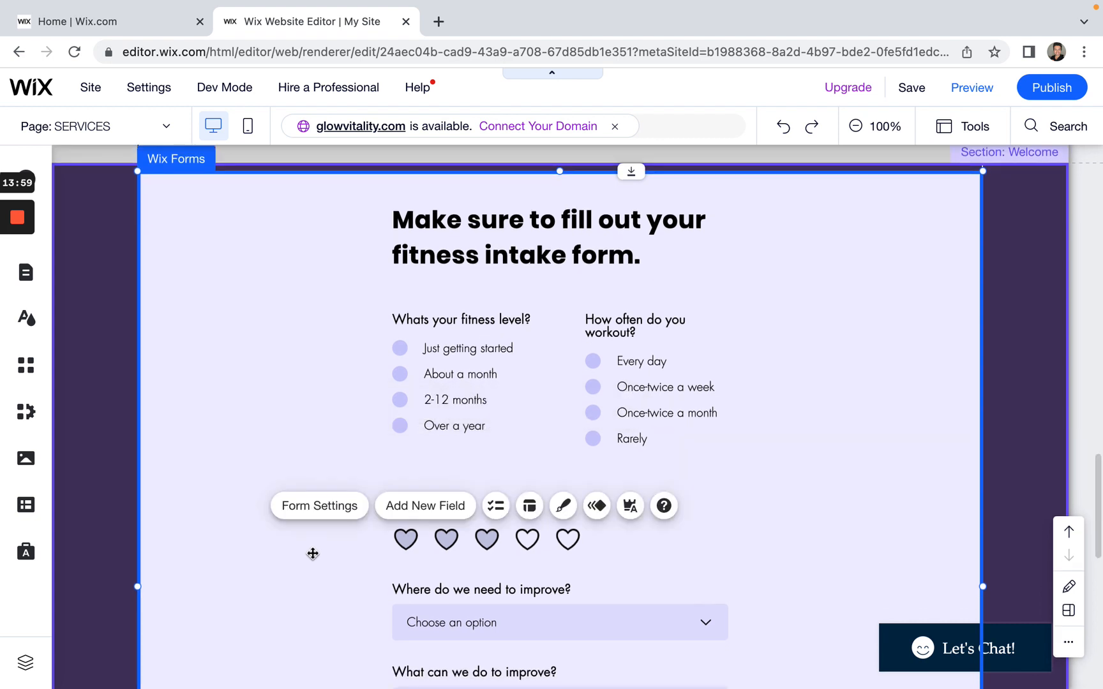
{"action": "scroll", "coordinate": [281, 592], "scroll_direction": "down", "scroll_amount": 1}
{"action": "scroll", "coordinate": [805, 490], "scroll_direction": "down", "scroll_amount": 1}
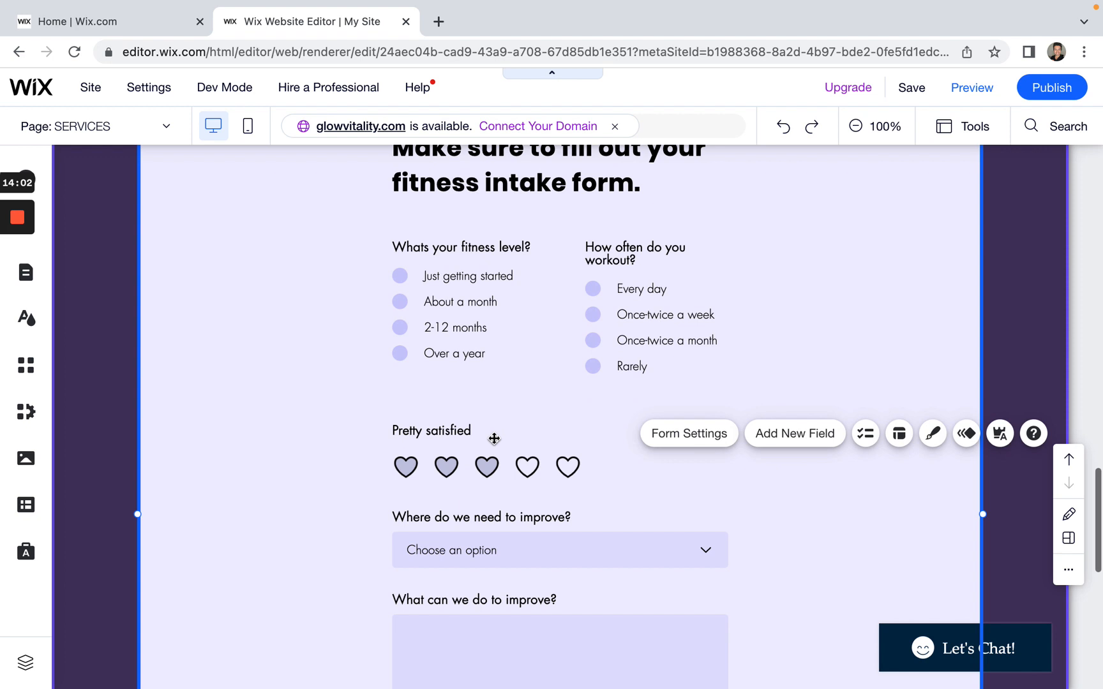
{"action": "left_click", "coordinate": [457, 442]}
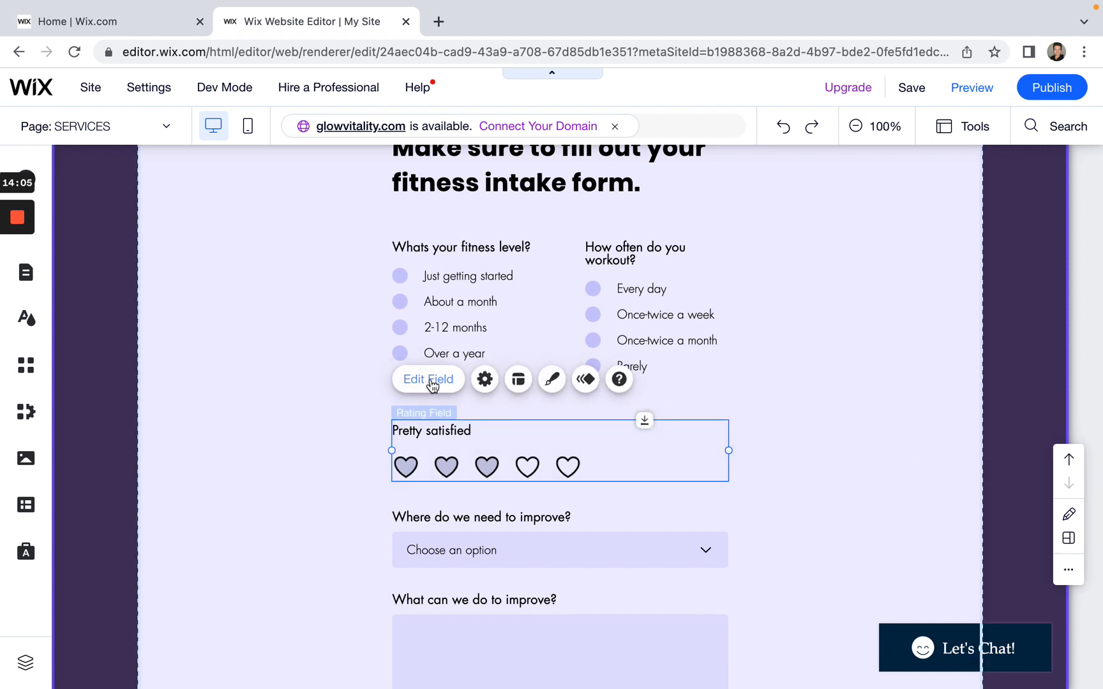
{"action": "left_click", "coordinate": [432, 382]}
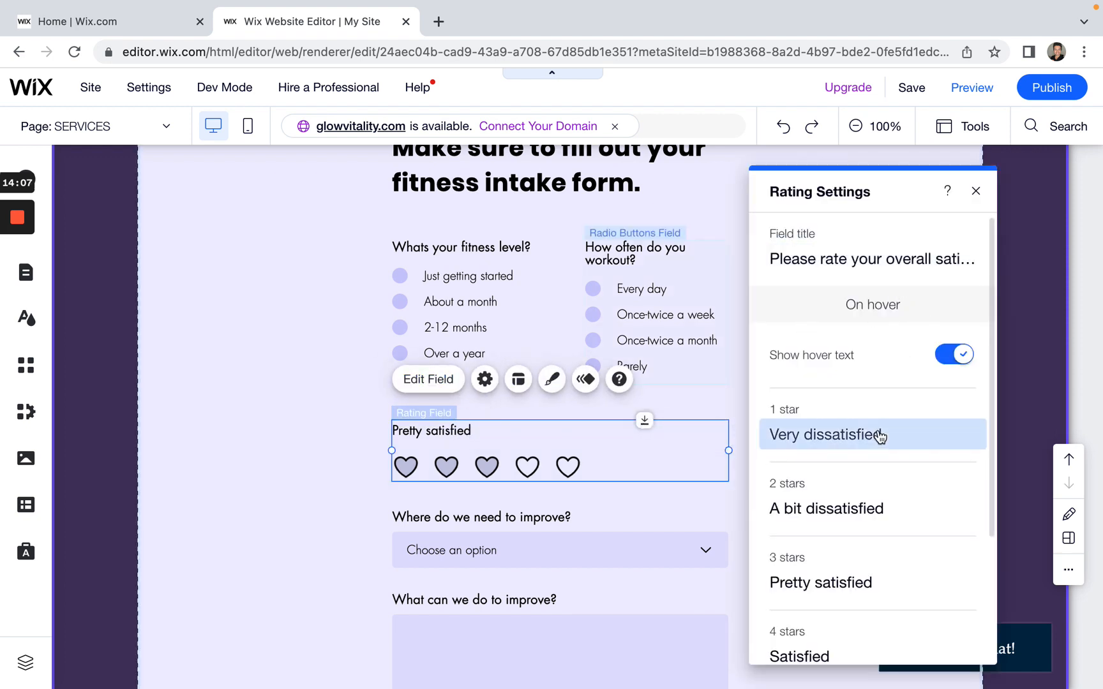
{"action": "left_click", "coordinate": [907, 436]}
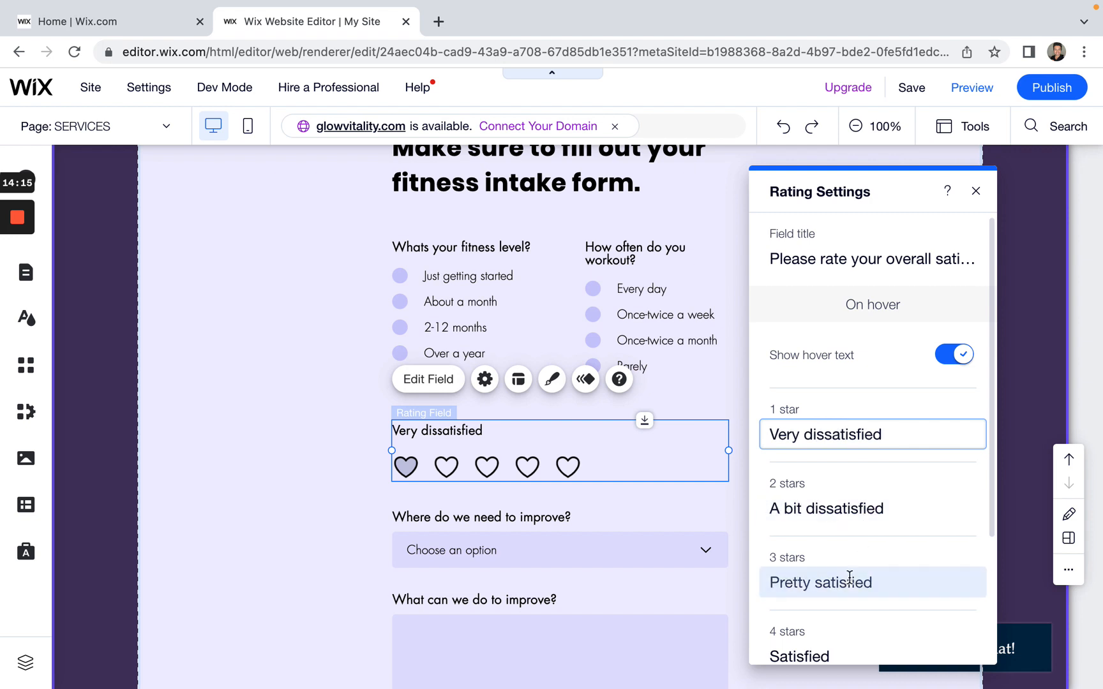
{"action": "scroll", "coordinate": [856, 582], "scroll_direction": "down", "scroll_amount": 1}
{"action": "scroll", "coordinate": [854, 589], "scroll_direction": "down", "scroll_amount": 2}
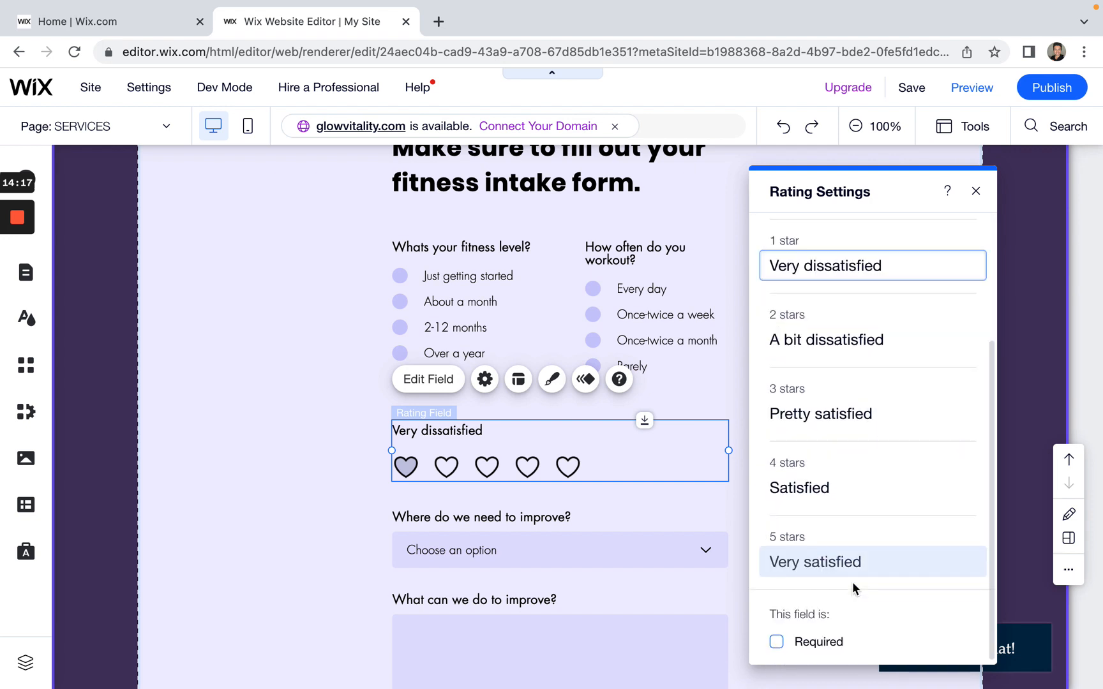
{"action": "scroll", "coordinate": [854, 586], "scroll_direction": "up", "scroll_amount": 3}
{"action": "scroll", "coordinate": [852, 580], "scroll_direction": "down", "scroll_amount": 3}
{"action": "left_click", "coordinate": [777, 646]}
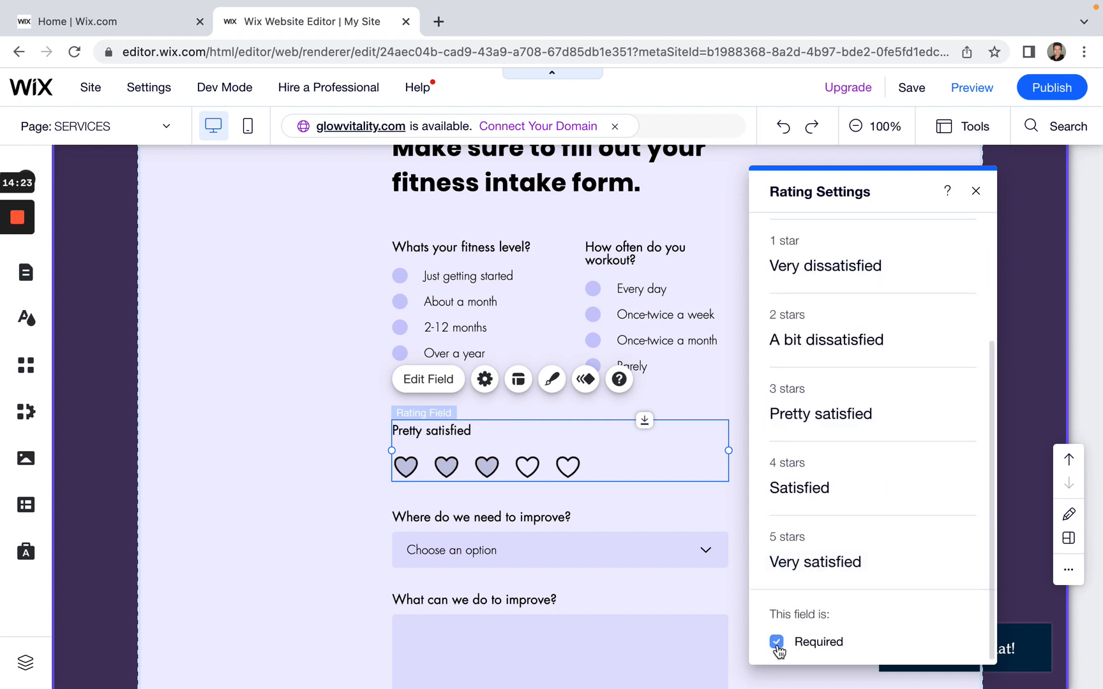
{"action": "left_click", "coordinate": [975, 191]}
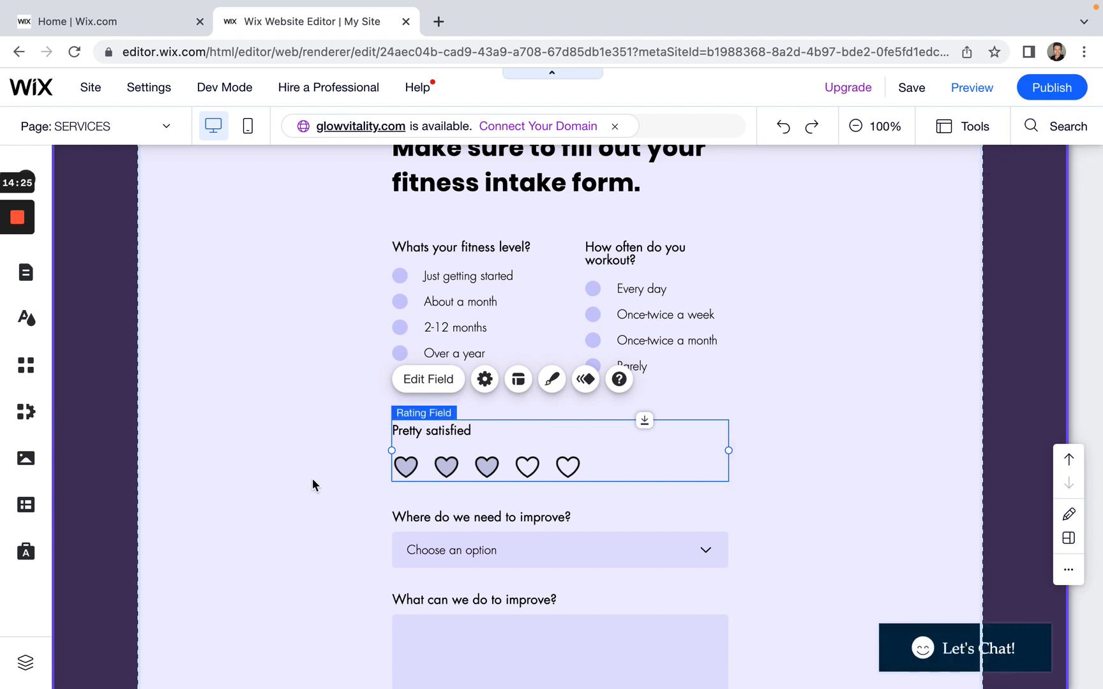
{"action": "left_click", "coordinate": [312, 478]}
Step: Examine the field settings and choices list of the "Where do we need to improve?" dropdown
{"action": "scroll", "coordinate": [312, 480], "scroll_direction": "down", "scroll_amount": 2}
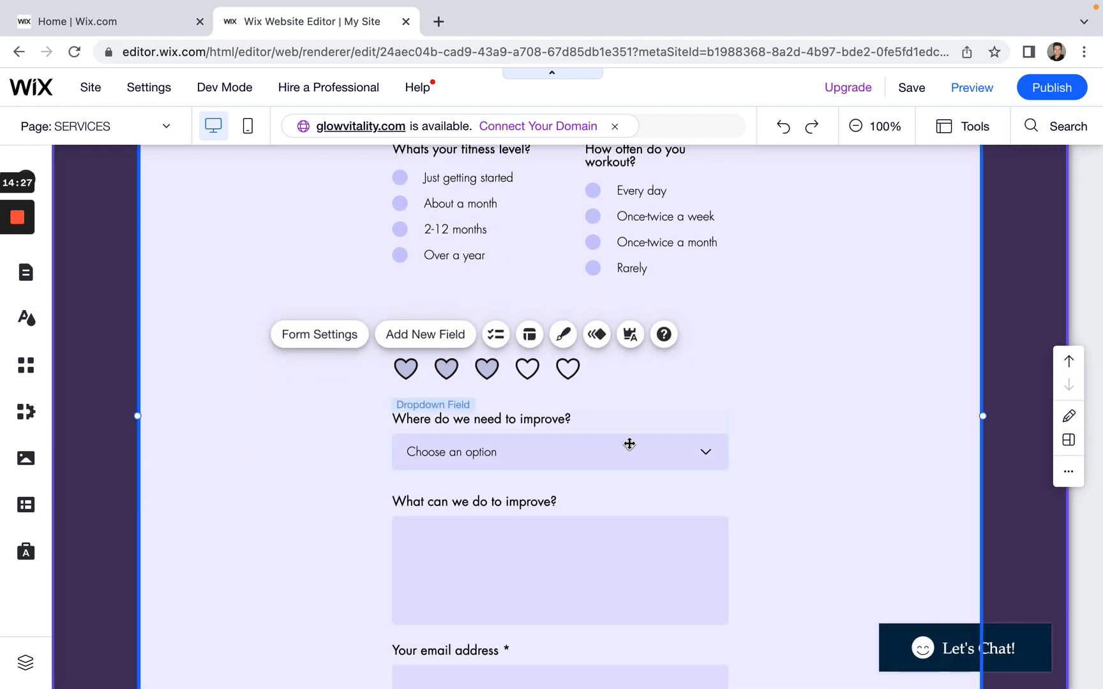
{"action": "left_click", "coordinate": [704, 454]}
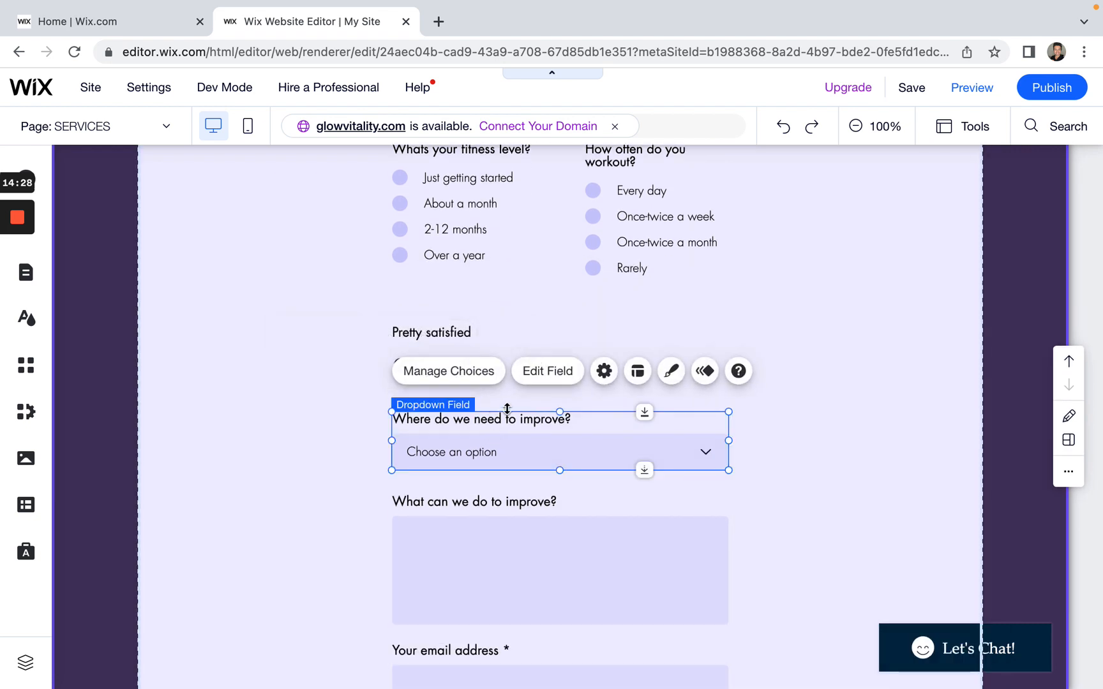
{"action": "left_click", "coordinate": [565, 379]}
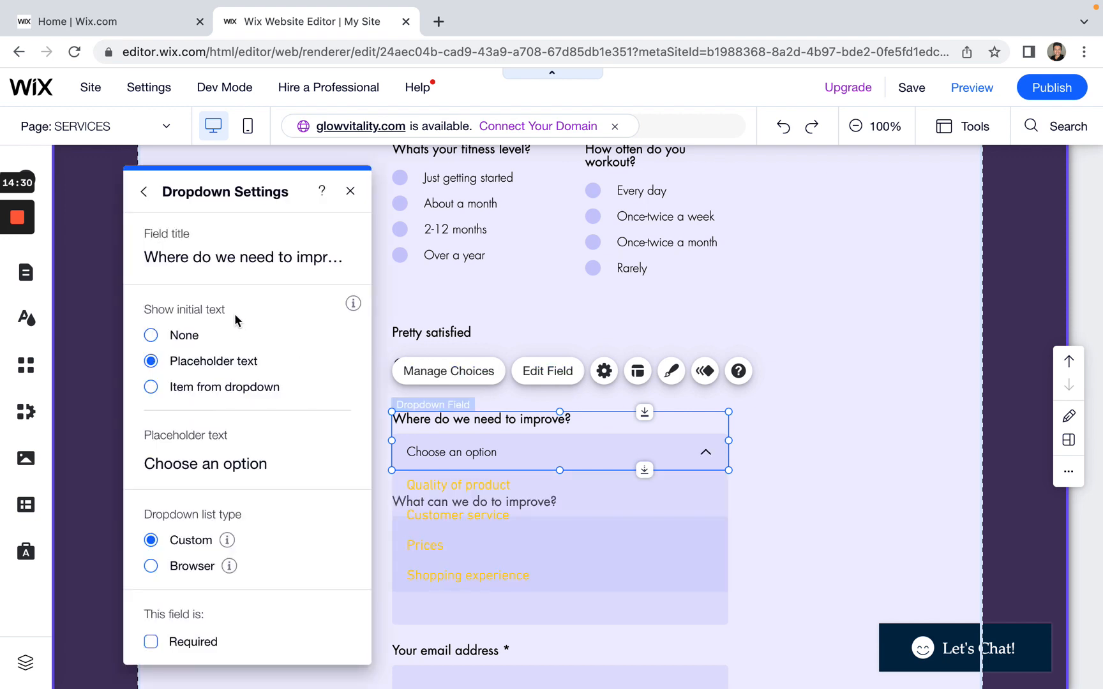
{"action": "left_click", "coordinate": [252, 254]}
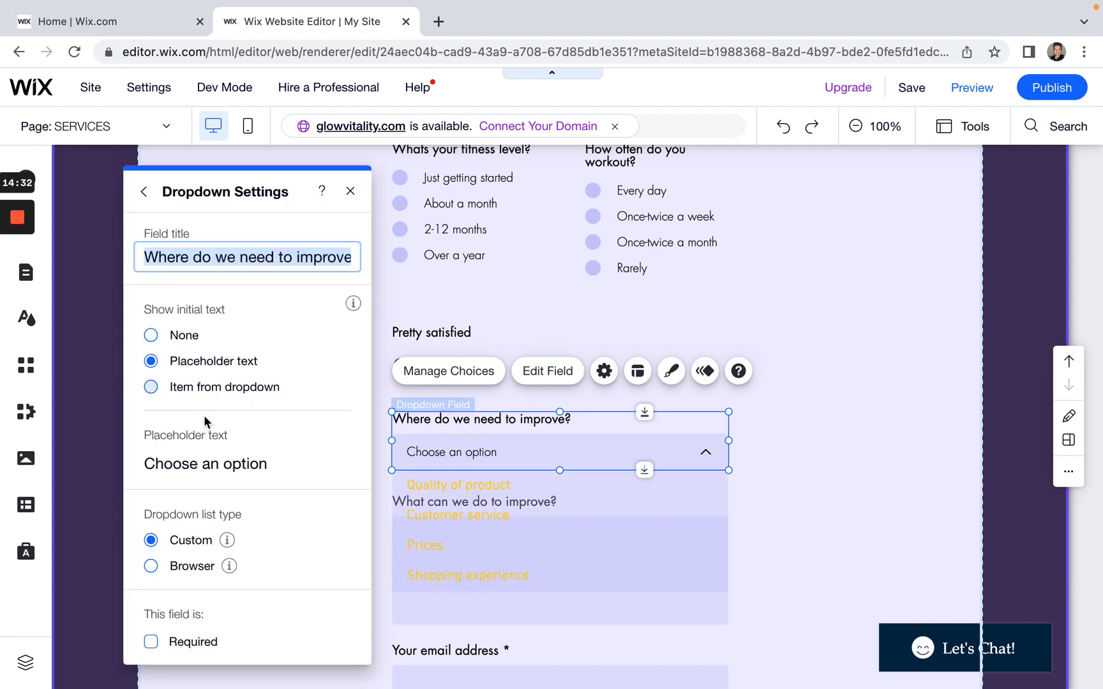
{"action": "left_click", "coordinate": [467, 375]}
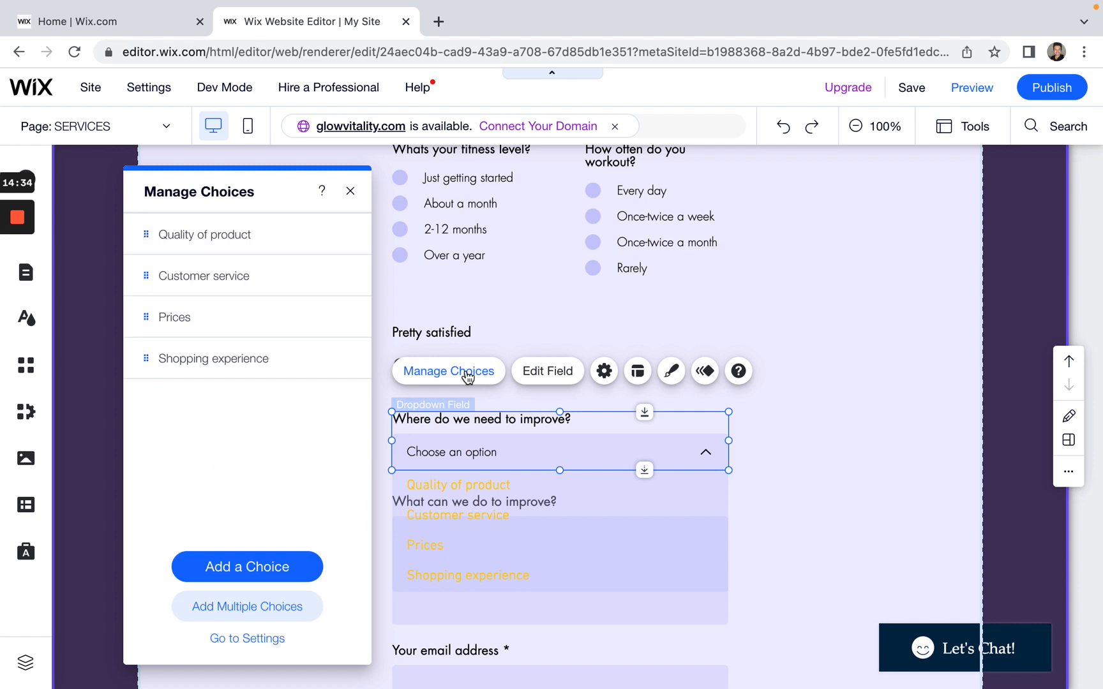
{"action": "left_click", "coordinate": [350, 190]}
Step: Save the site without publishing and preview the edited form on the SERVICES page
{"action": "left_click", "coordinate": [909, 93]}
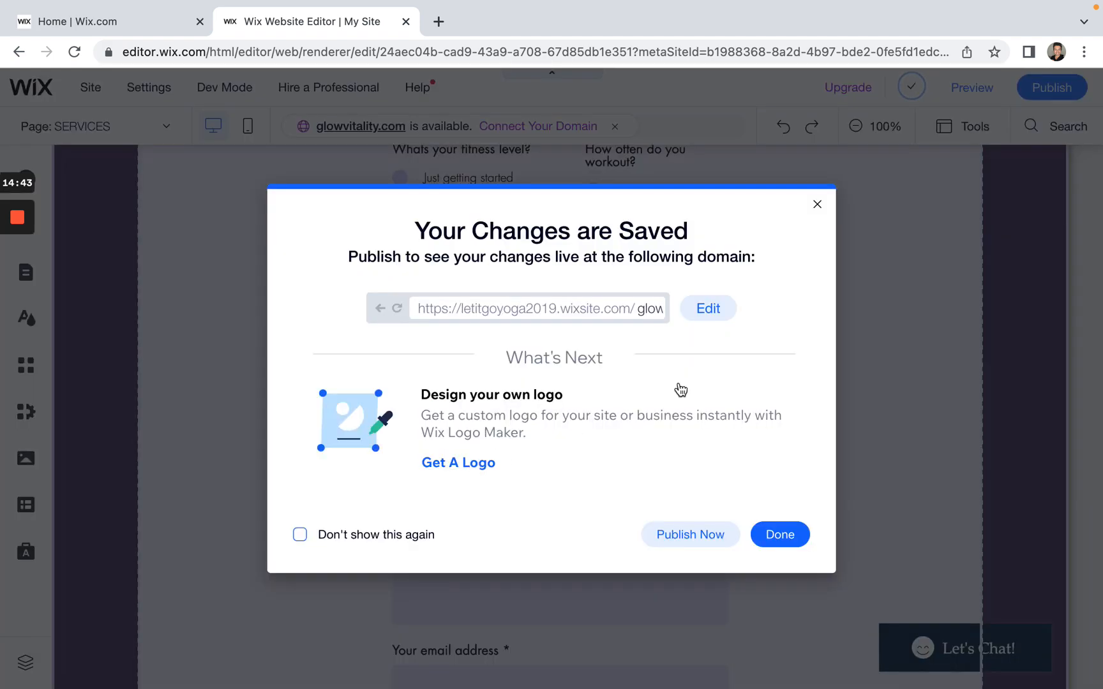
{"action": "left_click", "coordinate": [817, 206]}
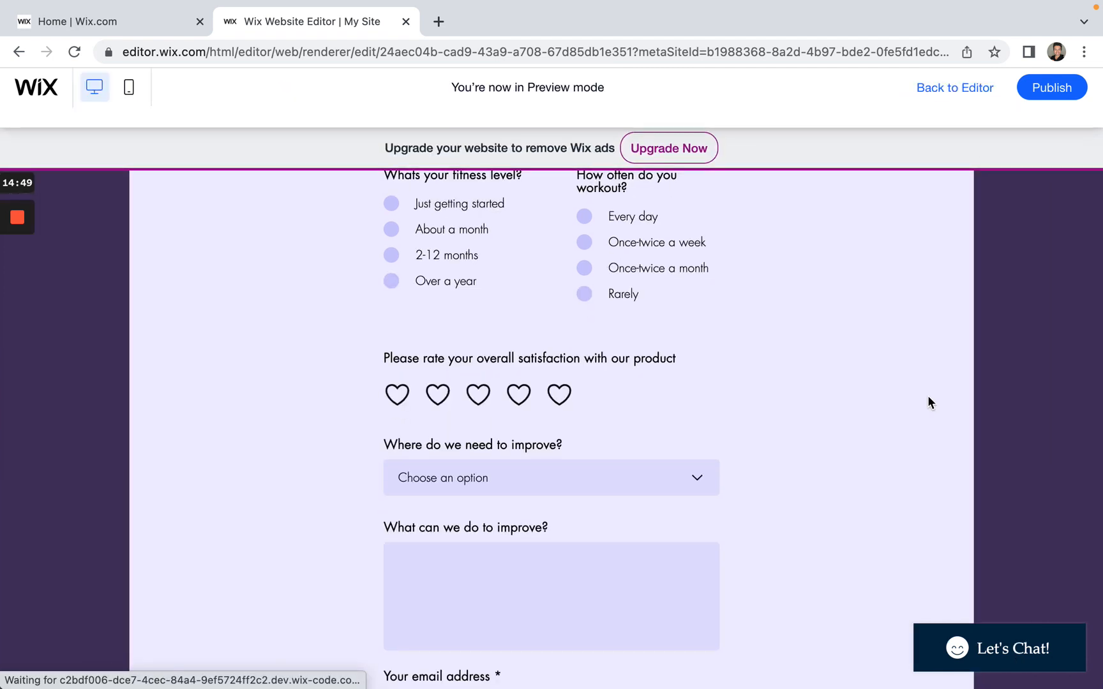
{"action": "scroll", "coordinate": [928, 402], "scroll_direction": "down", "scroll_amount": 3}
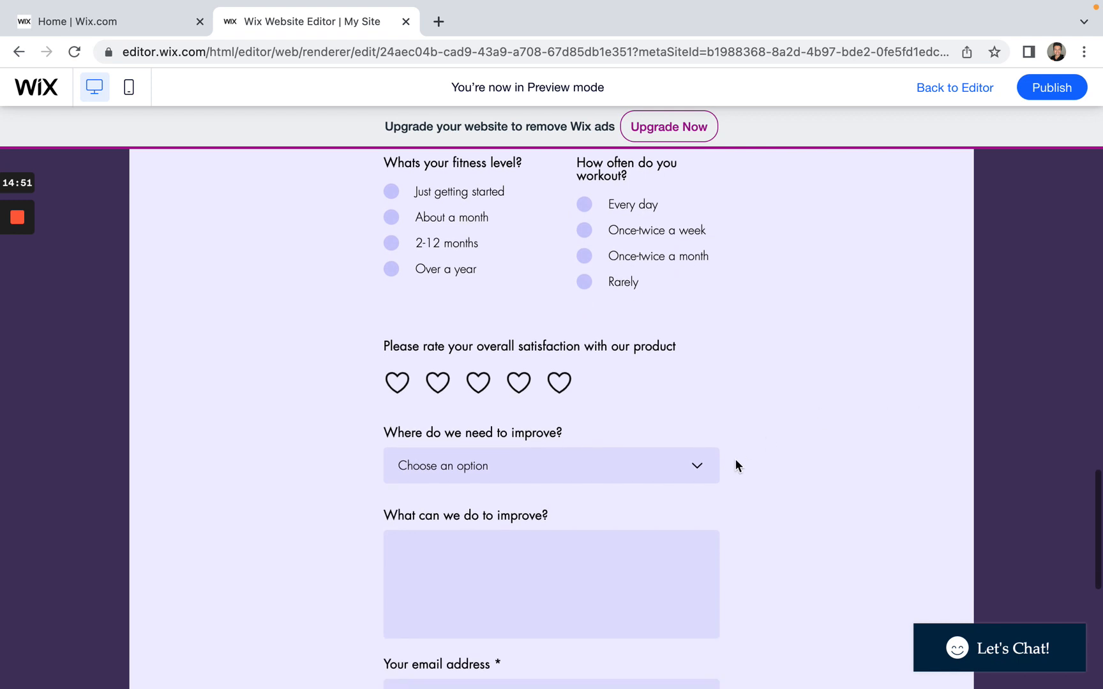
Step: Check the choices list of the "Where do we need to improve?" dropdown in the preview and return to editing
{"action": "left_click", "coordinate": [697, 466]}
{"action": "scroll", "coordinate": [810, 495], "scroll_direction": "down", "scroll_amount": 1}
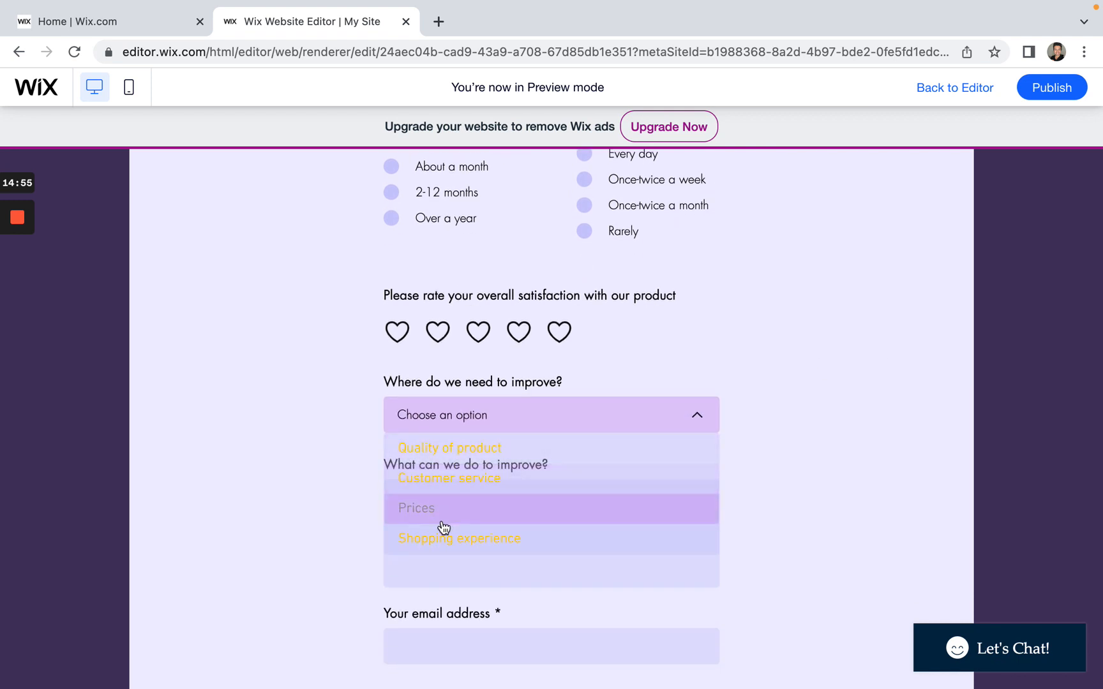
{"action": "left_click", "coordinate": [819, 357]}
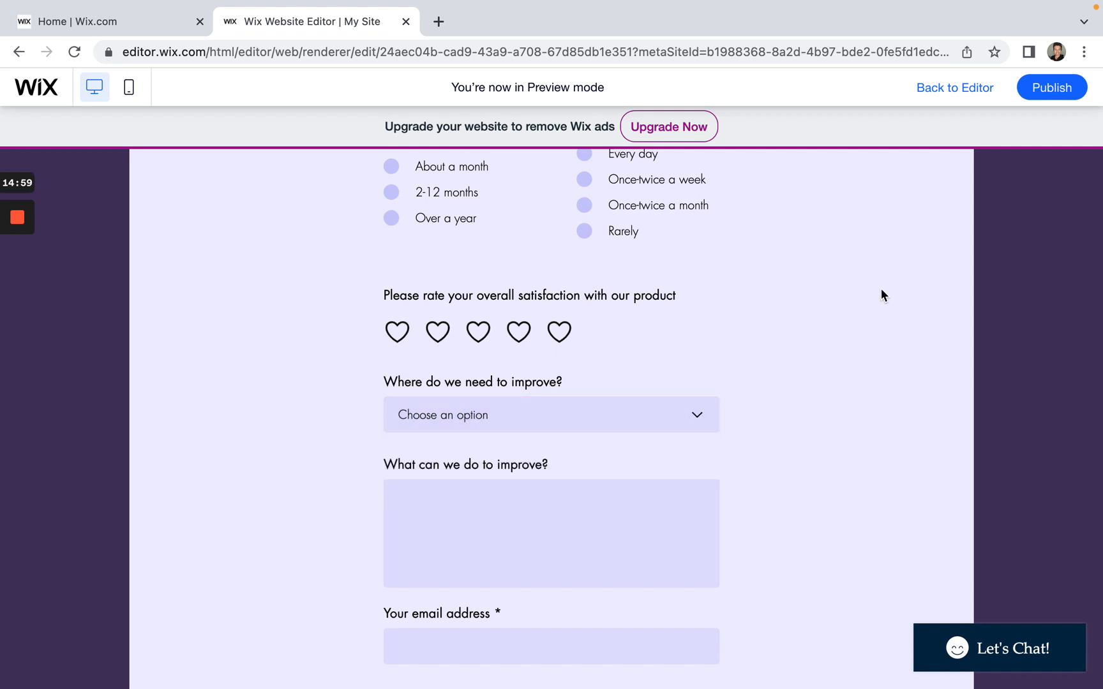
{"action": "left_click", "coordinate": [965, 93]}
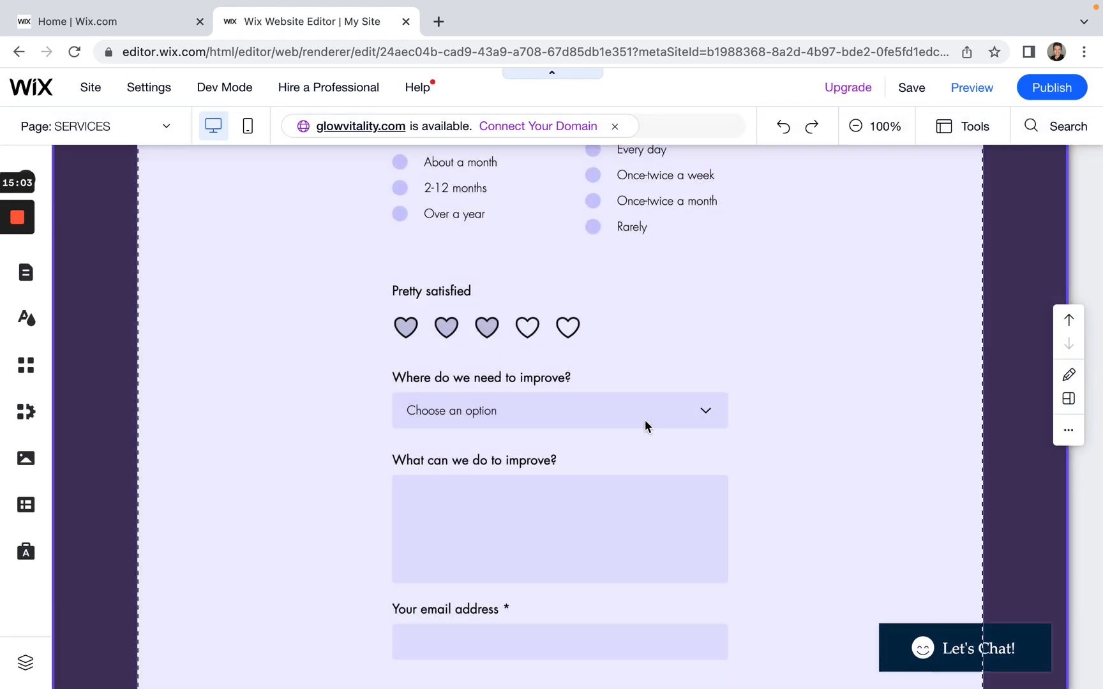
Step: Relabel the "Quality of product" choice of the "Where do we need to improve?" dropdown as "Cardiovascular"
{"action": "left_click", "coordinate": [645, 415]}
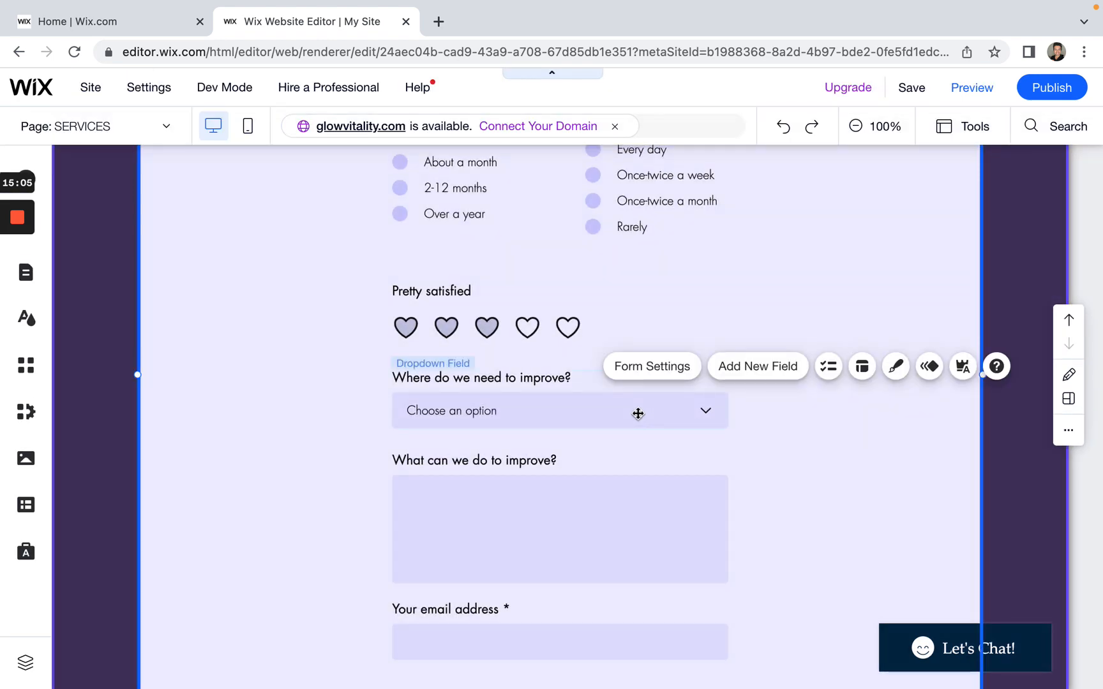
{"action": "left_click", "coordinate": [645, 414]}
{"action": "left_click", "coordinate": [485, 329]}
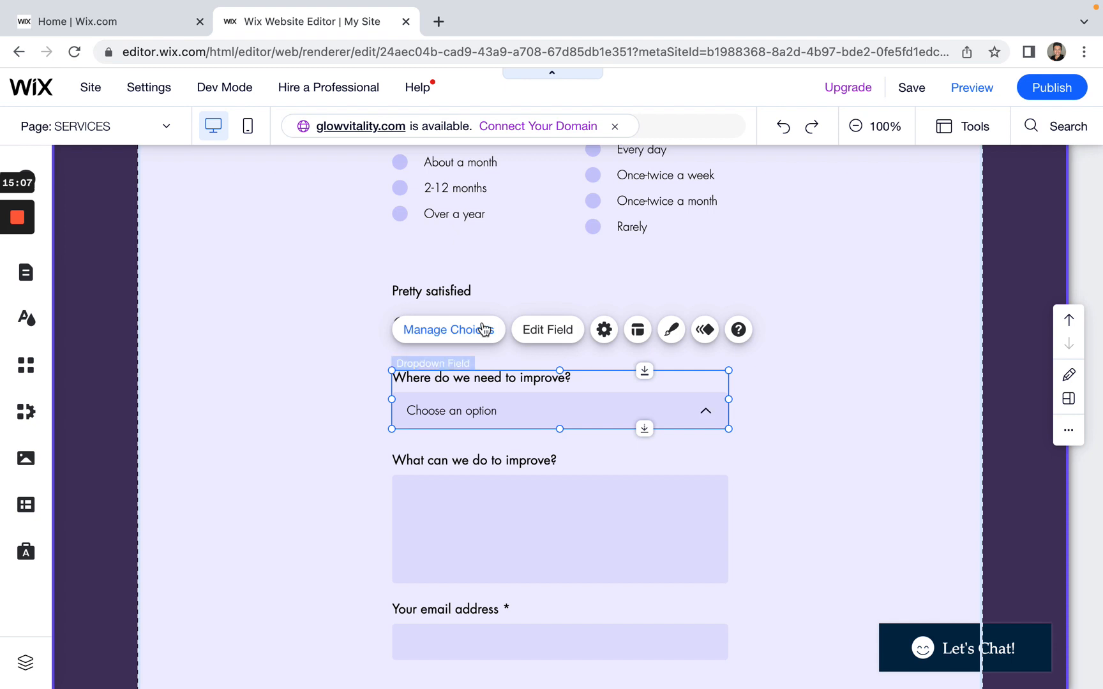
{"action": "left_click", "coordinate": [340, 232]}
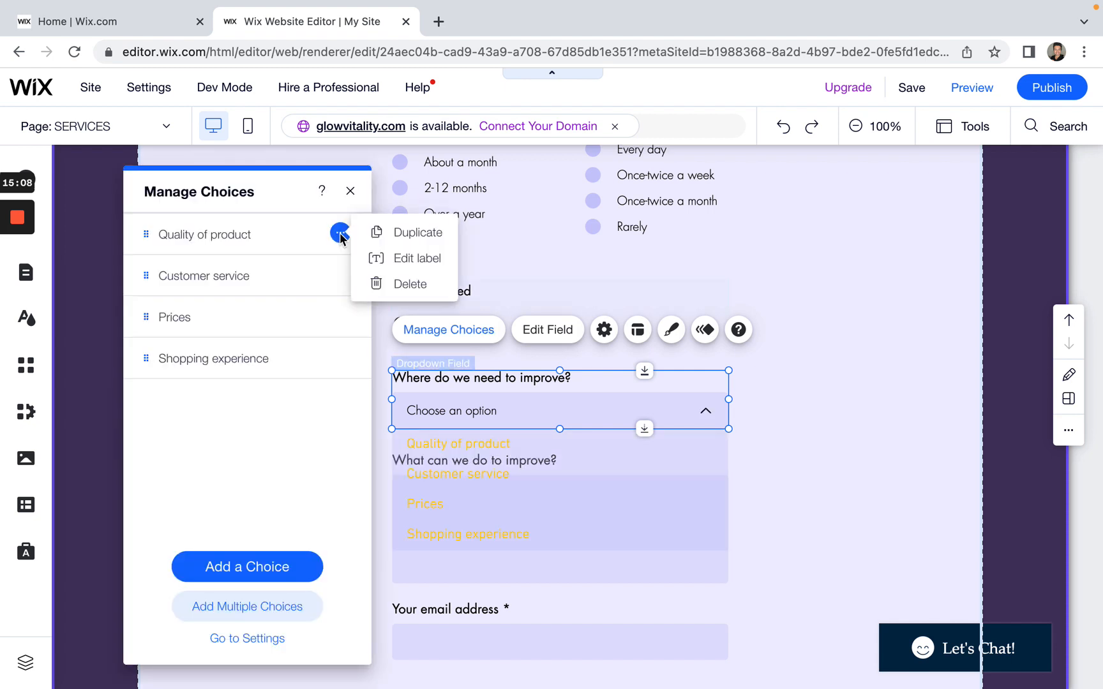
{"action": "left_click", "coordinate": [406, 262]}
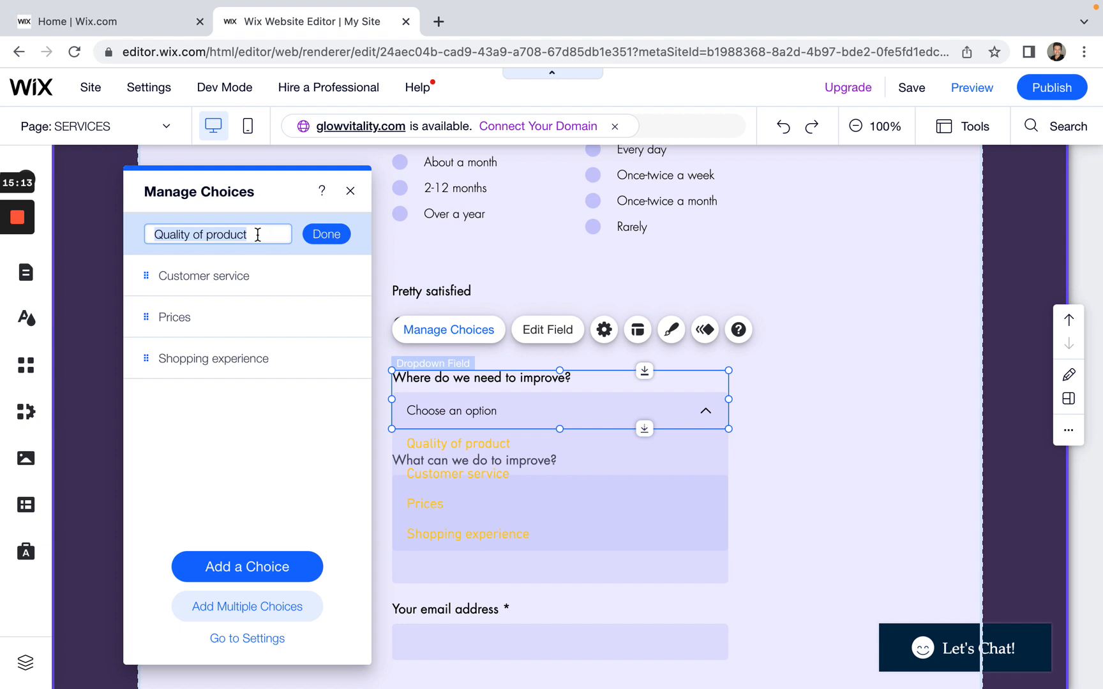
{"action": "type", "text": "Cardiovascular"}
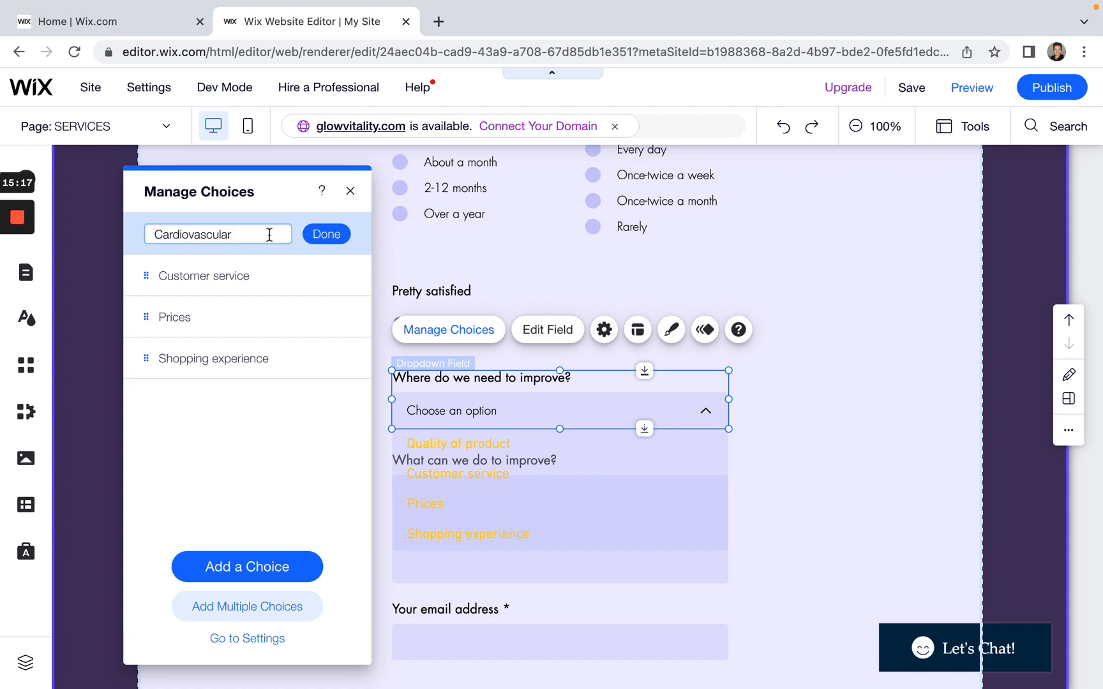
{"action": "left_click", "coordinate": [326, 234]}
Step: Relabel the dropdown's "Customer service" choice as "Functional Movement"
{"action": "left_click", "coordinate": [340, 276]}
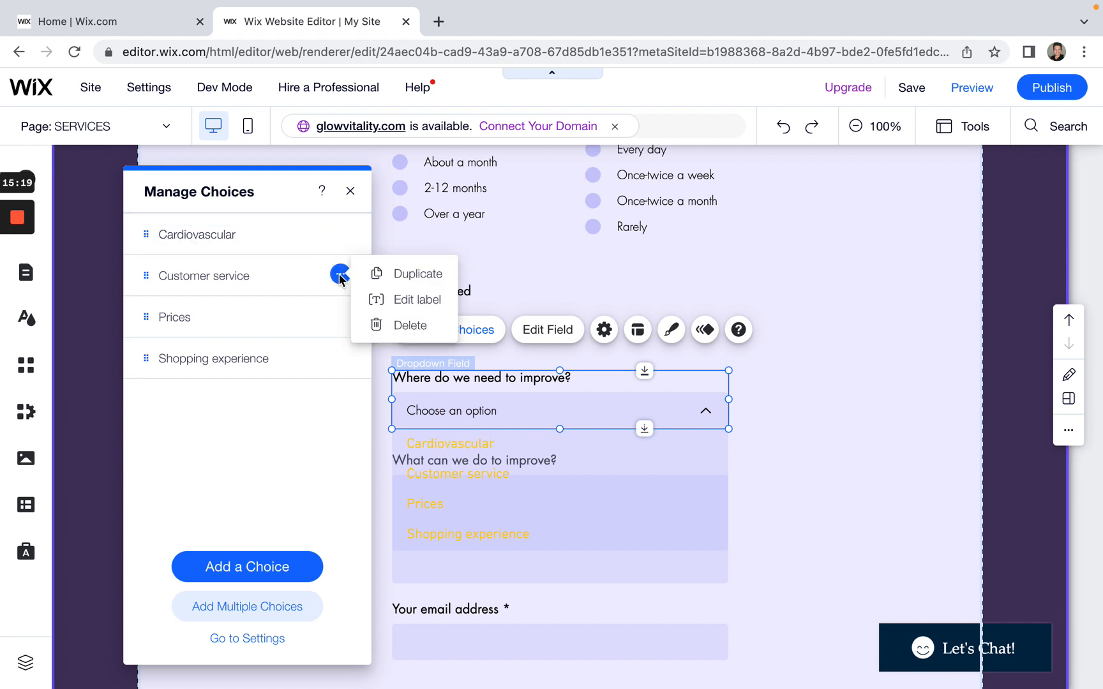
{"action": "left_click", "coordinate": [377, 300]}
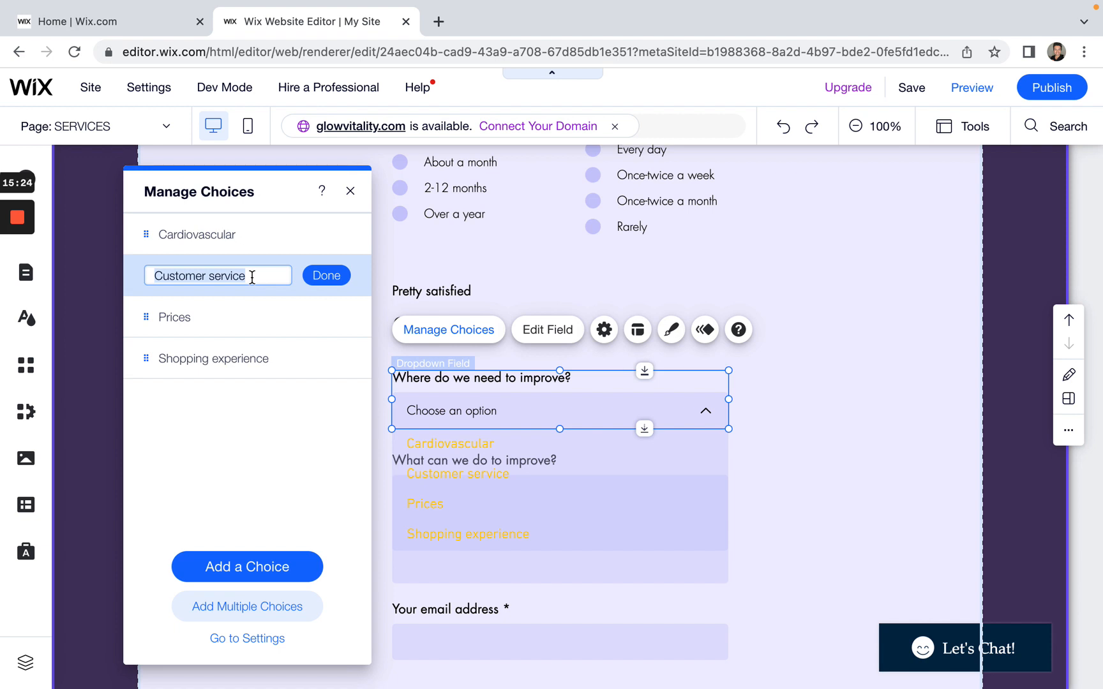
{"action": "type", "text": "Functional Movement"}
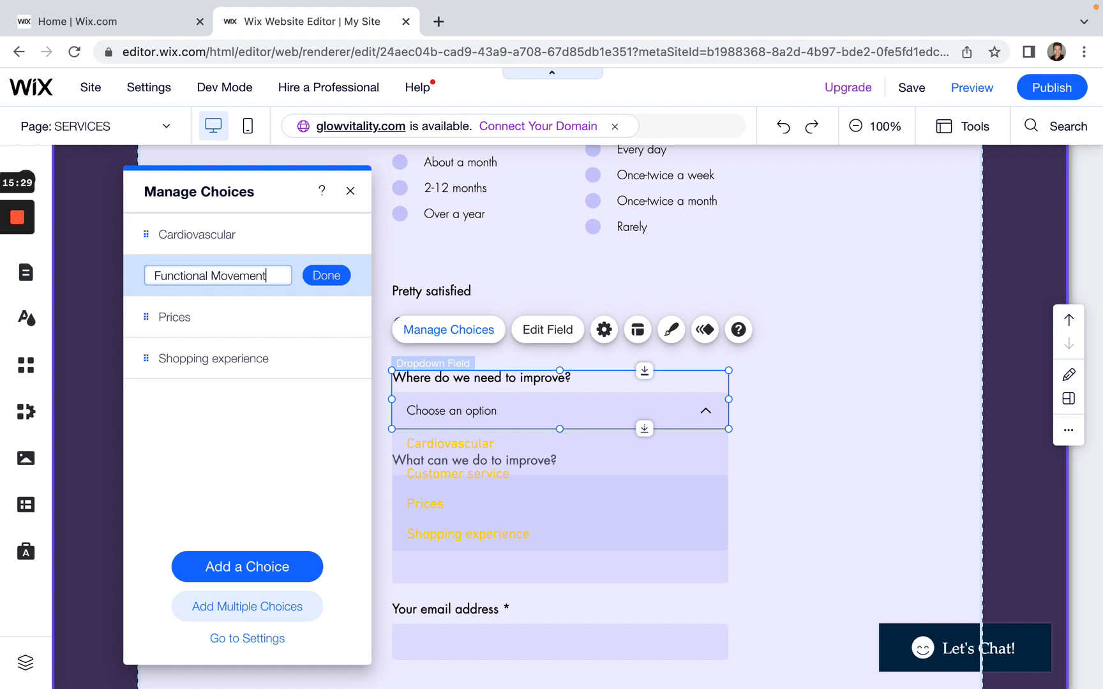
{"action": "left_click", "coordinate": [325, 275]}
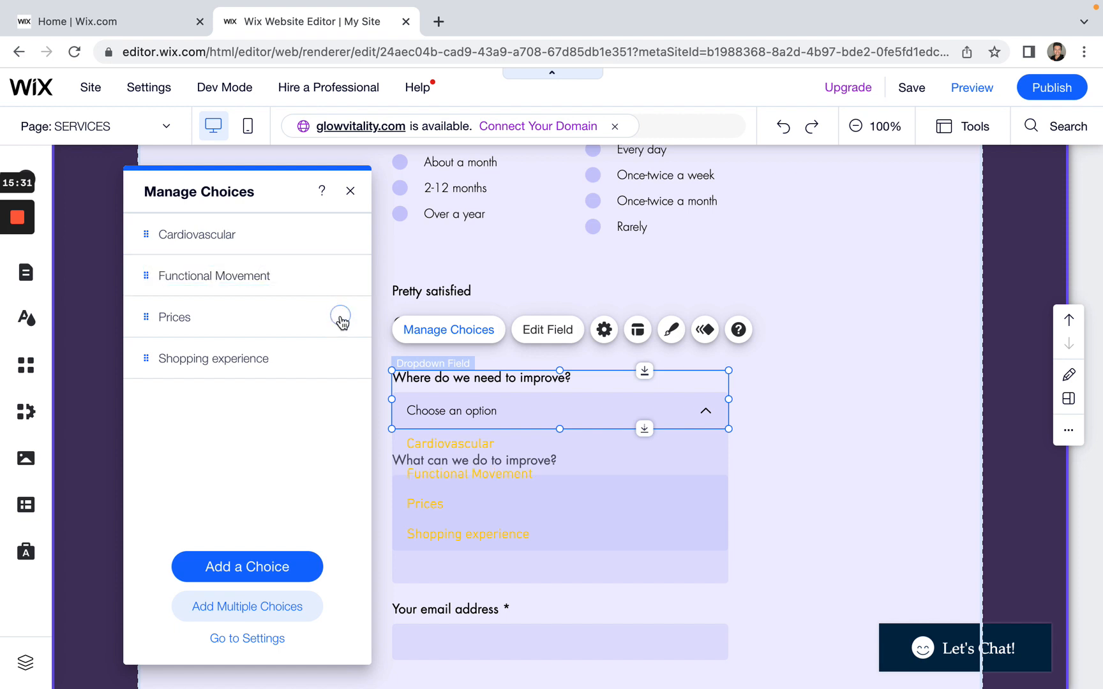
Step: Relabel the dropdown's "Prices" choice as "Balance Exercises"
{"action": "left_click", "coordinate": [340, 316]}
{"action": "left_click", "coordinate": [399, 343]}
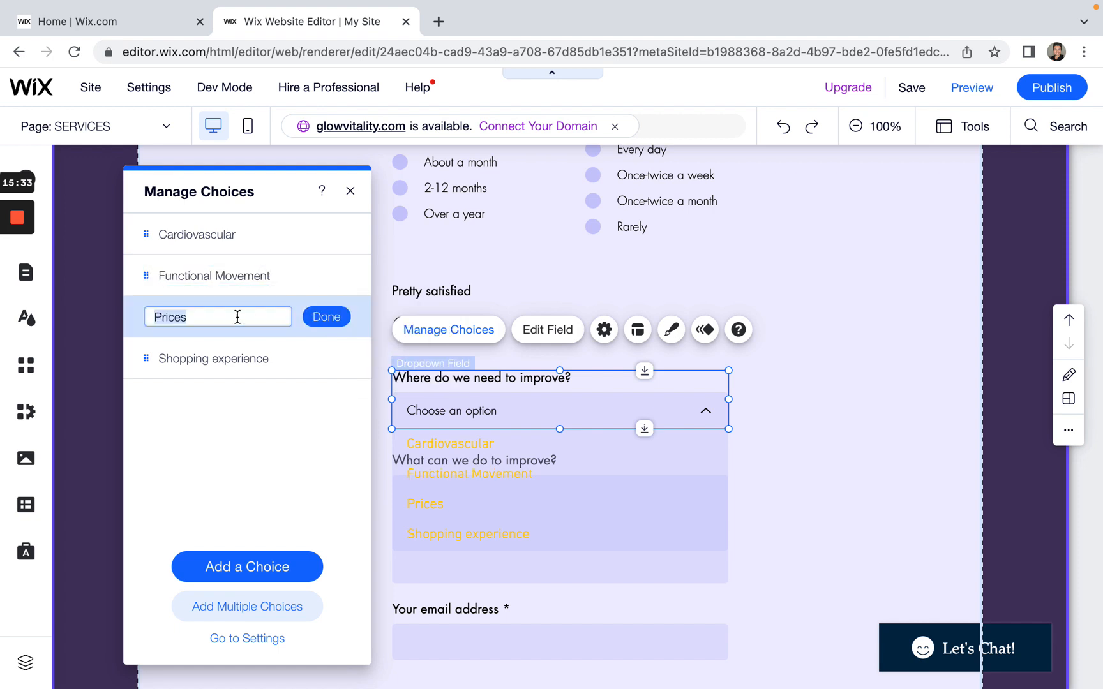
{"action": "type", "text": "Balance Exercises"}
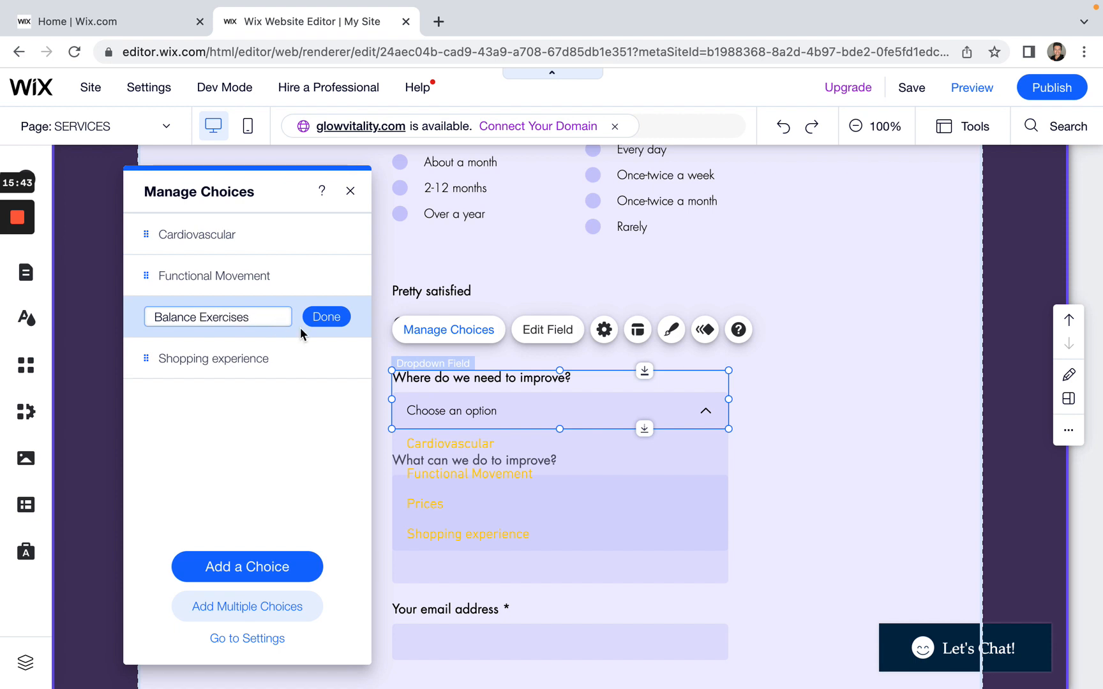
{"action": "left_click", "coordinate": [326, 317]}
Step: Relabel the dropdown's "Shopping experience" choice as "All of the above" and finish managing the choices
{"action": "left_click", "coordinate": [340, 357]}
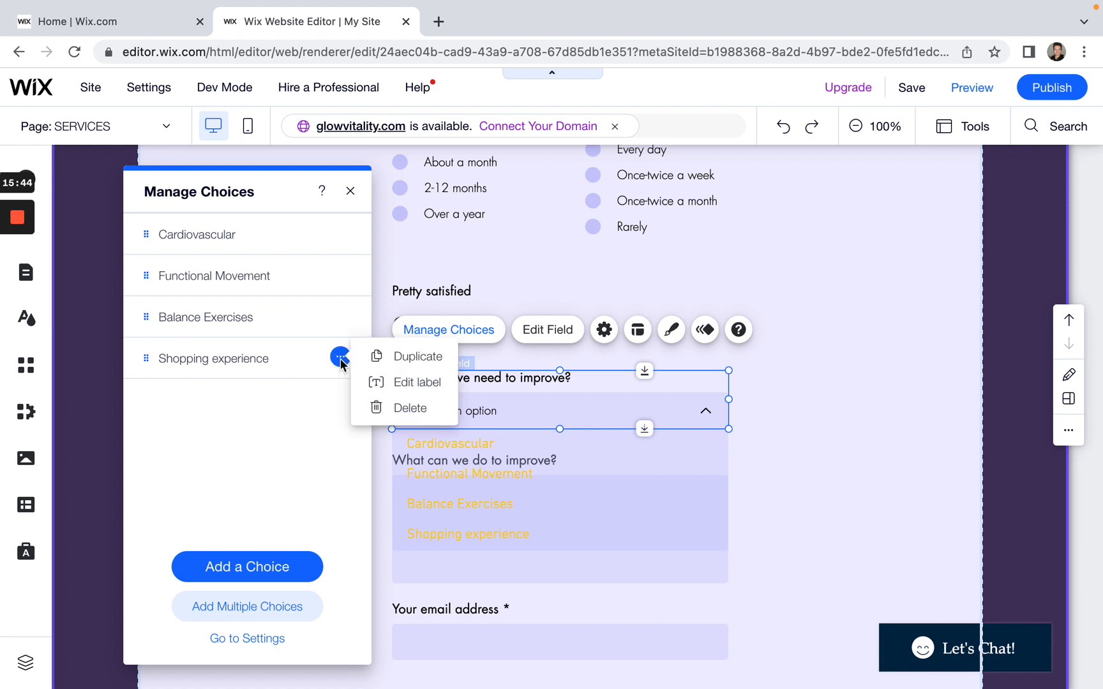
{"action": "left_click", "coordinate": [404, 381]}
{"action": "type", "text": "All of the above"}
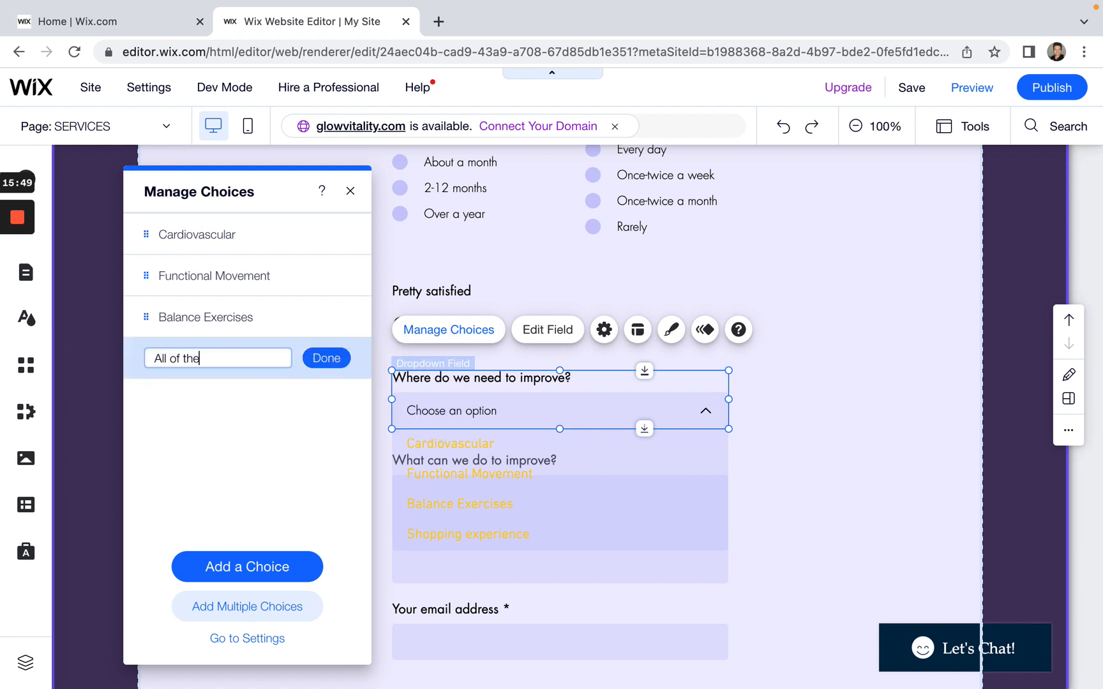
{"action": "left_click", "coordinate": [326, 358]}
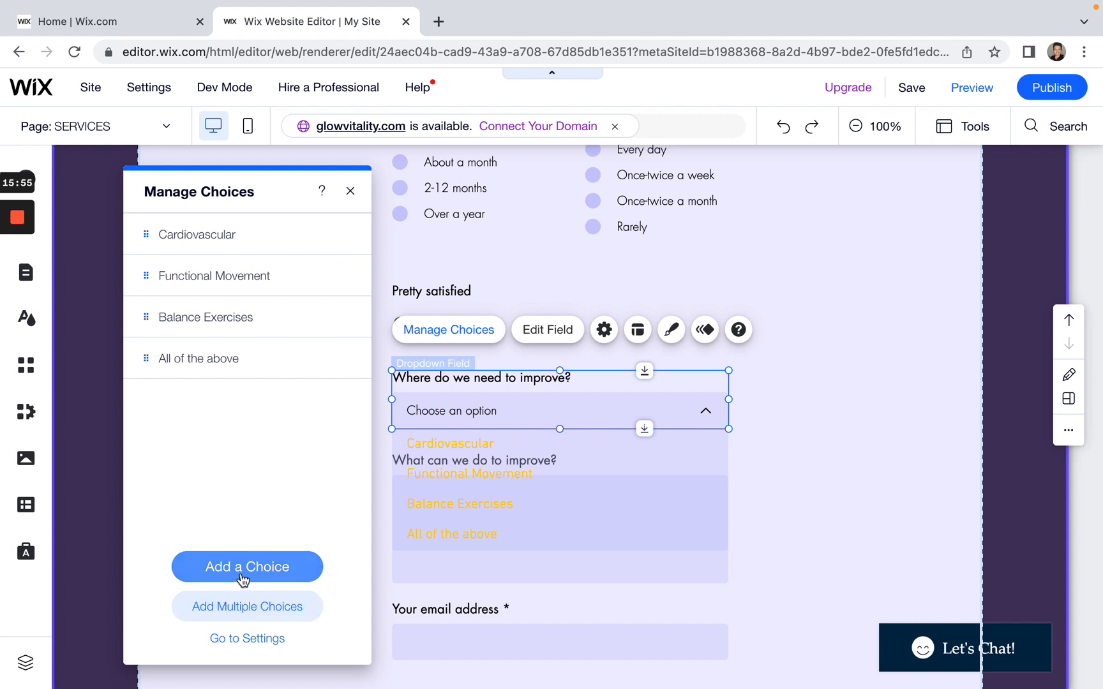
{"action": "left_click", "coordinate": [350, 190]}
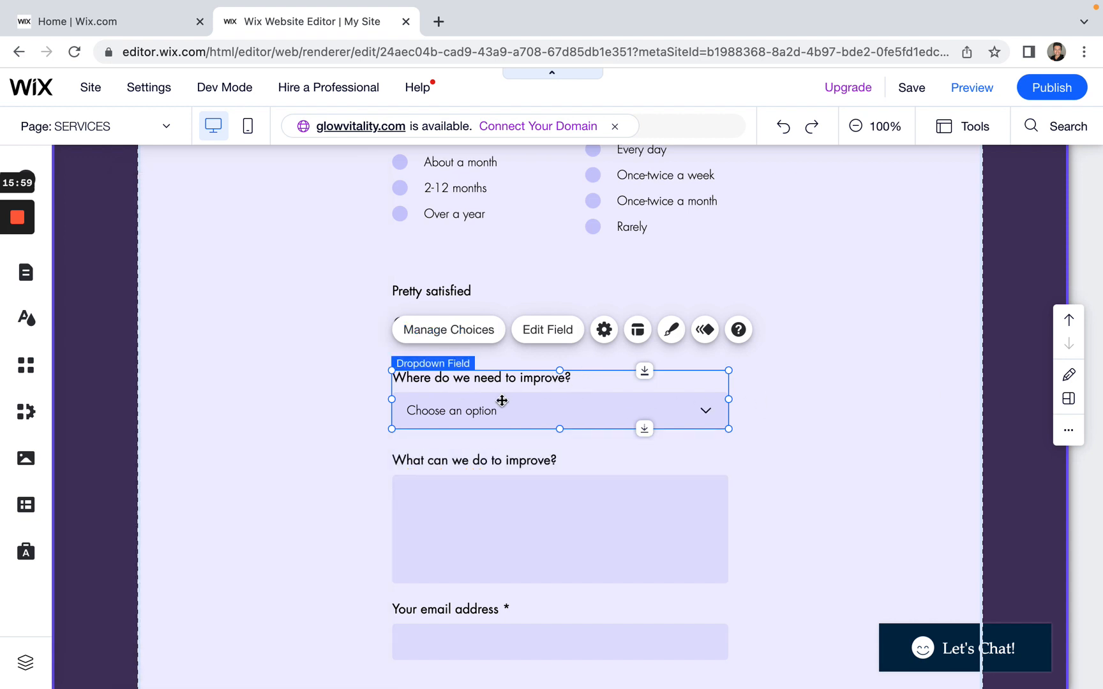
Step: Examine the dropdown's custom design options for the input field, including its fill and text settings
{"action": "left_click", "coordinate": [604, 329]}
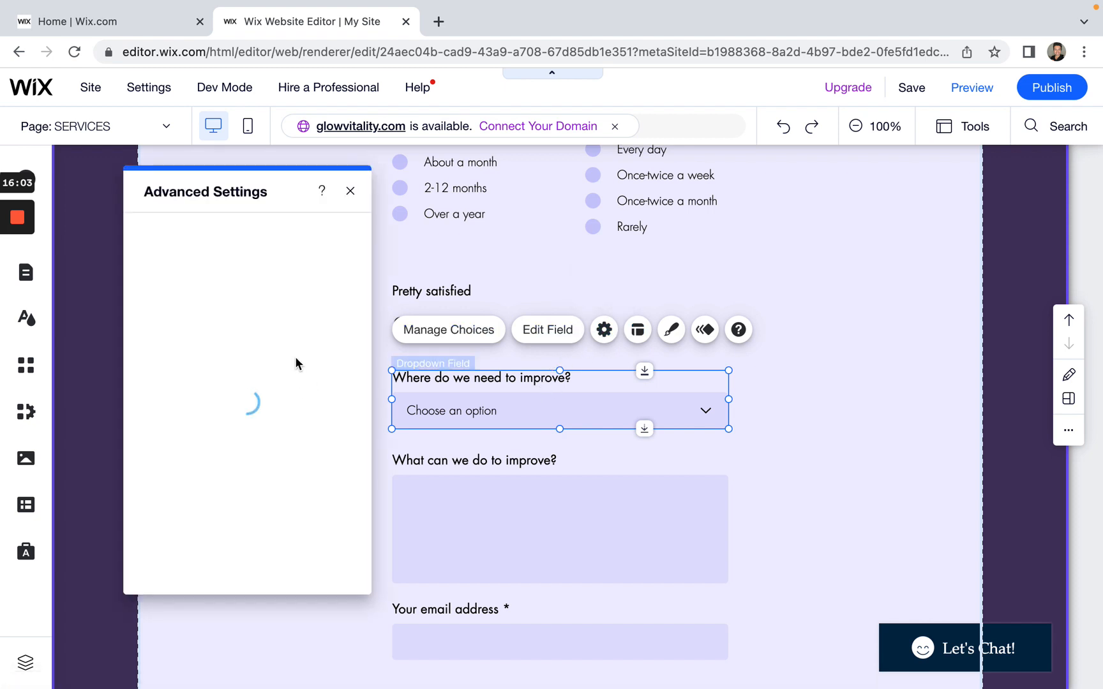
{"action": "left_click", "coordinate": [671, 330]}
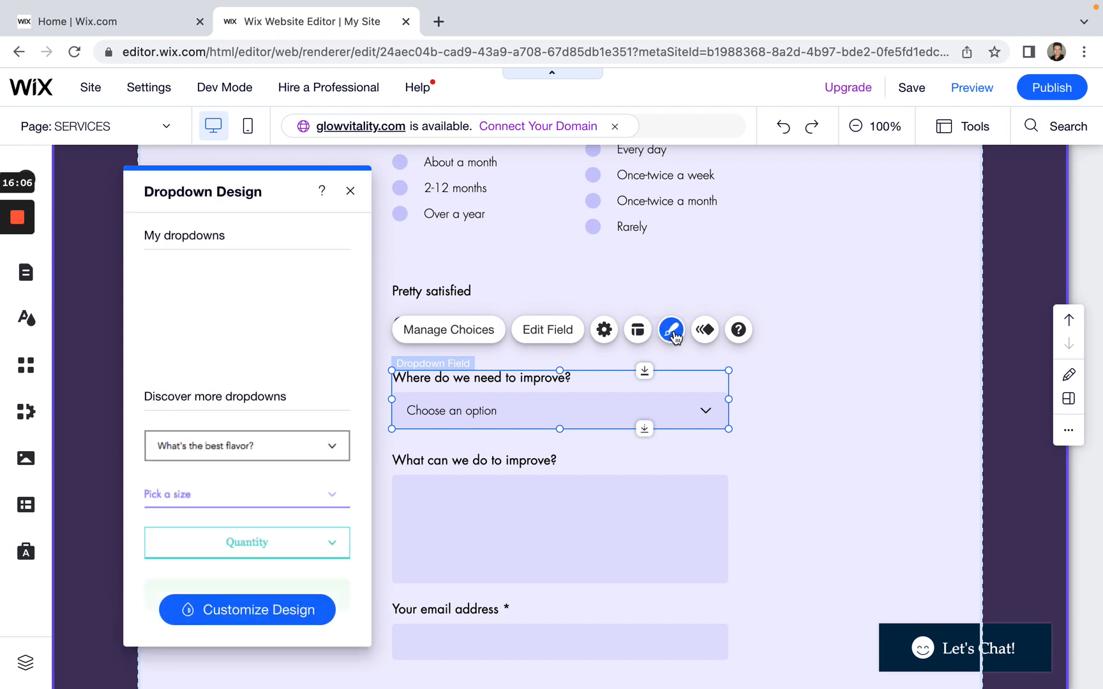
{"action": "left_click", "coordinate": [243, 613]}
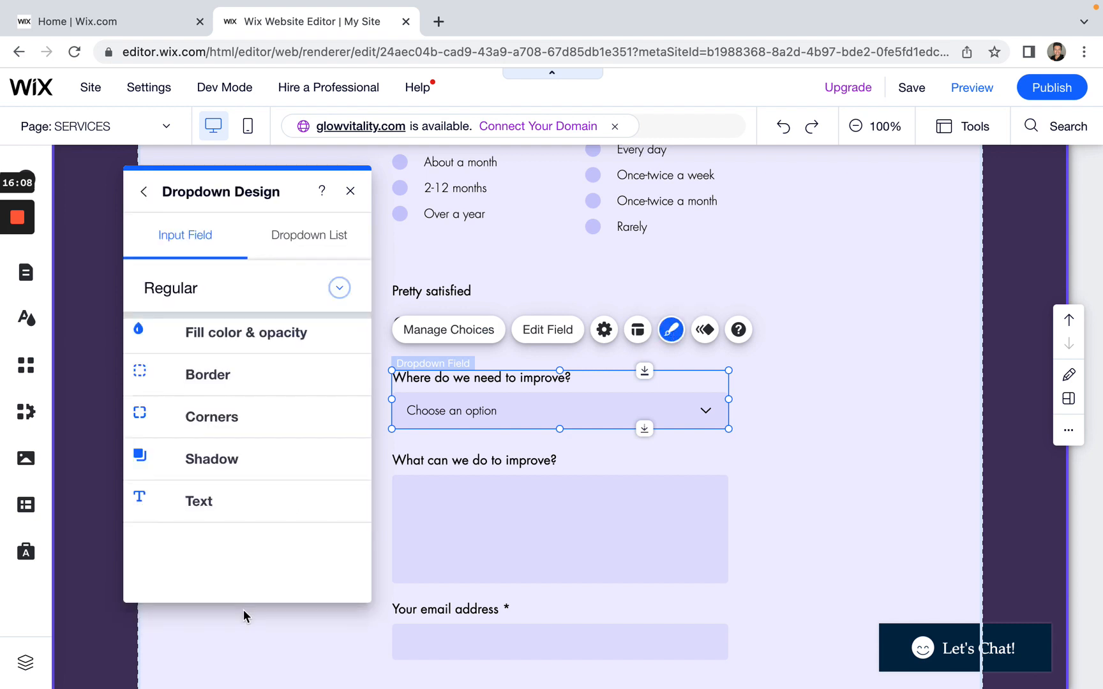
{"action": "left_click", "coordinate": [291, 343]}
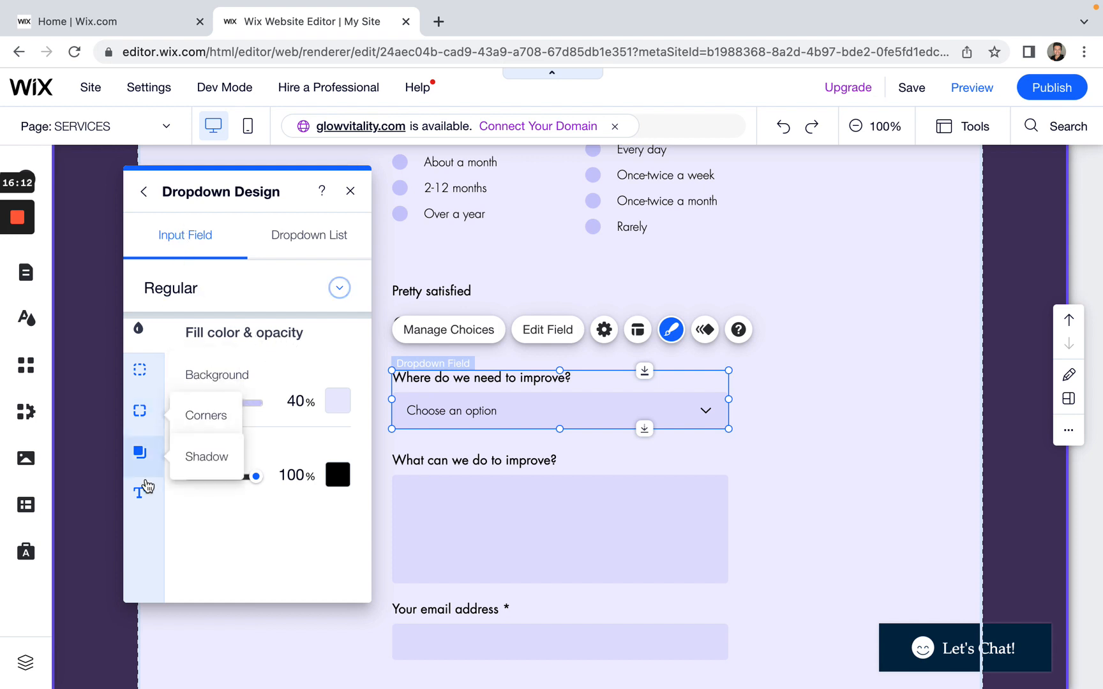
{"action": "left_click", "coordinate": [139, 493]}
{"action": "scroll", "coordinate": [300, 473], "scroll_direction": "down", "scroll_amount": 1}
{"action": "scroll", "coordinate": [301, 473], "scroll_direction": "down", "scroll_amount": 6}
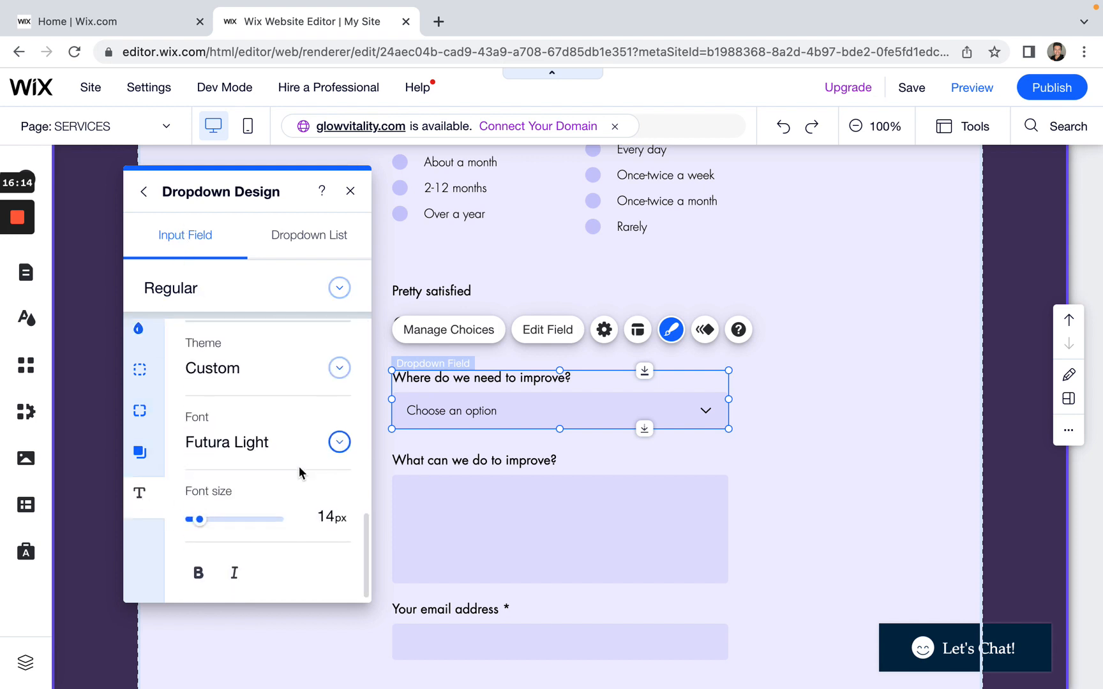
{"action": "scroll", "coordinate": [298, 472], "scroll_direction": "up", "scroll_amount": 4}
{"action": "scroll", "coordinate": [299, 469], "scroll_direction": "down", "scroll_amount": 3}
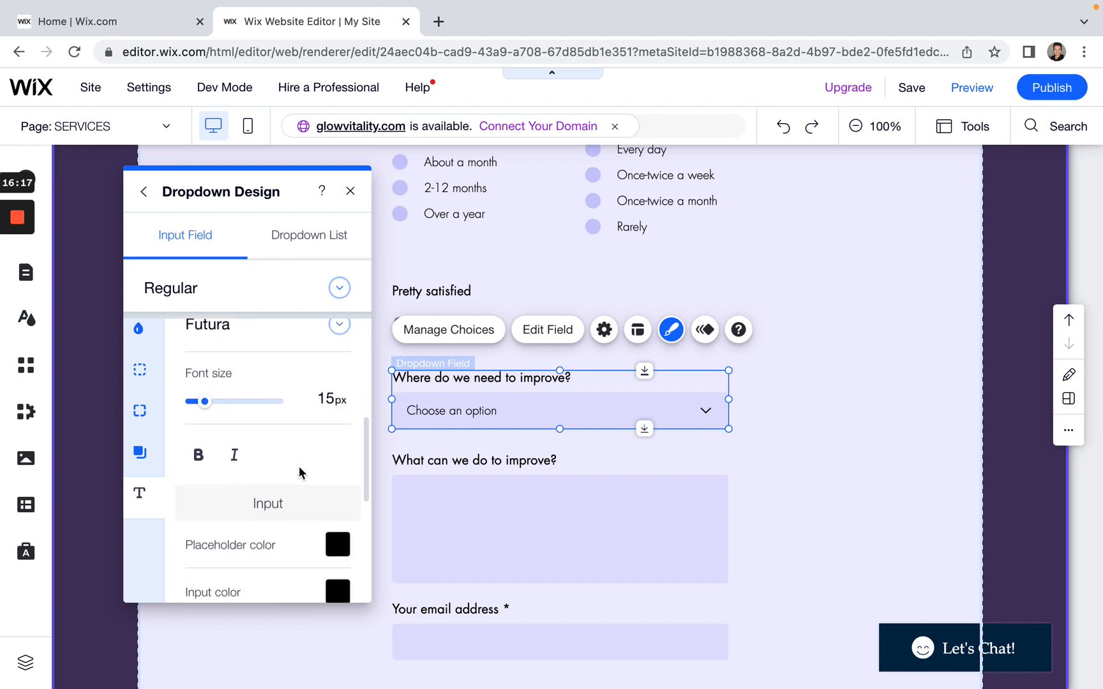
{"action": "scroll", "coordinate": [299, 472], "scroll_direction": "up", "scroll_amount": 5}
Step: Set the text color of the dropdown's list of choices to black (#000000) and close the design settings
{"action": "left_click", "coordinate": [322, 235]}
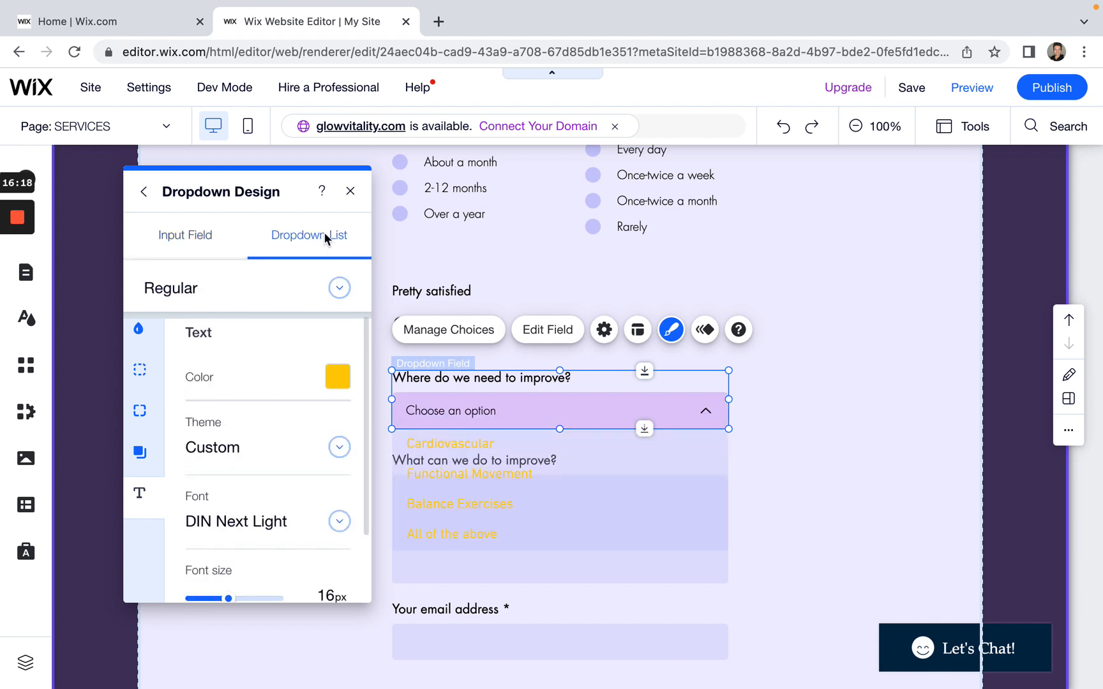
{"action": "left_click", "coordinate": [333, 377]}
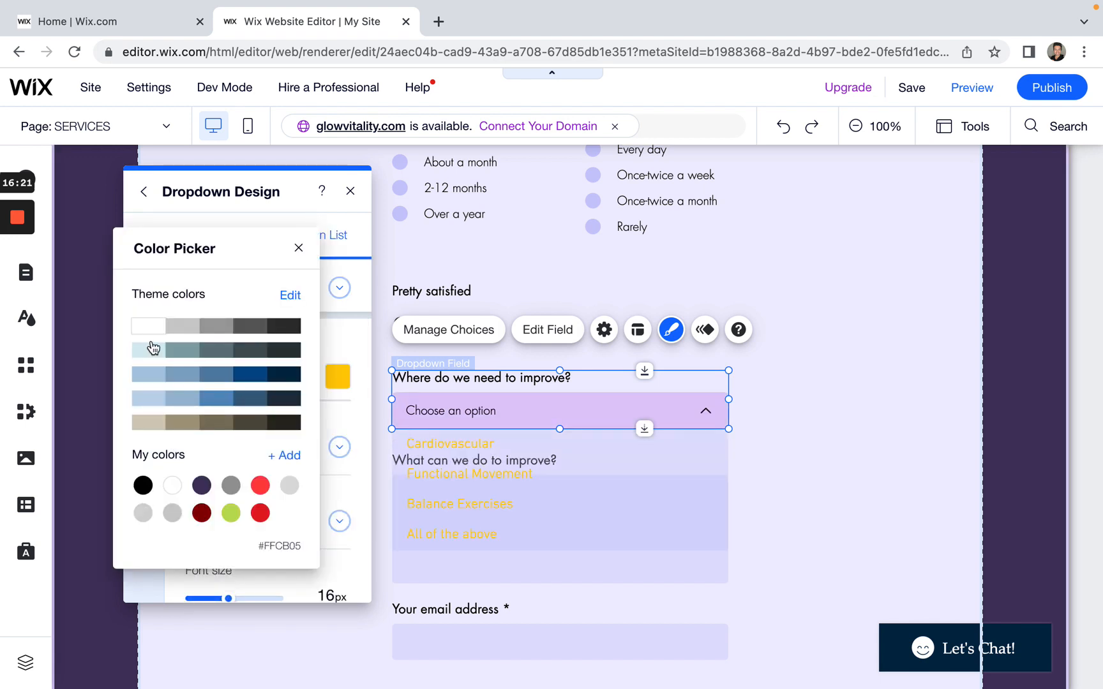
{"action": "left_click", "coordinate": [143, 485]}
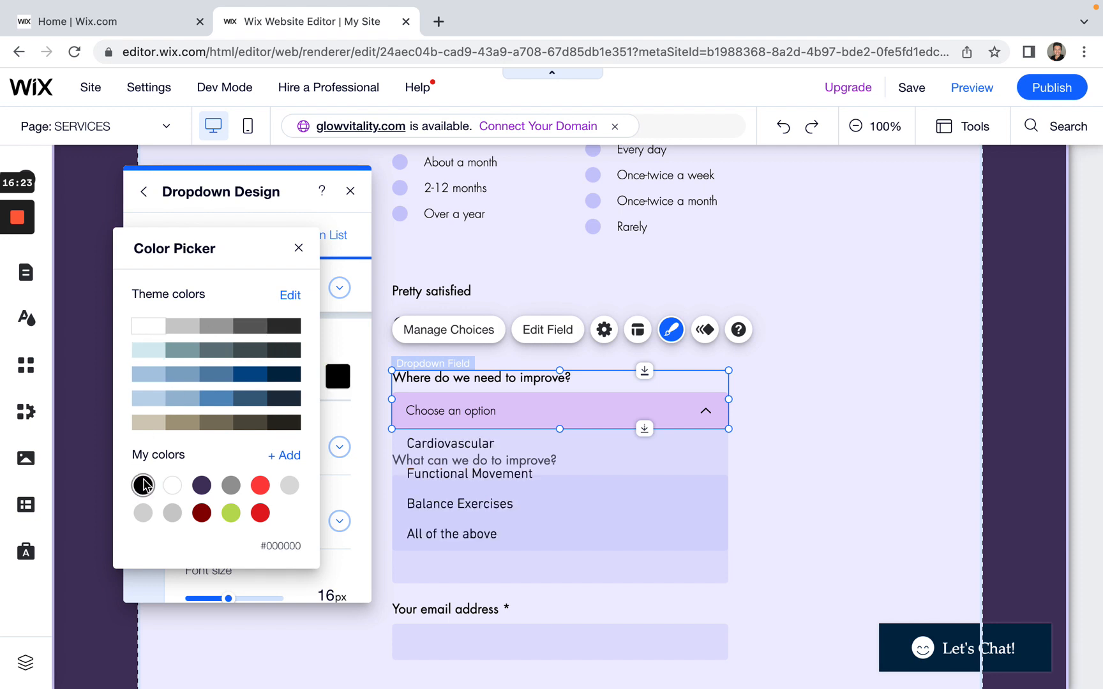
{"action": "left_click", "coordinate": [904, 424]}
{"action": "left_click", "coordinate": [349, 191]}
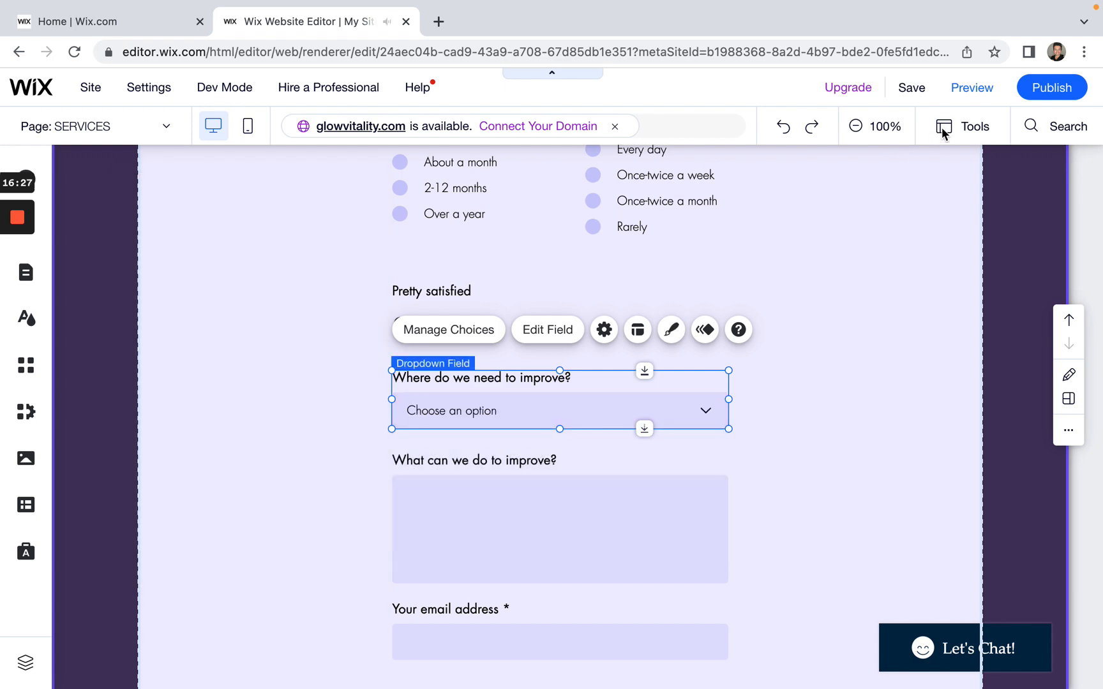
Step: Save the site without publishing and check the "Where do we need to improve?" dropdown's choices in the preview
{"action": "left_click", "coordinate": [908, 87]}
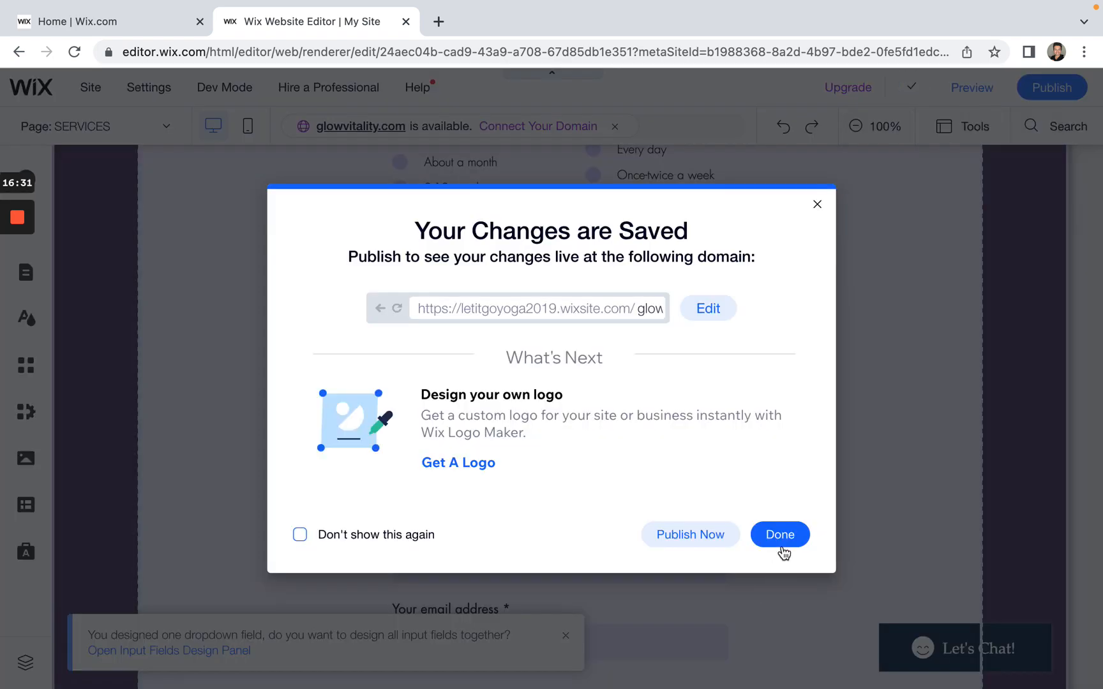
{"action": "left_click", "coordinate": [780, 537]}
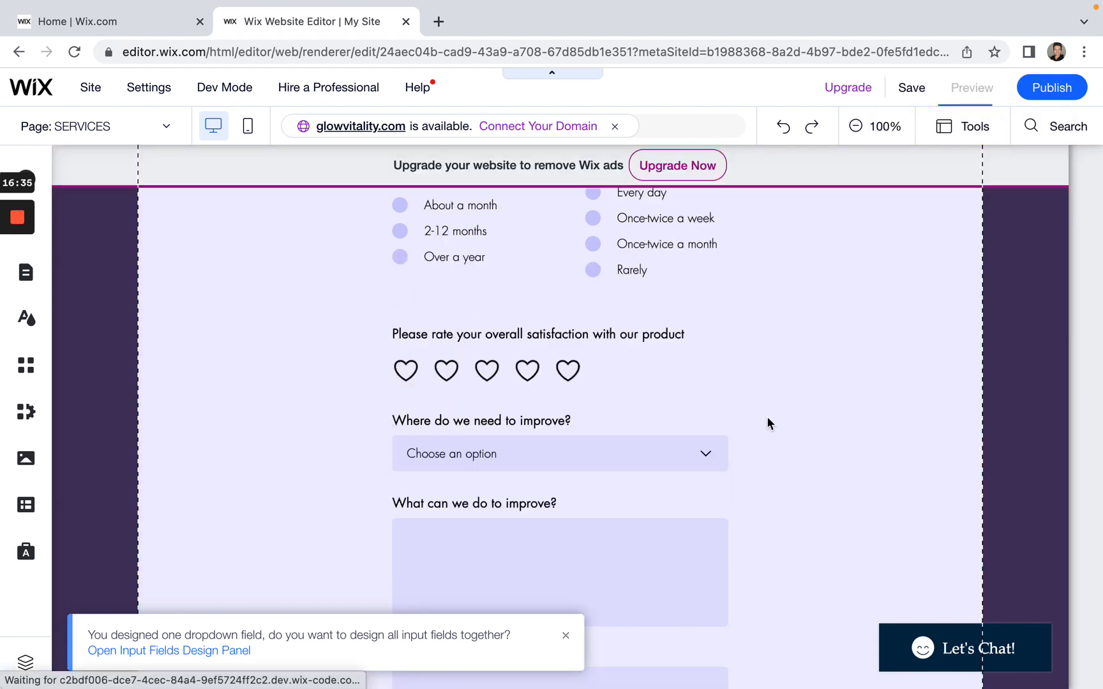
{"action": "left_click", "coordinate": [685, 426]}
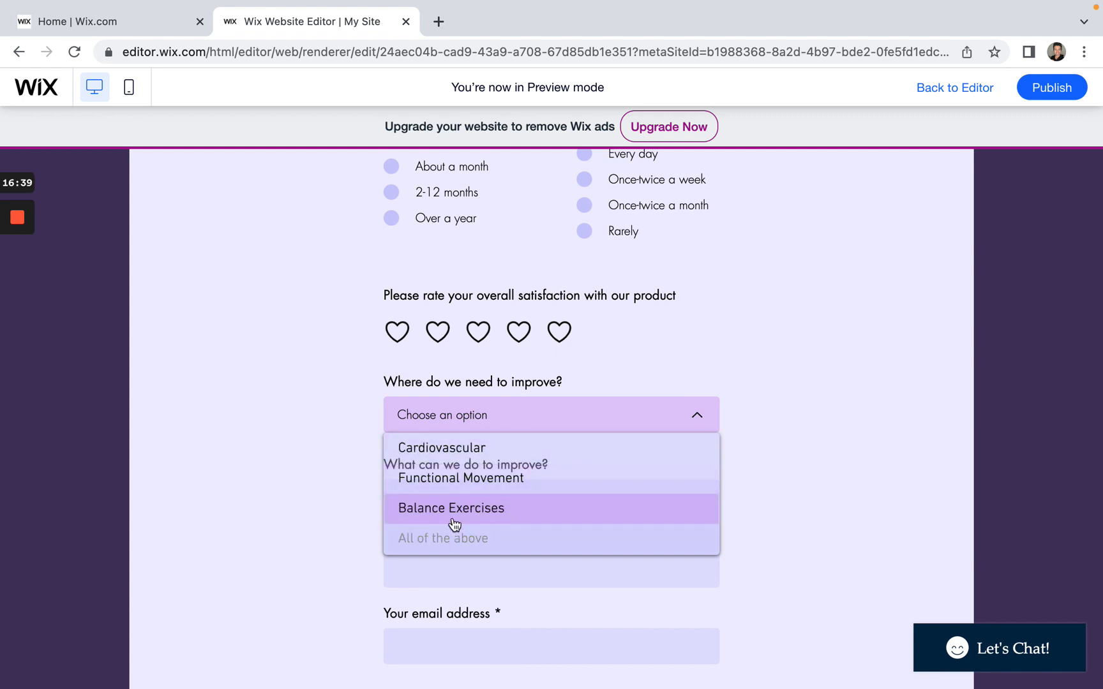
{"action": "left_click", "coordinate": [304, 536]}
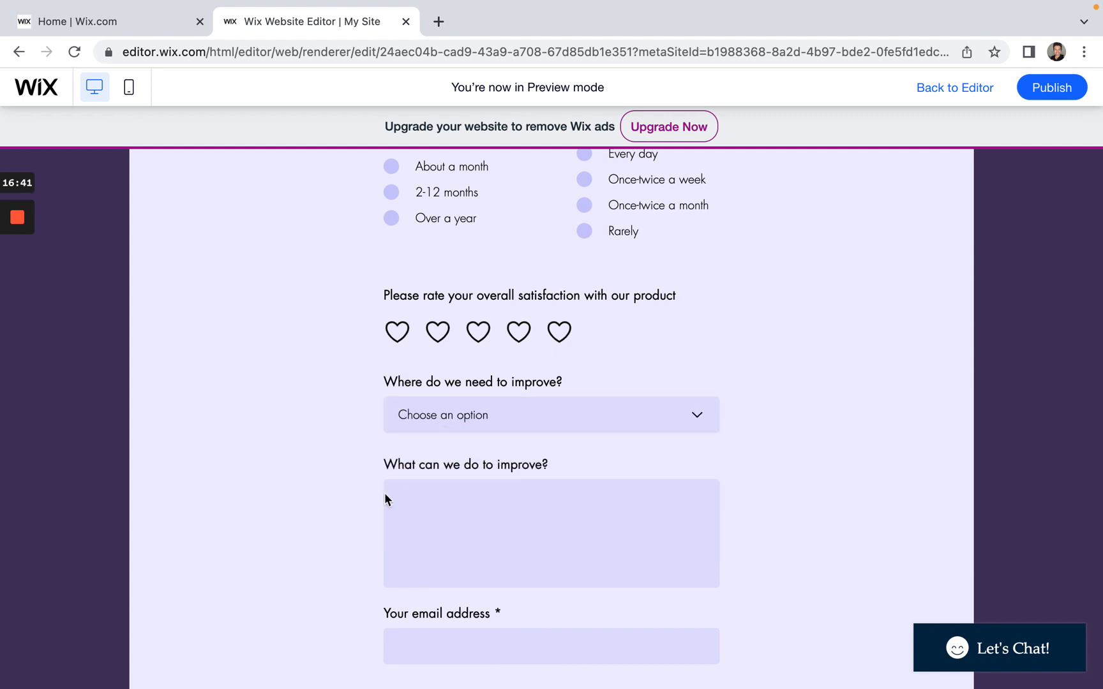
{"action": "left_click", "coordinate": [594, 422]}
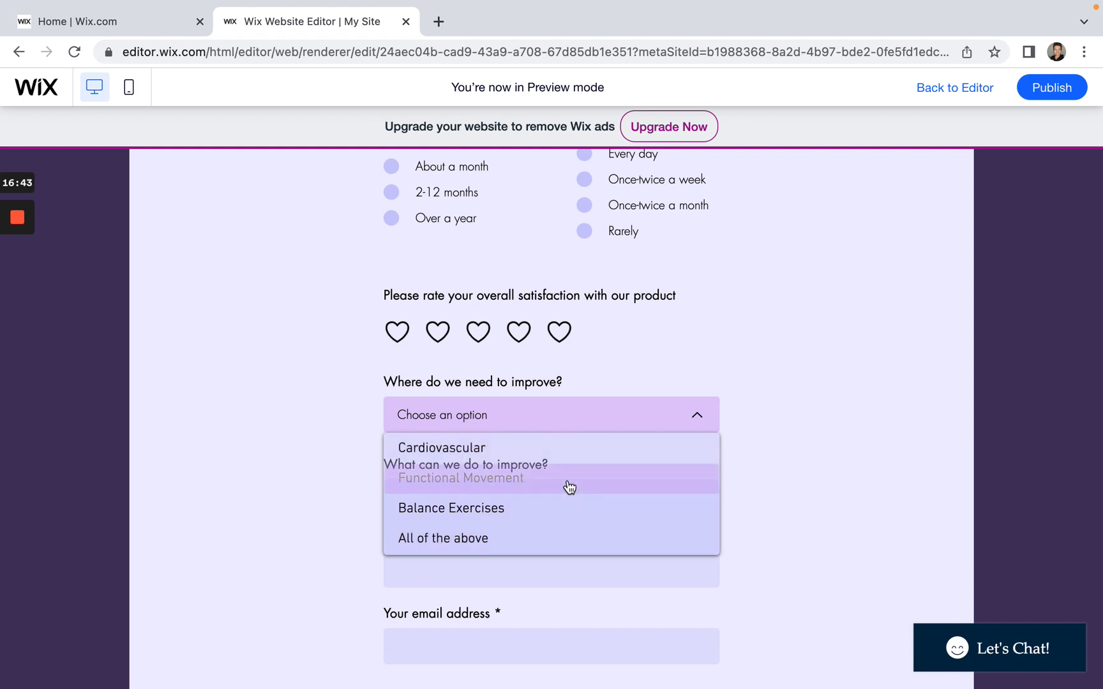
{"action": "left_click", "coordinate": [810, 485]}
{"action": "left_click", "coordinate": [676, 429]}
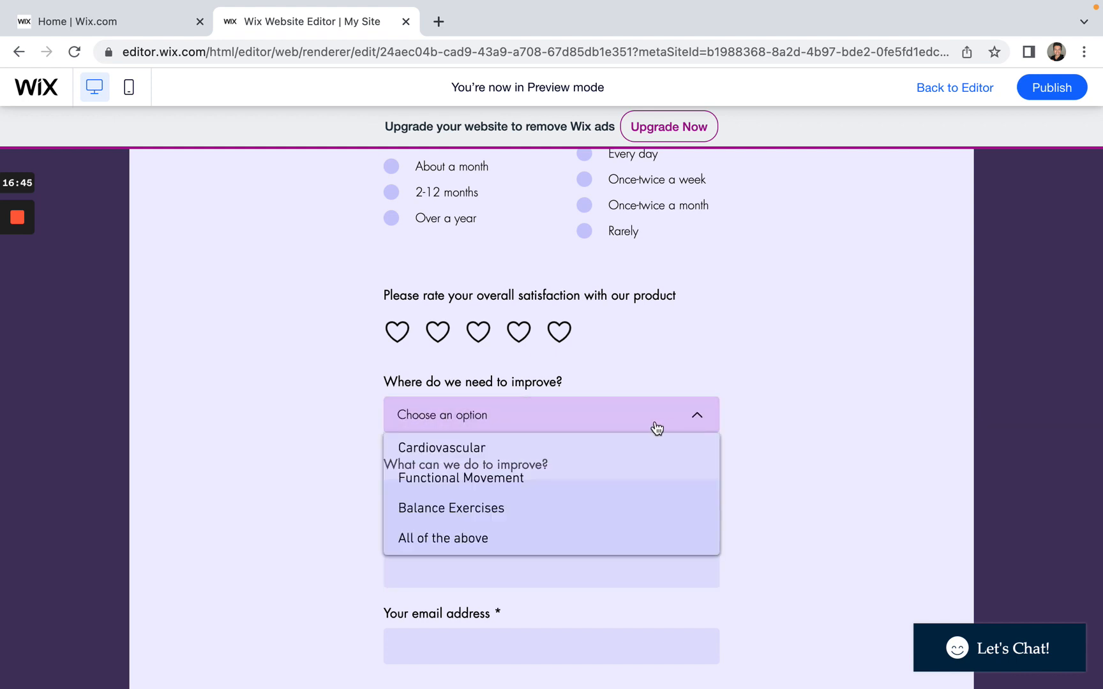
{"action": "left_click", "coordinate": [779, 474]}
{"action": "scroll", "coordinate": [779, 474], "scroll_direction": "down", "scroll_amount": 1}
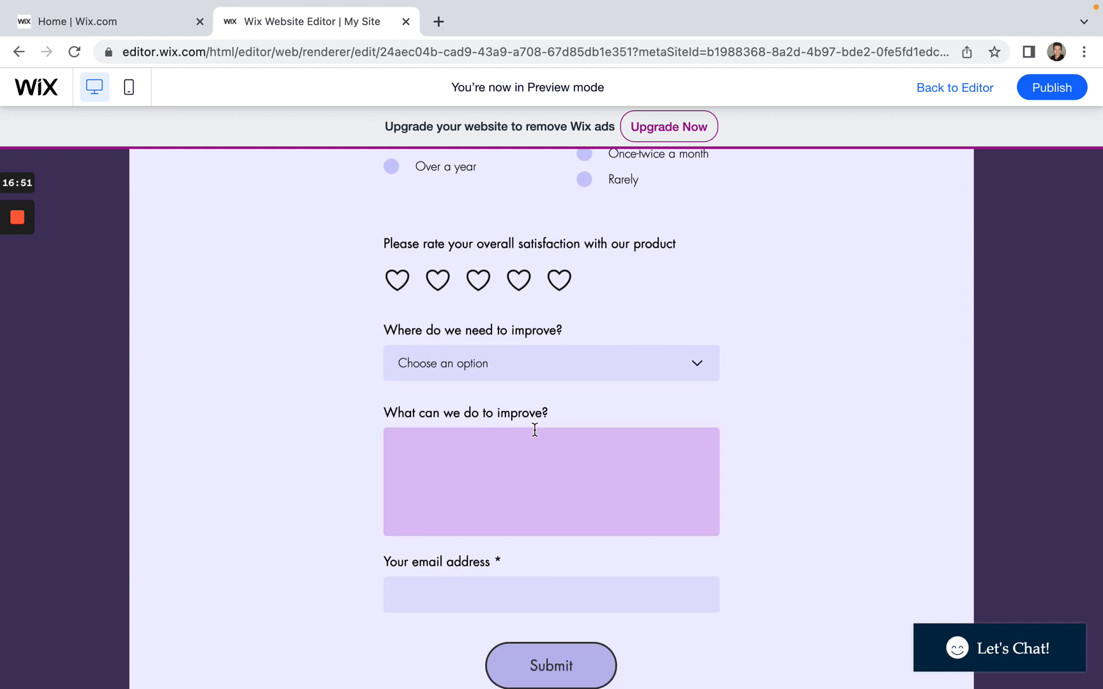
Step: Finish reviewing the previewed form, return to editing it, and briefly look at its Form Settings
{"action": "scroll", "coordinate": [544, 465], "scroll_direction": "down", "scroll_amount": 2}
{"action": "scroll", "coordinate": [706, 490], "scroll_direction": "up", "scroll_amount": 7}
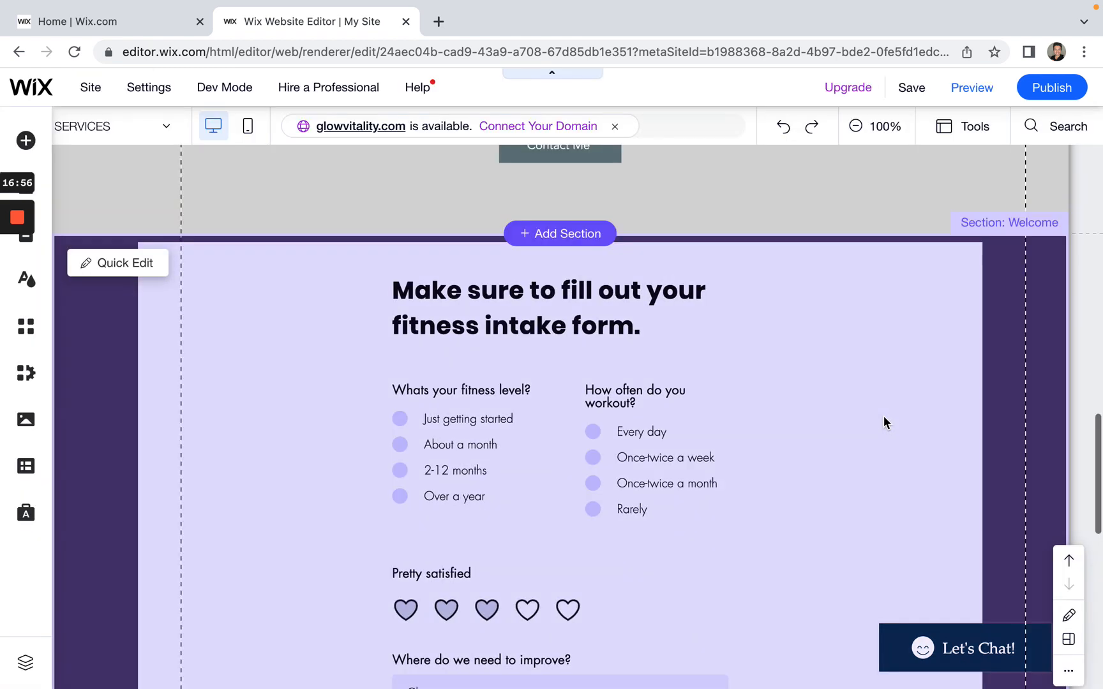
{"action": "scroll", "coordinate": [884, 423], "scroll_direction": "down", "scroll_amount": 5}
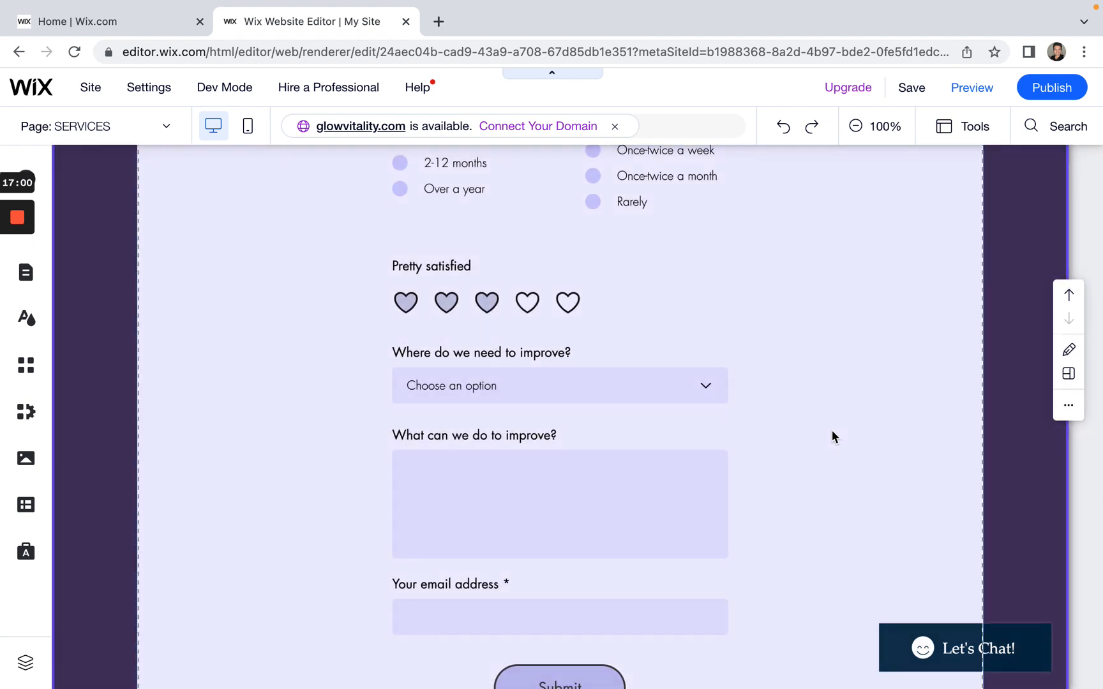
{"action": "left_click", "coordinate": [847, 386]}
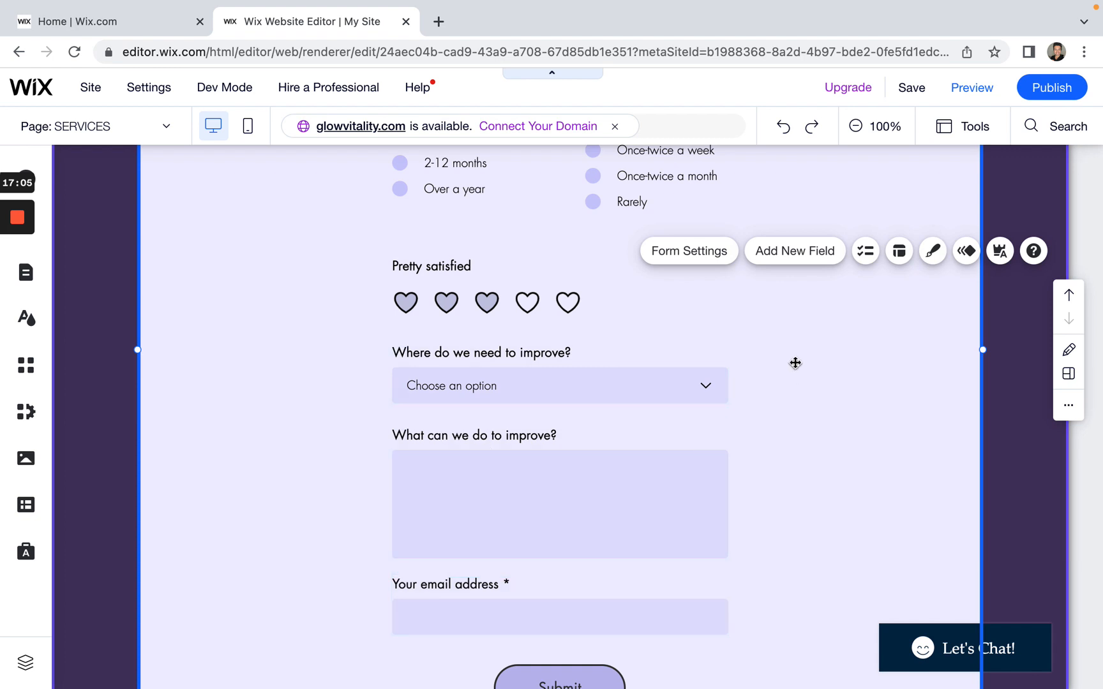
{"action": "left_click", "coordinate": [690, 258]}
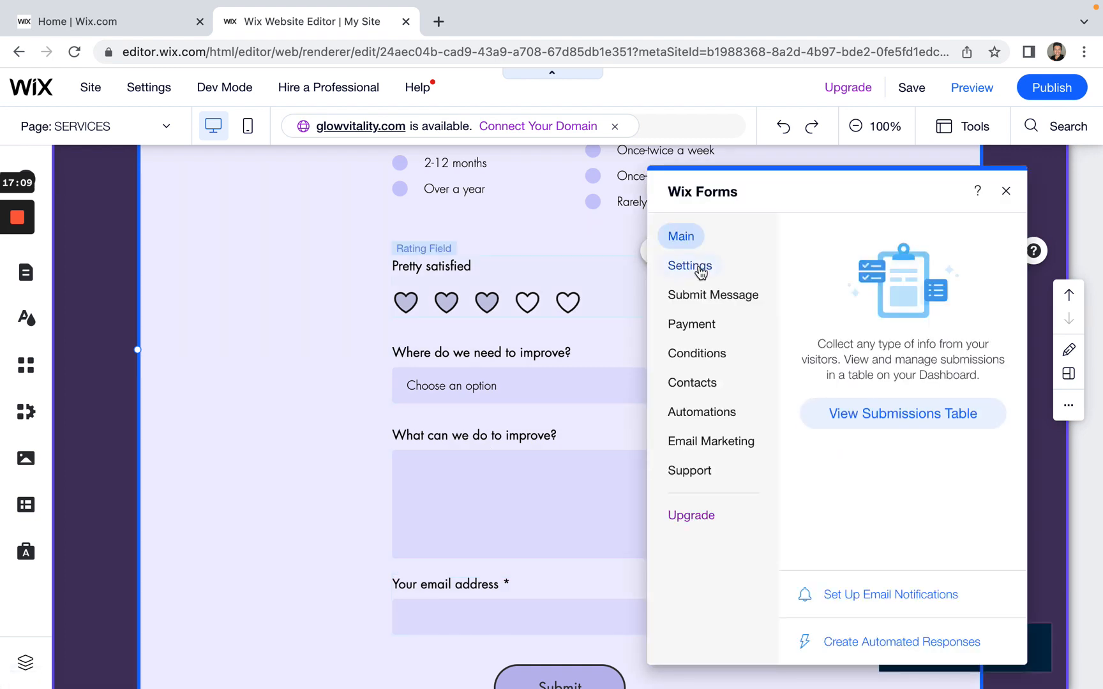
{"action": "left_click", "coordinate": [1006, 191]}
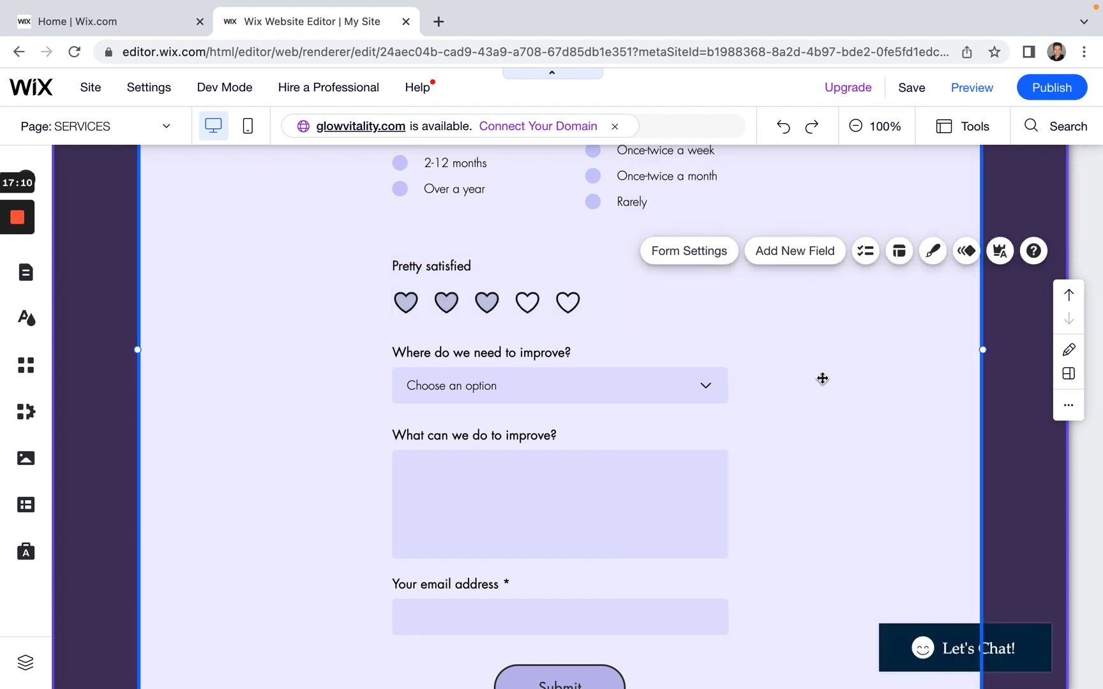
Step: Examine the contact, basic and advanced field types that can be added to the intake form
{"action": "left_click", "coordinate": [798, 251]}
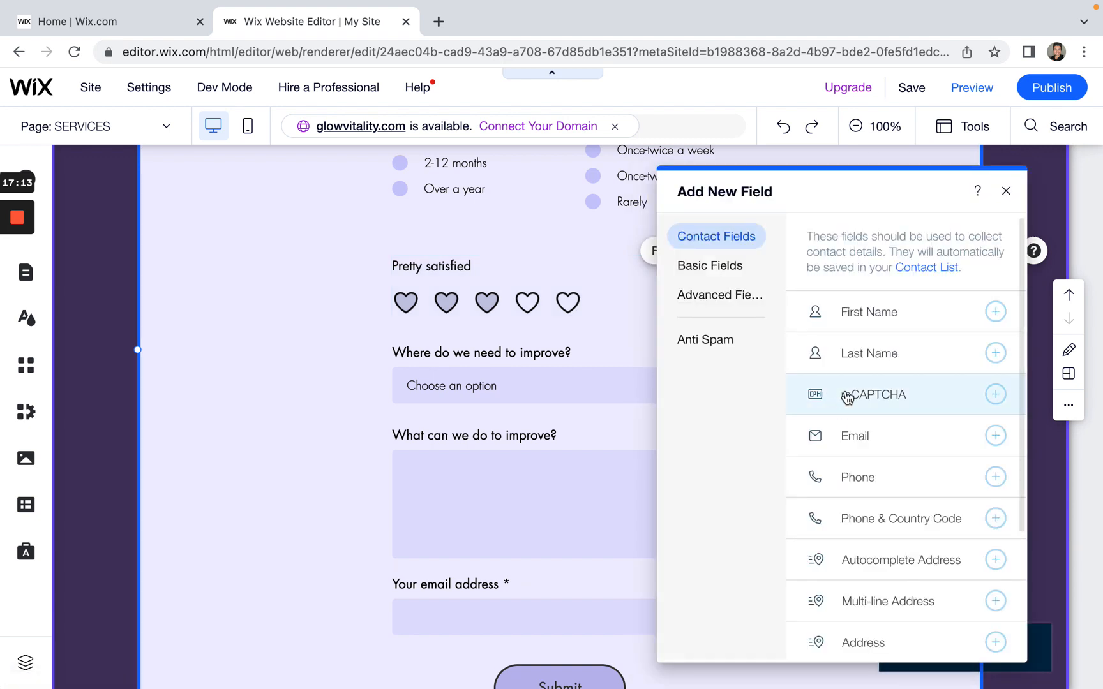
{"action": "left_click", "coordinate": [721, 263]}
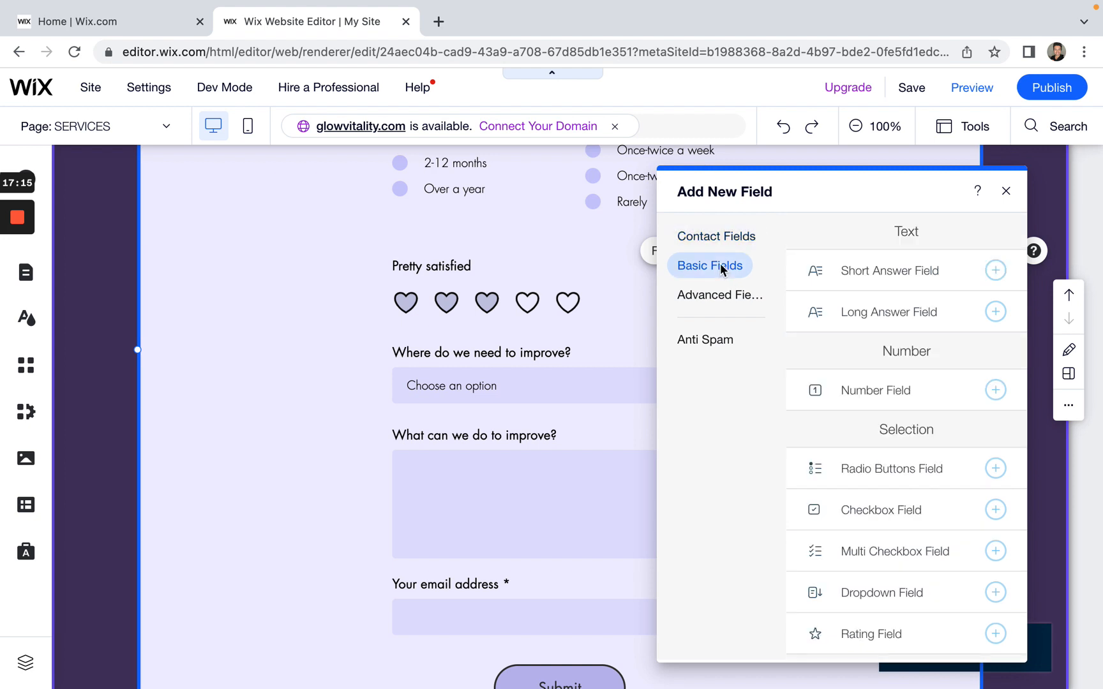
{"action": "left_click", "coordinate": [719, 295]}
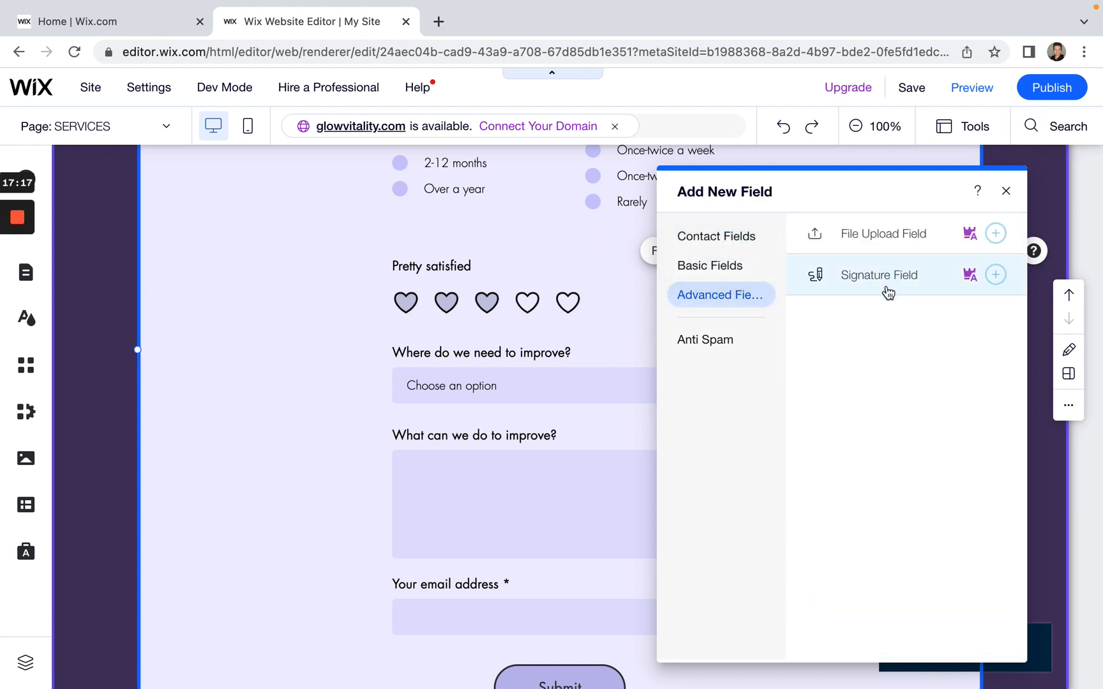
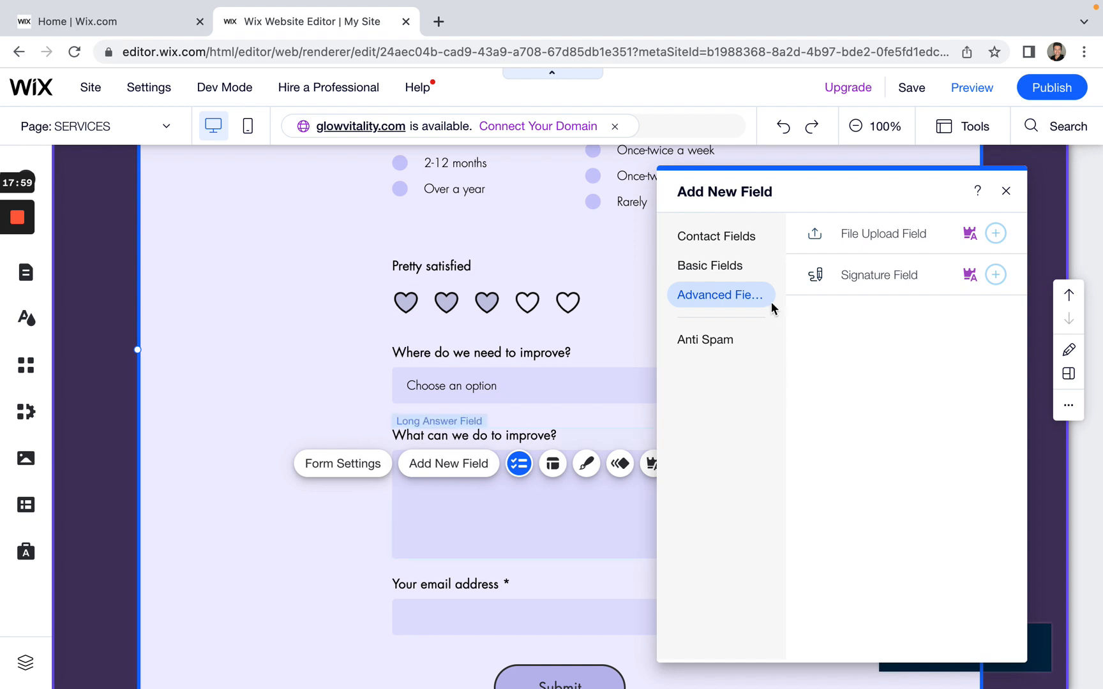
{"action": "left_click", "coordinate": [718, 264]}
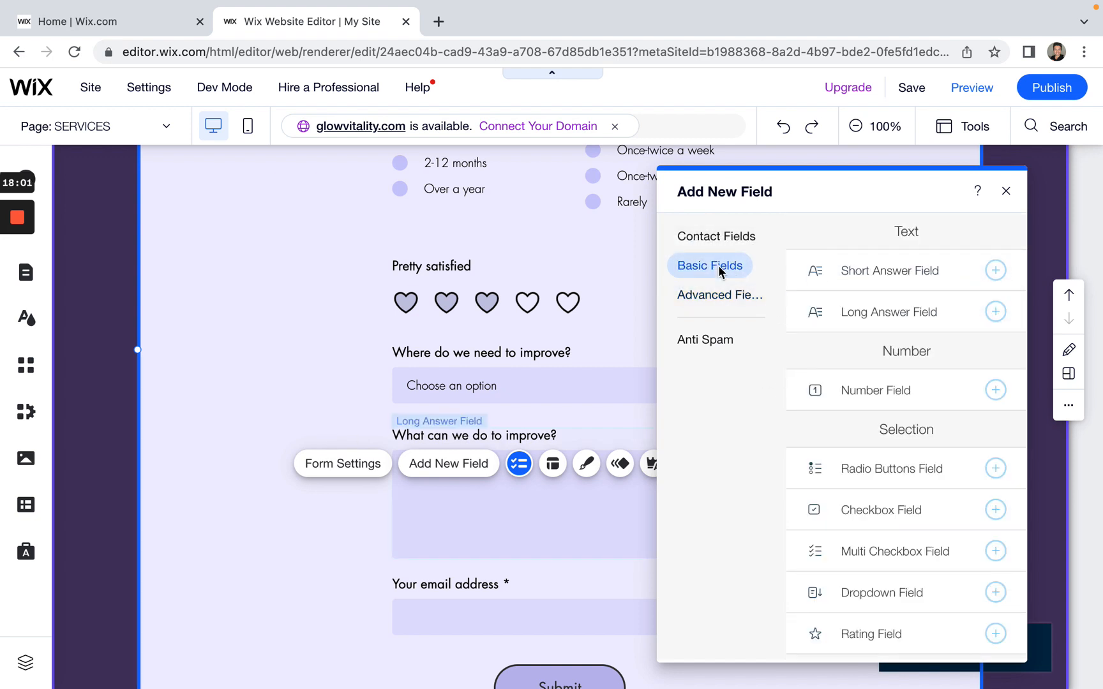
{"action": "scroll", "coordinate": [862, 421], "scroll_direction": "down", "scroll_amount": 2}
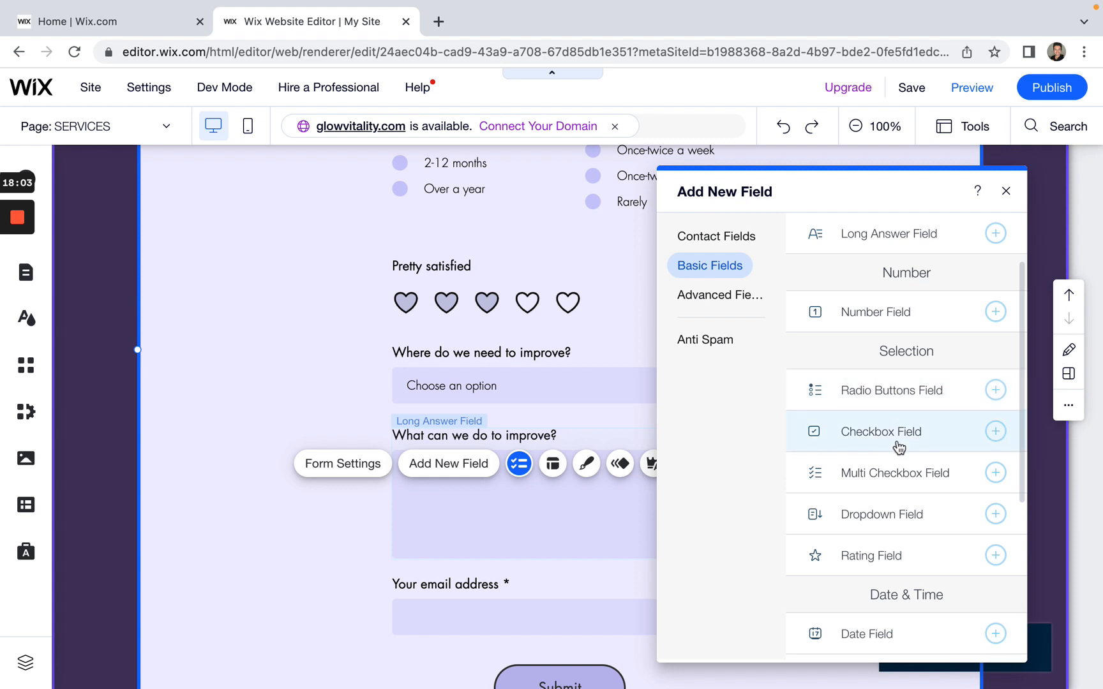
{"action": "scroll", "coordinate": [899, 450], "scroll_direction": "down", "scroll_amount": 1}
{"action": "scroll", "coordinate": [907, 455], "scroll_direction": "down", "scroll_amount": 1}
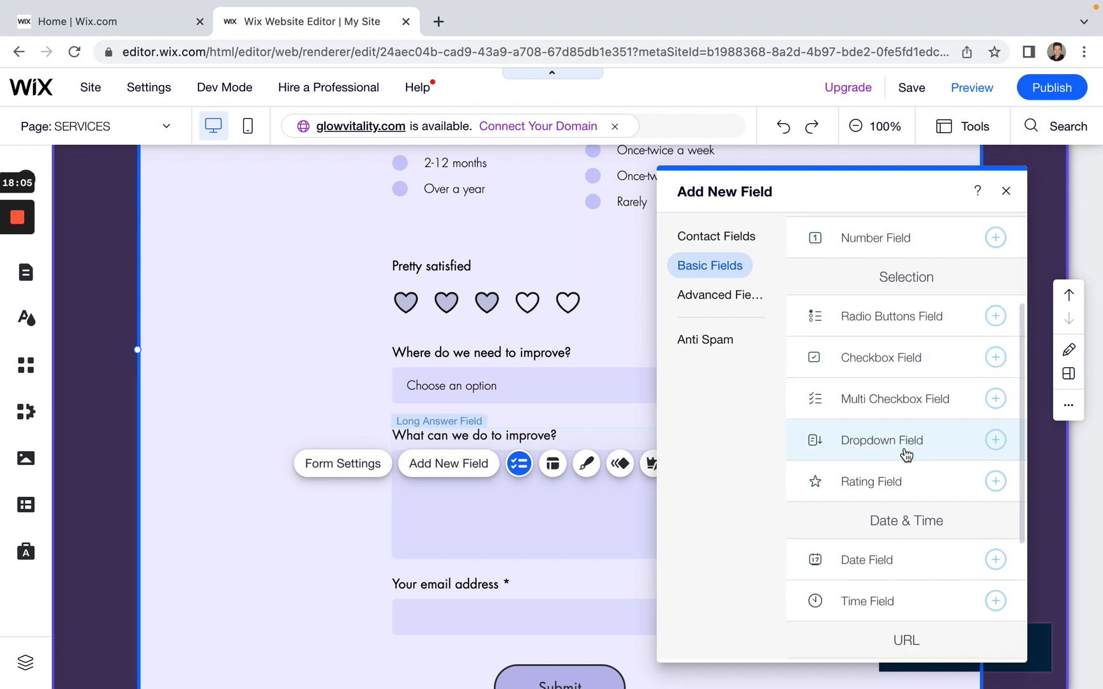
{"action": "scroll", "coordinate": [906, 455], "scroll_direction": "down", "scroll_amount": 1}
{"action": "scroll", "coordinate": [912, 447], "scroll_direction": "down", "scroll_amount": 4}
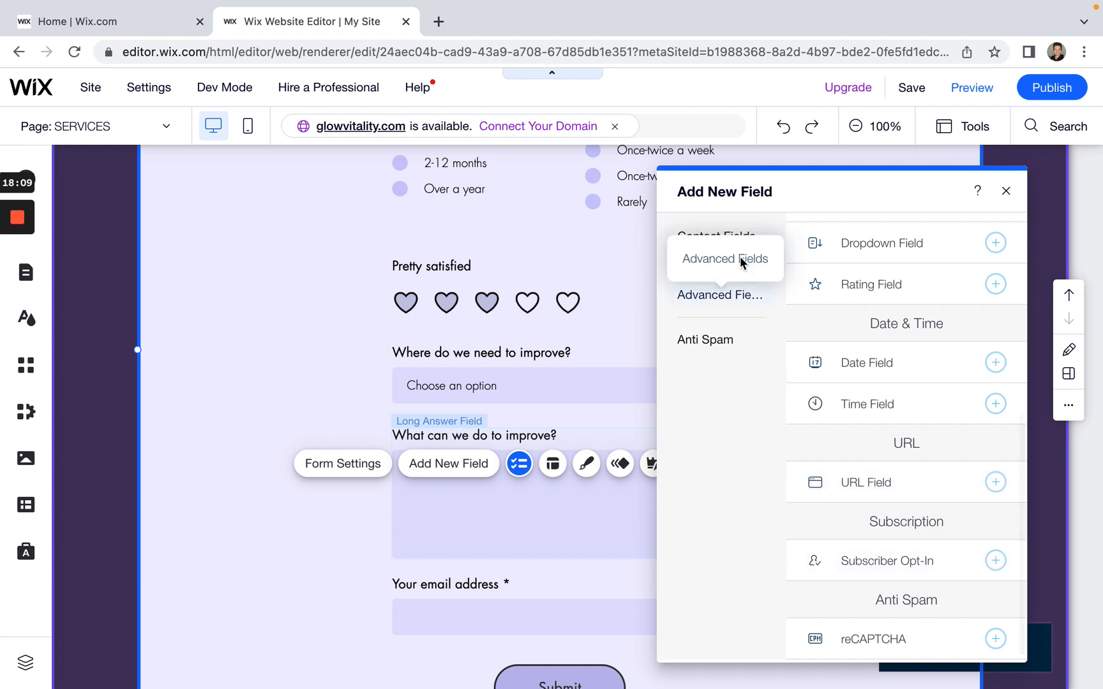
Step: Add a Birthday contact field to the intake form and check its placement above the Submit button
{"action": "left_click", "coordinate": [734, 237]}
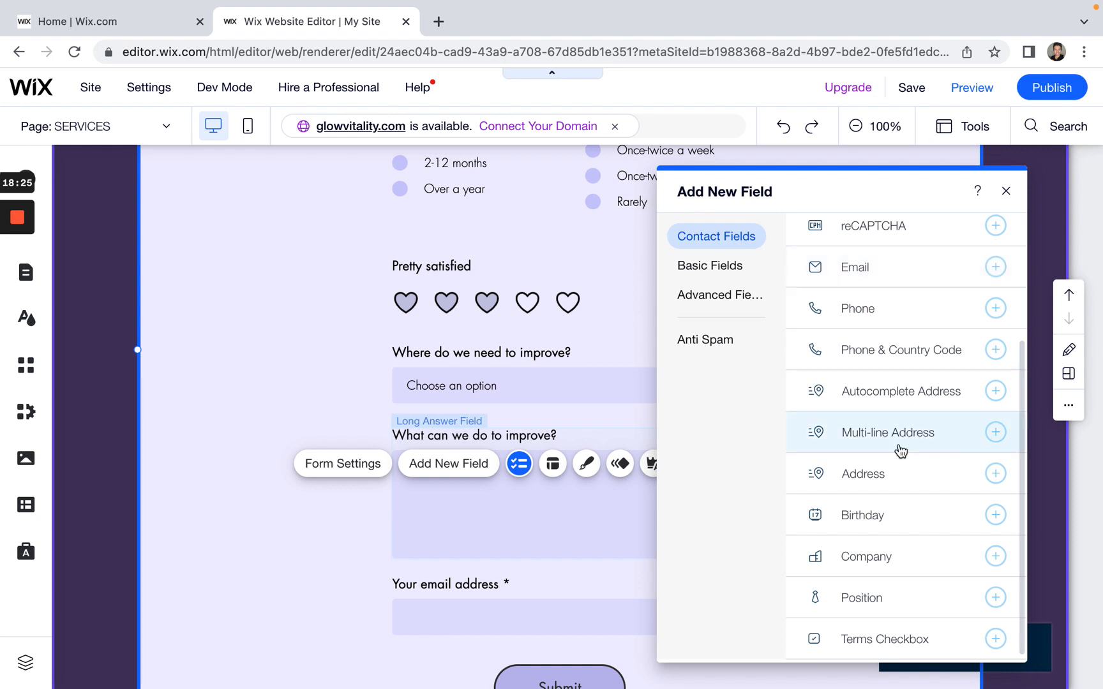
{"action": "left_click", "coordinate": [953, 520]}
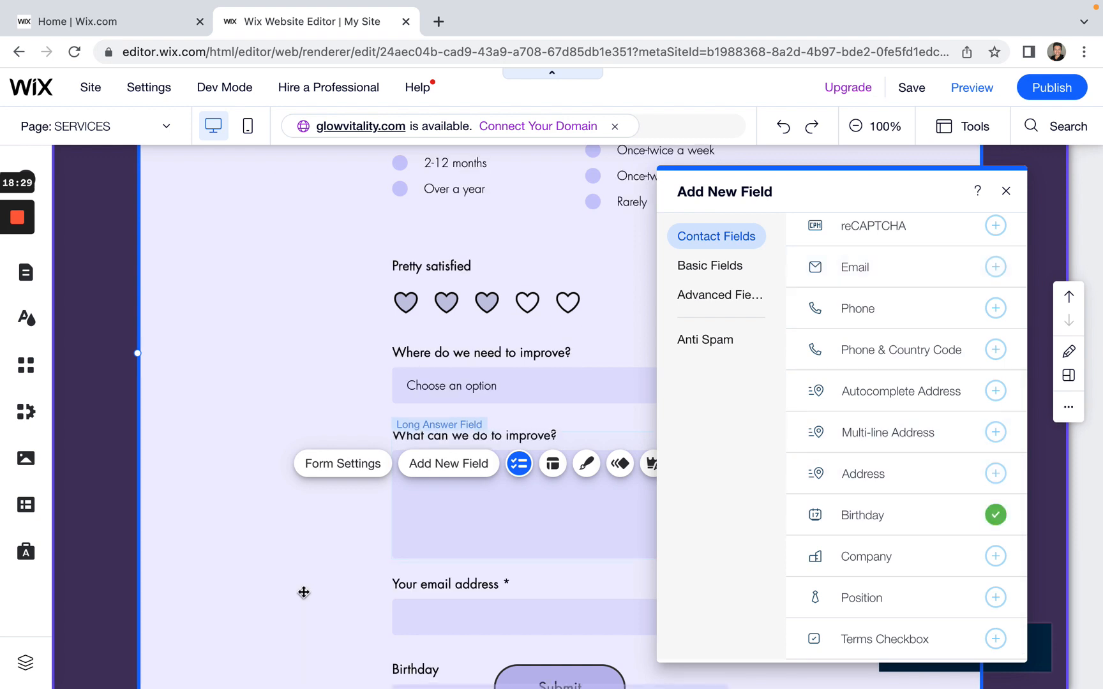
{"action": "scroll", "coordinate": [302, 591], "scroll_direction": "down", "scroll_amount": 3}
{"action": "left_click", "coordinate": [1006, 191]}
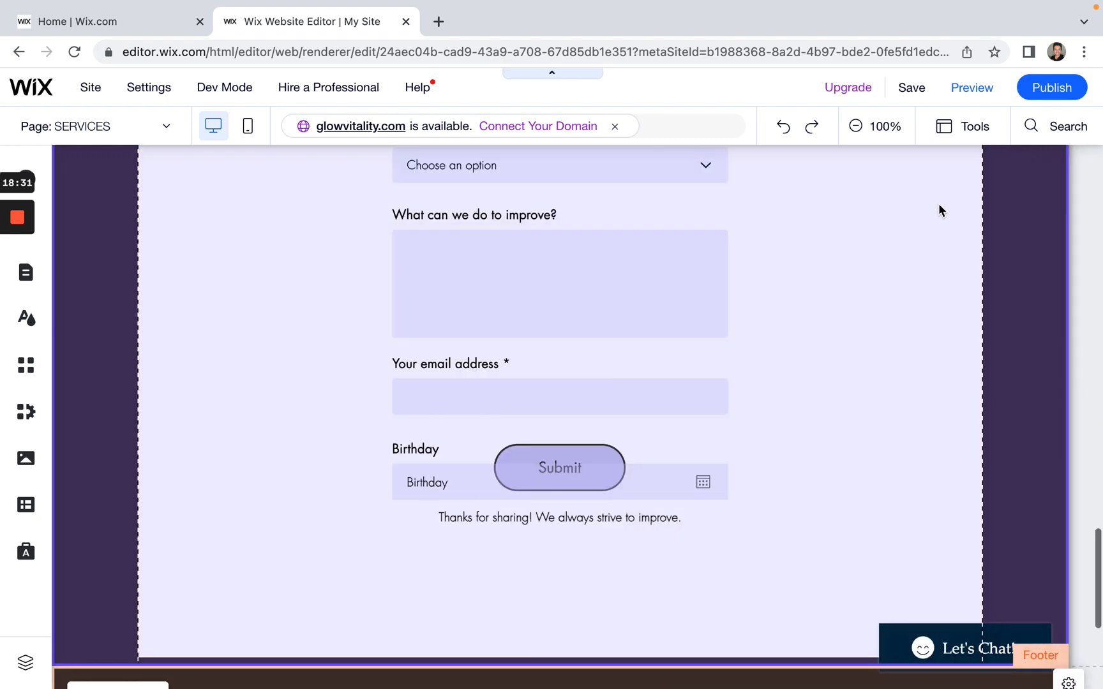
{"action": "left_click", "coordinate": [621, 485]}
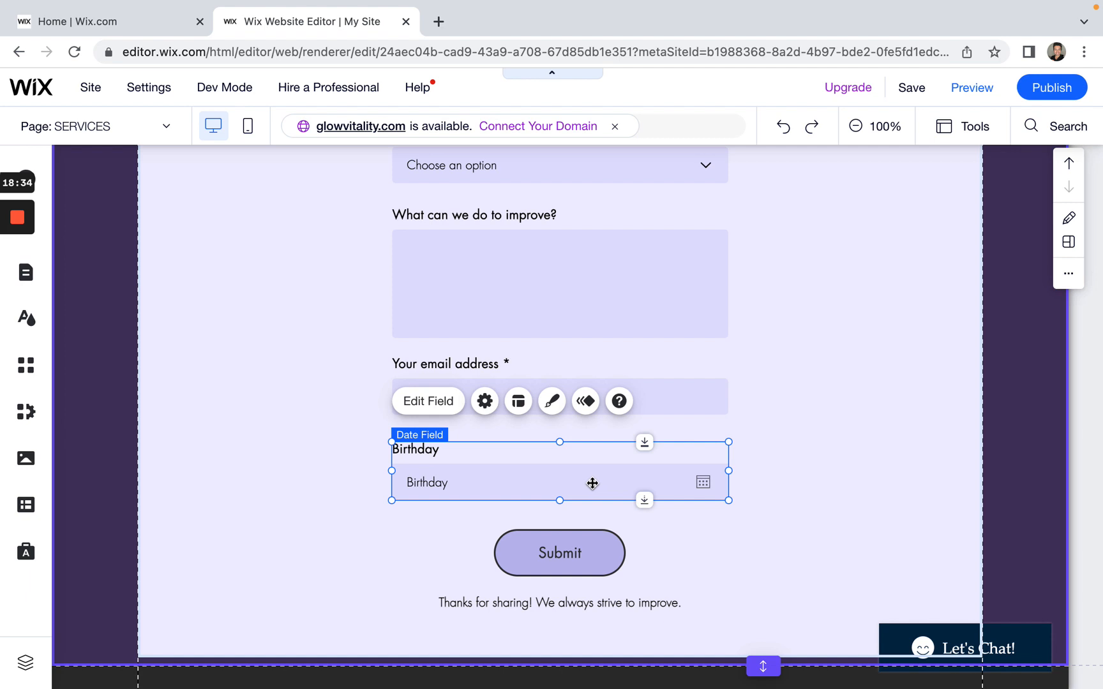
Step: Add an Address contact field to the intake form, then close the field list
{"action": "left_click", "coordinate": [809, 480]}
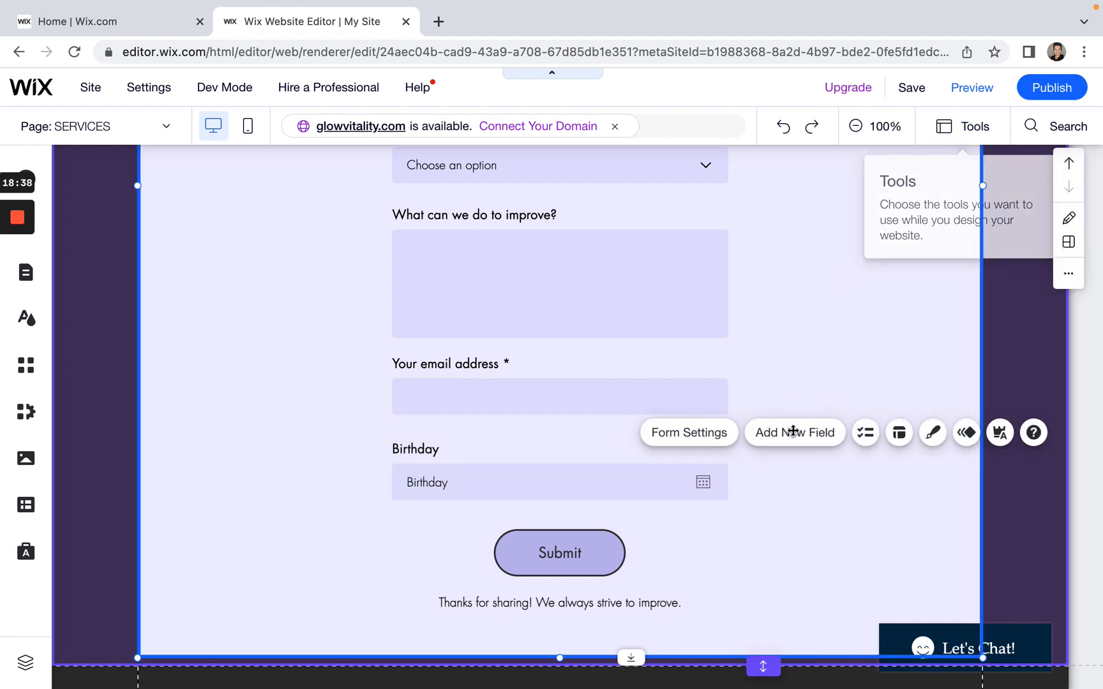
{"action": "left_click", "coordinate": [792, 440]}
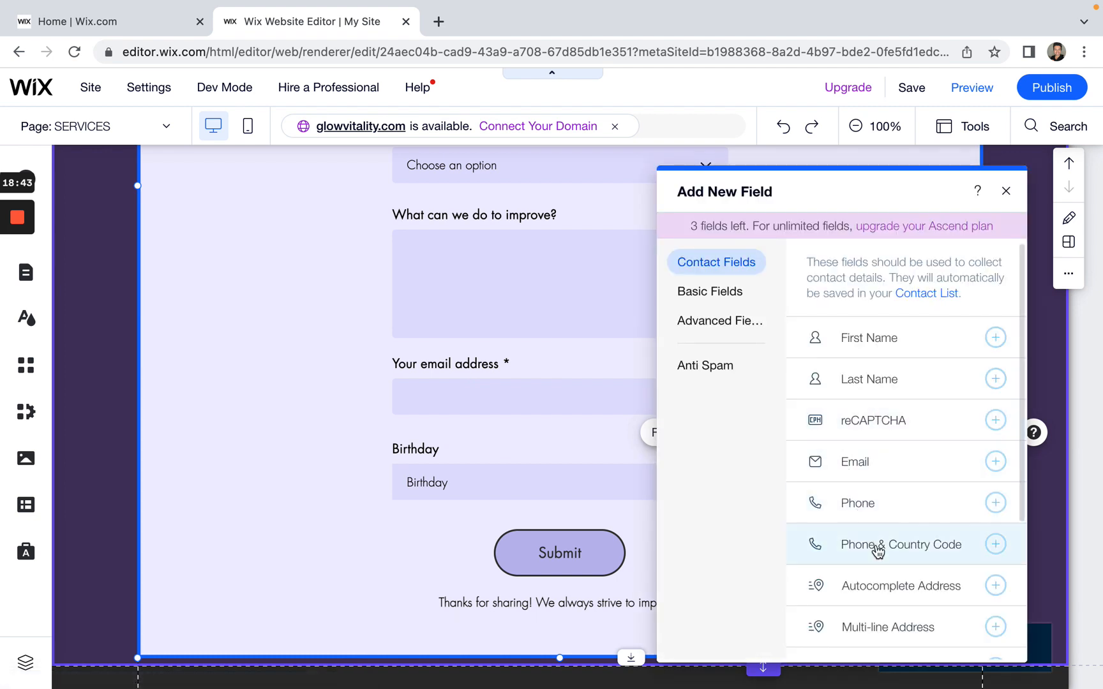
{"action": "scroll", "coordinate": [878, 551], "scroll_direction": "down", "scroll_amount": 3}
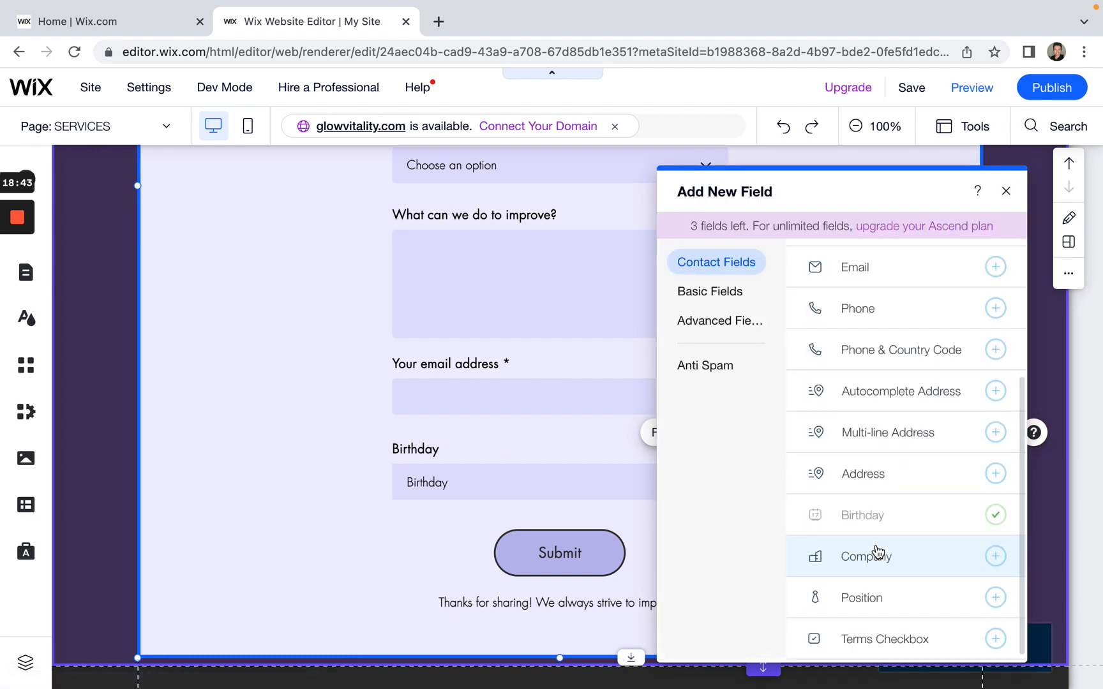
{"action": "left_click", "coordinate": [703, 292]}
{"action": "left_click", "coordinate": [699, 321]}
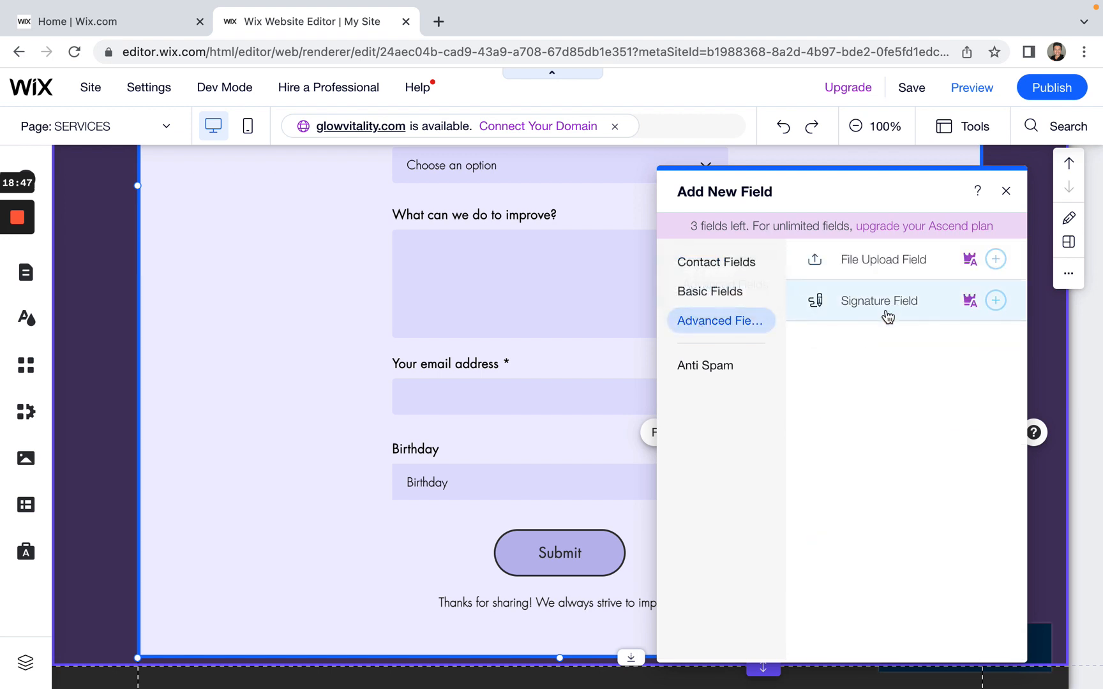
{"action": "left_click", "coordinate": [705, 267]}
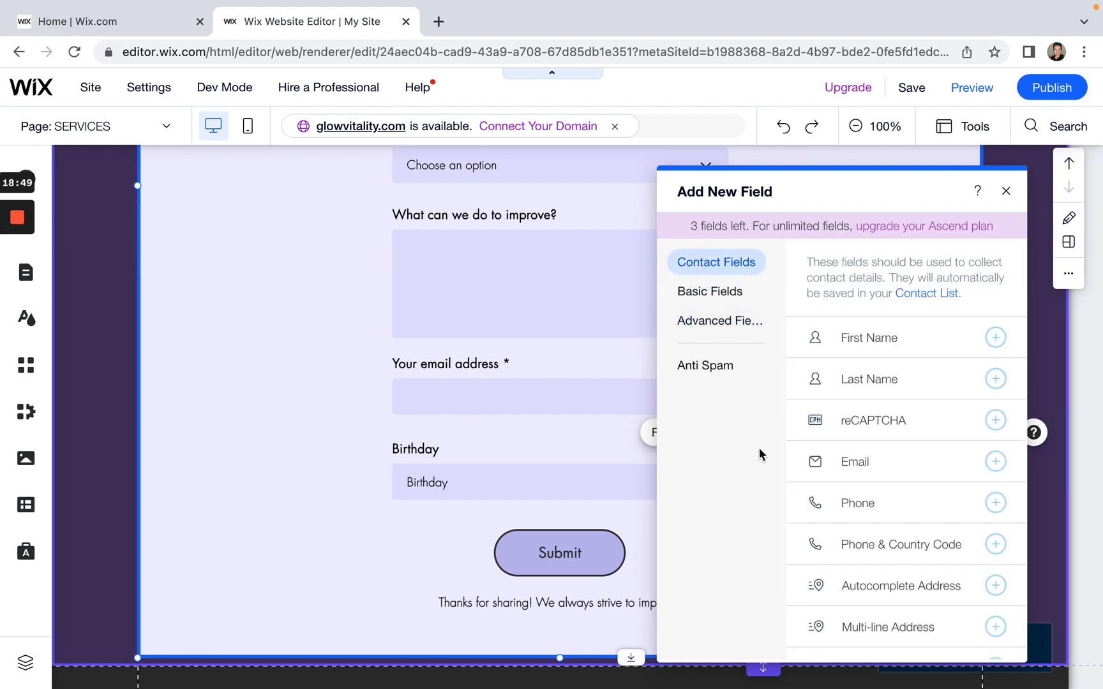
{"action": "scroll", "coordinate": [877, 514], "scroll_direction": "down", "scroll_amount": 3}
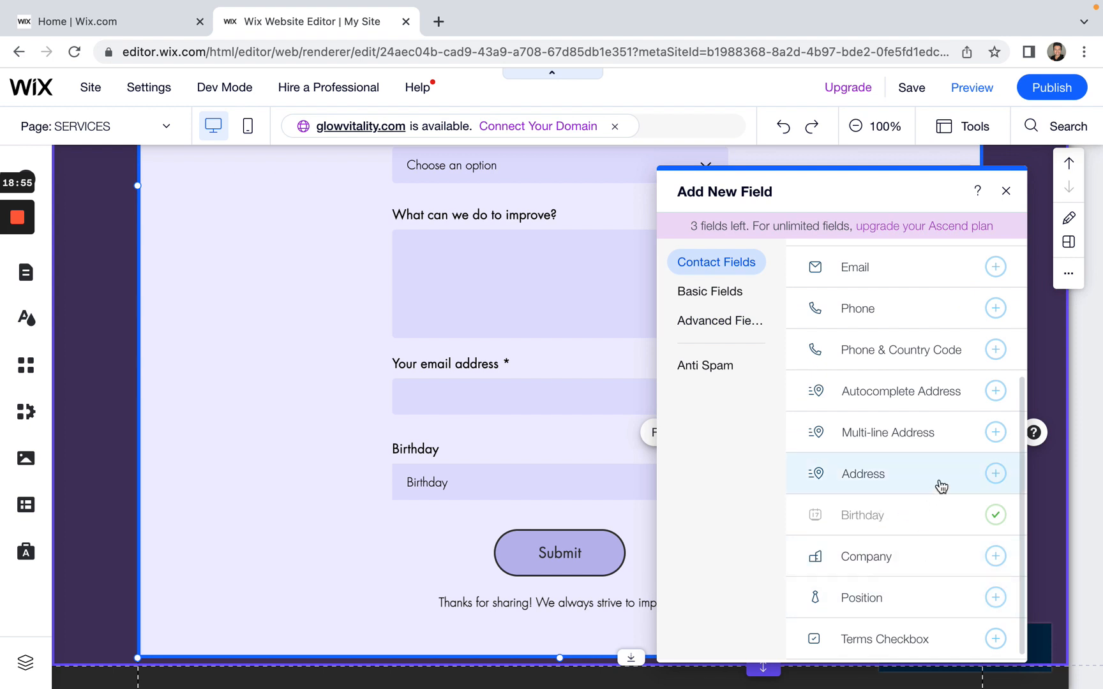
{"action": "left_click", "coordinate": [995, 476]}
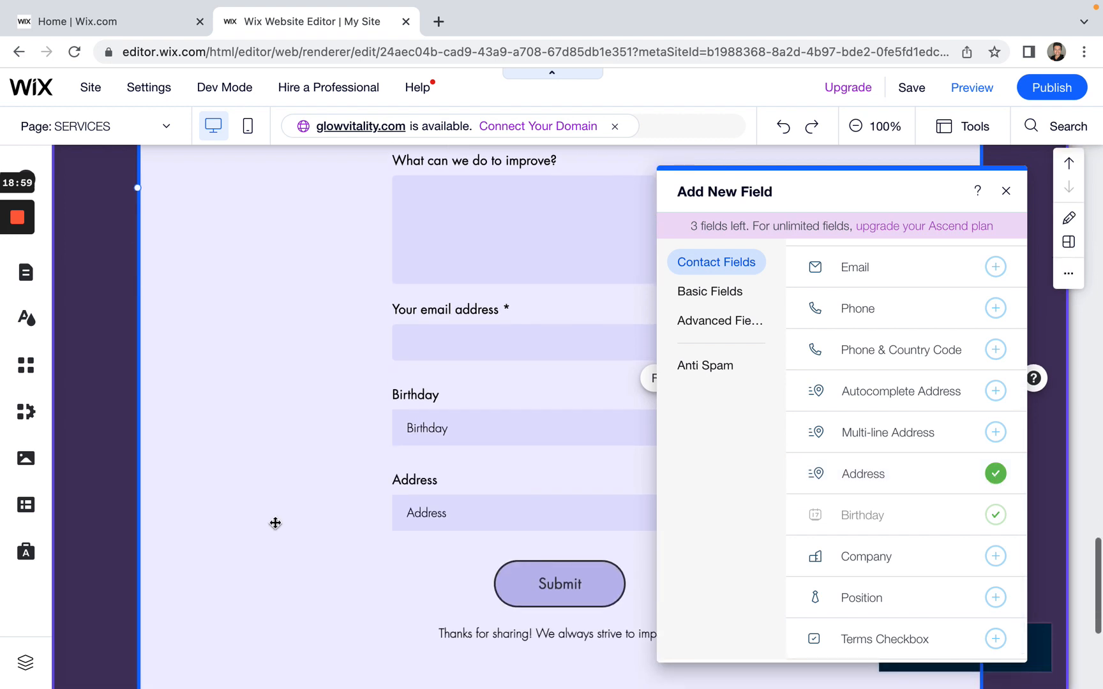
{"action": "left_click", "coordinate": [1006, 193]}
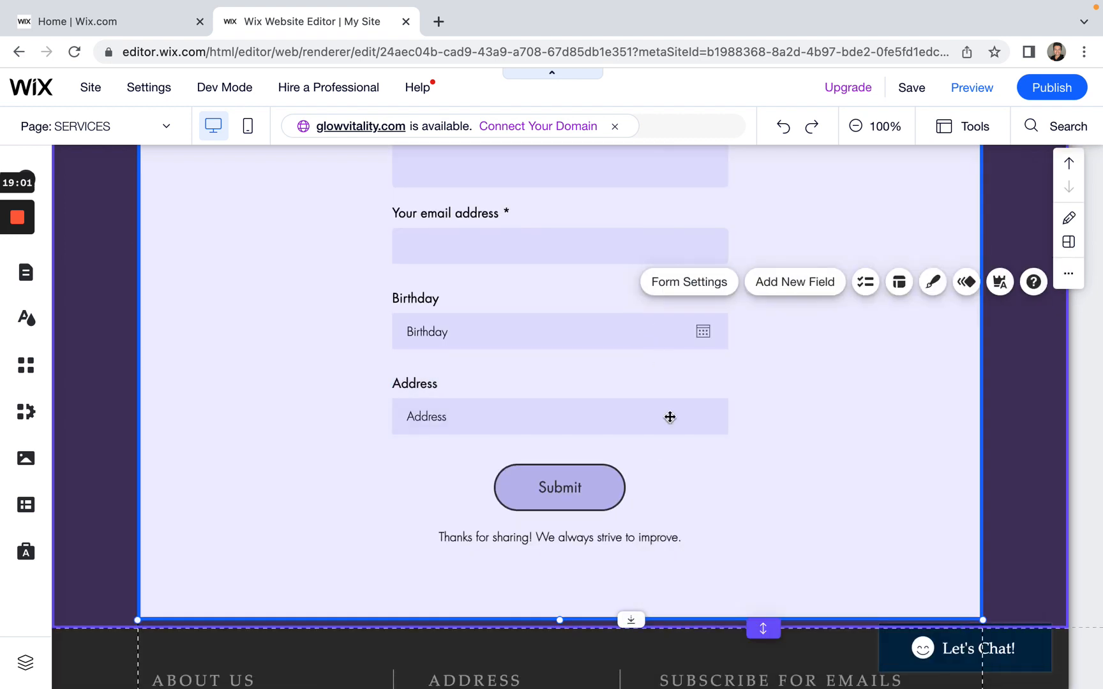
Step: Look over the form's Birthday and Address fields and its other questions, and save the site without publishing
{"action": "left_click", "coordinate": [638, 413]}
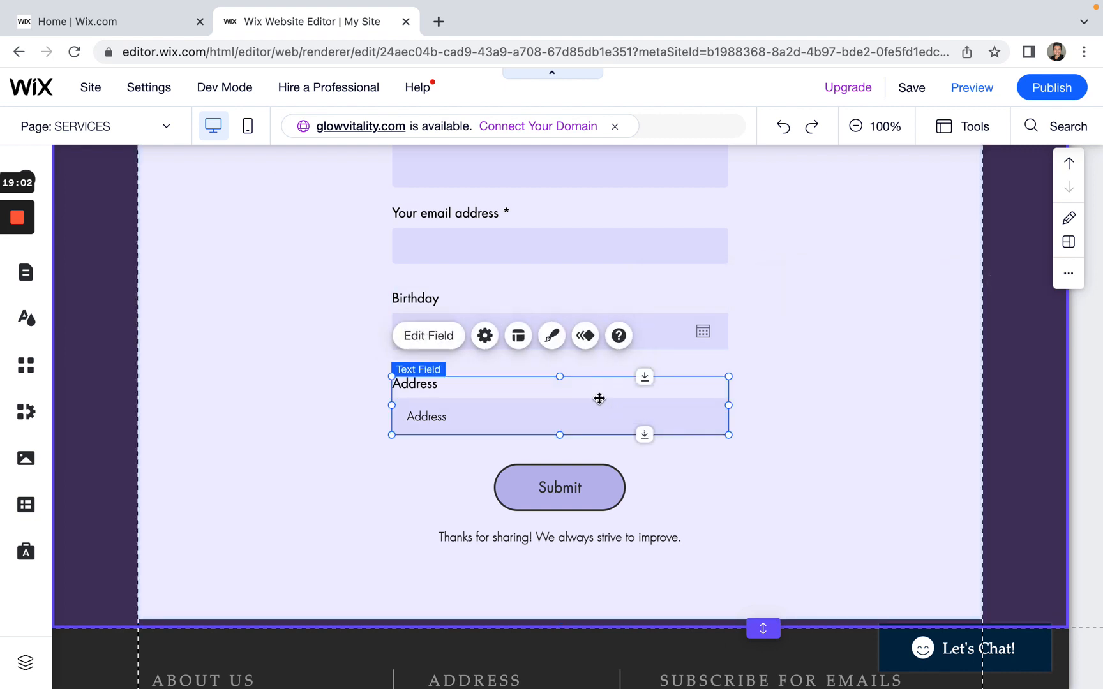
{"action": "left_click", "coordinate": [662, 302]}
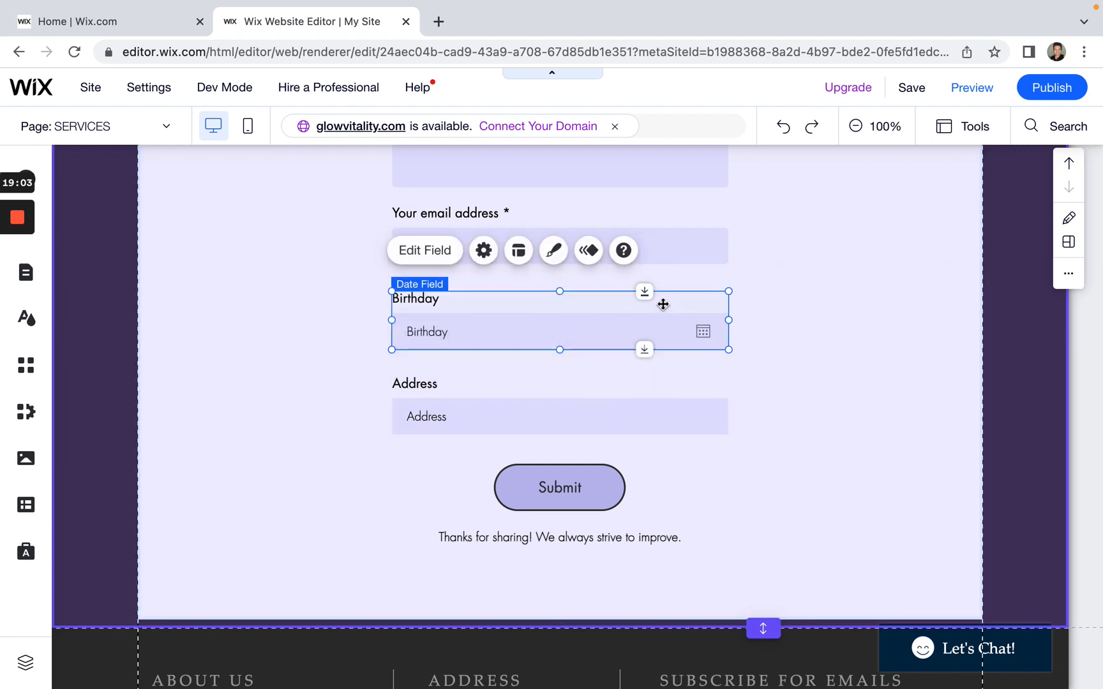
{"action": "left_click", "coordinate": [650, 404]}
{"action": "scroll", "coordinate": [783, 403], "scroll_direction": "up", "scroll_amount": 7}
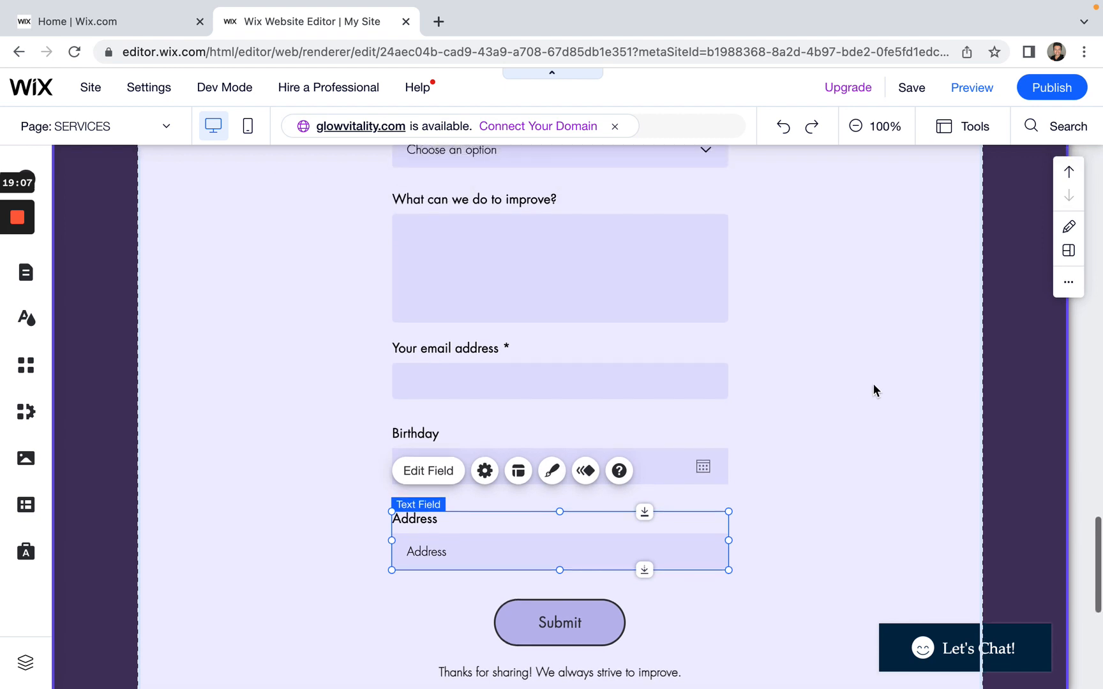
{"action": "left_click", "coordinate": [874, 386]}
{"action": "scroll", "coordinate": [744, 339], "scroll_direction": "up", "scroll_amount": 3}
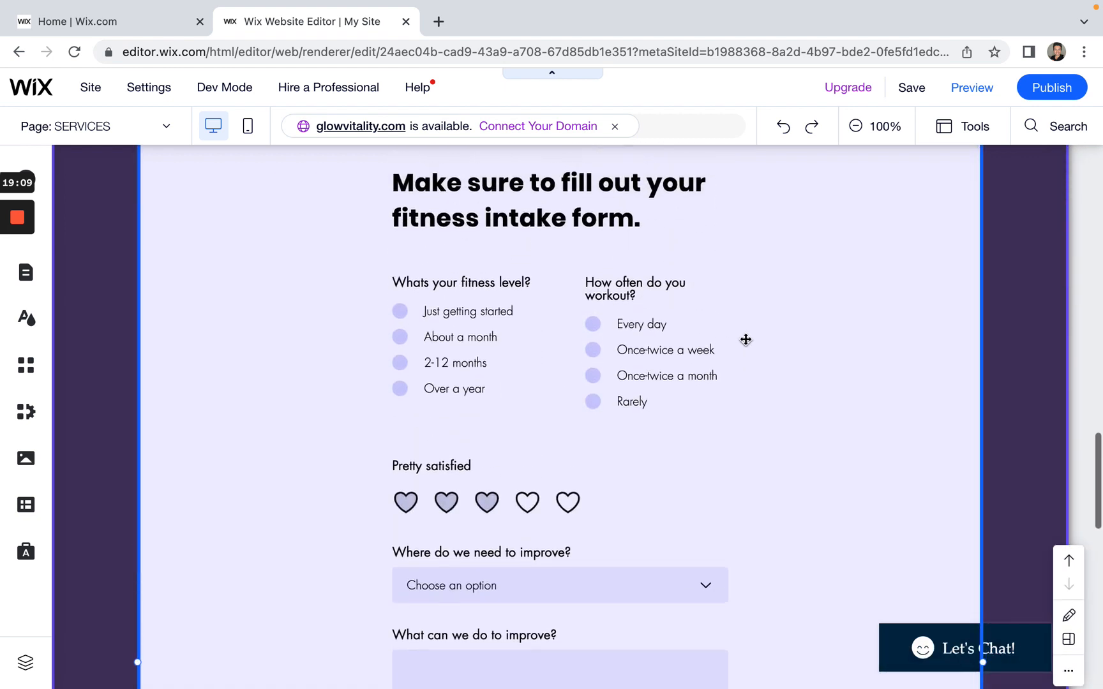
{"action": "scroll", "coordinate": [791, 478], "scroll_direction": "down", "scroll_amount": 7}
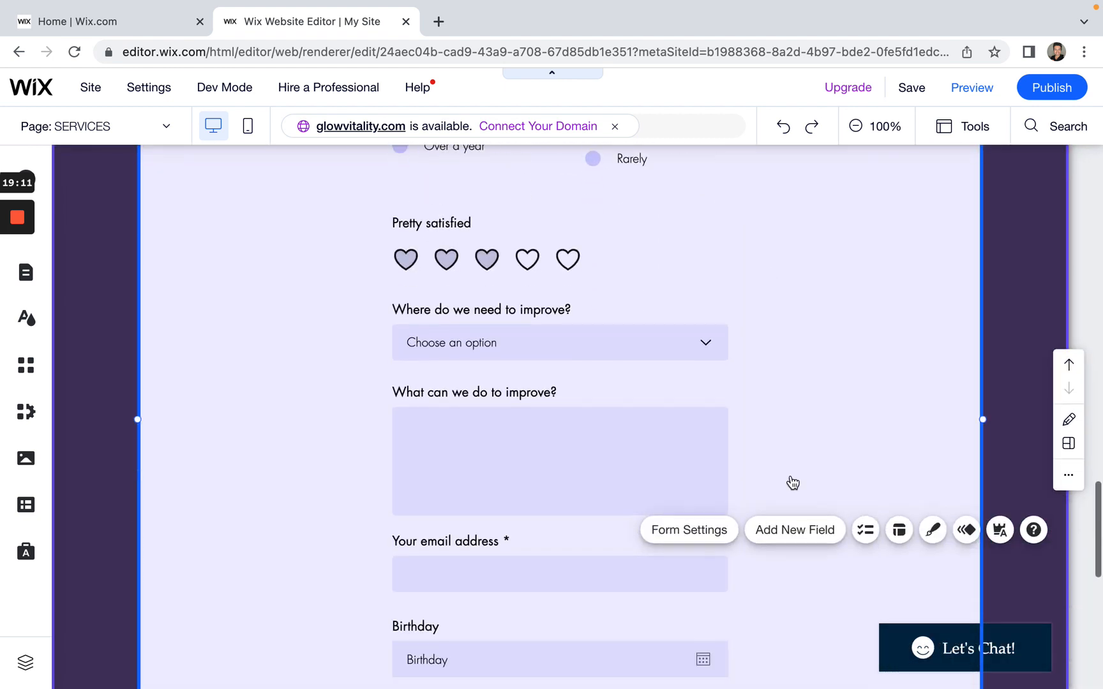
{"action": "left_click", "coordinate": [911, 88]}
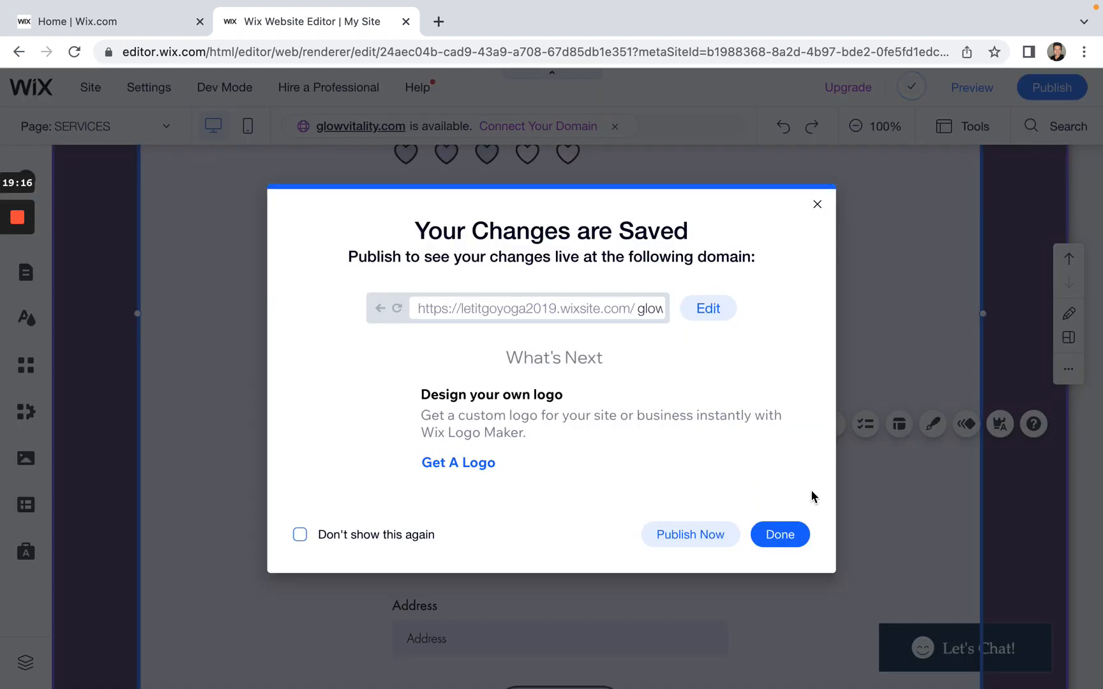
{"action": "left_click", "coordinate": [787, 536]}
Step: Examine the intake form's general settings and its email notification settings
{"action": "left_click", "coordinate": [709, 433]}
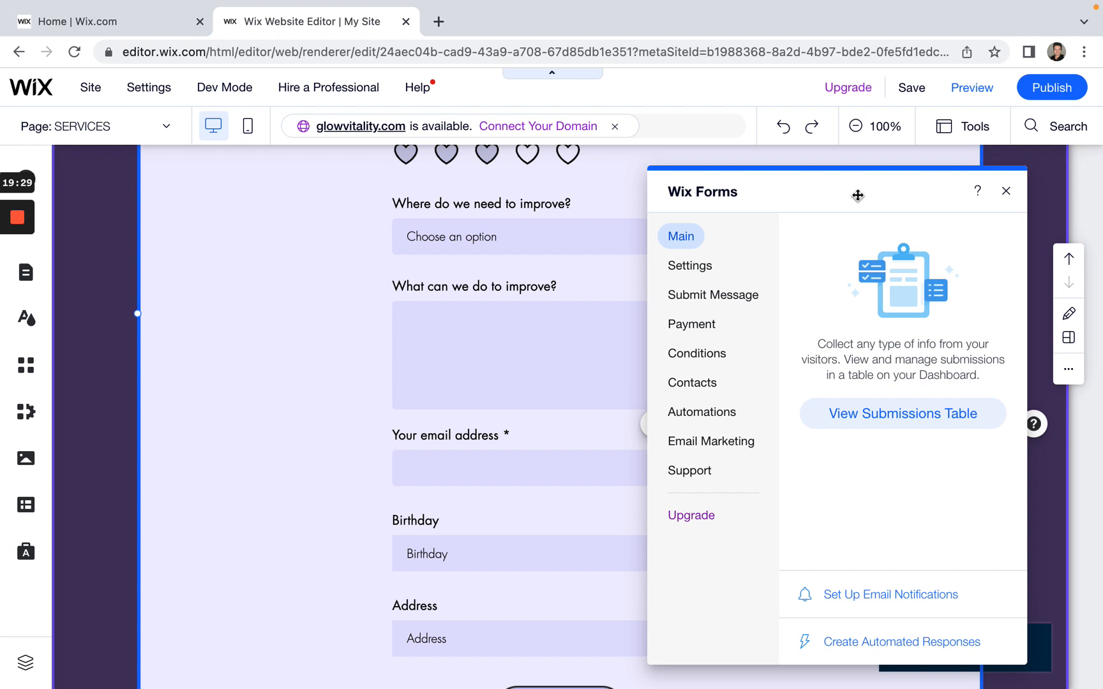
{"action": "left_click", "coordinate": [697, 267]}
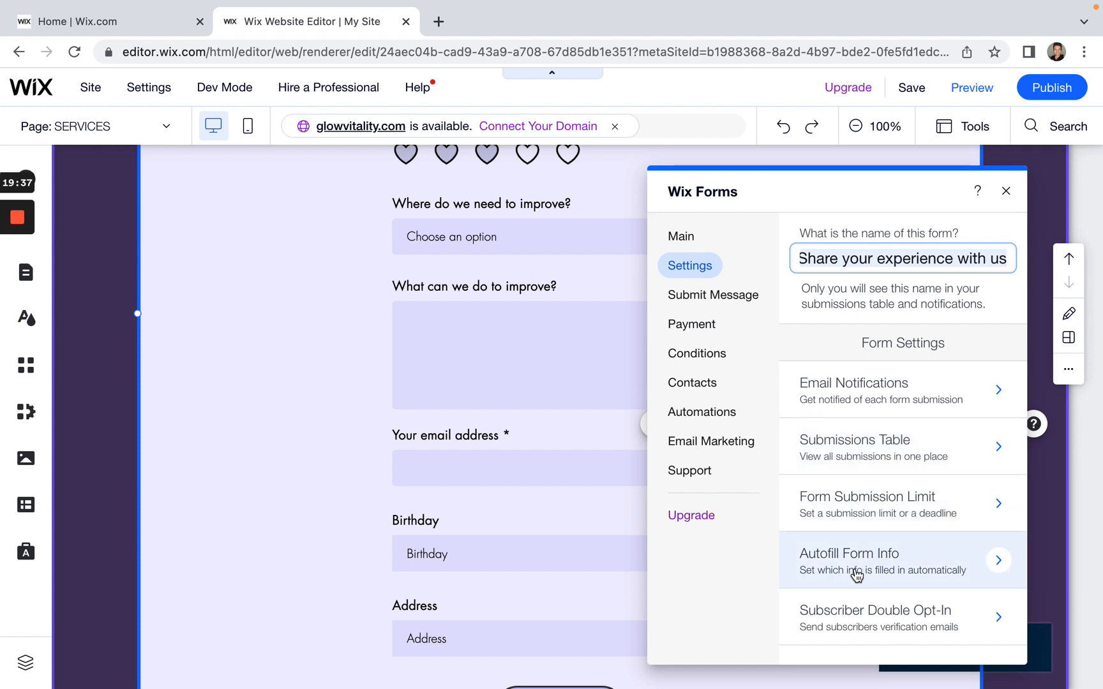
{"action": "left_click", "coordinate": [921, 403]}
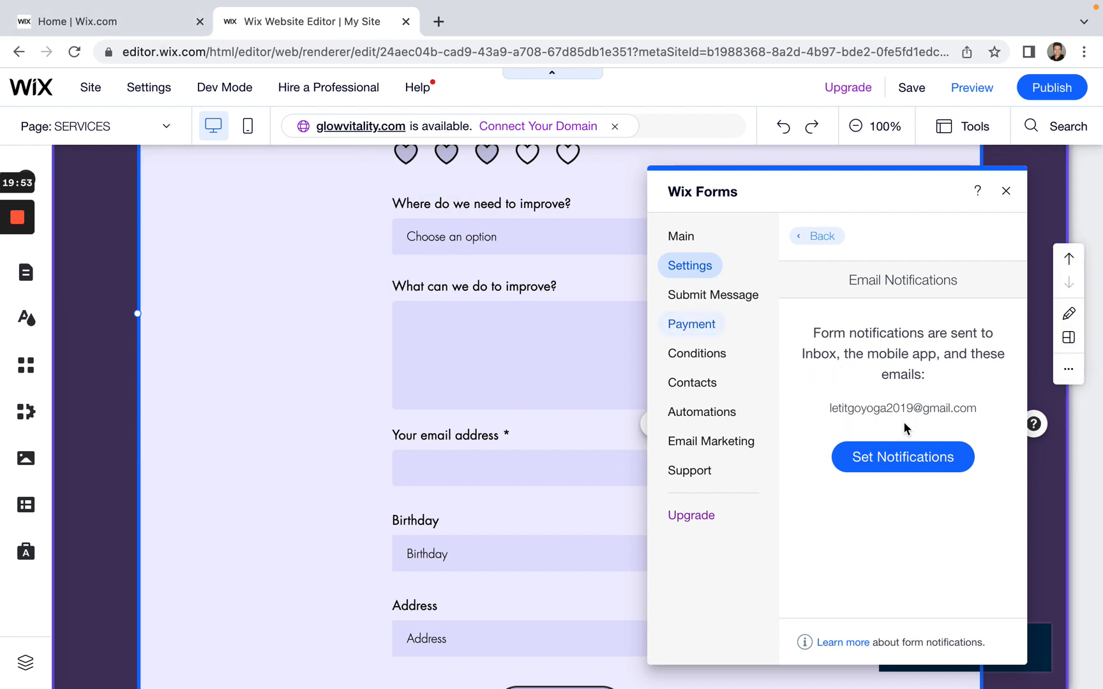
Step: Switch to the Wix dashboard and view the site's Contacts and Site Members pages
{"action": "left_click", "coordinate": [158, 21]}
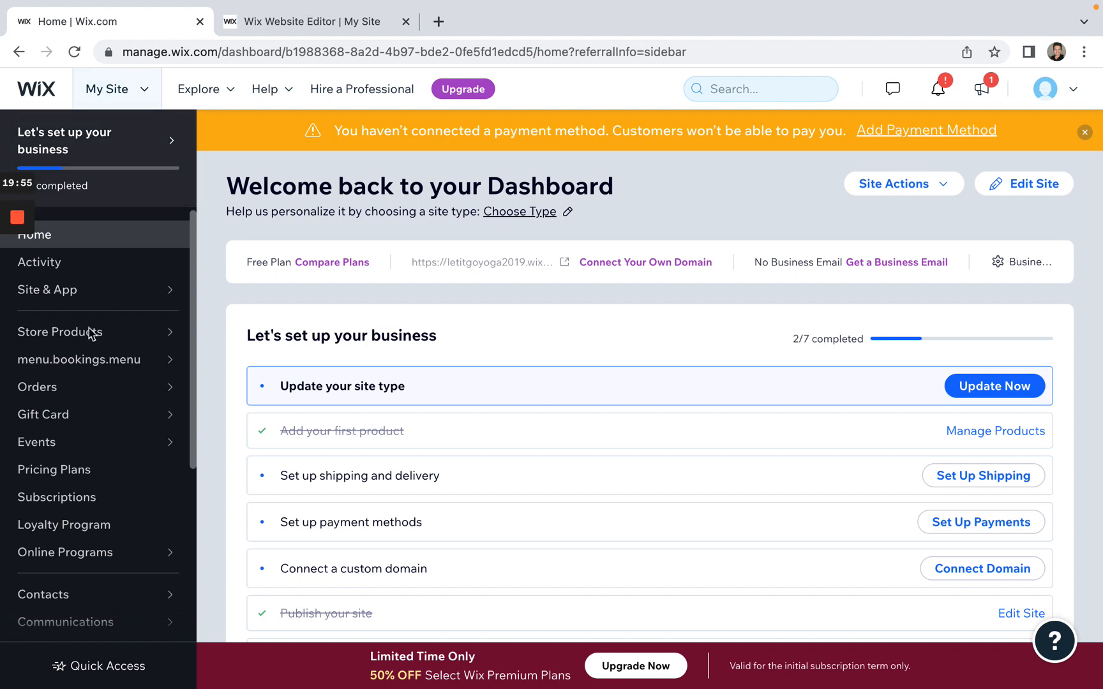
{"action": "mouse_move", "coordinate": [76, 386]}
{"action": "scroll", "coordinate": [80, 386], "scroll_direction": "down", "scroll_amount": 1}
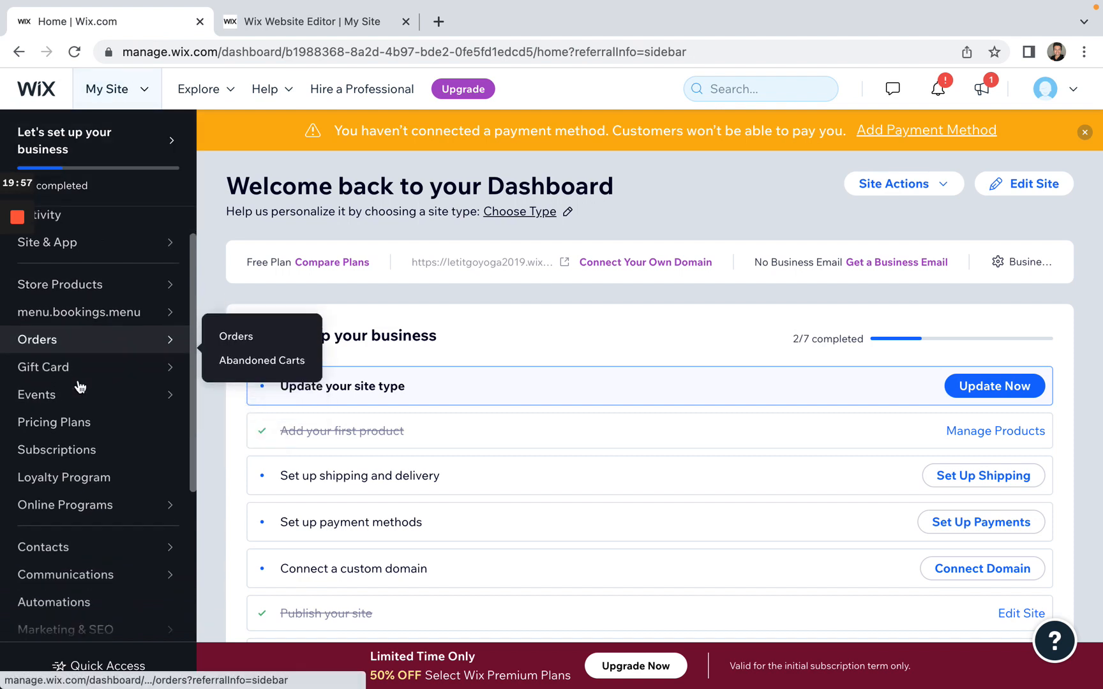
{"action": "scroll", "coordinate": [80, 386], "scroll_direction": "down", "scroll_amount": 2}
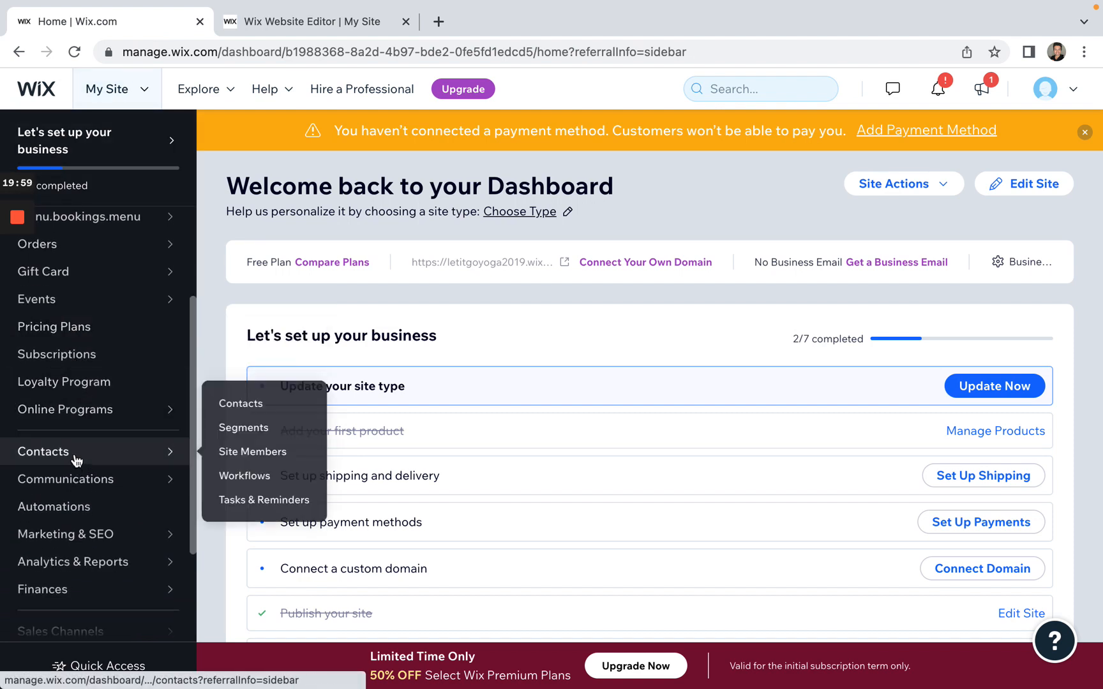
{"action": "left_click", "coordinate": [75, 456]}
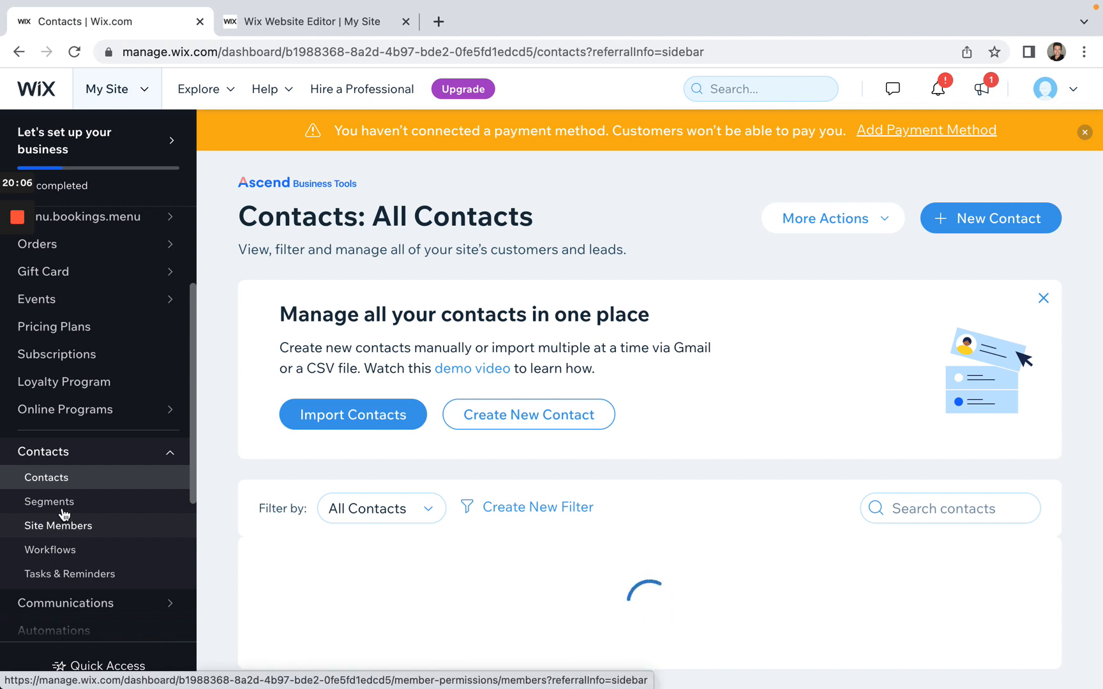
{"action": "left_click", "coordinate": [63, 533]}
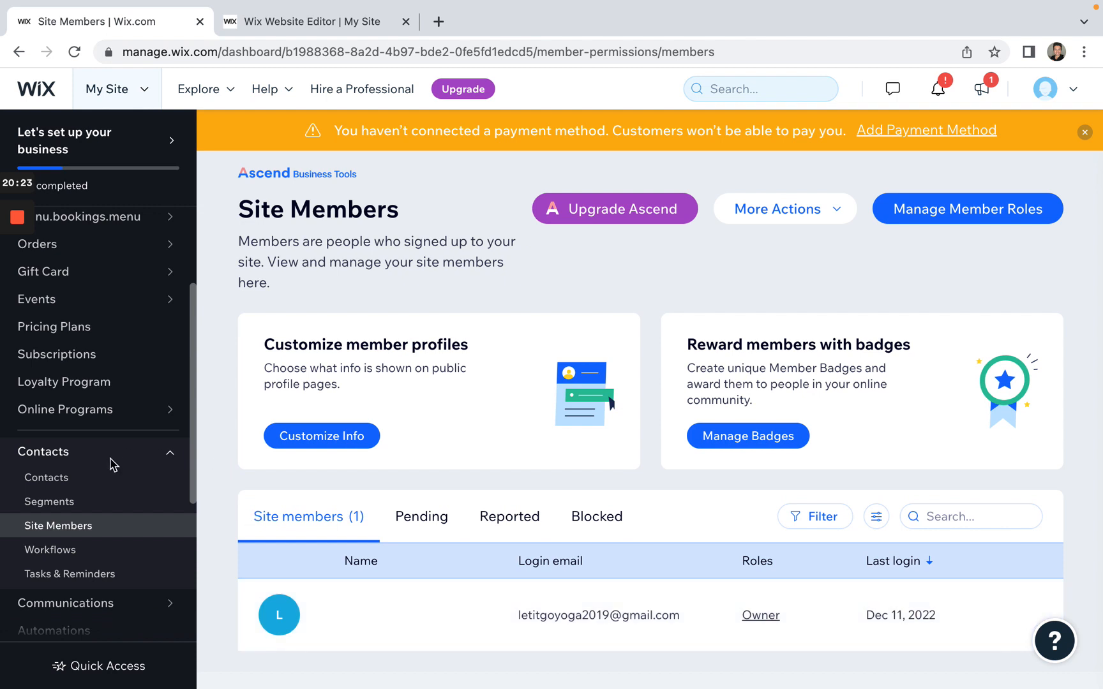
Step: Return to the dashboard home and open the Add Collaborators page for inviting people to the site
{"action": "scroll", "coordinate": [110, 460], "scroll_direction": "up", "scroll_amount": 3}
{"action": "left_click", "coordinate": [84, 246]}
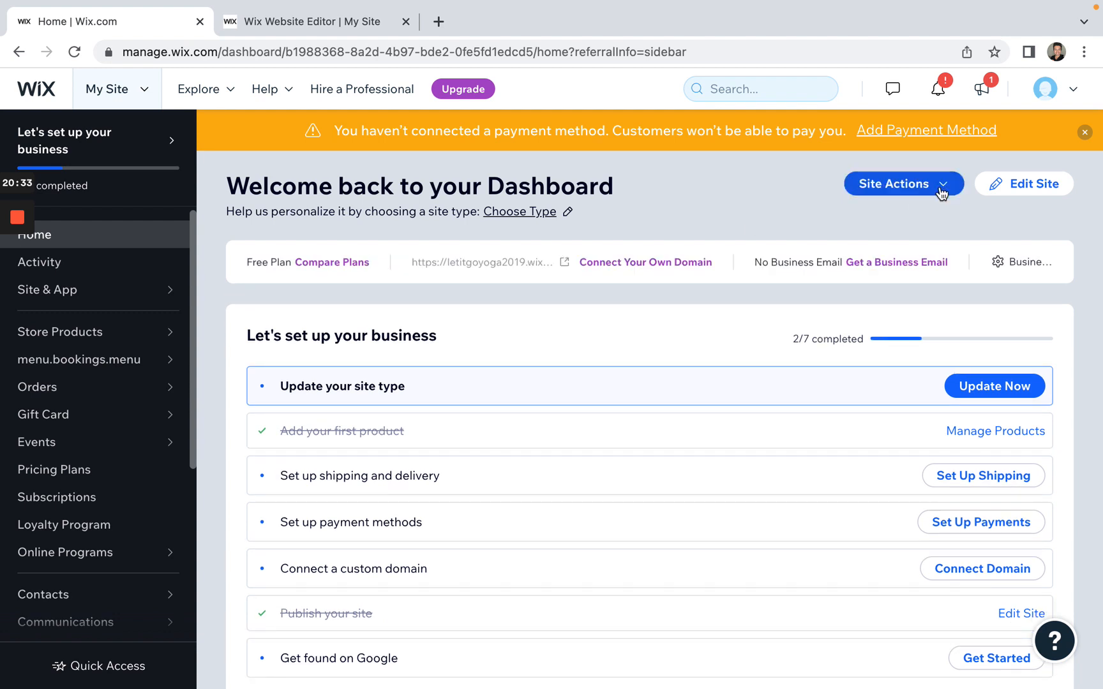
{"action": "left_click", "coordinate": [941, 189]}
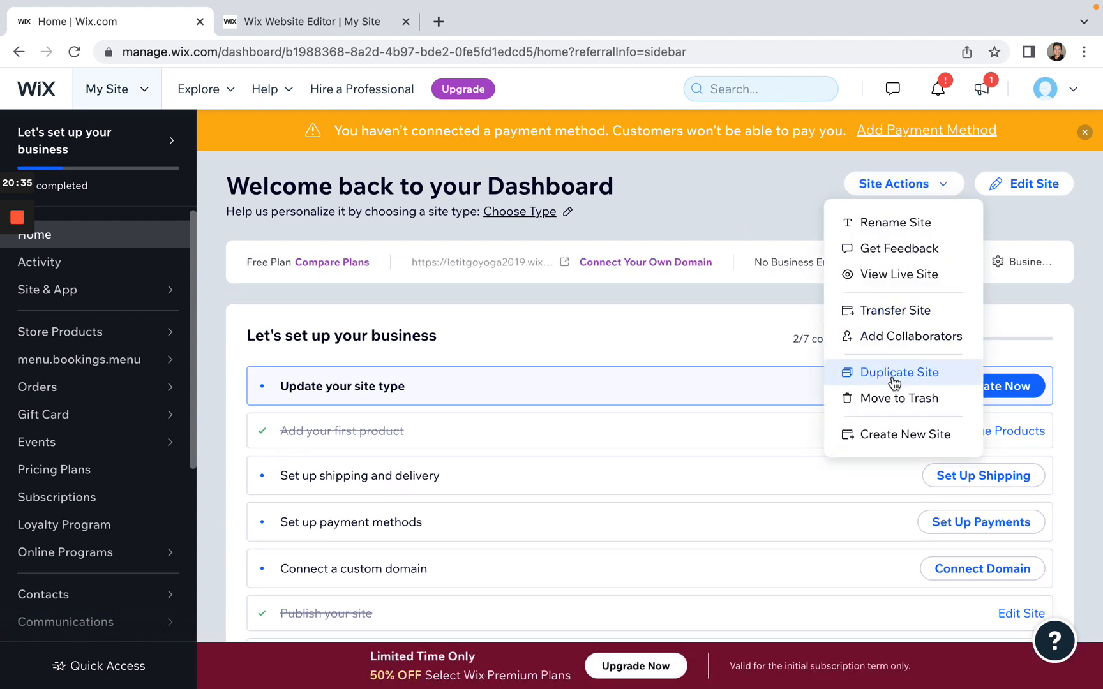
{"action": "left_click", "coordinate": [896, 339]}
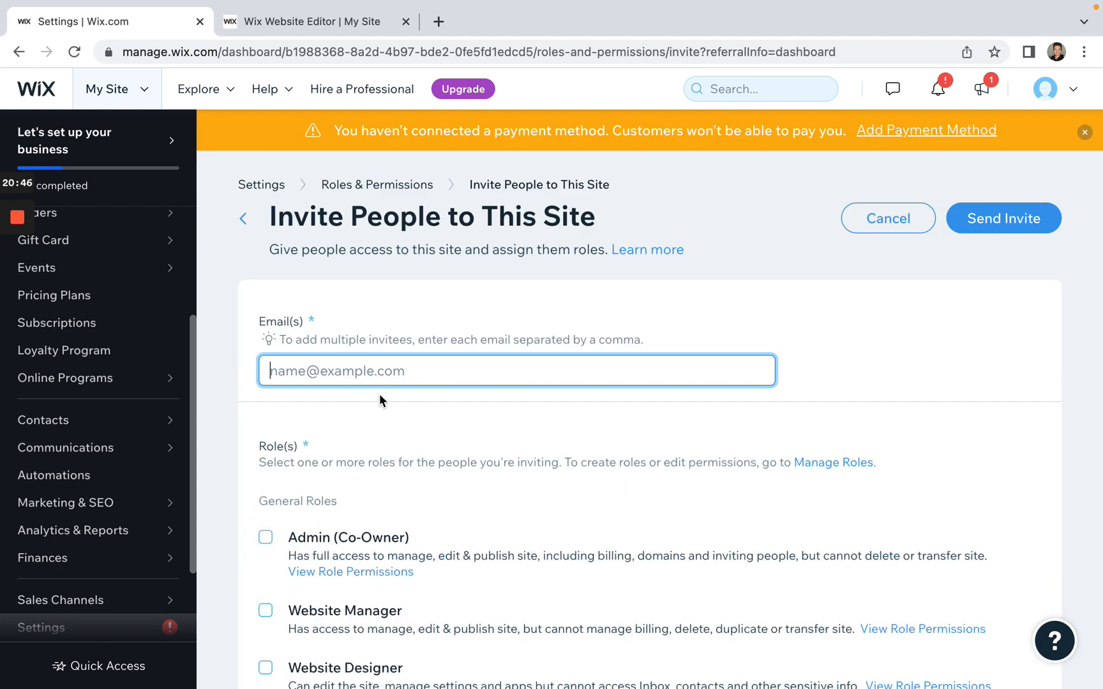
Step: Examine the roles that can be assigned to invitees, from the General Roles through the Payments Roles
{"action": "scroll", "coordinate": [231, 504], "scroll_direction": "down", "scroll_amount": 5}
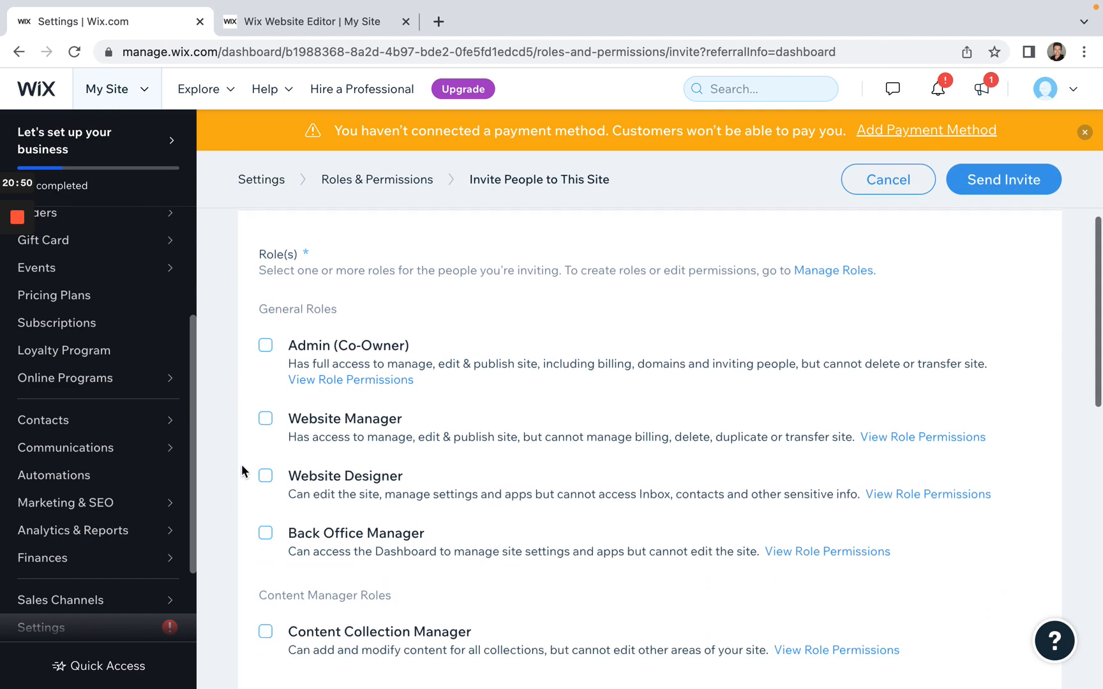
{"action": "scroll", "coordinate": [241, 465], "scroll_direction": "down", "scroll_amount": 3}
{"action": "scroll", "coordinate": [337, 365], "scroll_direction": "down", "scroll_amount": 3}
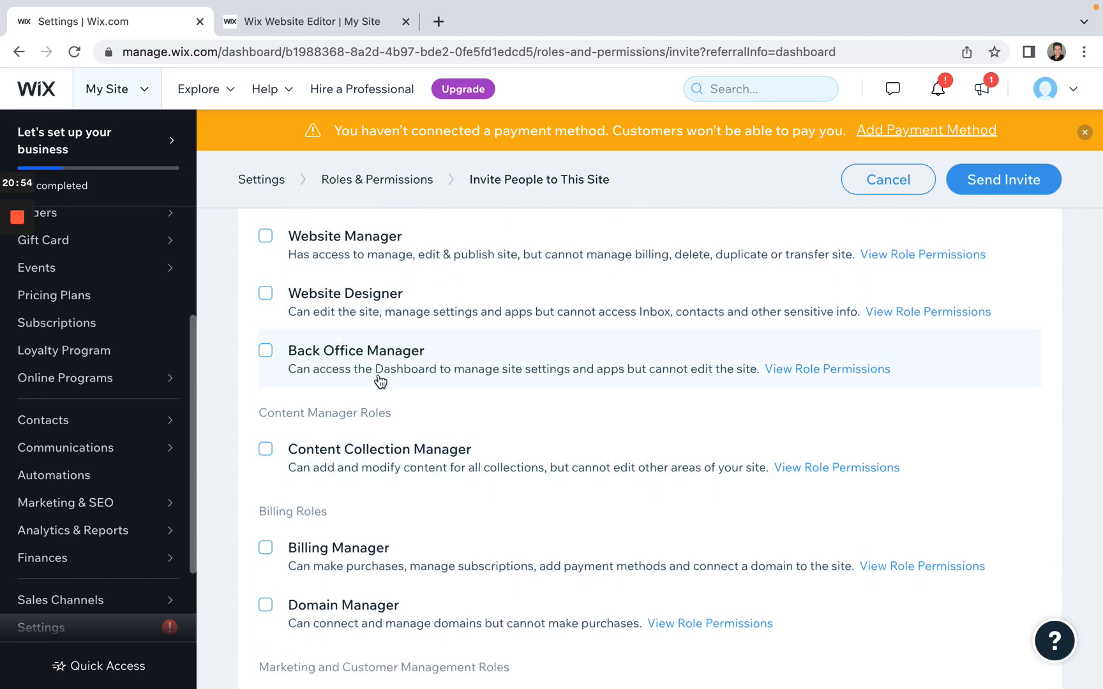
{"action": "scroll", "coordinate": [357, 462], "scroll_direction": "down", "scroll_amount": 2}
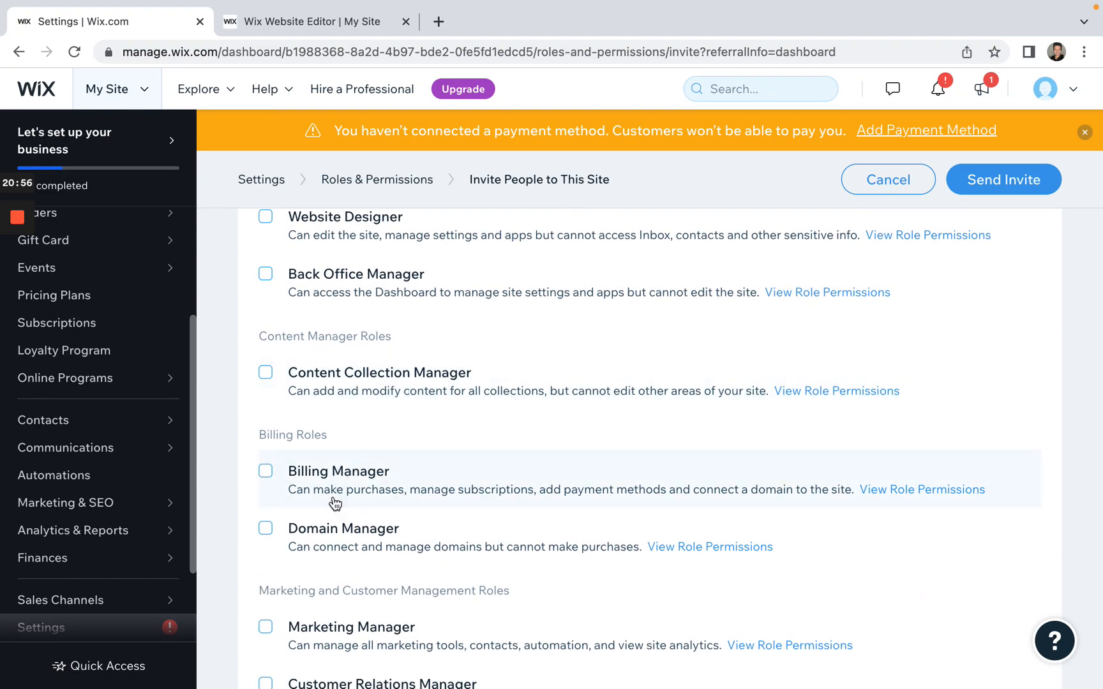
{"action": "scroll", "coordinate": [332, 542], "scroll_direction": "down", "scroll_amount": 2}
{"action": "scroll", "coordinate": [393, 515], "scroll_direction": "down", "scroll_amount": 5}
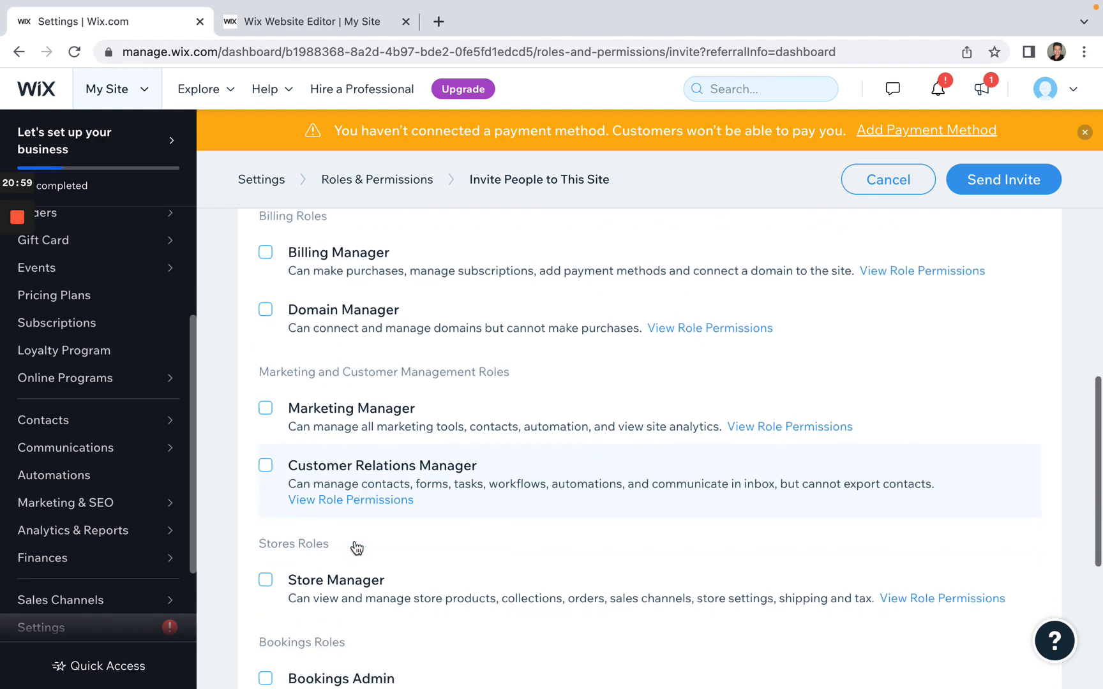
{"action": "scroll", "coordinate": [355, 548], "scroll_direction": "down", "scroll_amount": 4}
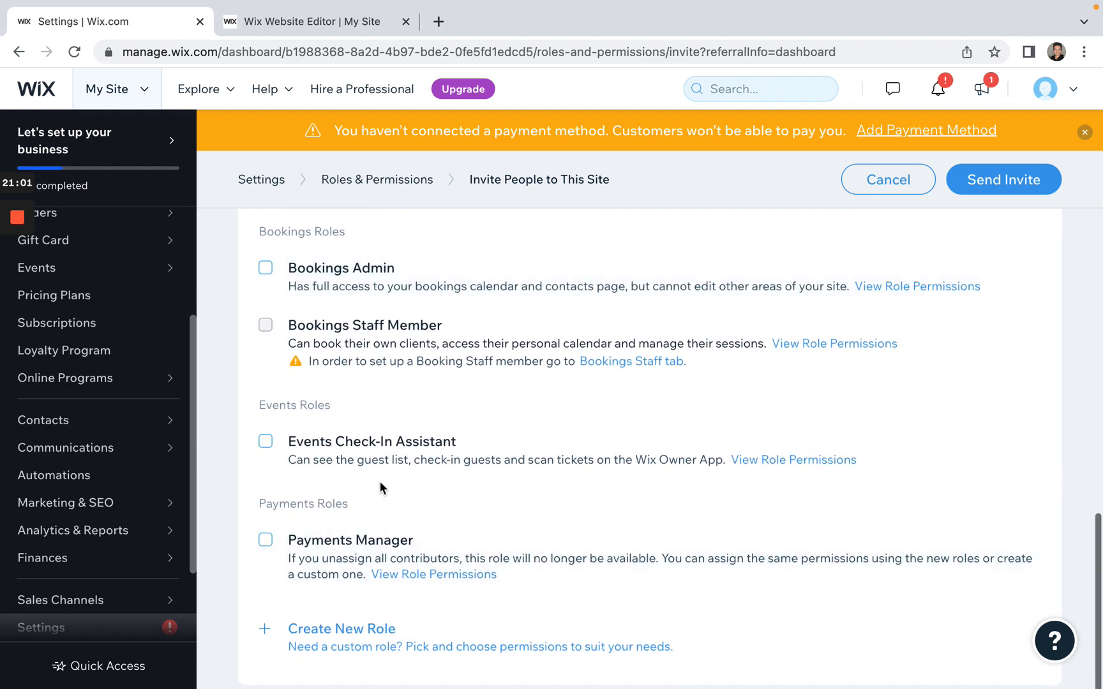
{"action": "scroll", "coordinate": [320, 549], "scroll_direction": "up", "scroll_amount": 1}
{"action": "scroll", "coordinate": [340, 551], "scroll_direction": "up", "scroll_amount": 15}
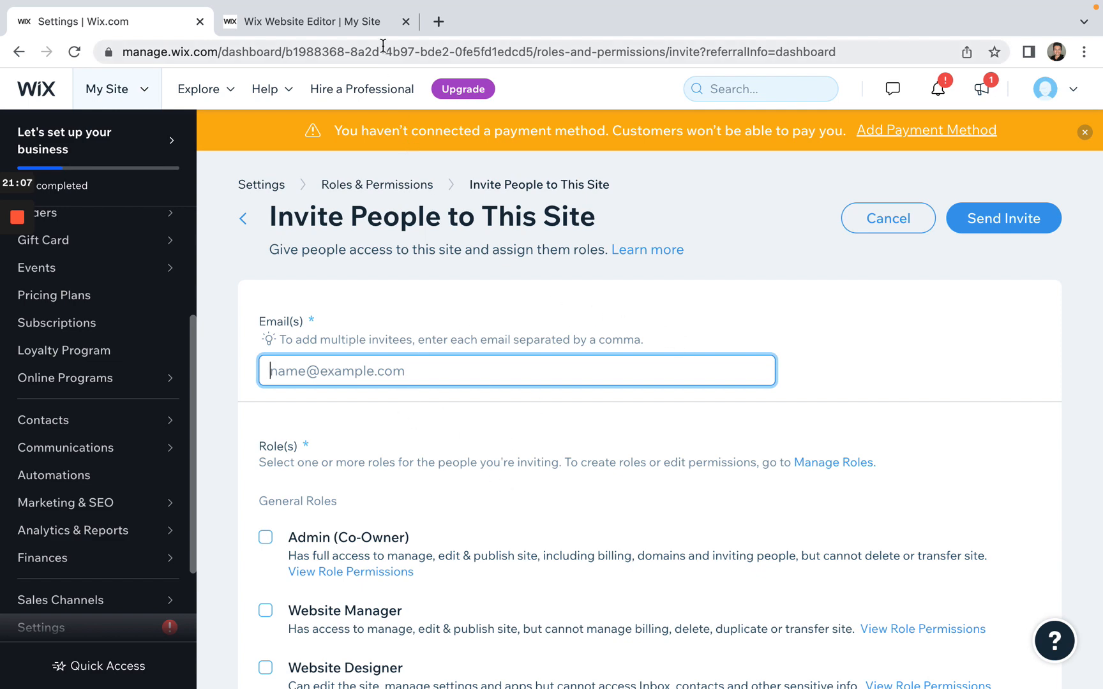
Step: Return to the site editor and review the intake form's Payment, Conditions, Contacts, Automations and Email Marketing settings, closing the form settings when done
{"action": "left_click", "coordinate": [382, 22]}
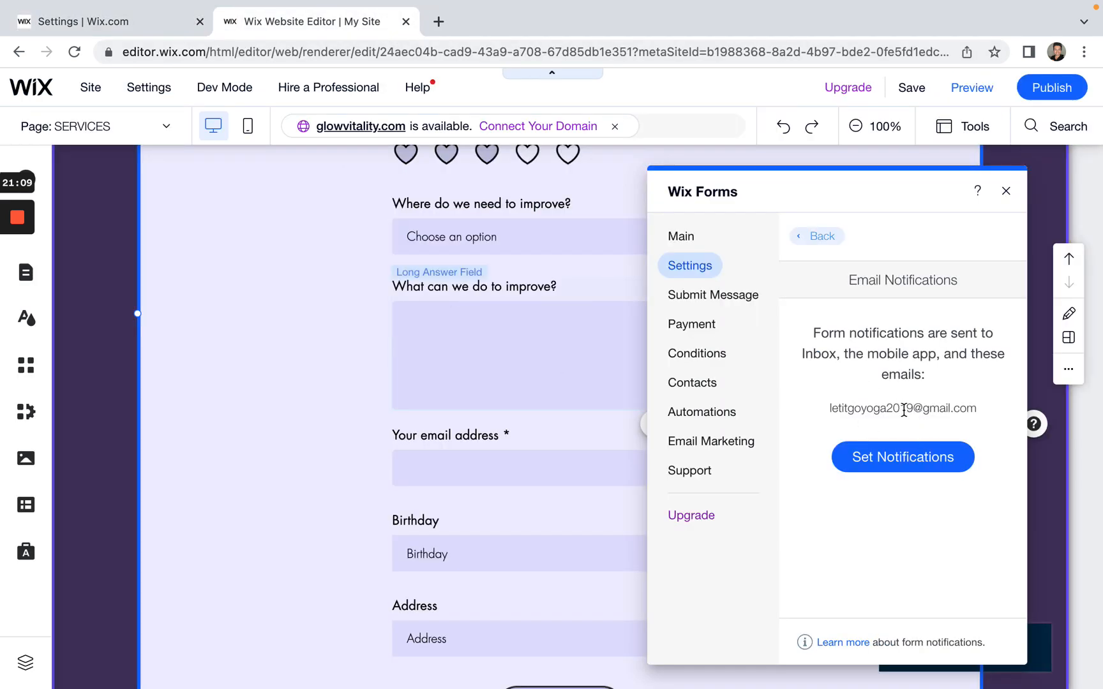
{"action": "left_click", "coordinate": [702, 327]}
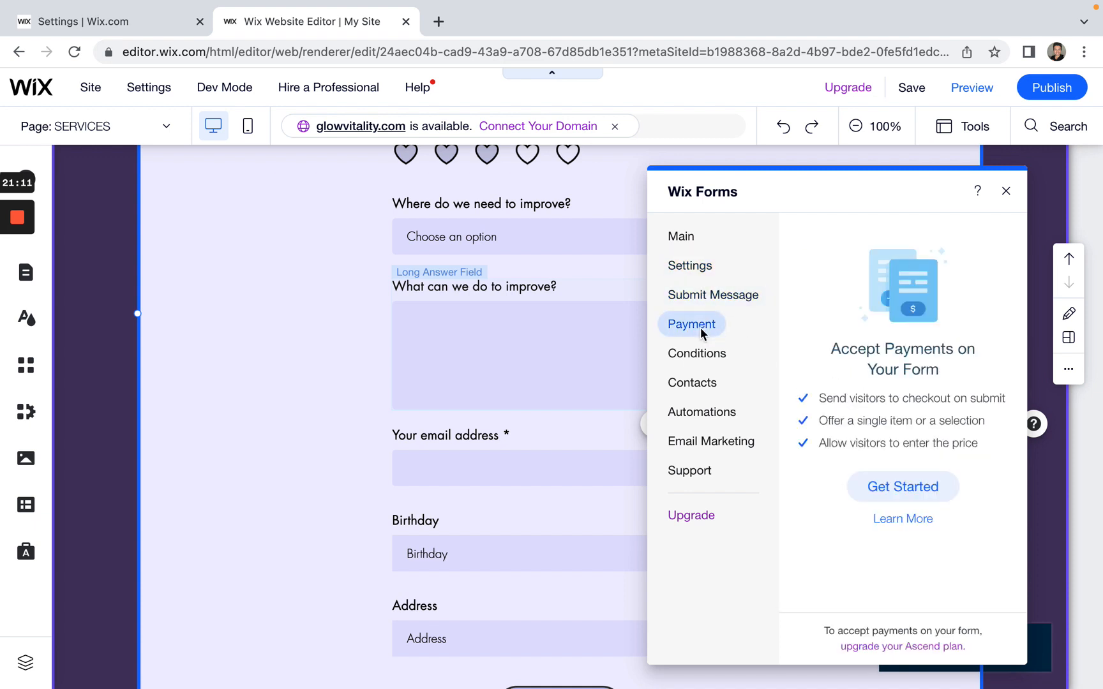
{"action": "left_click", "coordinate": [698, 361]}
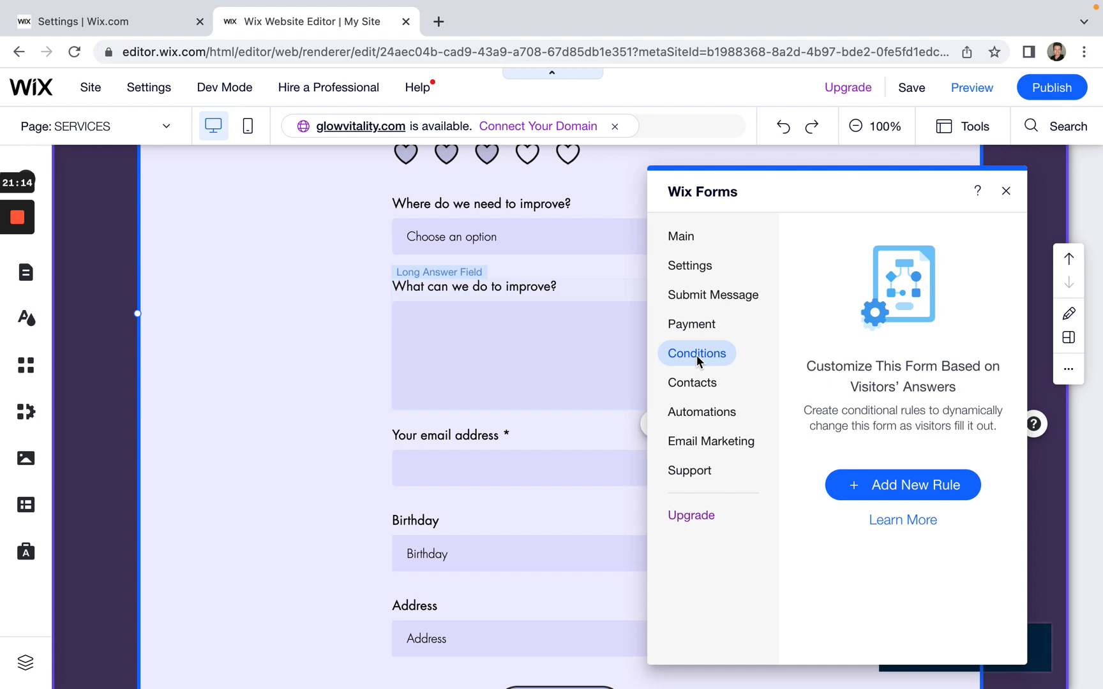
{"action": "left_click", "coordinate": [696, 389]}
{"action": "left_click", "coordinate": [701, 416]}
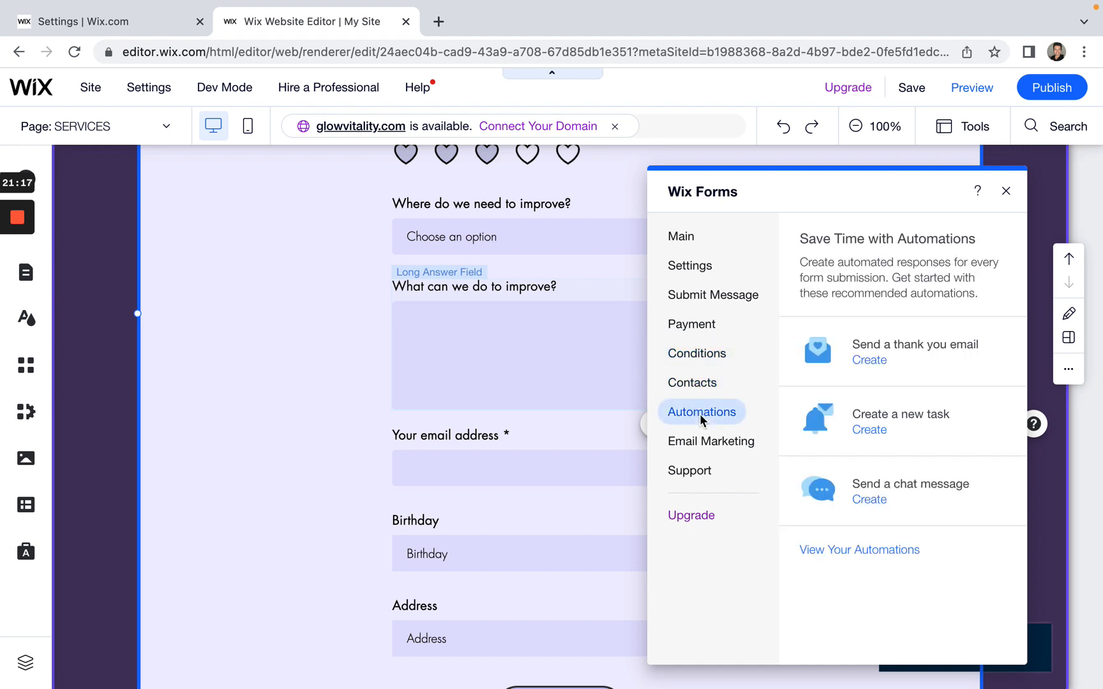
{"action": "left_click", "coordinate": [703, 447]}
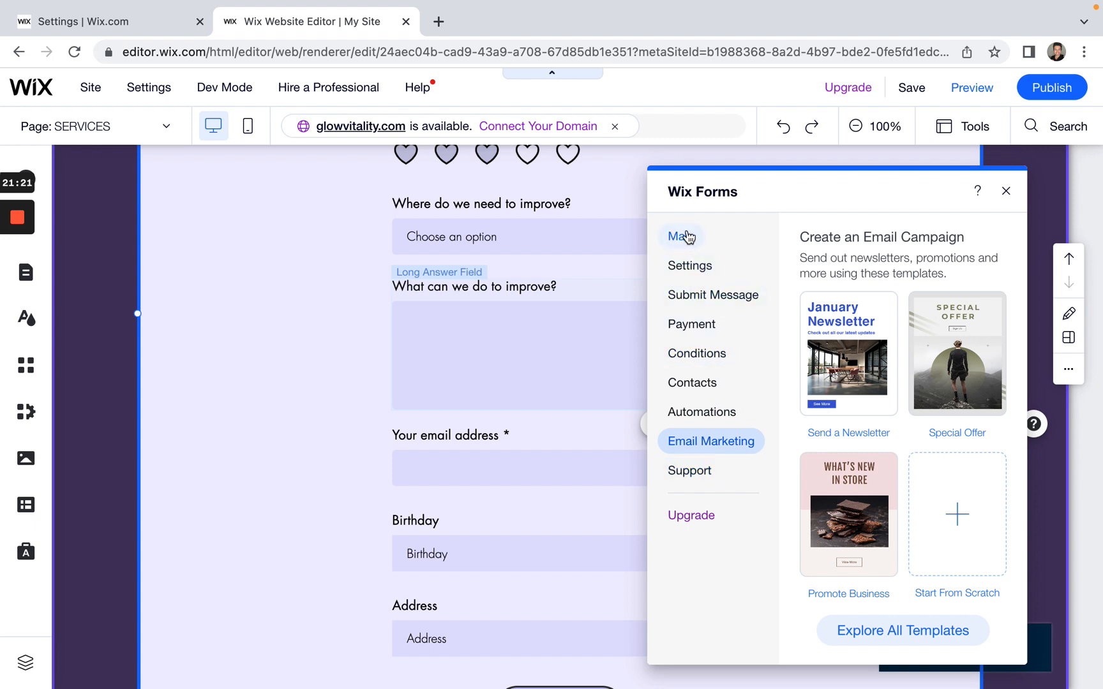
{"action": "left_click", "coordinate": [1007, 191]}
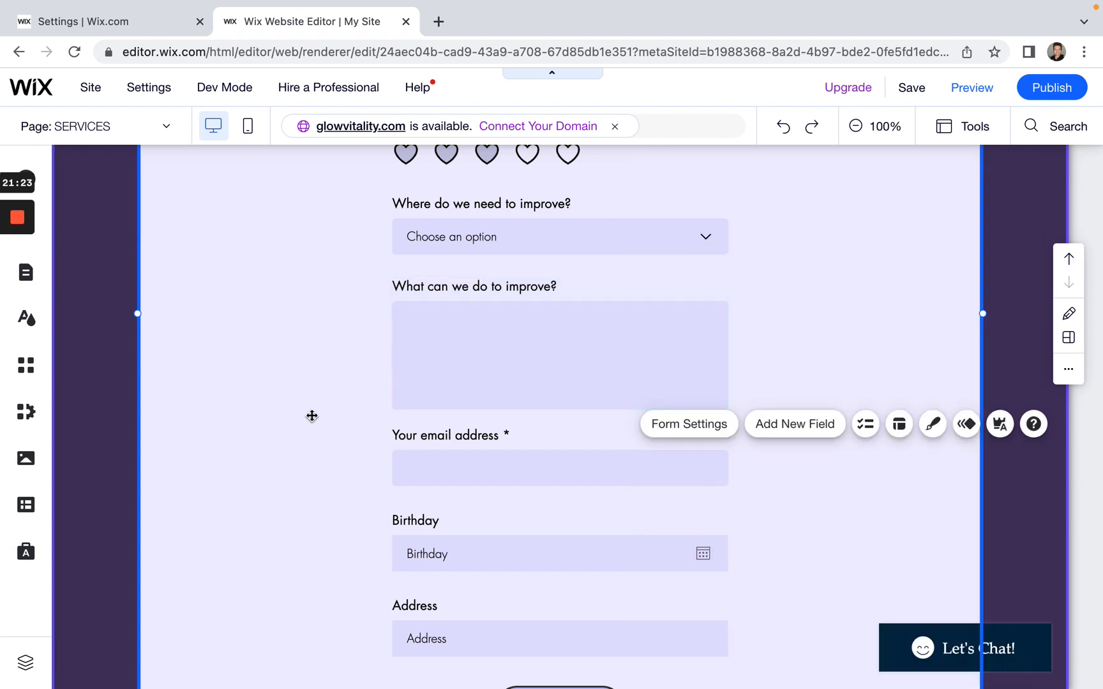
Step: Save the site without publishing it, and briefly check the fitness intake form in preview mode
{"action": "left_click", "coordinate": [912, 90]}
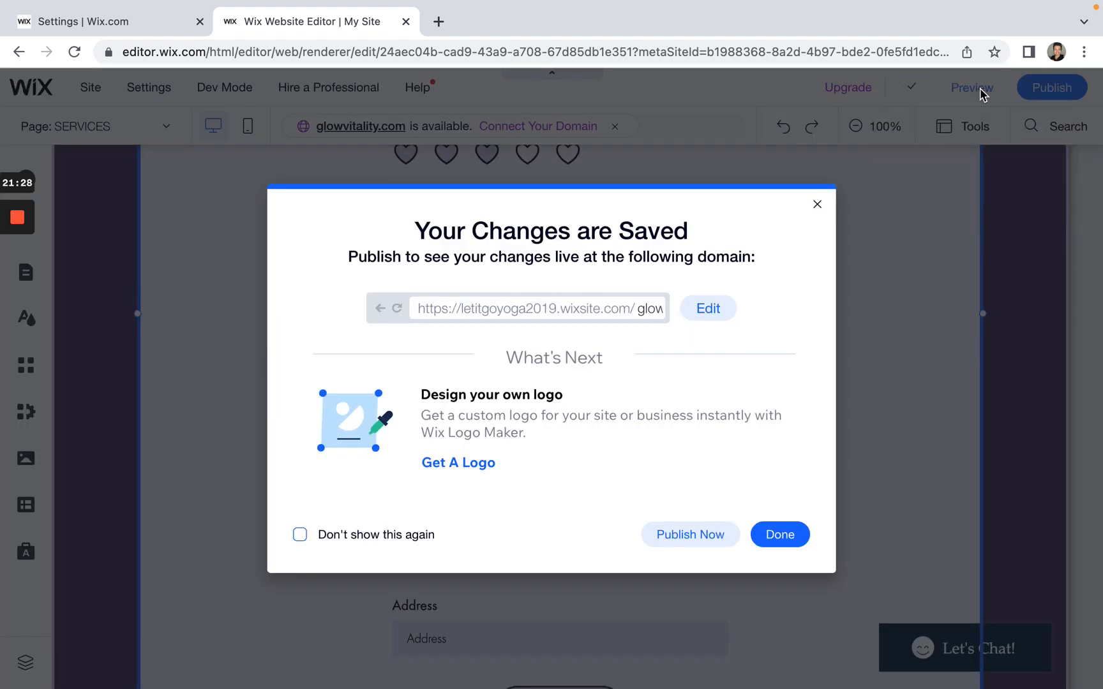
{"action": "left_click", "coordinate": [982, 94]}
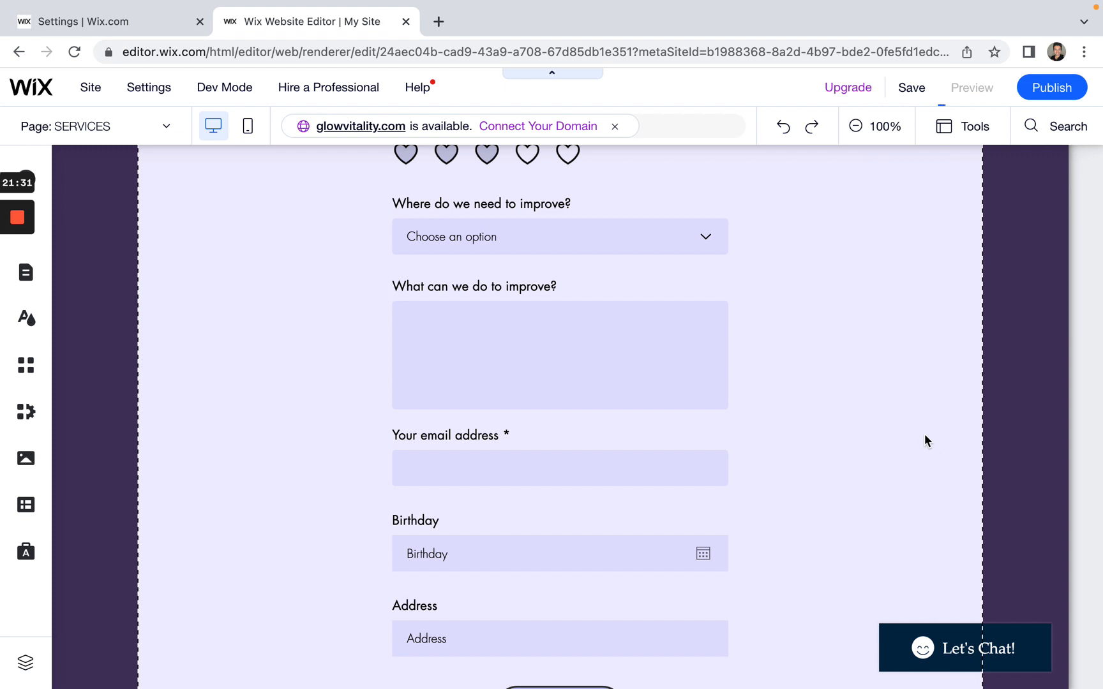
{"action": "scroll", "coordinate": [891, 376], "scroll_direction": "up", "scroll_amount": 5}
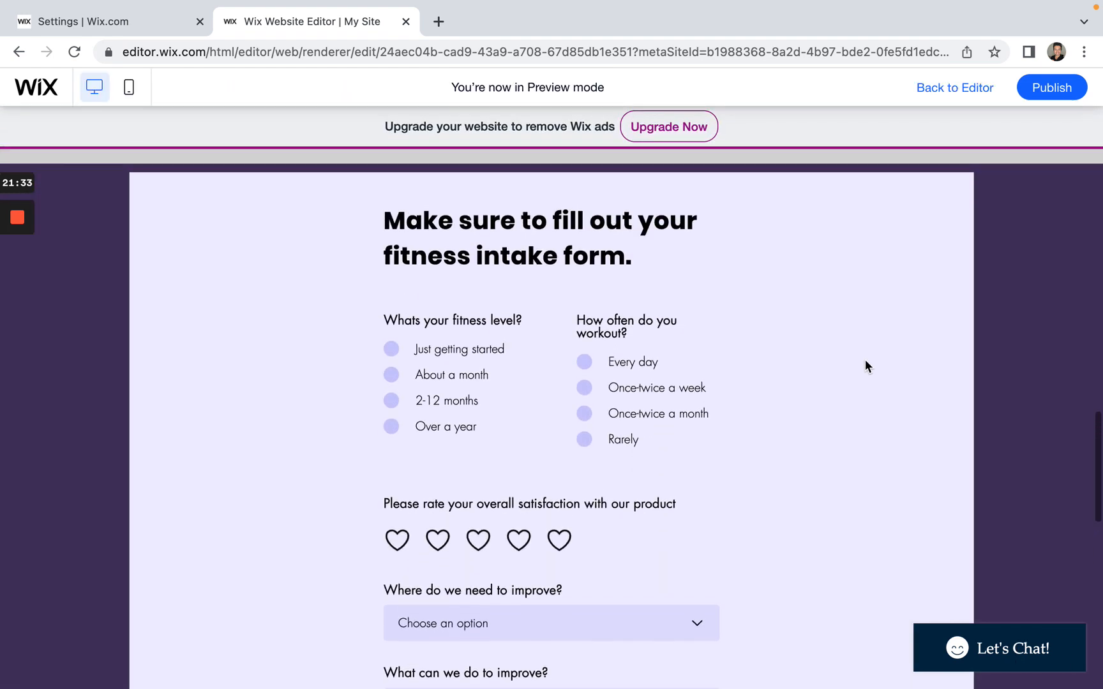
{"action": "key", "text": "Escape"}
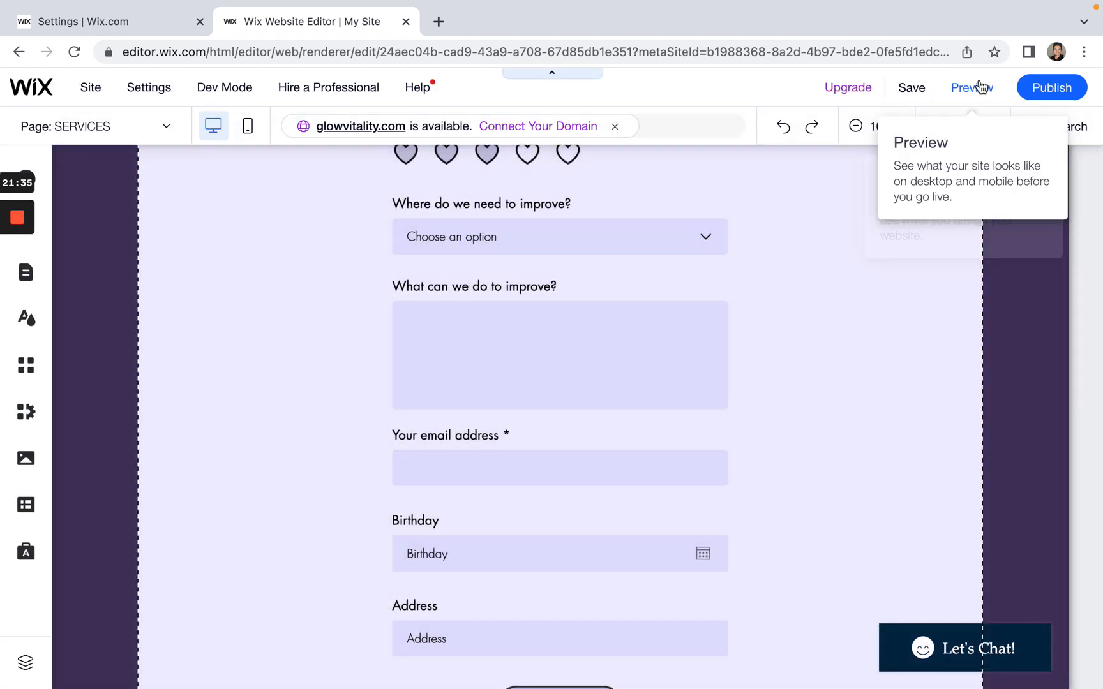
Step: Preview the SERVICES page and examine the intake form's questions, Birthday and Address fields, Submit button, and the Fitness Assessment Intake Form section above
{"action": "left_click", "coordinate": [978, 88]}
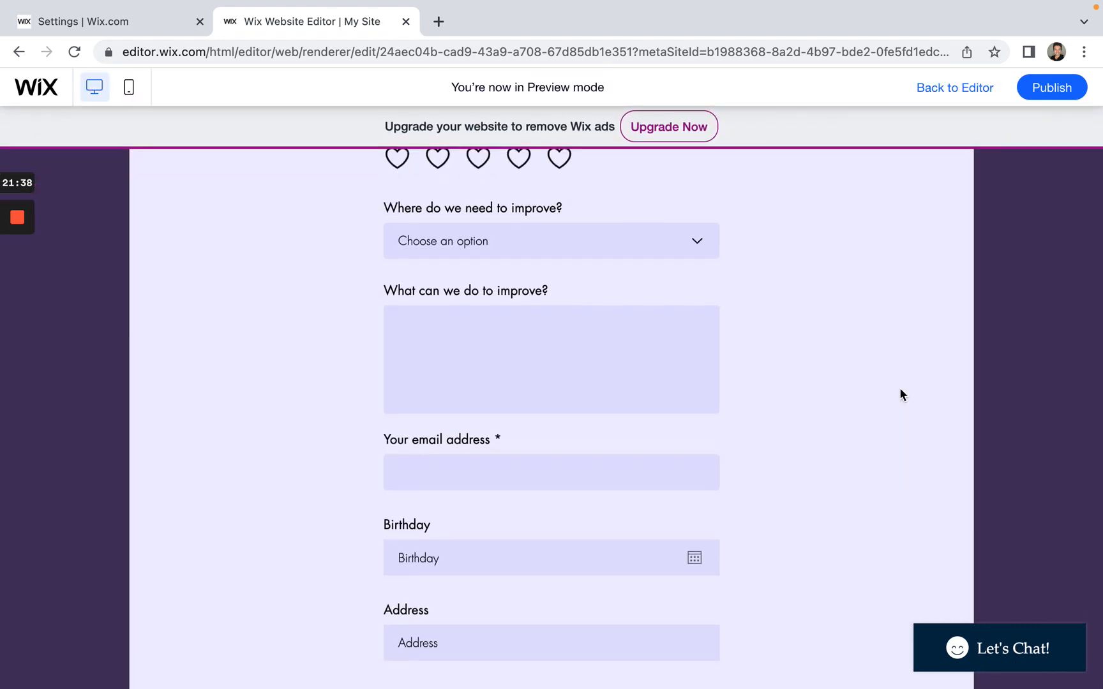
{"action": "scroll", "coordinate": [575, 345], "scroll_direction": "up", "scroll_amount": 3}
{"action": "scroll", "coordinate": [623, 344], "scroll_direction": "up", "scroll_amount": 1}
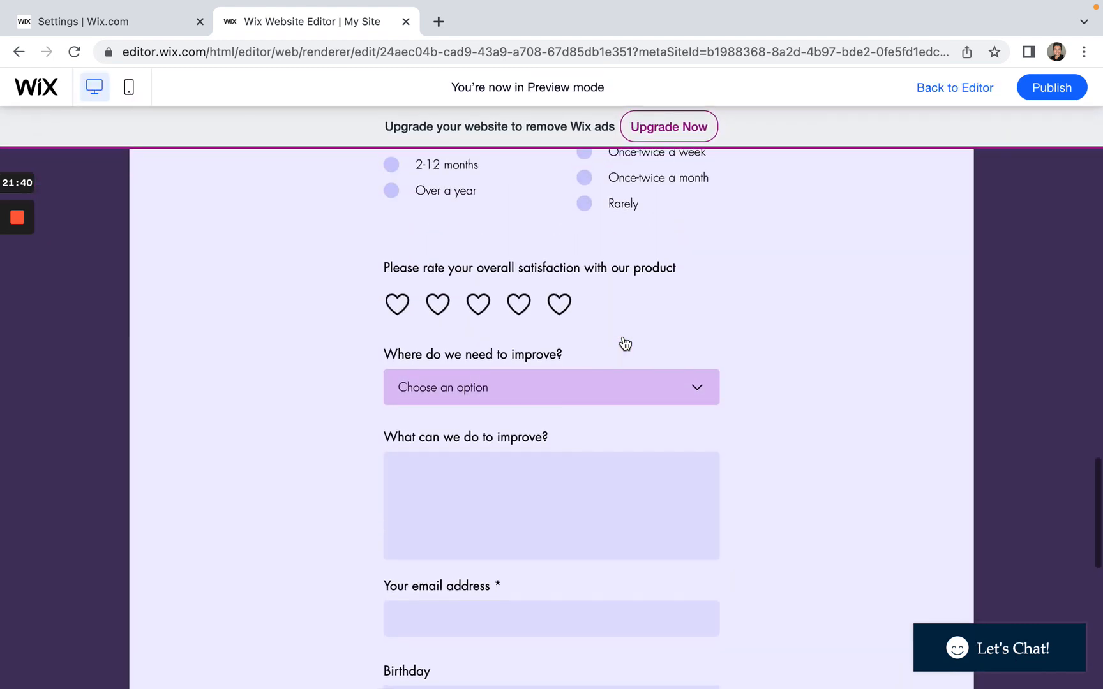
{"action": "scroll", "coordinate": [702, 345], "scroll_direction": "up", "scroll_amount": 2}
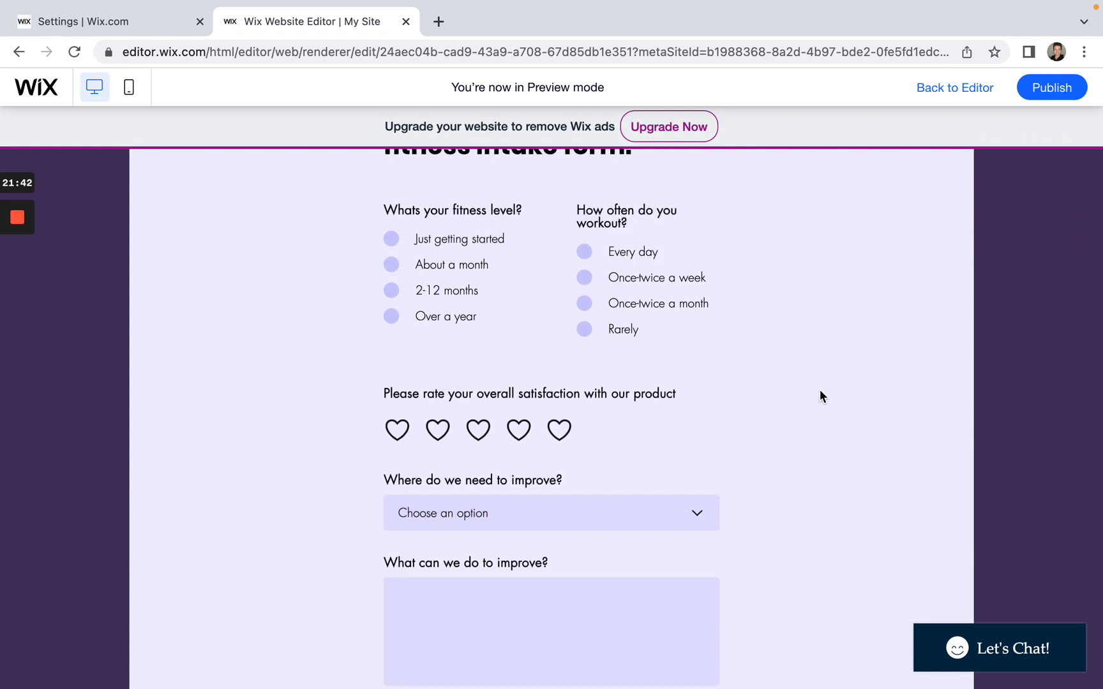
{"action": "scroll", "coordinate": [821, 391], "scroll_direction": "down", "scroll_amount": 8}
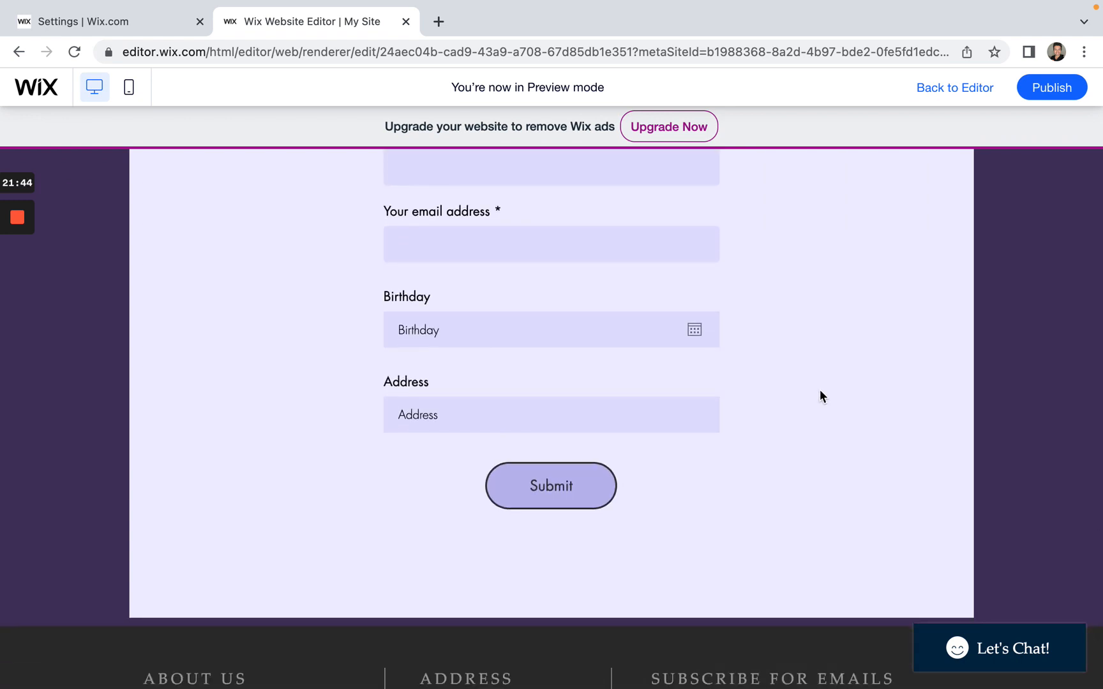
{"action": "scroll", "coordinate": [821, 391], "scroll_direction": "down", "scroll_amount": 1}
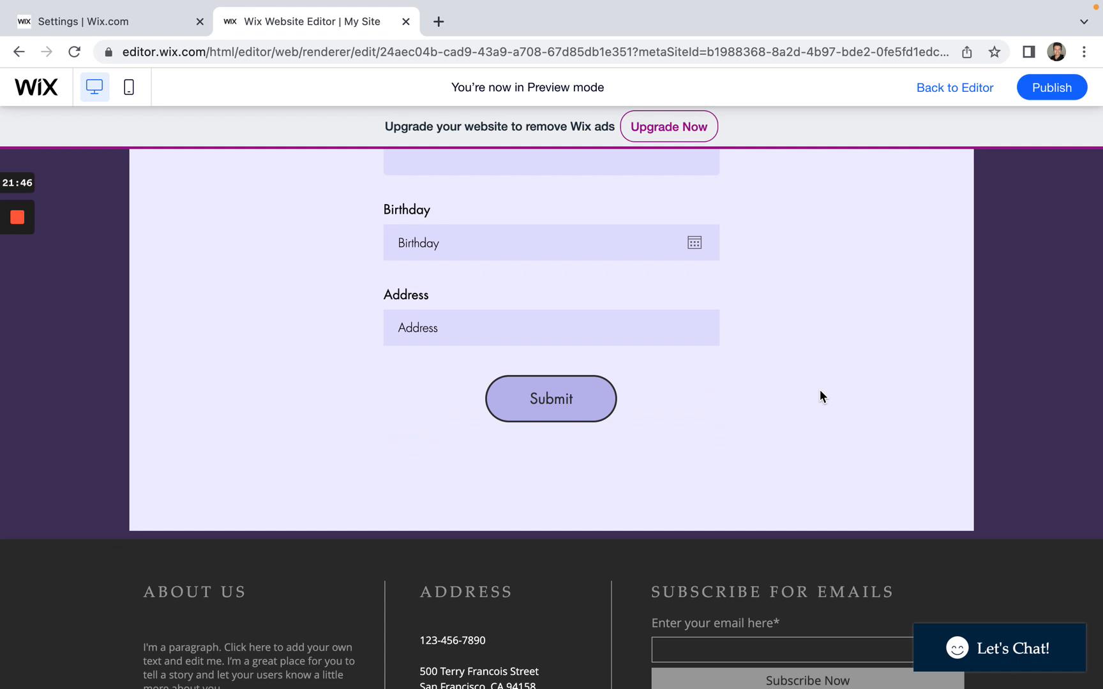
{"action": "scroll", "coordinate": [820, 396], "scroll_direction": "up", "scroll_amount": 7}
{"action": "scroll", "coordinate": [819, 396], "scroll_direction": "up", "scroll_amount": 10}
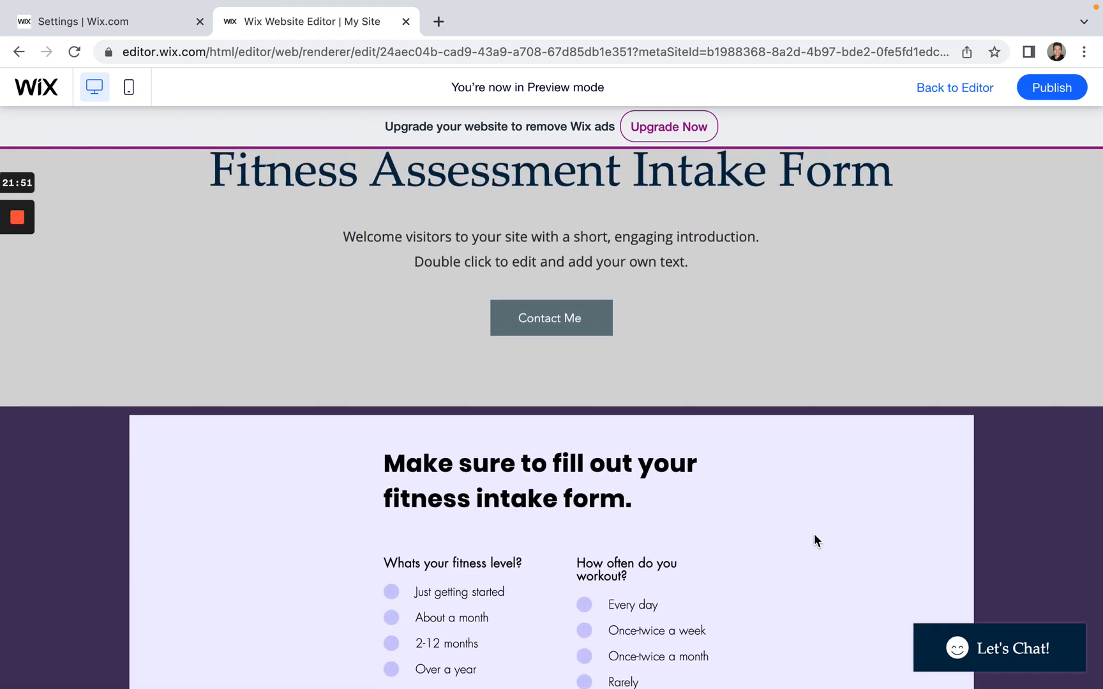
{"action": "scroll", "coordinate": [815, 541], "scroll_direction": "down", "scroll_amount": 10}
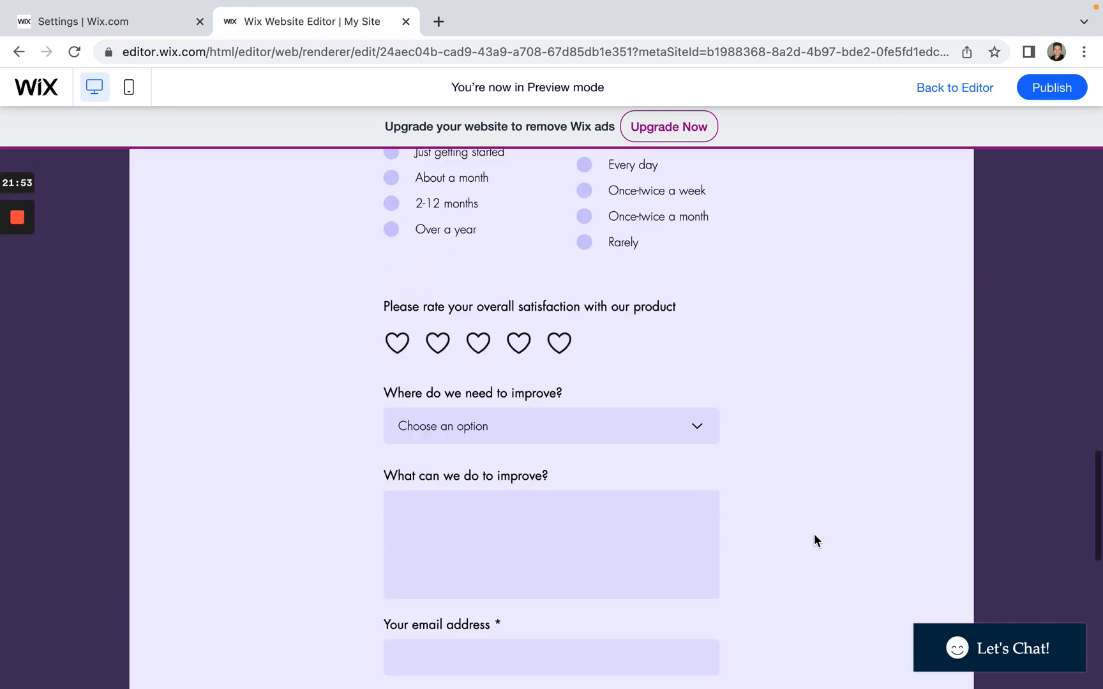
{"action": "scroll", "coordinate": [814, 538], "scroll_direction": "up", "scroll_amount": 12}
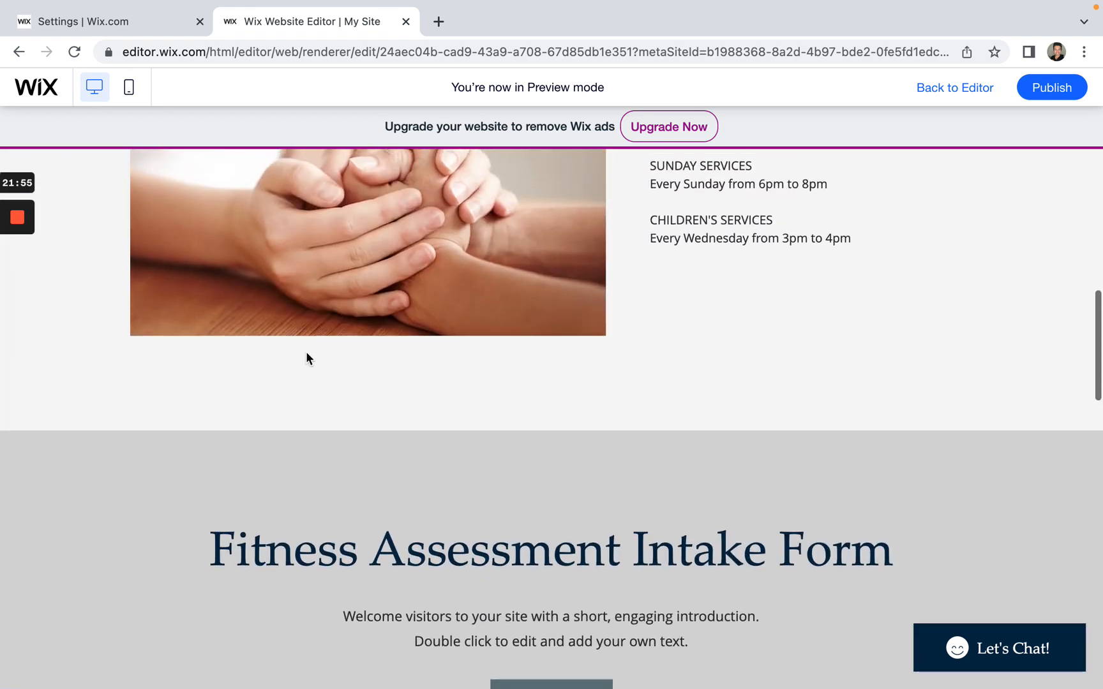
{"action": "scroll", "coordinate": [516, 516], "scroll_direction": "down", "scroll_amount": 6}
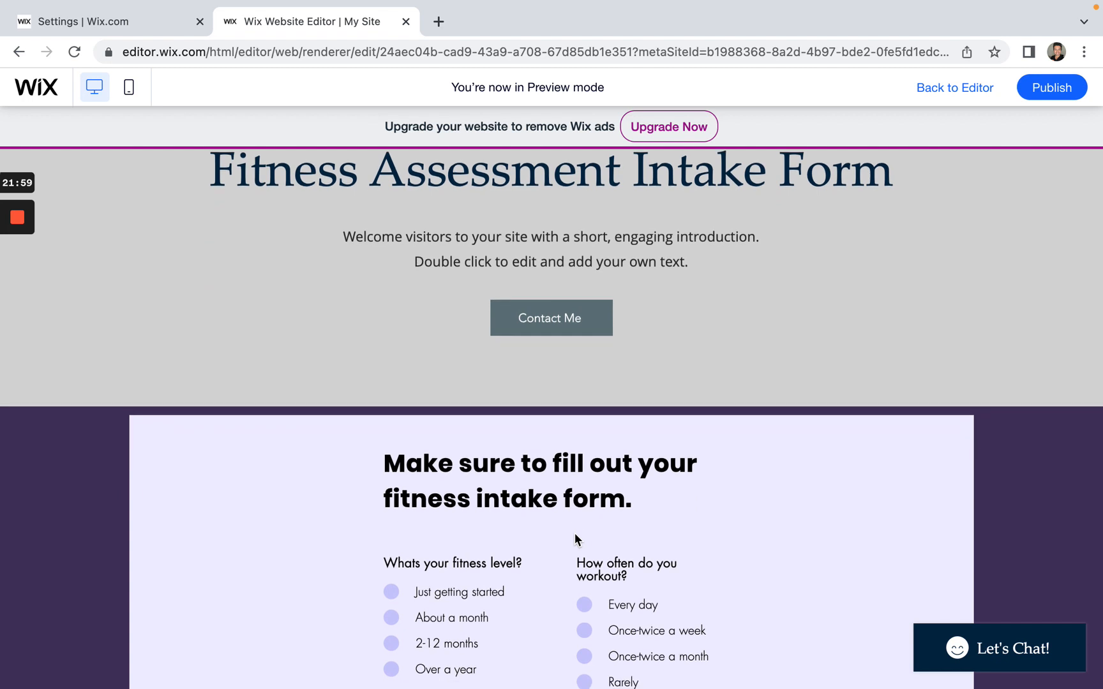
{"action": "scroll", "coordinate": [211, 584], "scroll_direction": "down", "scroll_amount": 6}
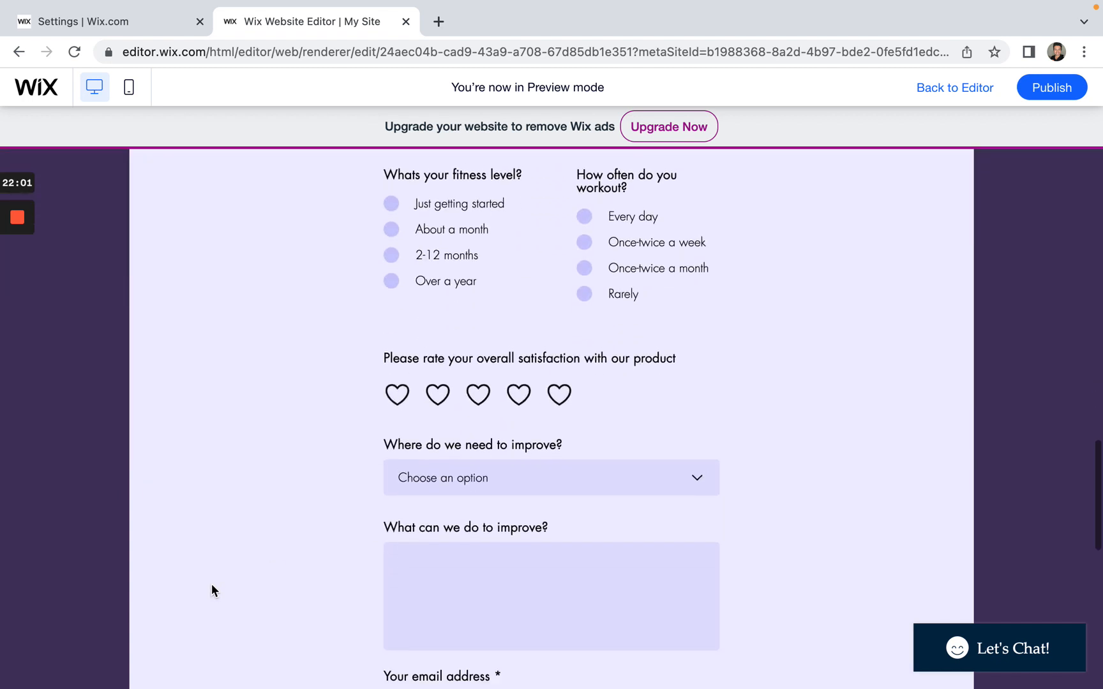
{"action": "scroll", "coordinate": [211, 584], "scroll_direction": "up", "scroll_amount": 7}
{"action": "scroll", "coordinate": [243, 291], "scroll_direction": "up", "scroll_amount": 4}
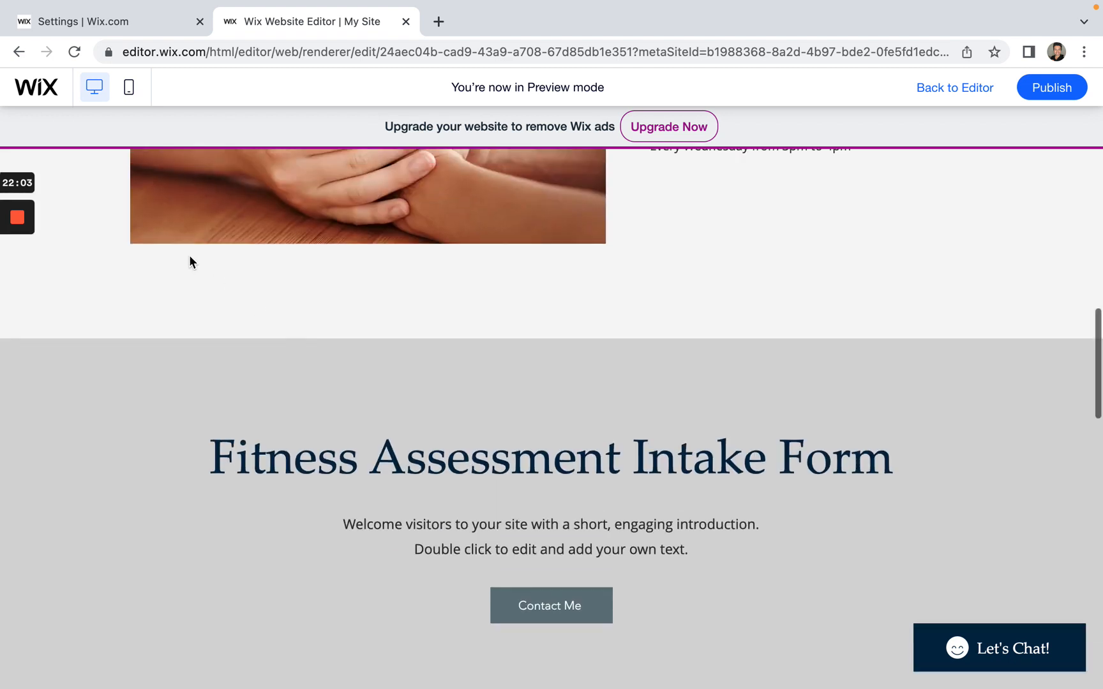
{"action": "mouse_move", "coordinate": [19, 217]}
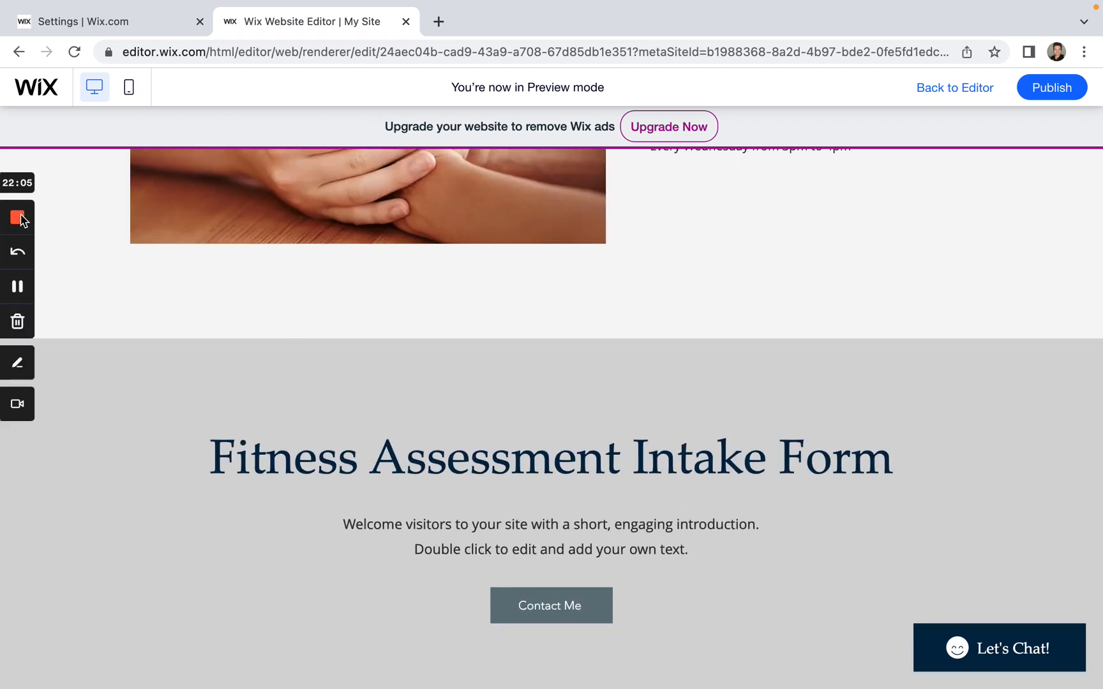